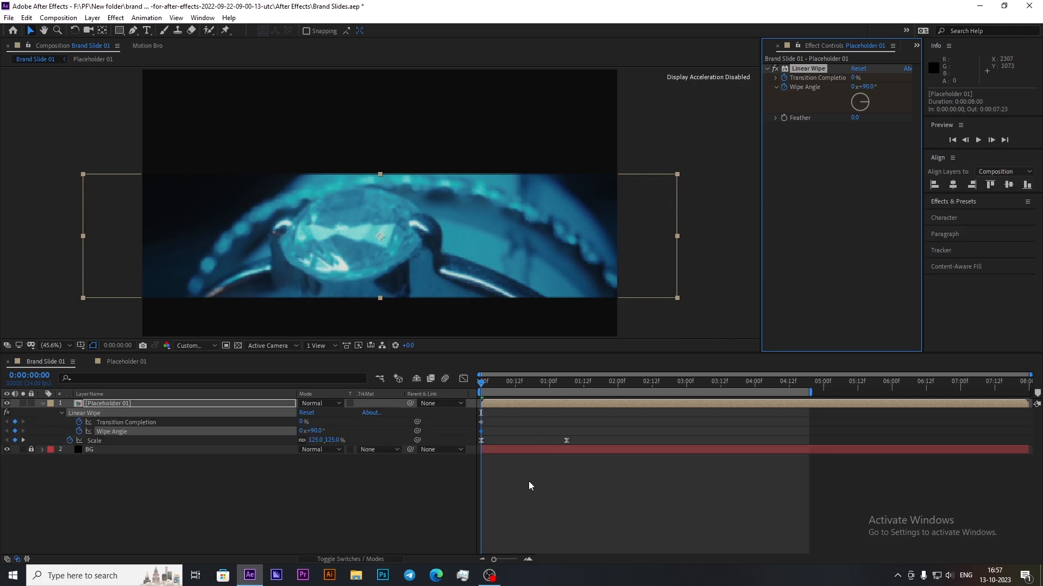
Step: Keyframe the Placeholder 01 Linear Wipe with Transition Completion at 100% at 0:00 and 0% at 1:06, and a Wipe Angle of 180° at 1:06
click(568, 383)
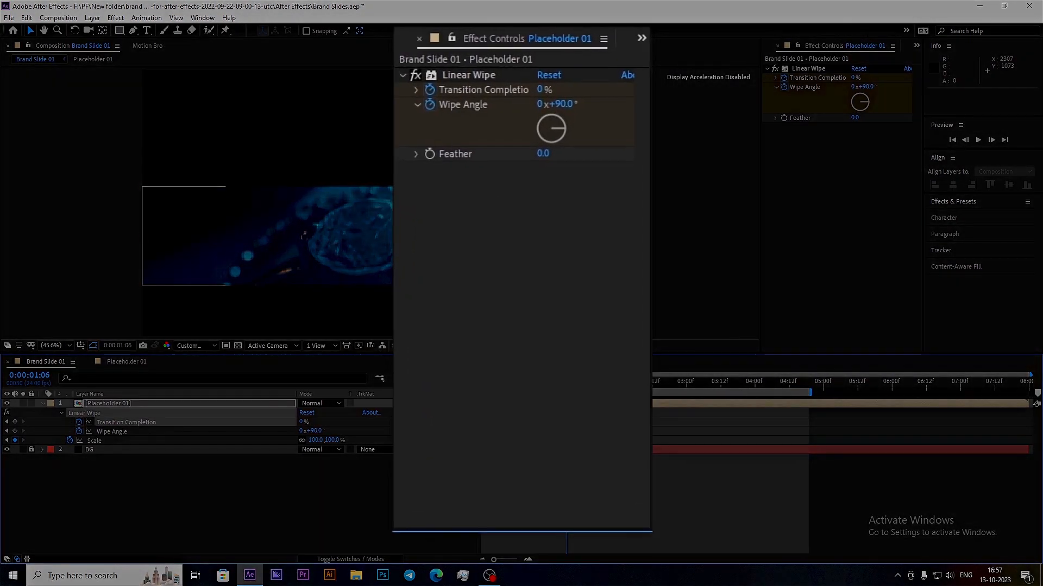
drag(480, 422, 566, 423)
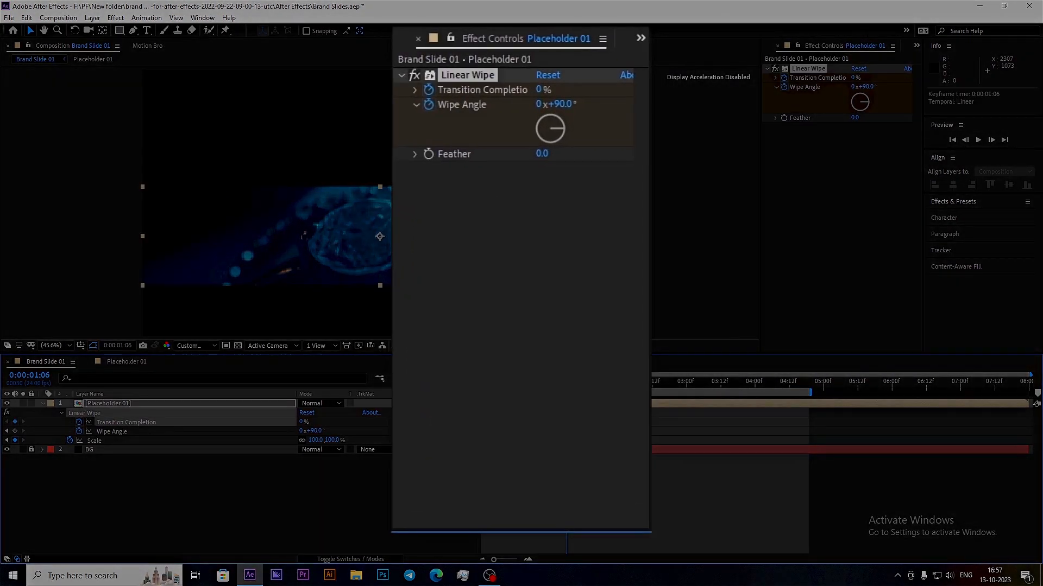
key(Home)
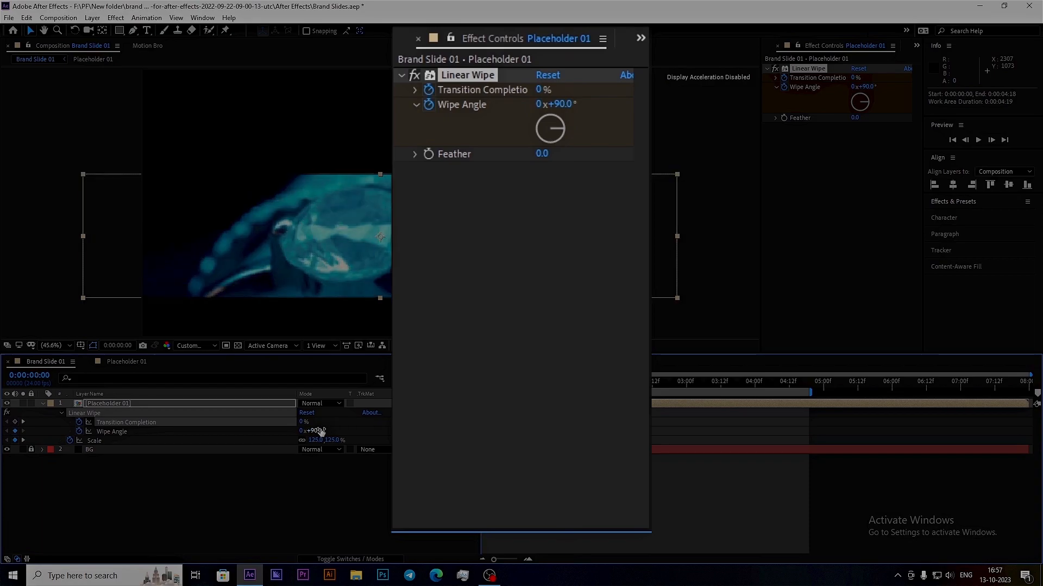
click(322, 430)
text(180)
key(Return)
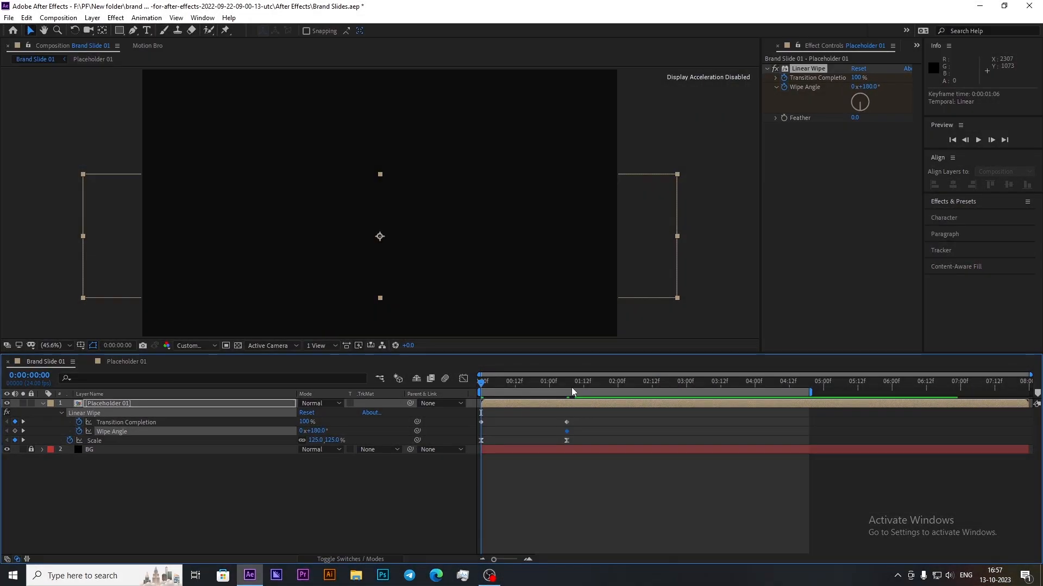
Step: Ease the Transition Completion keyframes and reshape the Transition Completion and Scale speed curves for a fast start and slow finish
click(570, 387)
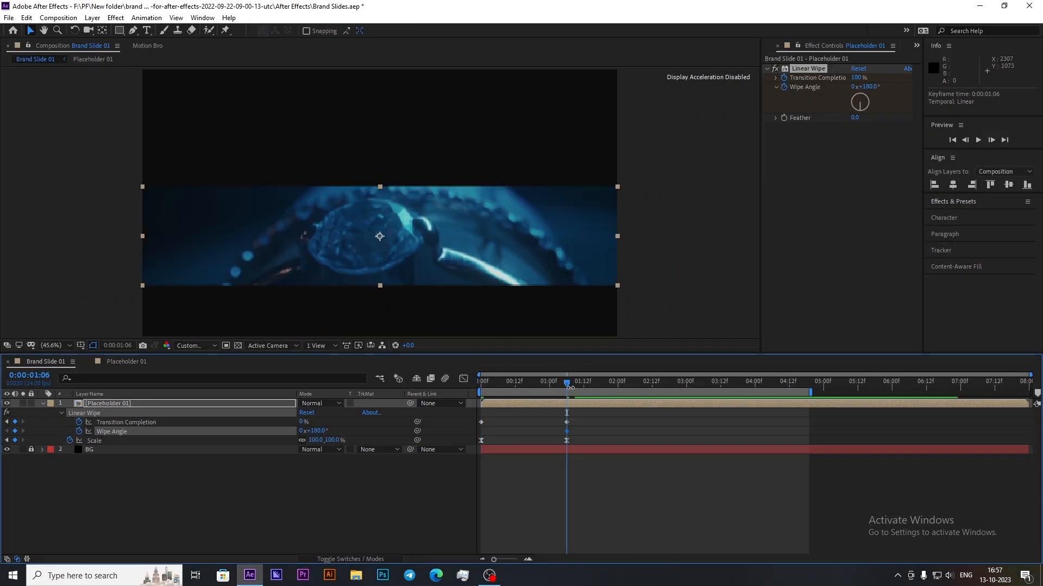
drag(570, 387, 626, 387)
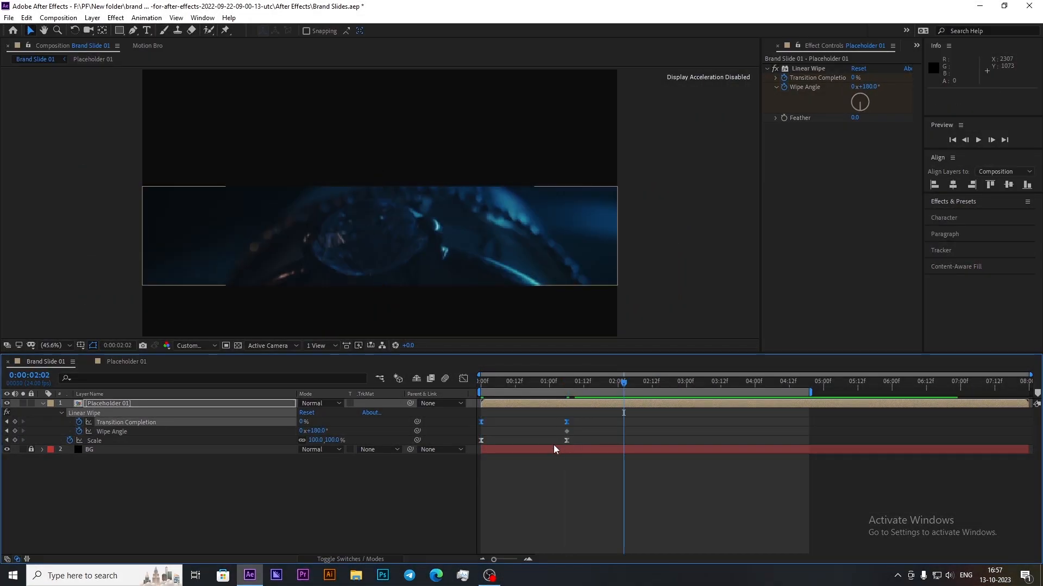
drag(574, 437, 472, 449)
drag(576, 417, 482, 423)
click(463, 379)
drag(550, 413, 528, 410)
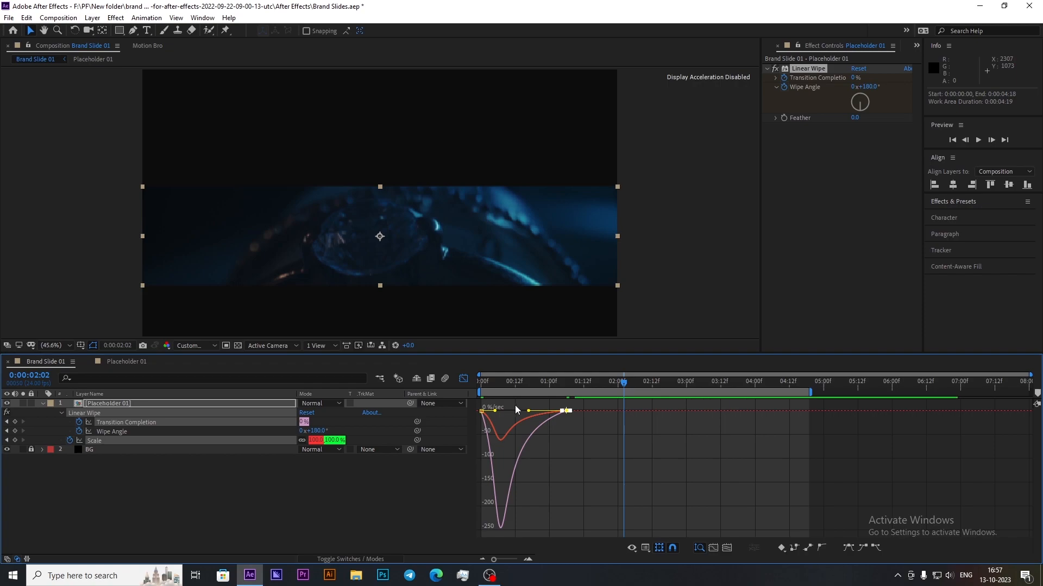
click(481, 411)
drag(499, 415, 509, 416)
click(463, 378)
Step: Copy the two Transition Completion keyframes, paste them at 0:00:02:02 and time-reverse the pasted pair
drag(584, 417, 473, 428)
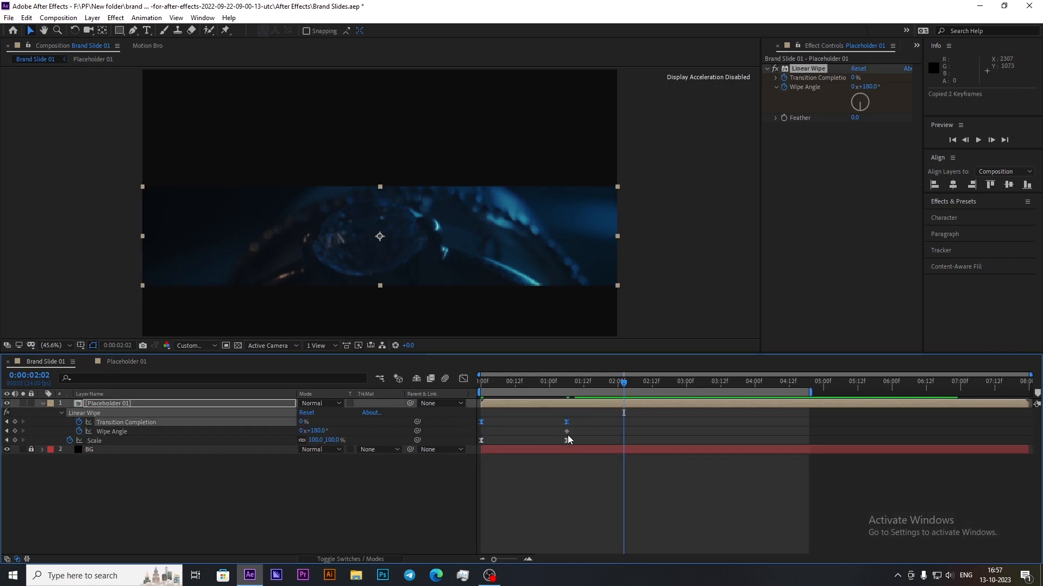
key(ctrl+v)
right_click(623, 422)
mouse_move(722, 556)
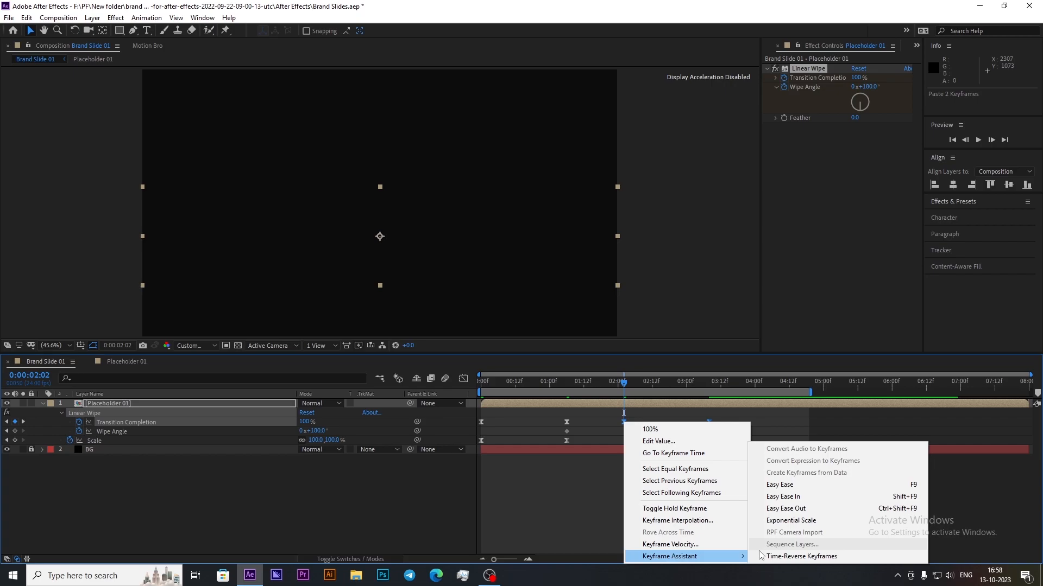
click(763, 556)
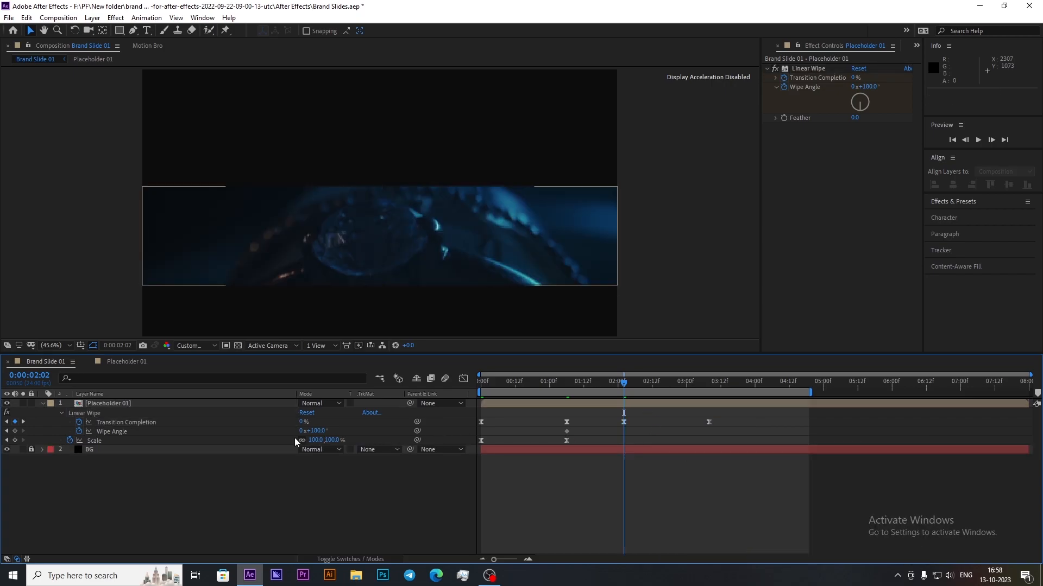
Step: Add a Wipe Angle keyframe aligned with the last Transition Completion keyframe, ease both Wipe Angle keyframes and steepen their curve at the start
key(Return)
drag(624, 431, 597, 431)
drag(682, 441, 539, 435)
key(F9)
key(shift+F3)
drag(687, 409, 474, 395)
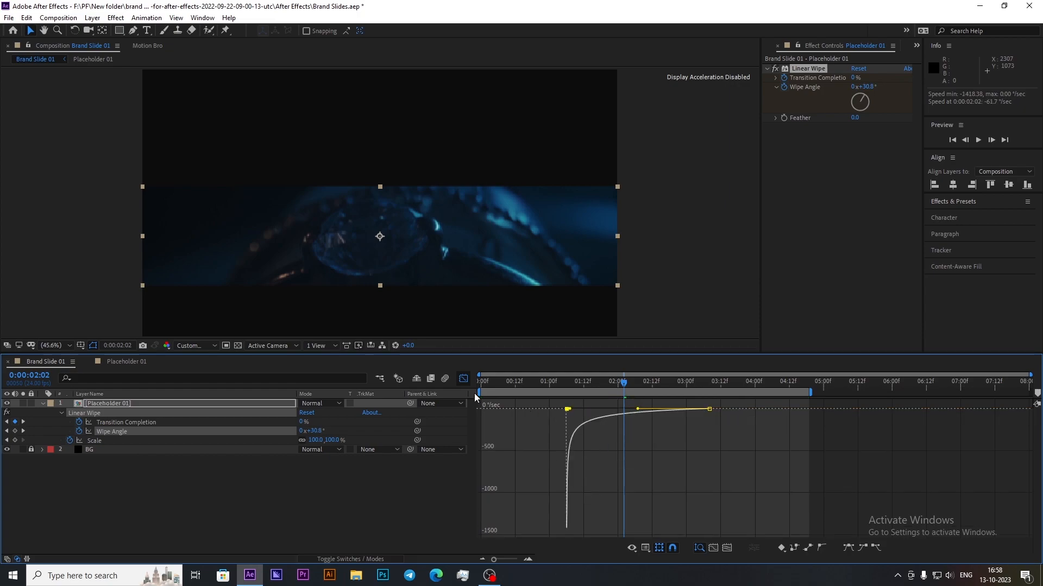
key(shift+F3)
Step: Enable motion blur for the Placeholder 01 layer and collapse its properties
click(340, 559)
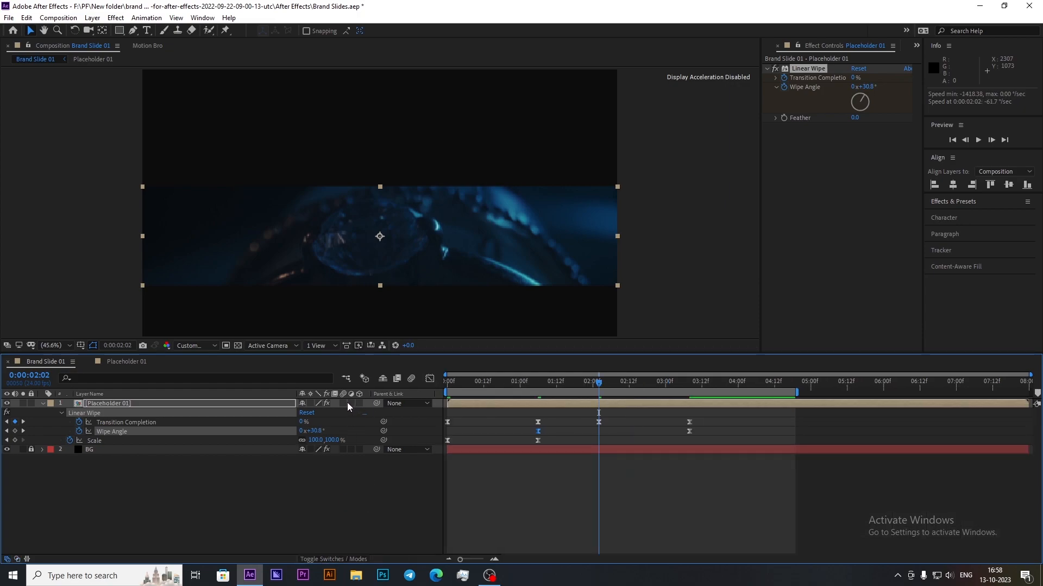
key(F2)
click(43, 404)
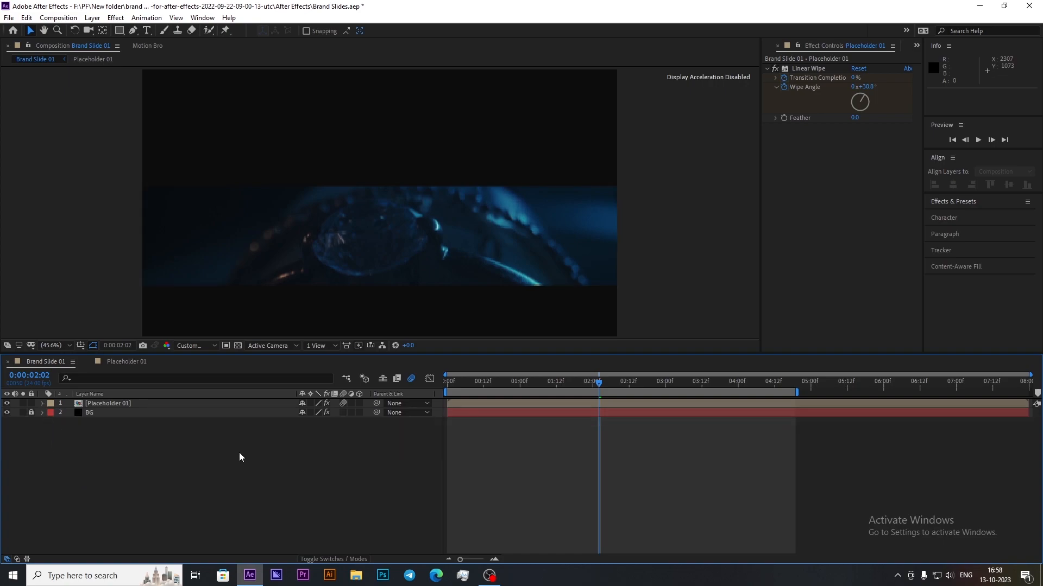
Step: Extend the work area to the full composition length and preview the wipe animation
double_click(455, 389)
key(space)
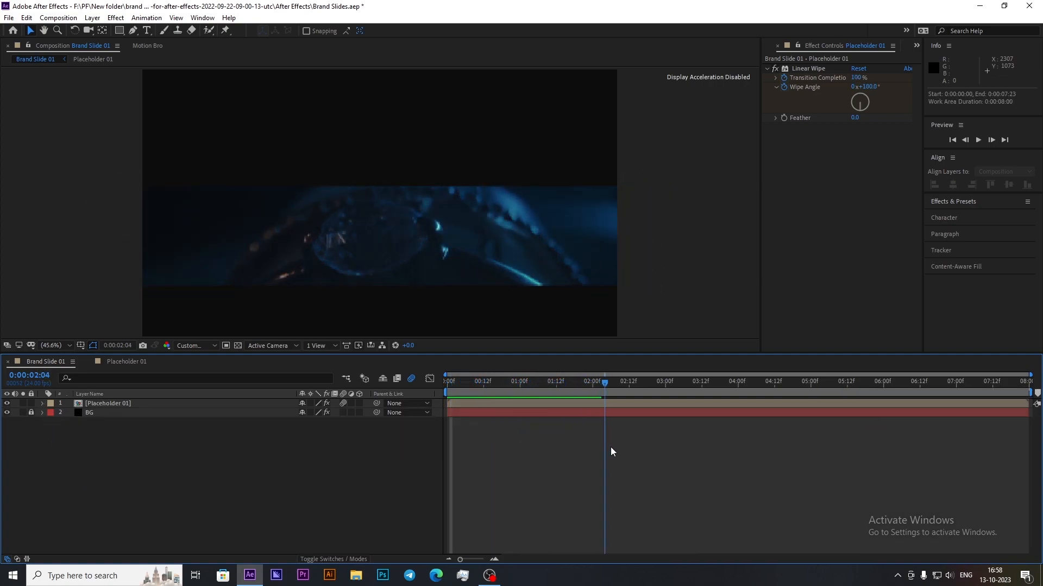
click(626, 403)
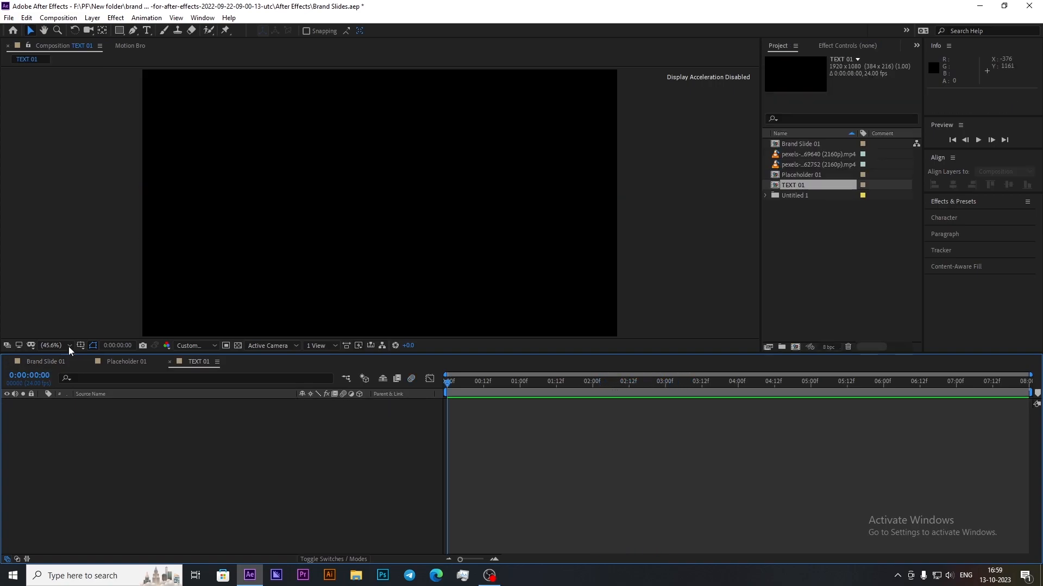
Step: Add an empty text layer to the TEXT 01 composition
click(69, 346)
click(73, 365)
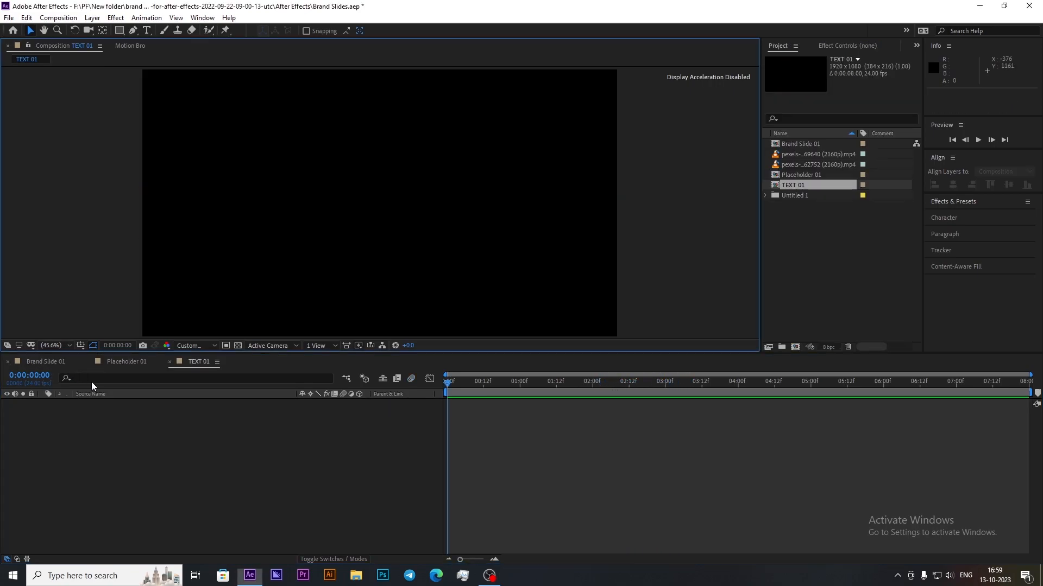
right_click(242, 439)
mouse_move(264, 324)
click(411, 341)
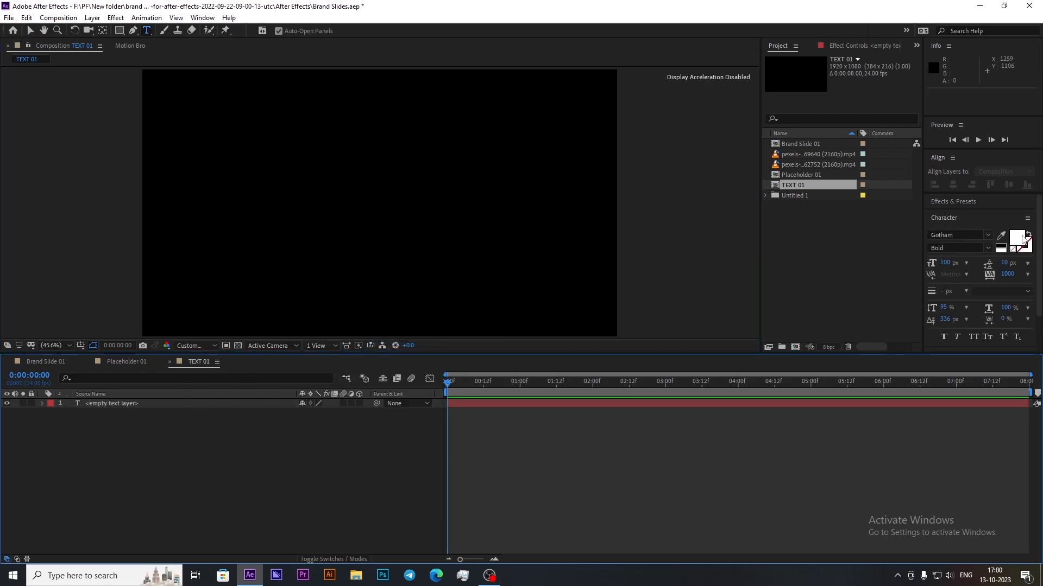
Step: Reset the character settings of the empty text layer to their defaults
click(1026, 219)
click(822, 466)
key(Caps_Lock)
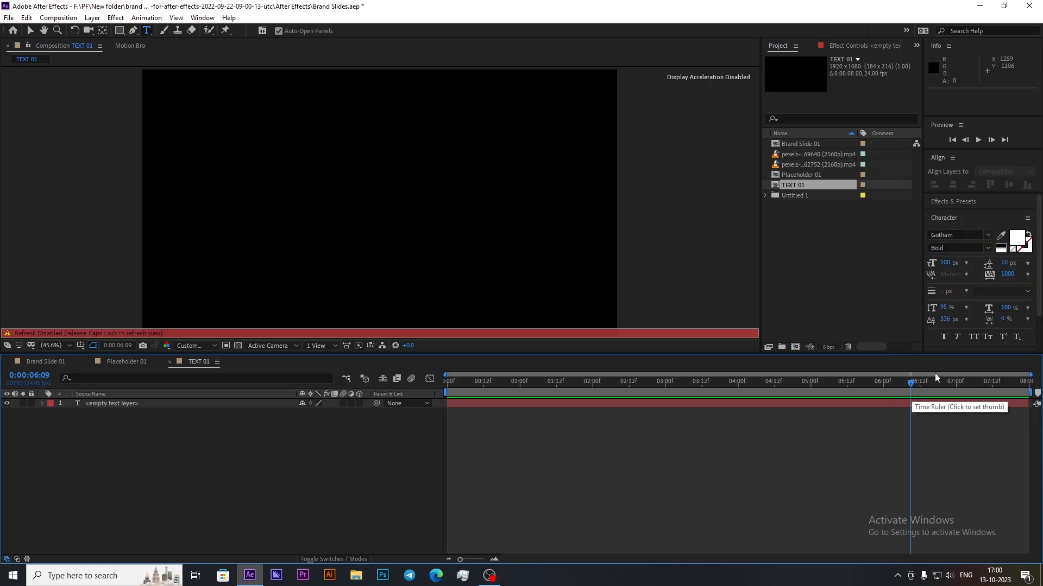
key(Caps_Lock)
click(487, 403)
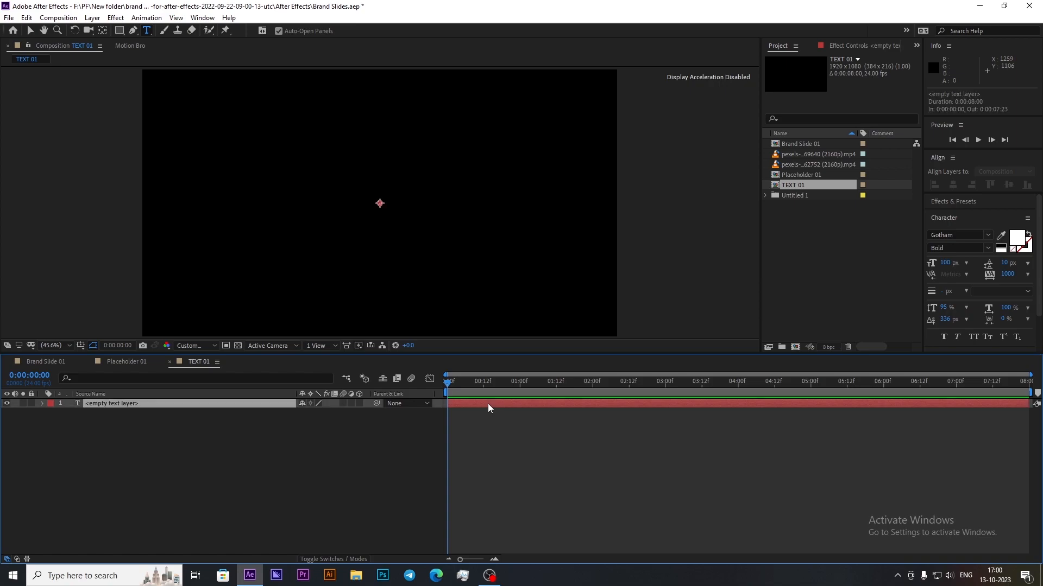
click(1027, 218)
click(880, 535)
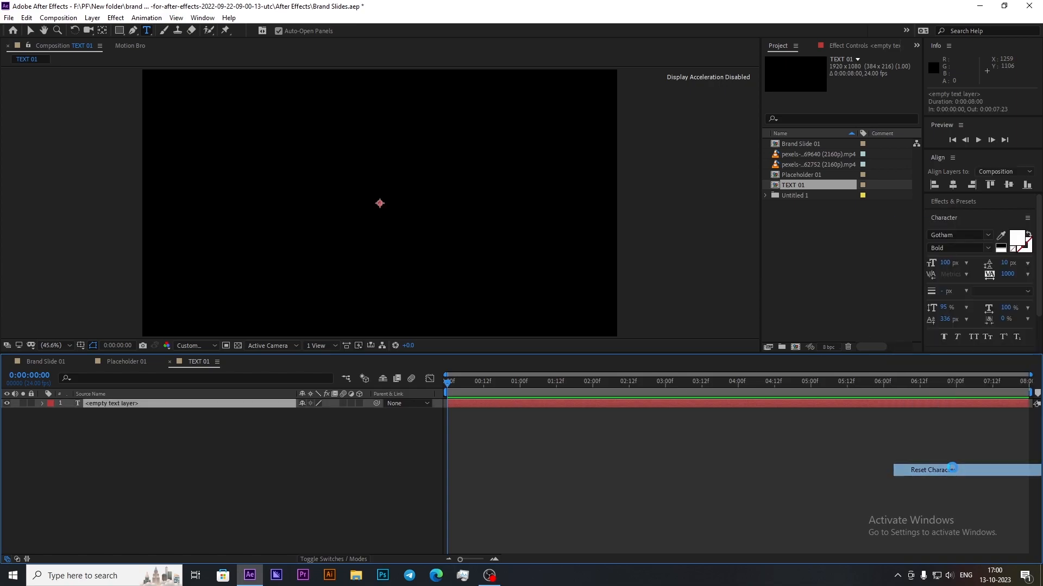
Step: Enter JEWELLERY as the layer's text and centre its anchor point
text(JEWELLERY)
click(203, 417)
click(102, 30)
key(v)
key(Caps_Lock)
Step: Set the font of the JEWELLERY text to Gotham Bold
click(953, 235)
text(goth)
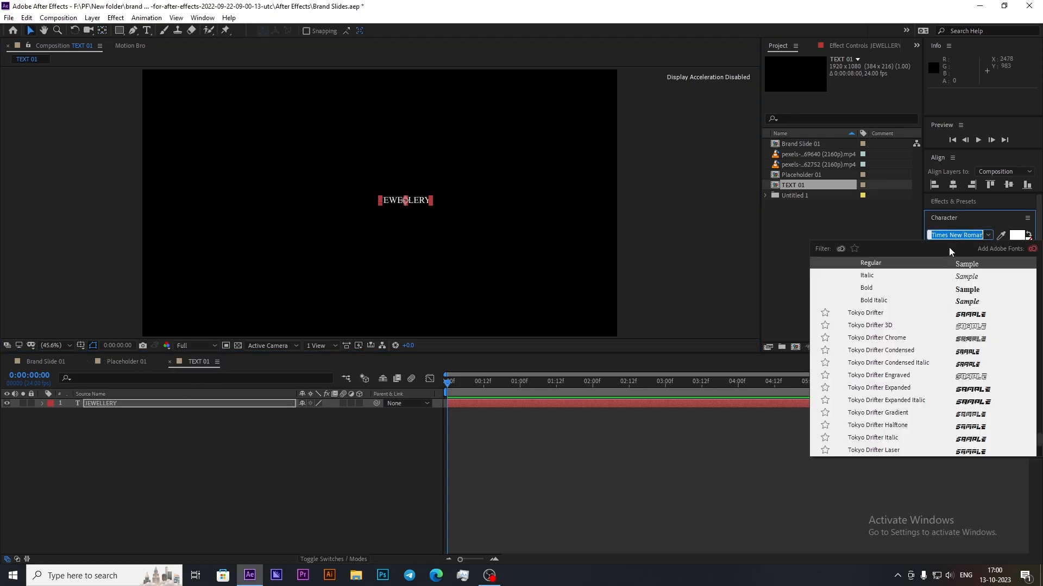
scroll(886, 427, down, 12)
scroll(885, 399, up, 6)
click(875, 377)
Step: Set the JEWELLERY text's font size to 140 px and its tracking to 700
double_click(266, 405)
click(946, 263)
key(shift+Up)
key(shift+Up)
key(shift+Up)
key(shift+Up)
key(shift+Up)
key(shift+Up)
key(shift+Up)
key(shift+Up)
key(shift+Up)
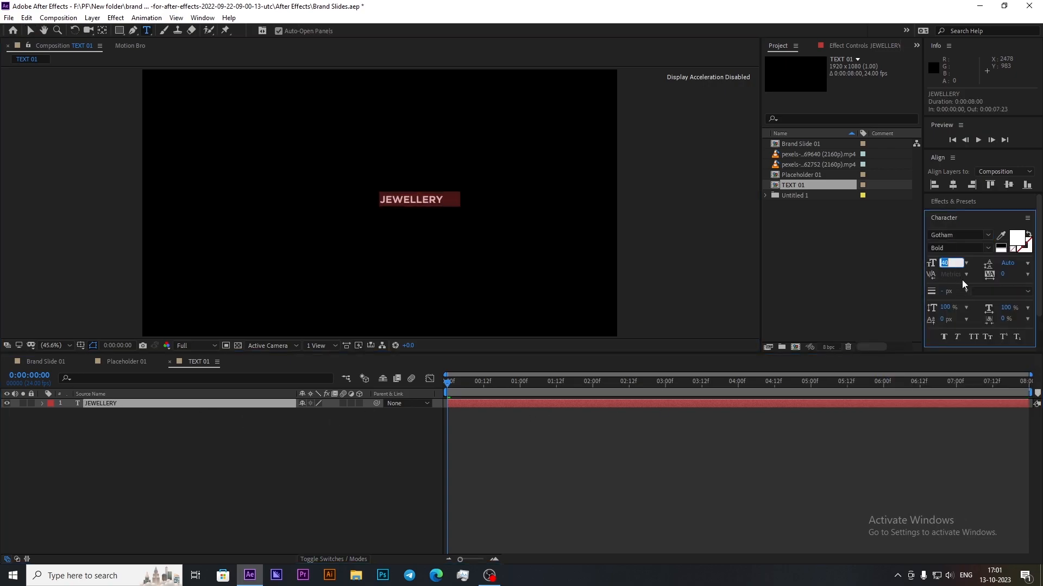
key(shift+Up)
key(shift+Up)
click(1003, 275)
key(shift+Up)
key(shift+Up)
key(shift+Up)
key(shift+Up)
key(shift+Up)
key(shift+Up)
key(shift+Up)
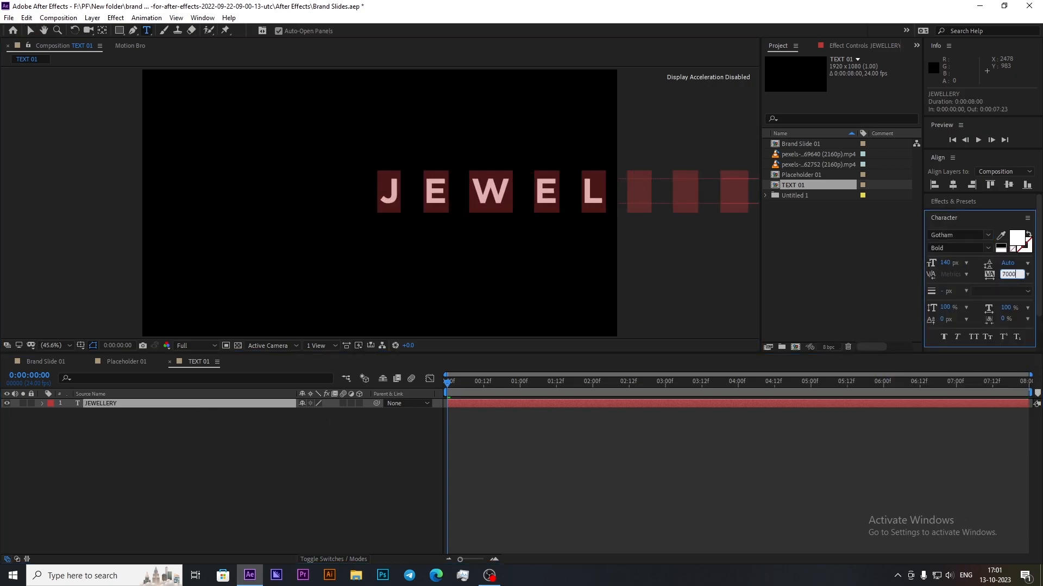
click(839, 456)
Step: Centre the JEWELLERY layer's anchor point and align the layer to the horizontal and vertical centre of the composition
click(228, 404)
ctrl+double_click(102, 30)
click(32, 31)
click(952, 184)
click(1008, 184)
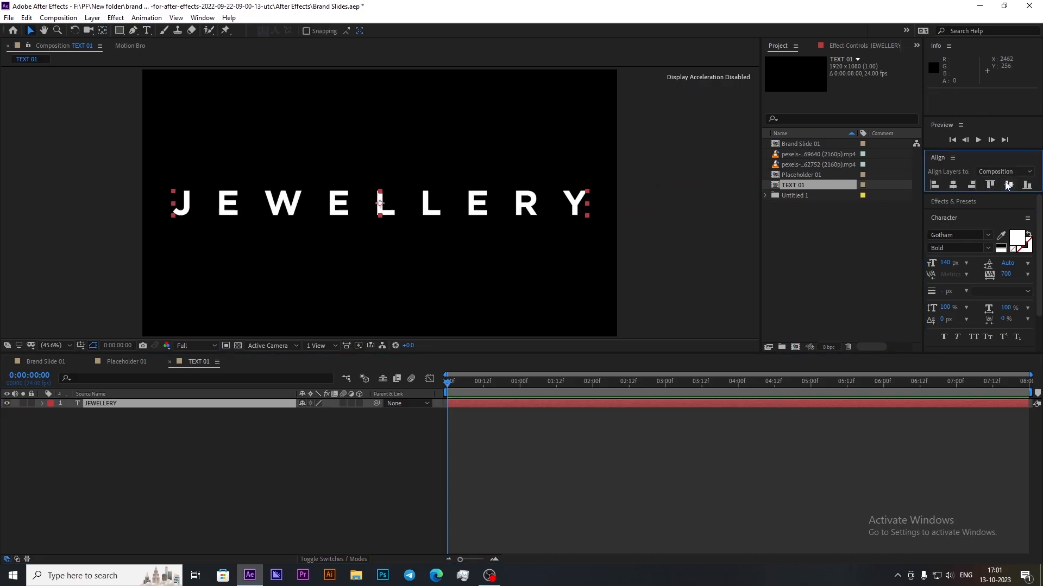
Step: Place the TEXT 01 composition above Placeholder 01 in Brand Slide 01 and advance to frame 0:00:00:01
click(46, 362)
drag(787, 186, 149, 403)
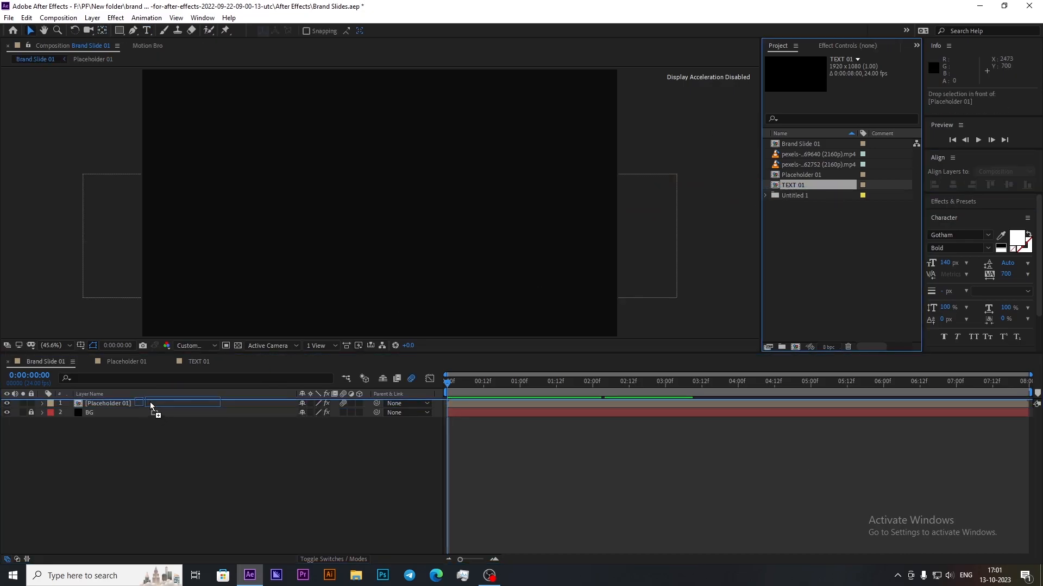
key(Page_Down)
Step: Create a null object named Text Null and parent the TEXT 01 layer to it
right_click(316, 477)
mouse_move(347, 359)
click(463, 422)
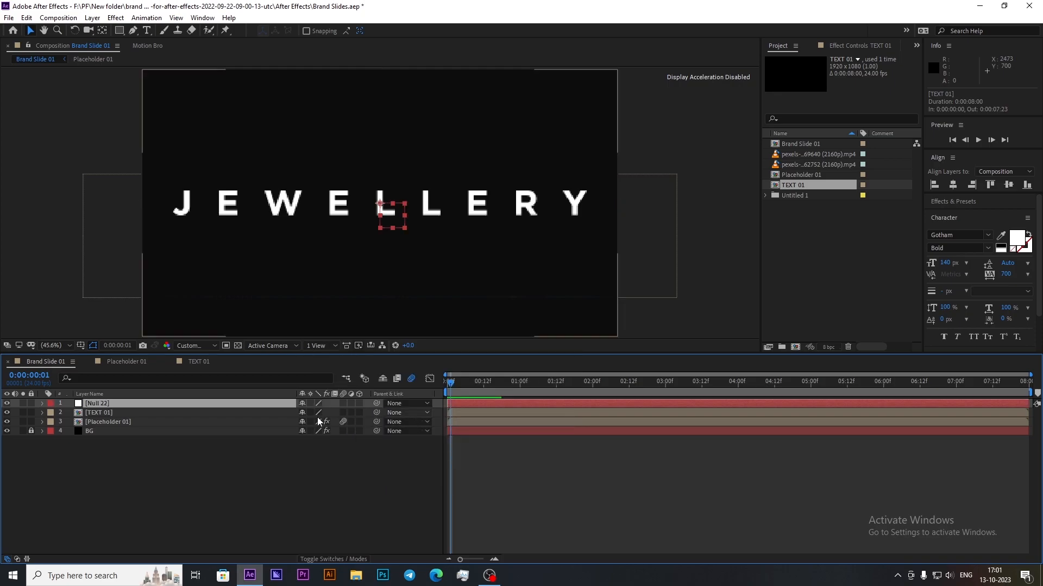
drag(376, 413, 183, 404)
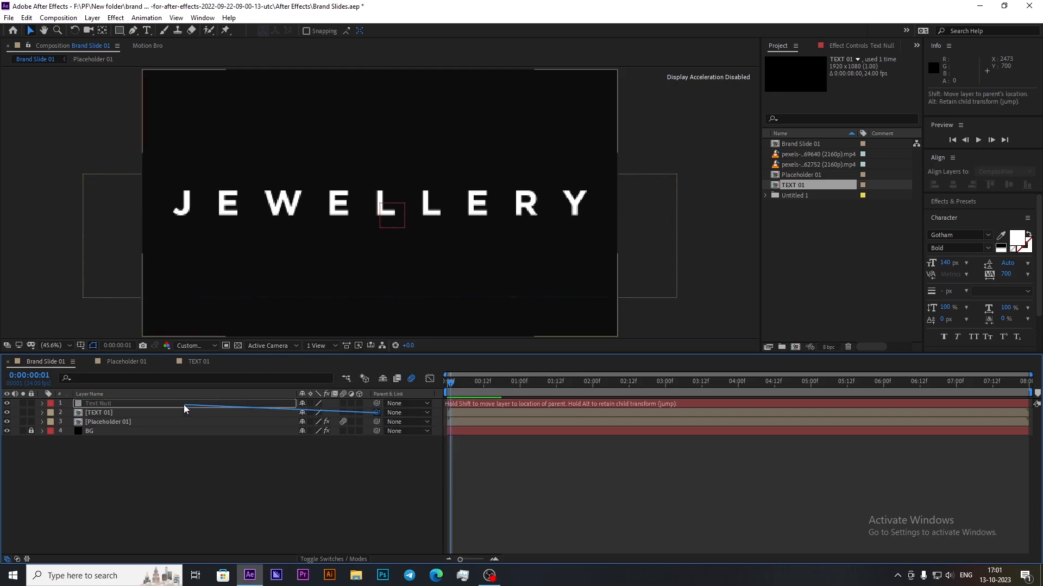
Step: Reduce the font size of the JEWELLERY text inside TEXT 01 to 100 px
double_click(214, 411)
double_click(196, 405)
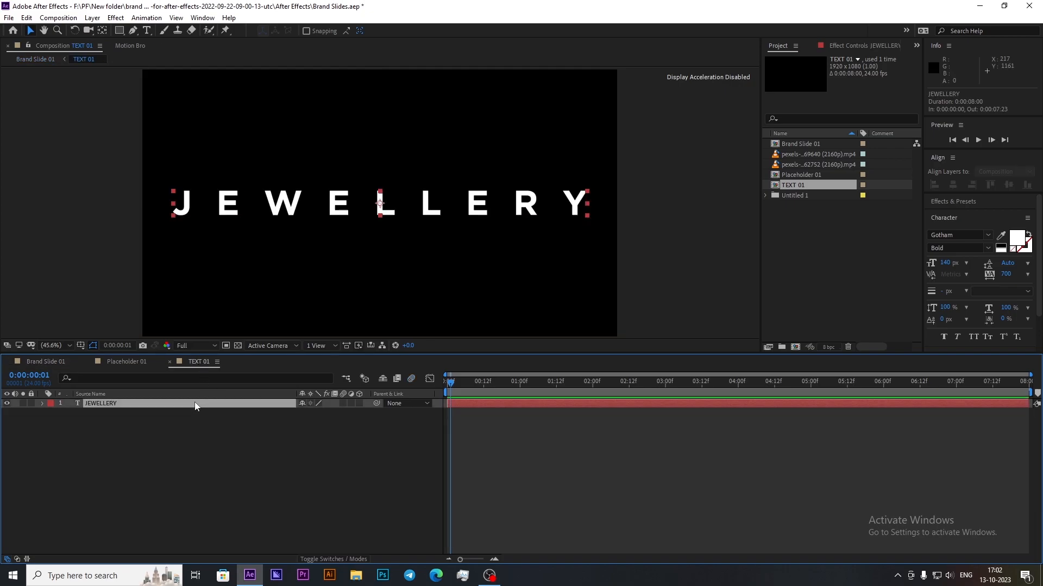
click(945, 264)
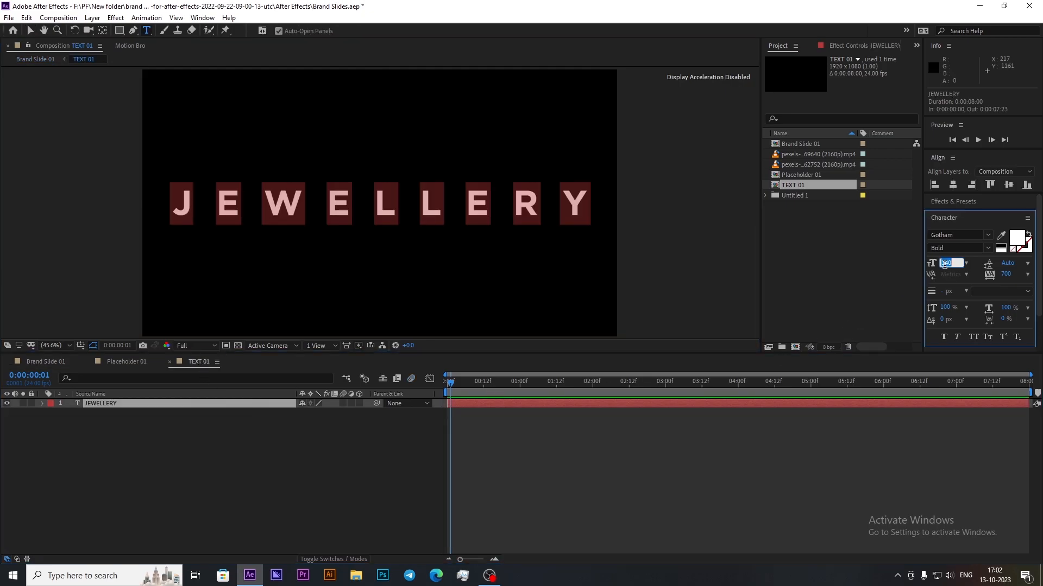
key(shift+Down)
key(shift+Down)
key(shift+Down)
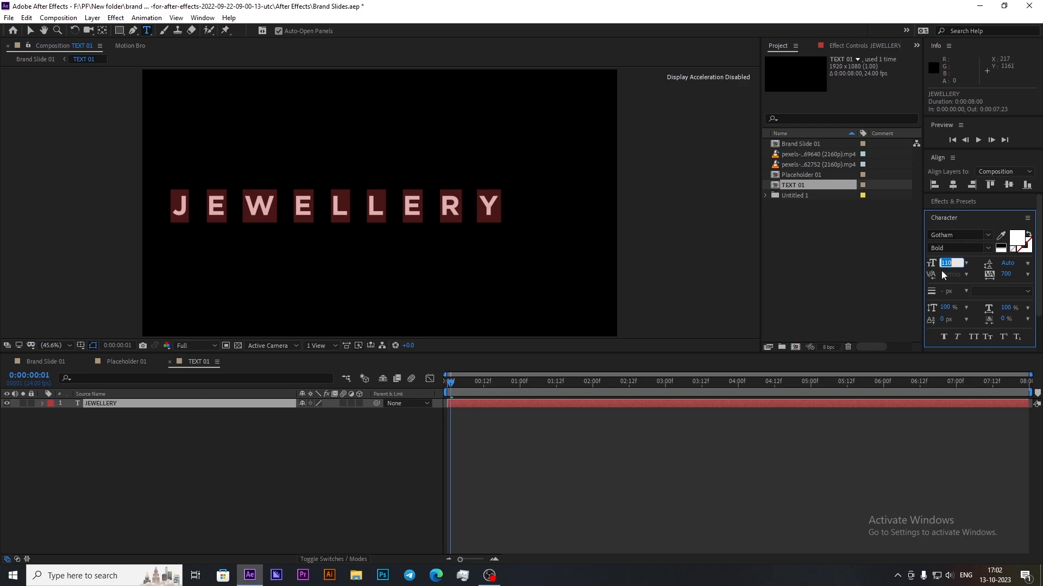
key(shift+Down)
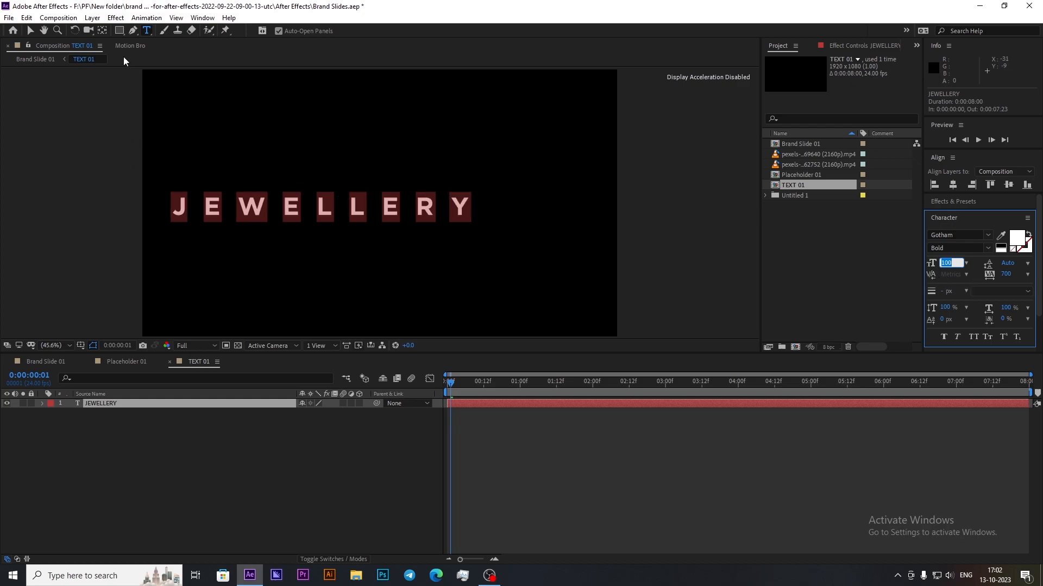
Step: Recentre the resized JEWELLERY text's anchor point, align it to the composition's centre, and return to Brand Slide 01
click(100, 33)
click(93, 31)
ctrl+double_click(100, 31)
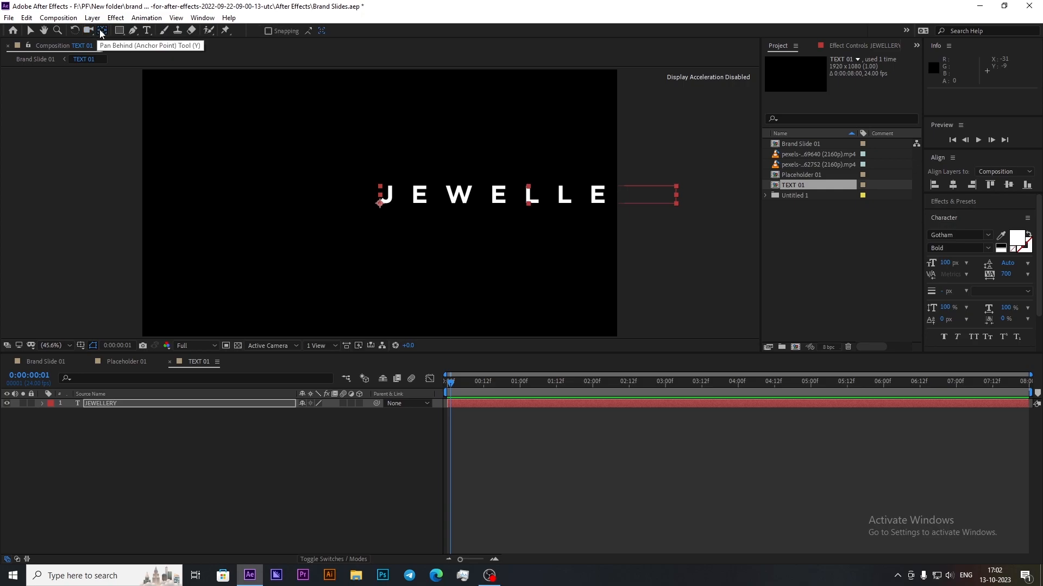
click(31, 32)
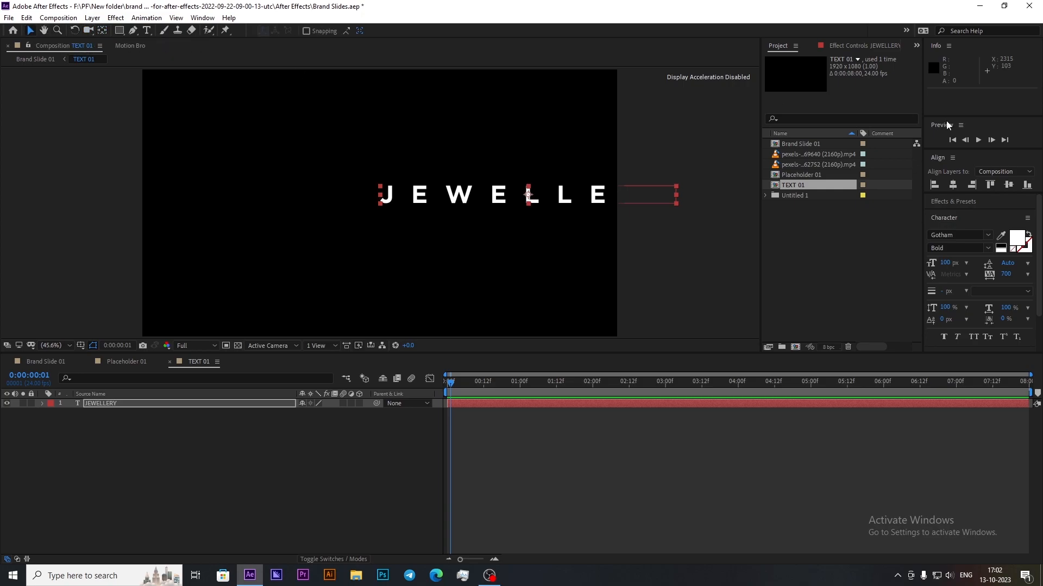
click(953, 185)
click(1009, 184)
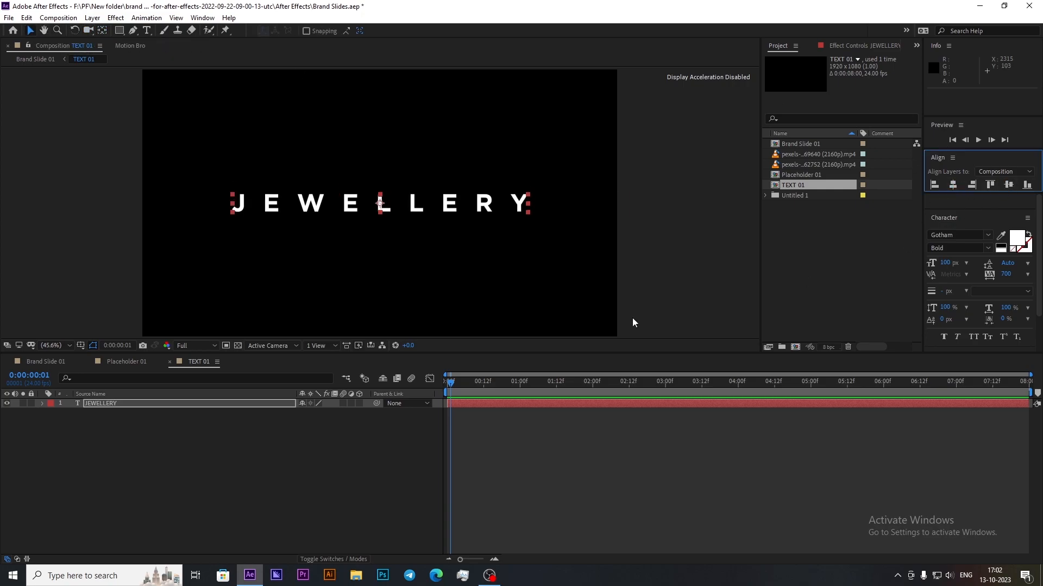
click(70, 361)
click(183, 507)
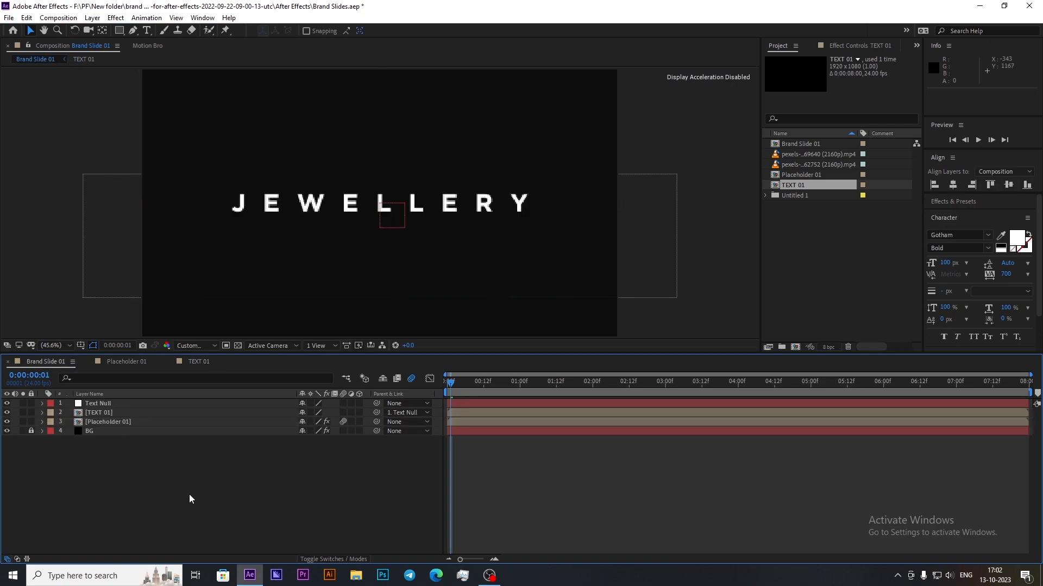
Step: Keyframe TEXT 01's Position at 0.0, 377.0 at the start of Brand Slide 01
click(129, 412)
key(p)
drag(313, 422, 517, 430)
click(430, 449)
click(69, 422)
click(454, 424)
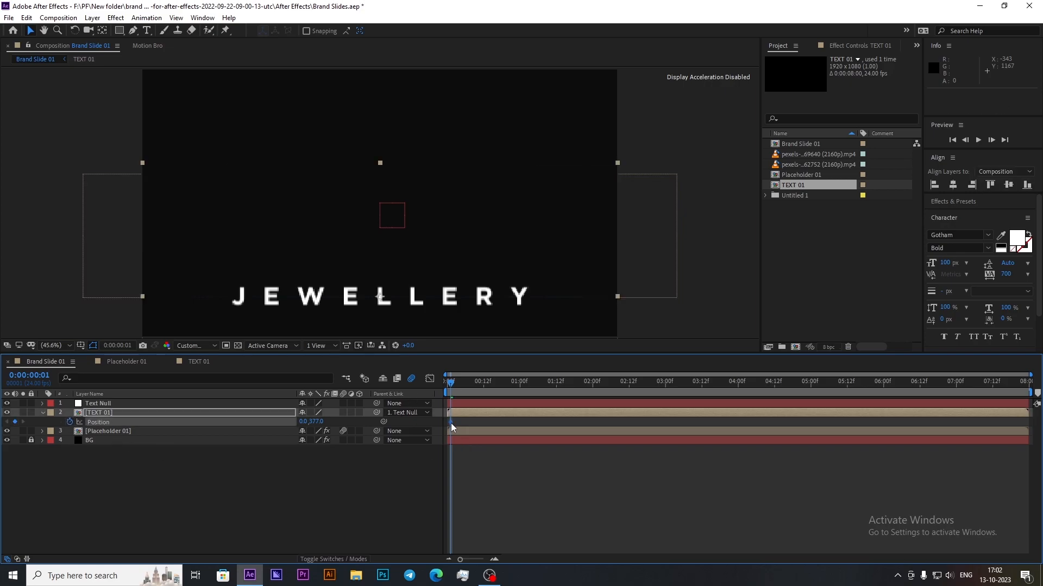
drag(450, 422, 447, 422)
Step: Keyframe TEXT 01's Position at 0.0, 115.0 for the end of its rise and delay the layer by 13 frames
click(477, 430)
key(u)
key(k)
drag(319, 422, 190, 405)
drag(471, 413, 511, 416)
drag(537, 383, 637, 426)
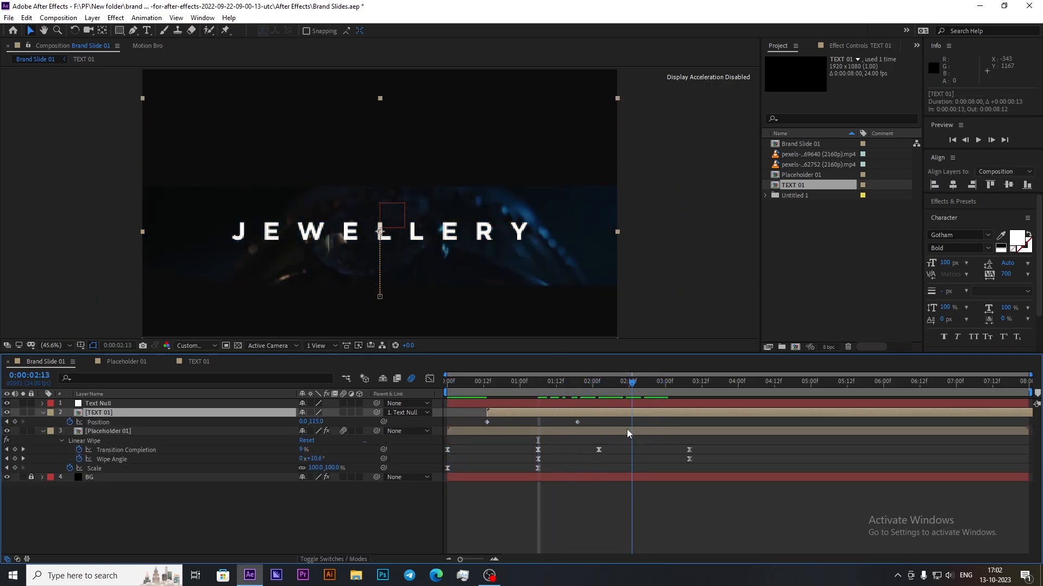
Step: Keyframe Text Null's Position at 960.0, 540.0 at 0:00:02:02 and raise the null at 0:00:03:08
click(615, 405)
key(p)
click(70, 413)
key(k)
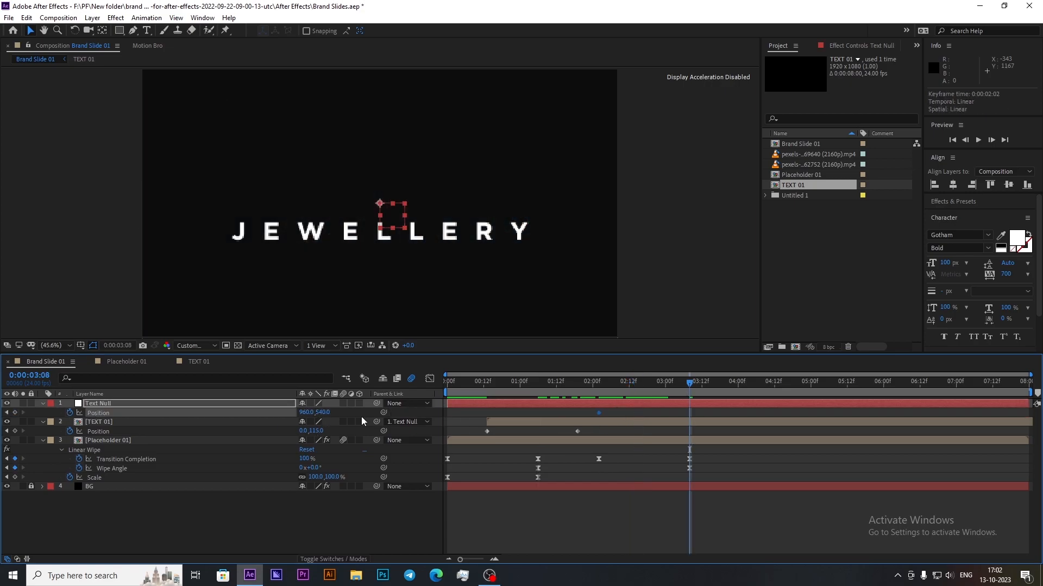
drag(323, 413, 219, 413)
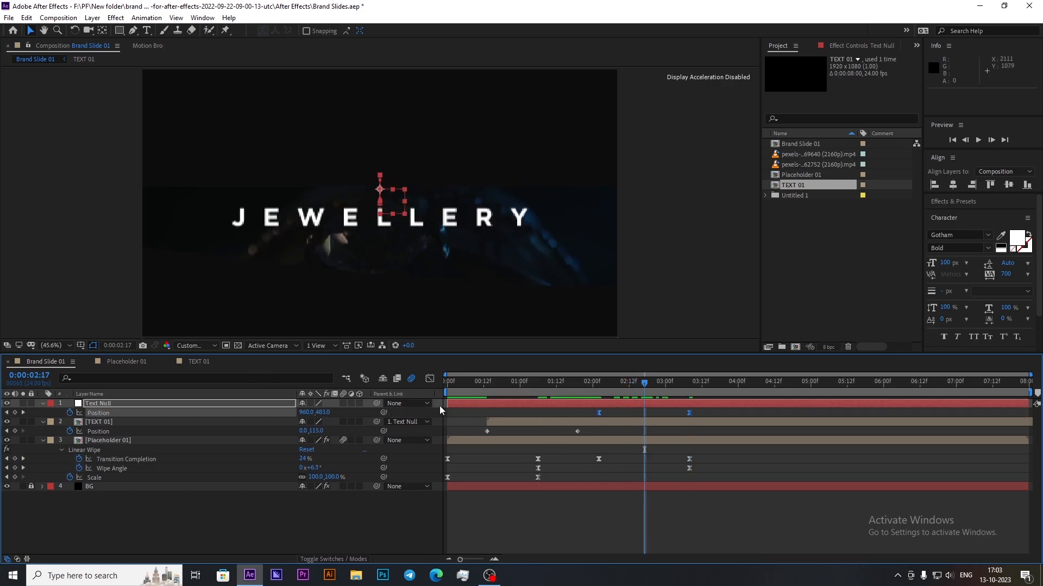
Step: Apply Easy Ease to TEXT 01's Position keyframes and reshape the motion's speed curves with longer influence handles
drag(591, 429, 454, 442)
key(F9)
drag(704, 436, 501, 525)
click(430, 379)
drag(659, 525, 644, 532)
drag(479, 514, 611, 533)
drag(501, 526, 519, 530)
click(343, 404)
click(429, 379)
Step: Scrub through the opening of the animation and collapse the revealed layer properties
drag(454, 384, 488, 418)
key(ctrl+a)
click(44, 440)
click(197, 457)
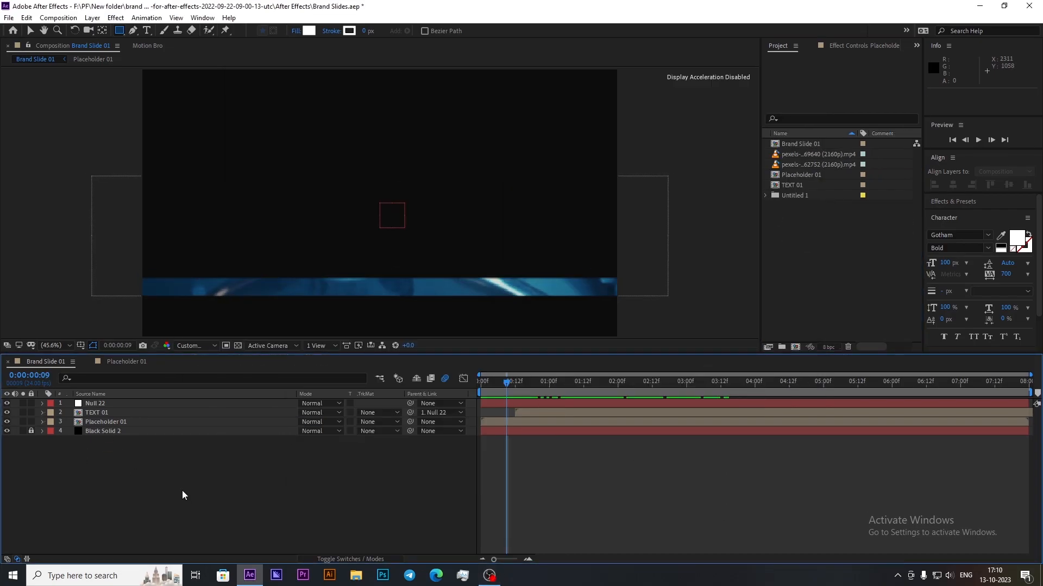
Step: Lower Placeholder 01 to a Position of 960.0, 775.0
click(562, 381)
click(209, 422)
key(p)
drag(359, 442, 371, 442)
click(213, 415)
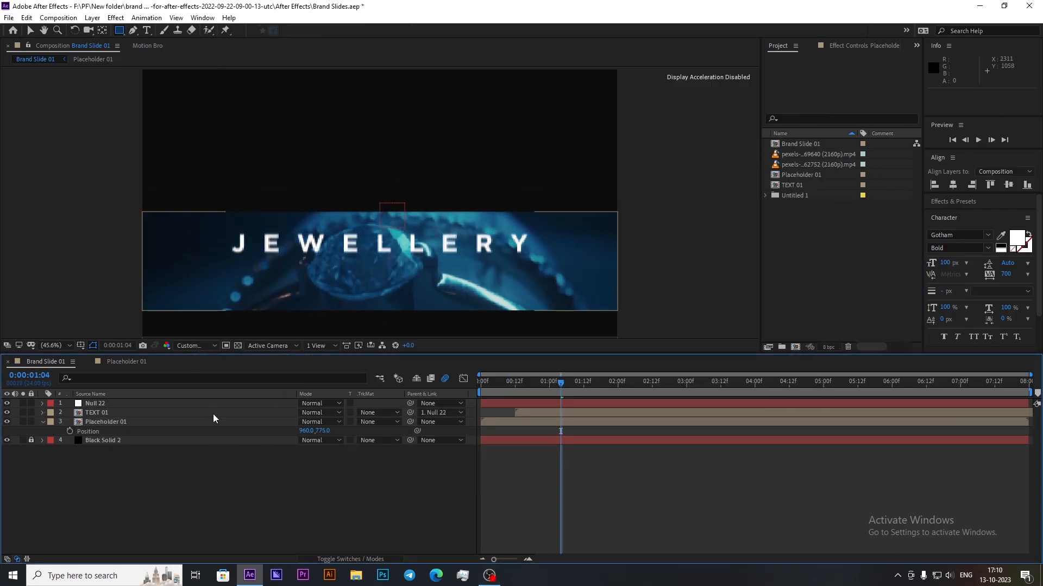
Step: Set the text null's Position to 960.0, 663.0 on its first keyframe at 0:00:02:02
click(217, 402)
key(p)
key(k)
drag(320, 413, 383, 413)
click(338, 481)
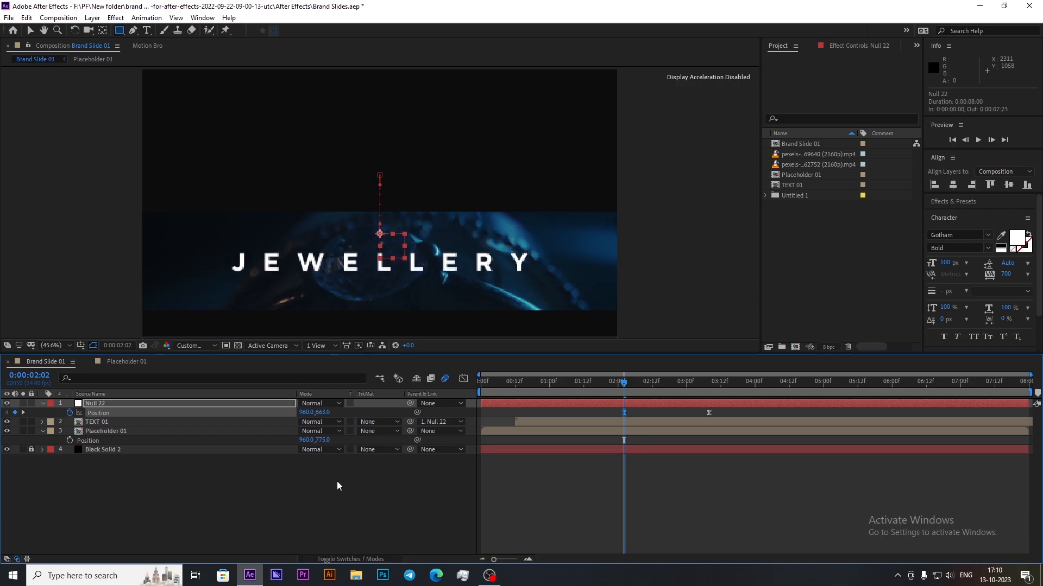
Step: Set TEXT 01's starting Position to 0.0, 338.0 and shift the layer back to start at 0:00:00:00
click(515, 384)
click(521, 422)
key(p)
drag(320, 431, 300, 424)
drag(489, 382, 468, 432)
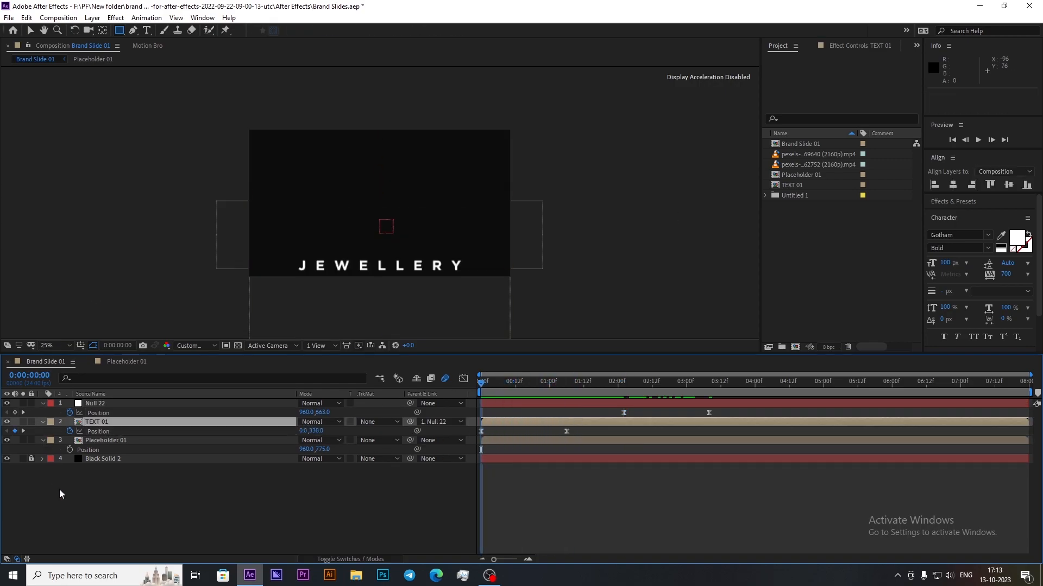
click(60, 491)
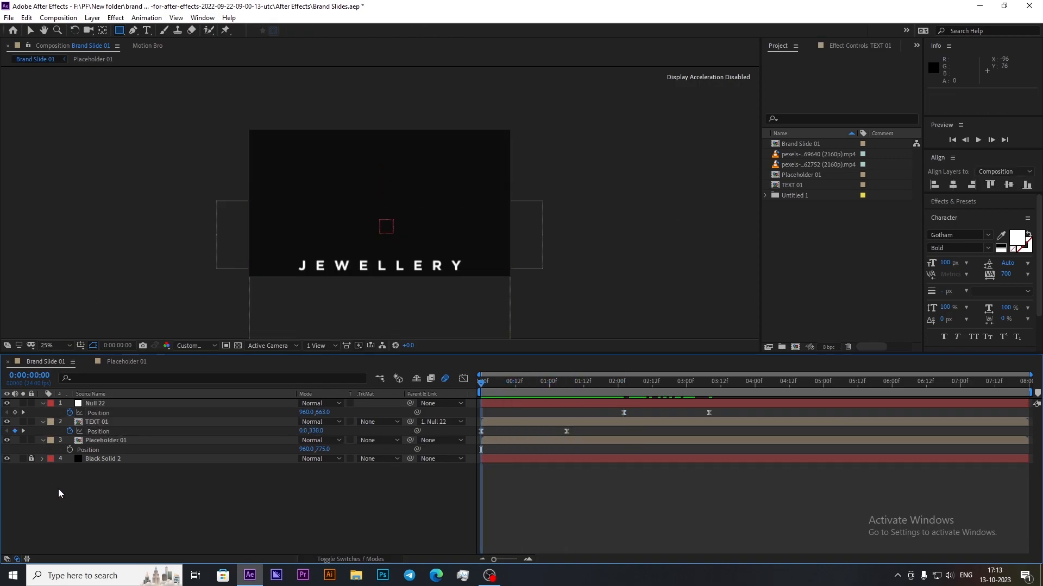
Step: Draw a white rectangle wider than the composition frame and move its anchor point to the middle of its bottom edge
mouse_move(229, 143)
mouse_down()
mouse_move(451, 269)
mouse_move(549, 292)
mouse_up()
click(103, 31)
drag(380, 204, 390, 219)
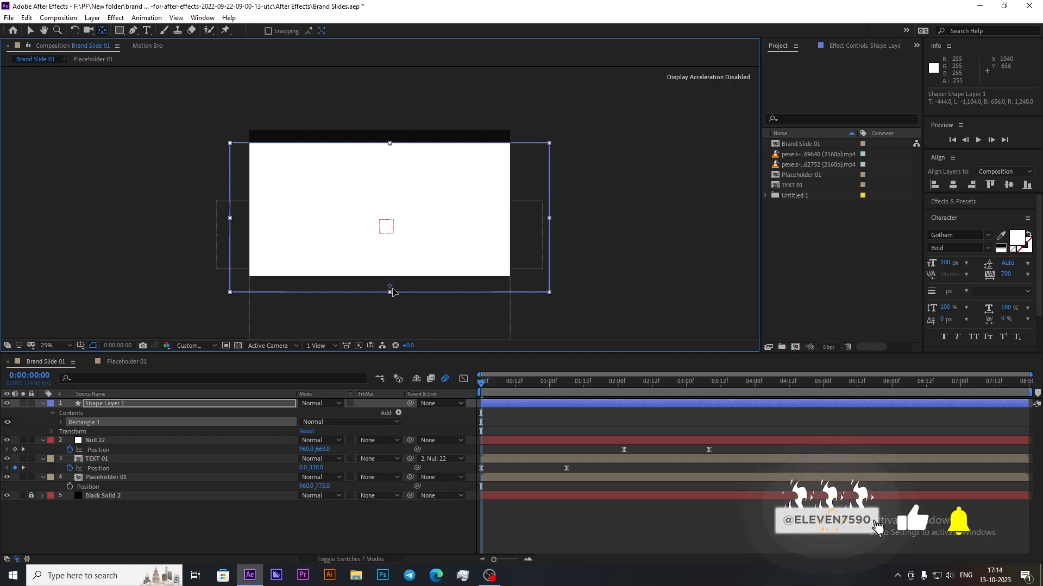
Step: Place the rectangle layer directly above TEXT 01, flush with the frame's bottom edge, and use it as TEXT 01's Alpha track matte
click(141, 404)
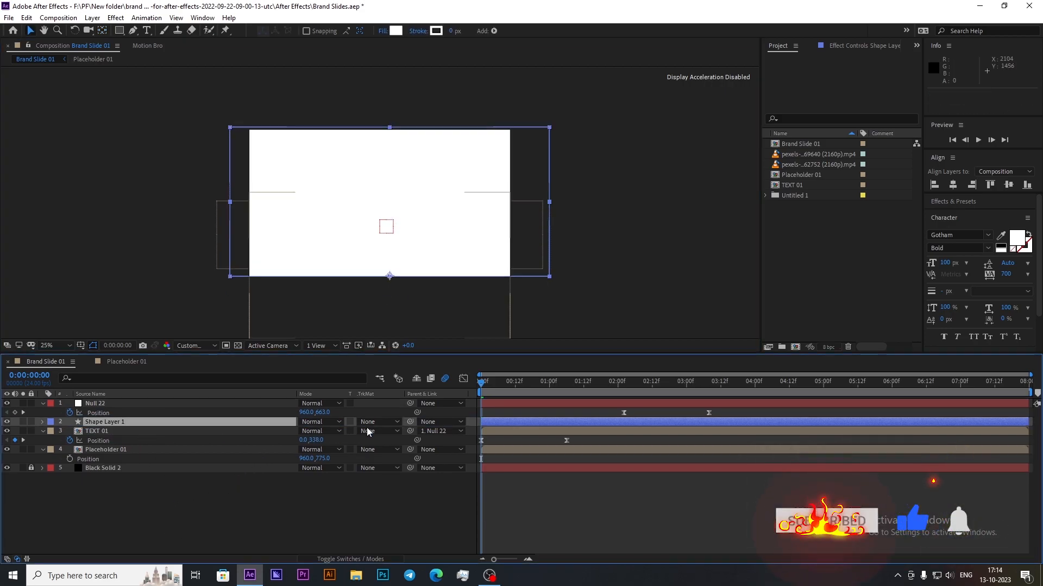
click(373, 431)
click(586, 453)
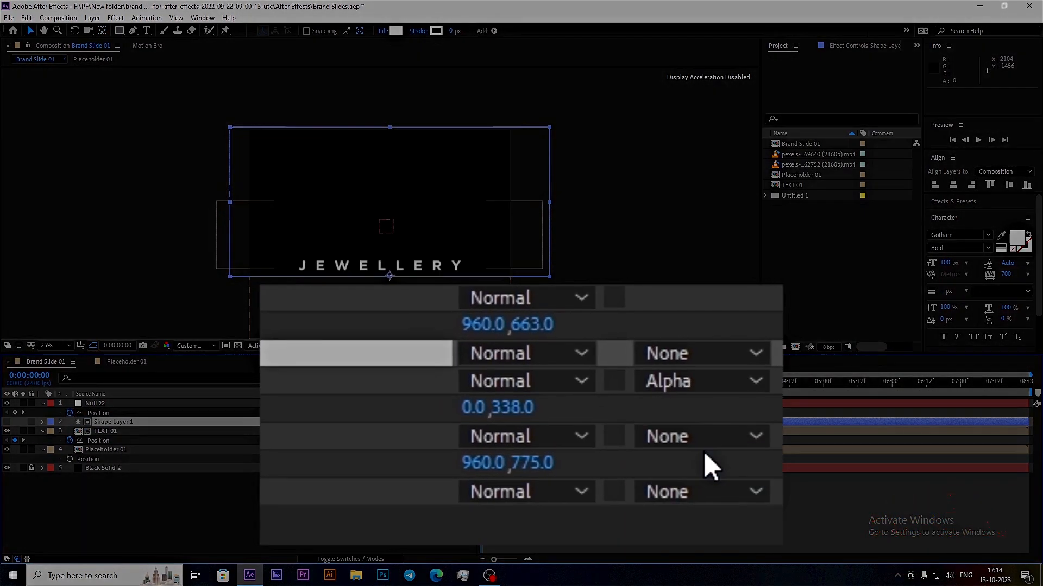
Step: Keyframe the matte rectangle's Scale from 0% height at the start to 100.0, 100.0% at 0:00:01:06
key(s)
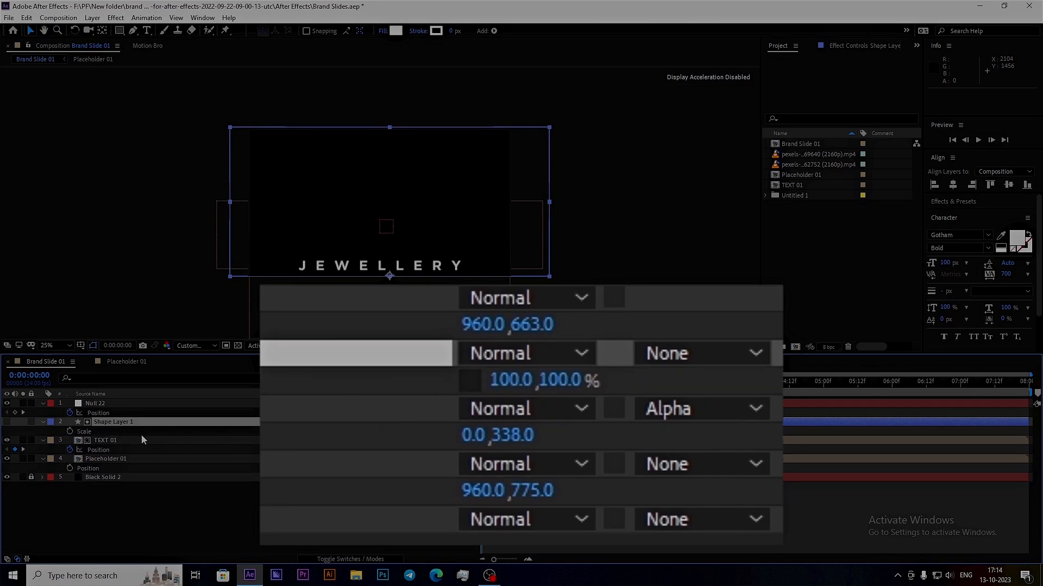
click(70, 431)
drag(481, 432, 547, 432)
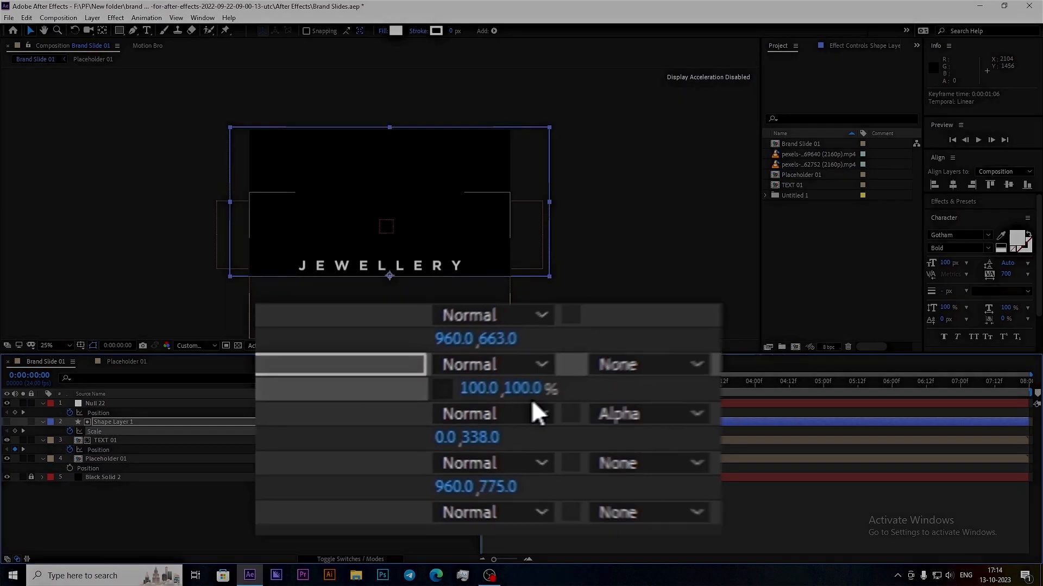
click(331, 431)
text(0)
click(371, 432)
drag(481, 383, 445, 436)
Step: Apply Easy Ease to the matte rectangle's Scale keyframes, shape their speed curve into a steep central peak, and preview the reveal
key(shift+F3)
drag(590, 498, 472, 535)
key(F9)
drag(553, 521, 530, 520)
drag(492, 512, 514, 524)
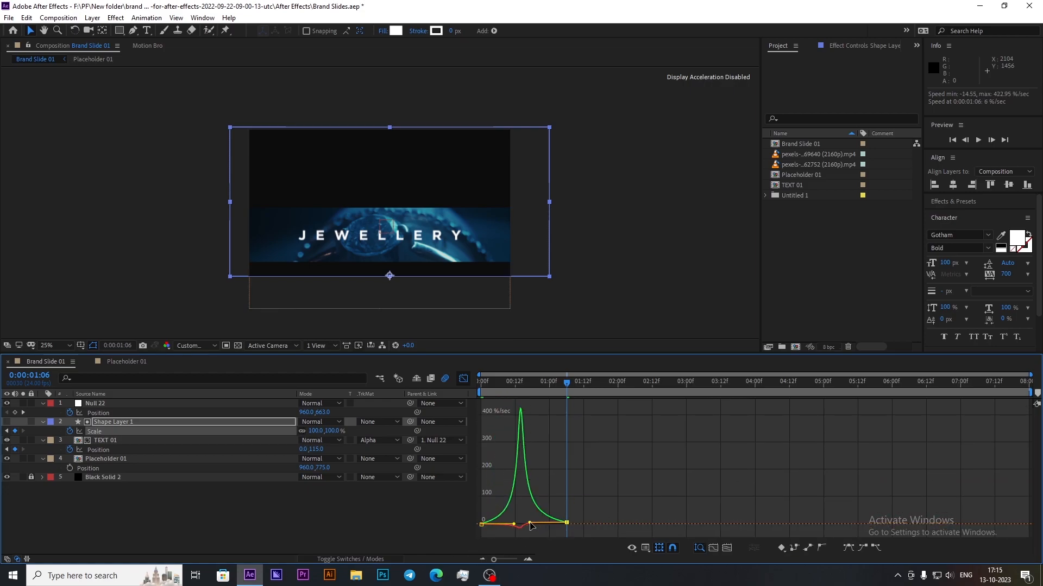
key(space)
Step: Keyframe Placeholder 01's Opacity at 100% at 0:00:02:02 and at 25% at 0:00:02:13
click(180, 460)
key(t)
key(shift+F3)
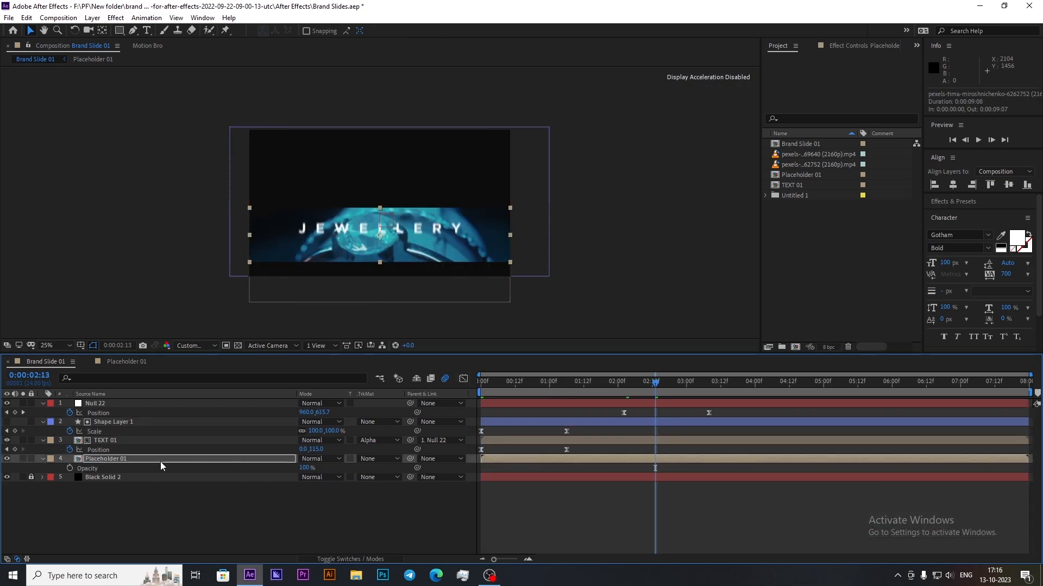
click(69, 468)
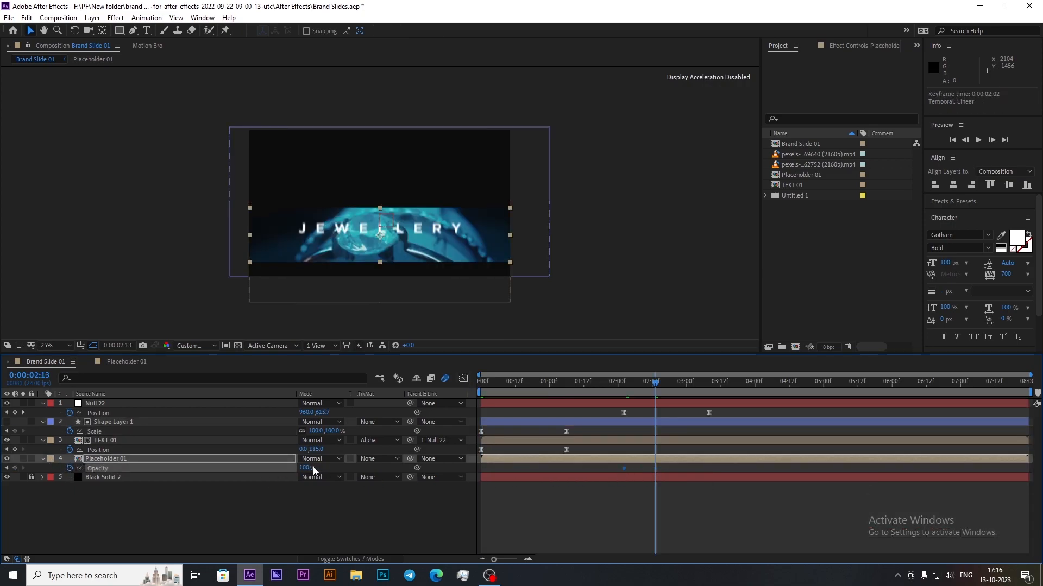
click(307, 496)
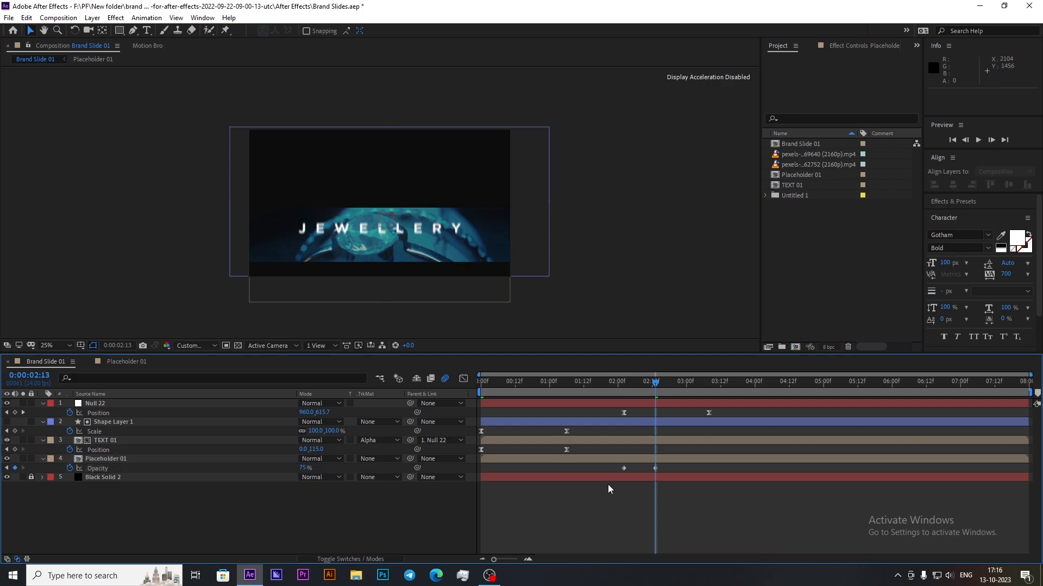
text(25)
key(Return)
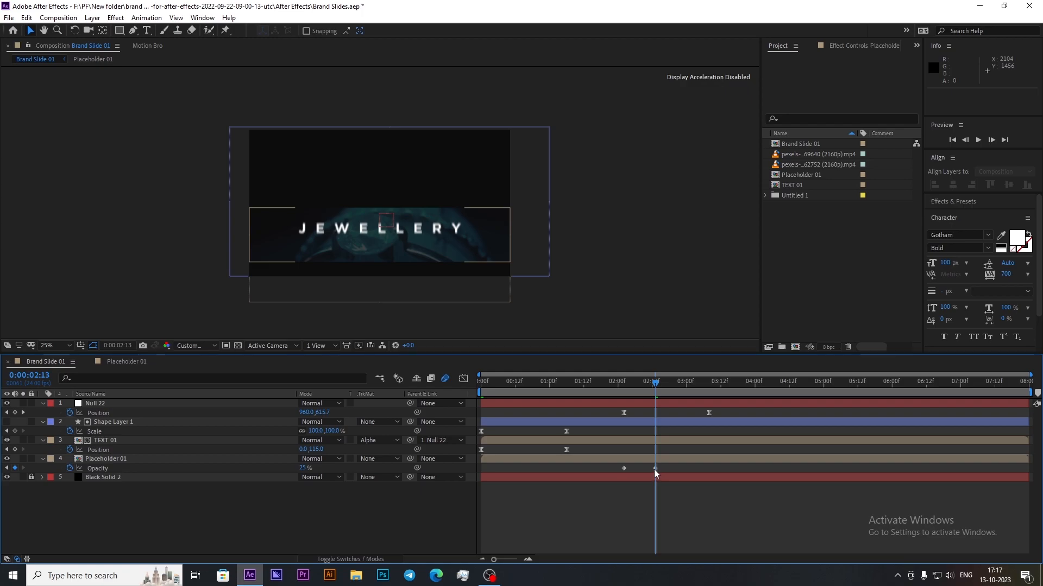
Step: Move Placeholder 01's 25% Opacity keyframe to 0:00:03:08 and check the fade
drag(654, 468, 710, 470)
click(619, 389)
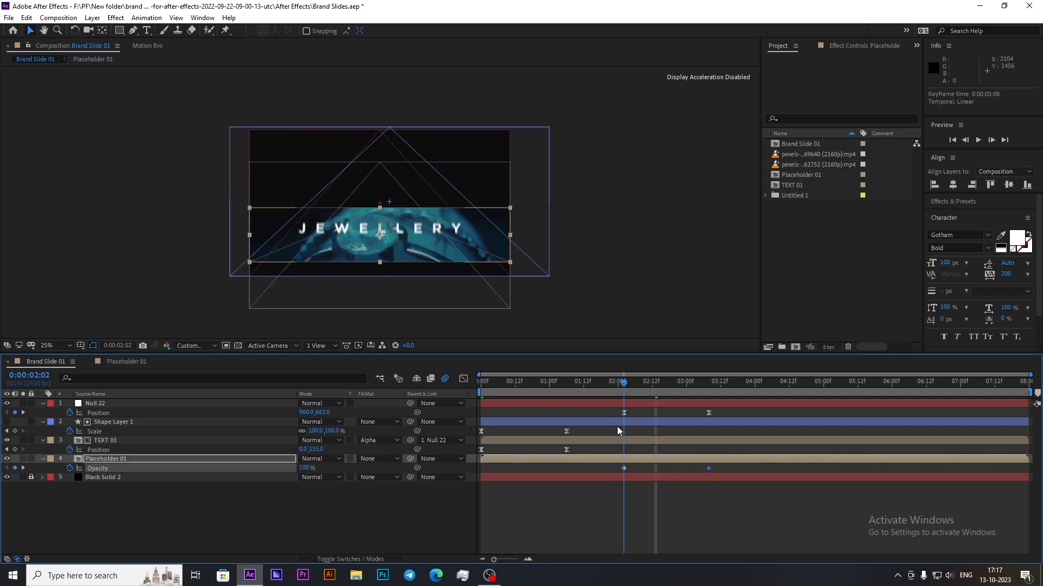
click(738, 481)
click(594, 460)
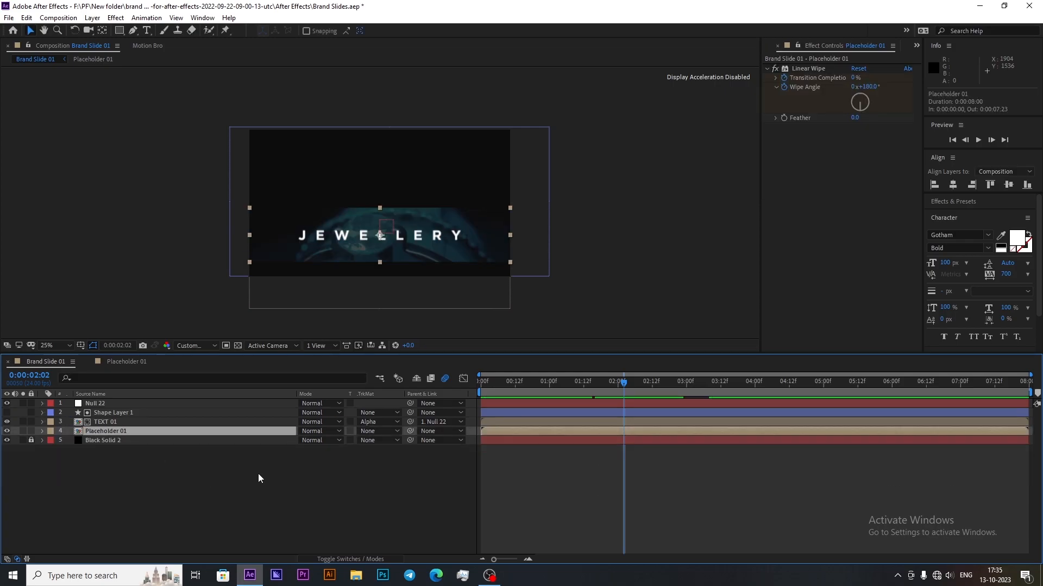
Step: Reshape the speed curve of Placeholder 01's closing Linear Wipe keyframes
key(u)
drag(617, 447, 715, 462)
click(464, 379)
drag(604, 418, 704, 439)
drag(733, 426, 669, 480)
drag(682, 451, 643, 469)
click(463, 379)
Step: Shift Placeholder 01's Wipe Angle and Opacity keyframes to run from 0:00:01:06 to about 0:00:02:12, and preview the result
drag(558, 460, 572, 461)
click(575, 461)
drag(568, 384, 569, 466)
drag(556, 474, 650, 482)
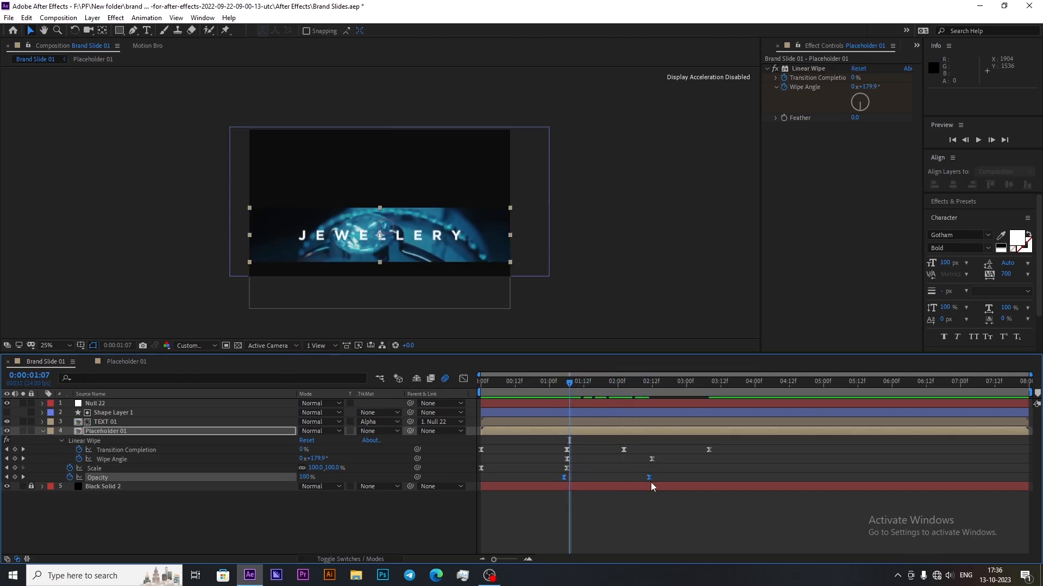
click(565, 406)
key(space)
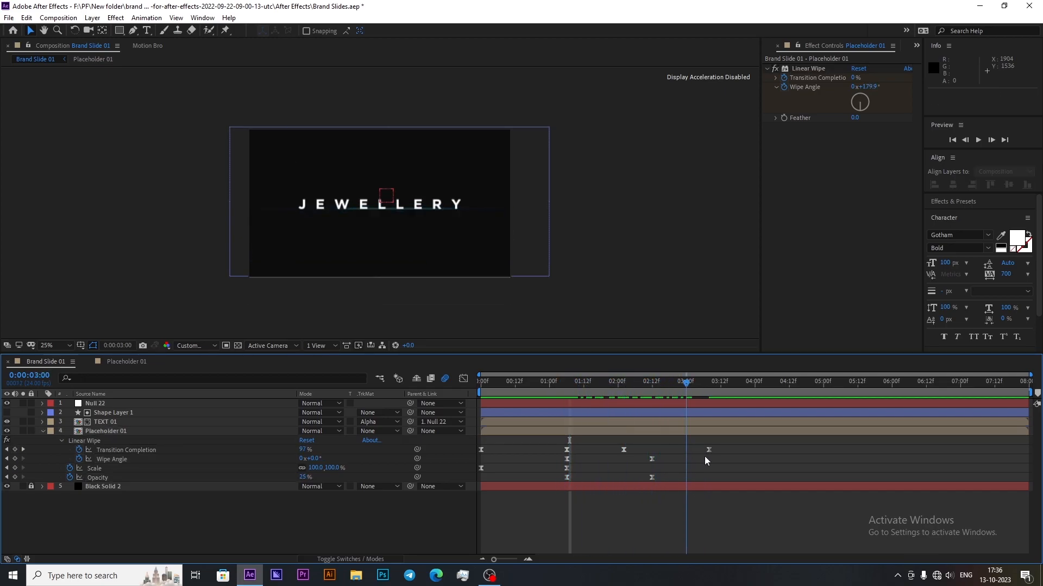
drag(698, 456, 645, 429)
Step: Set the Linear Wipe Feather on Placeholder 01 to 10 and scrub through the wipe
click(855, 118)
text(10)
key(Return)
drag(483, 385, 578, 434)
drag(568, 386, 722, 443)
click(706, 442)
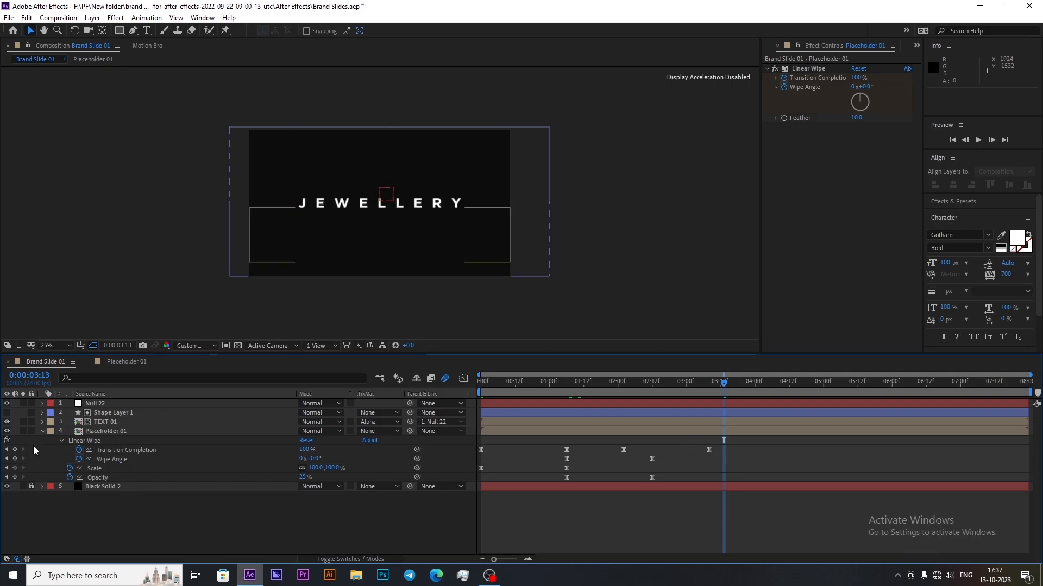
Step: Open the TEXT 01 composition and add a Tracking text animator to the JEWELLERY layer
click(43, 432)
double_click(119, 419)
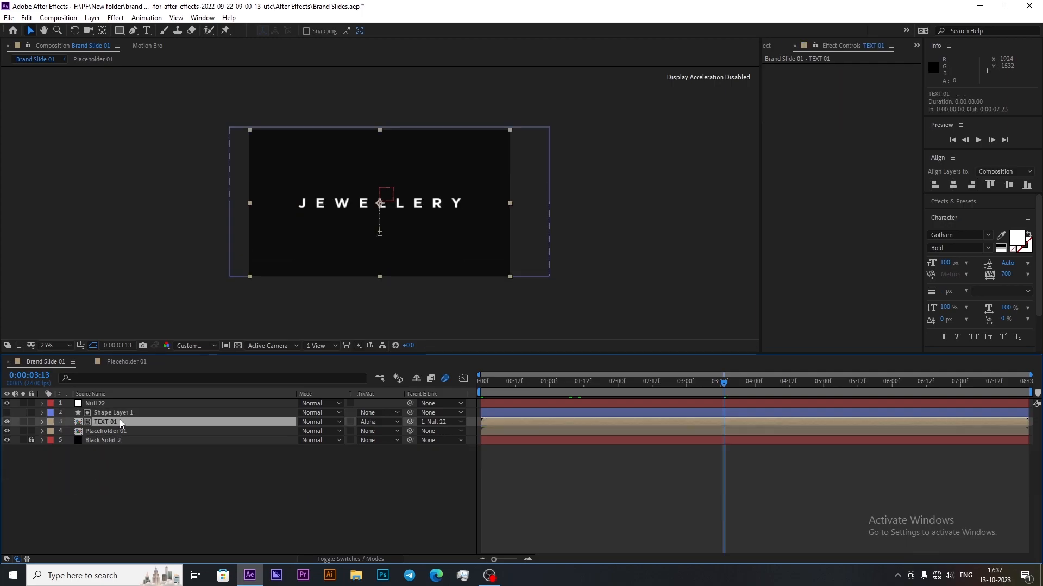
click(136, 401)
key(u)
key(u)
click(362, 415)
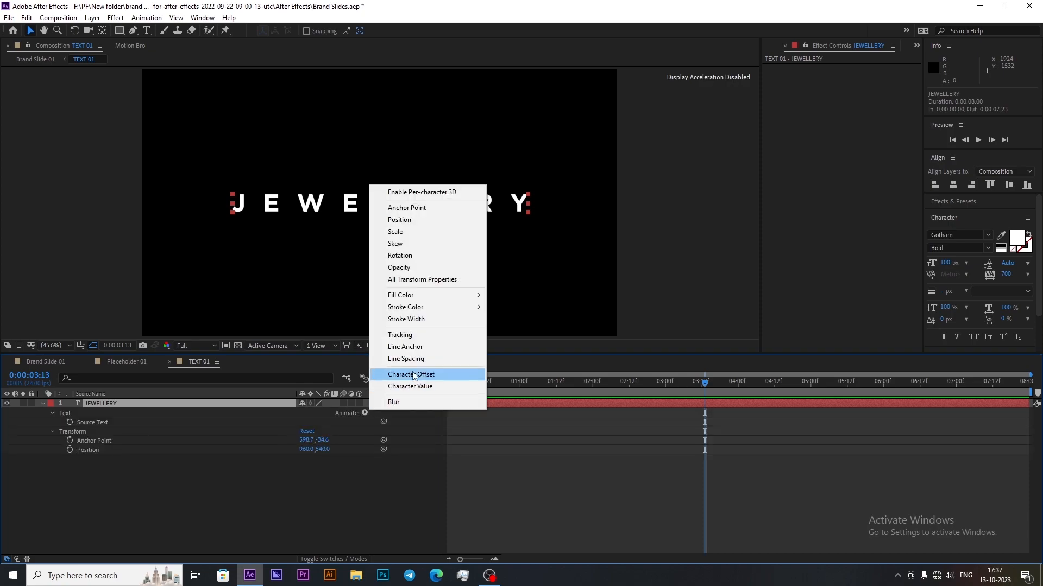
click(413, 334)
Step: Add a Line Anchor property at 50% to the tracking animator
click(365, 432)
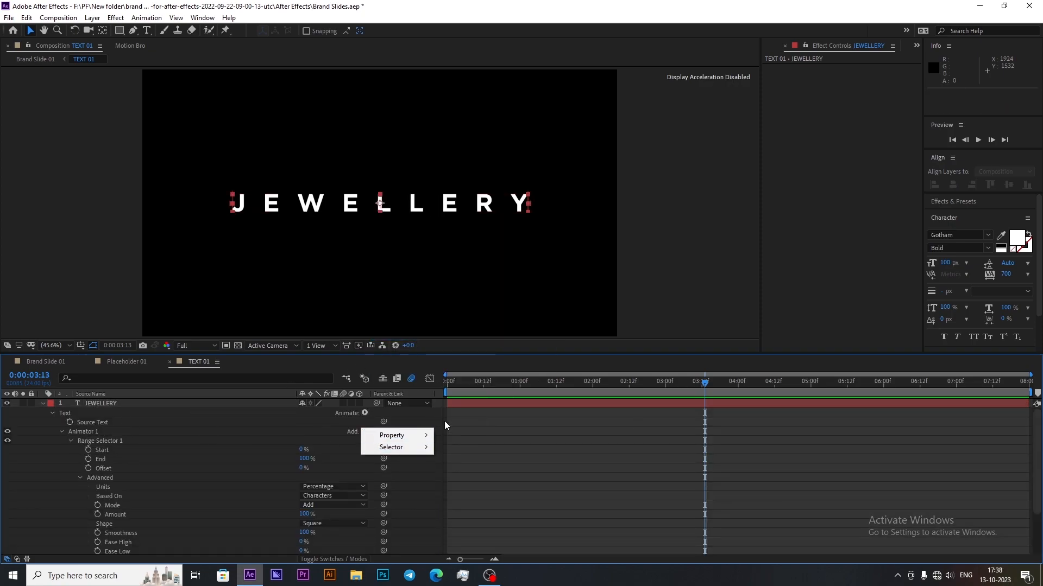
mouse_move(407, 436)
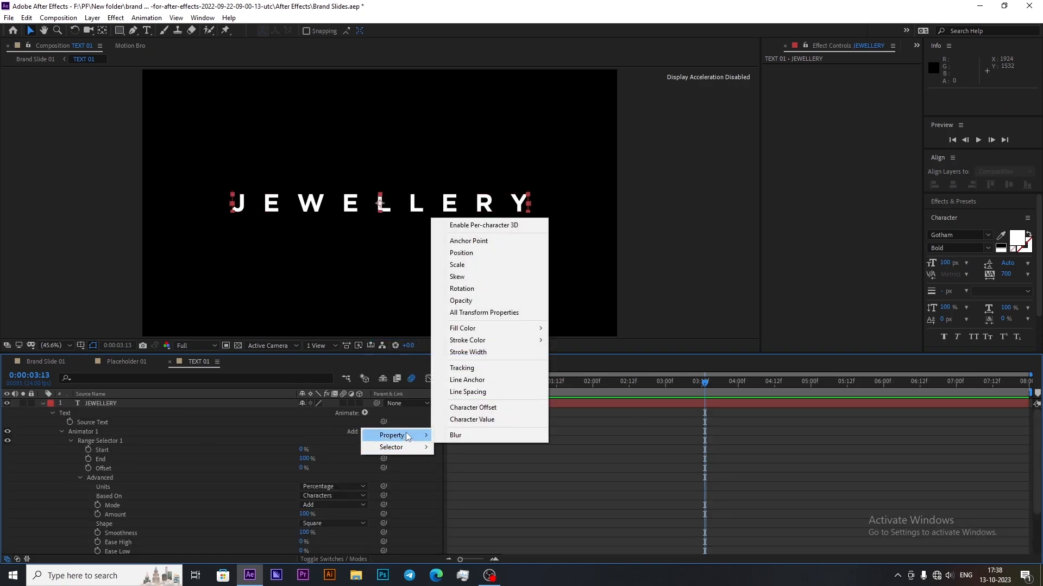
click(458, 379)
scroll(236, 526, down, 2)
Step: Set the JEWELLERY Tracking Amount to 35 and keyframe it at 0:00:03:23
click(307, 521)
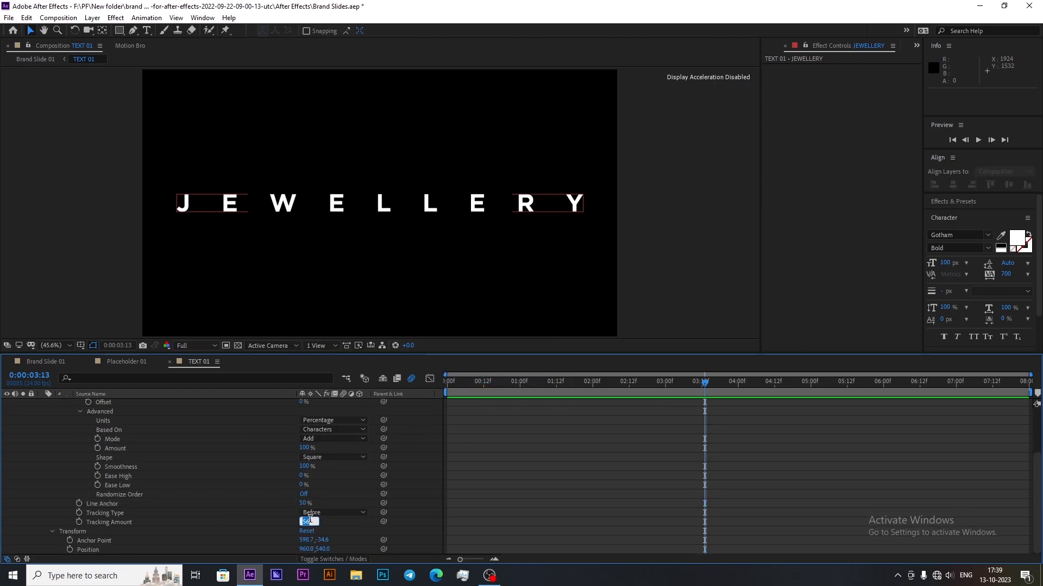
text(35)
key(Return)
click(79, 522)
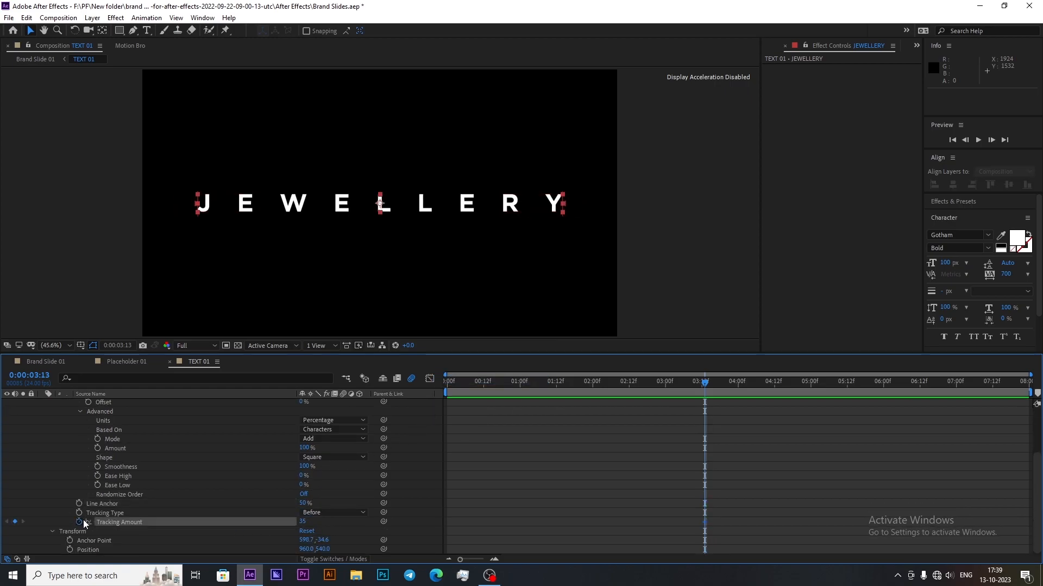
drag(704, 521, 735, 522)
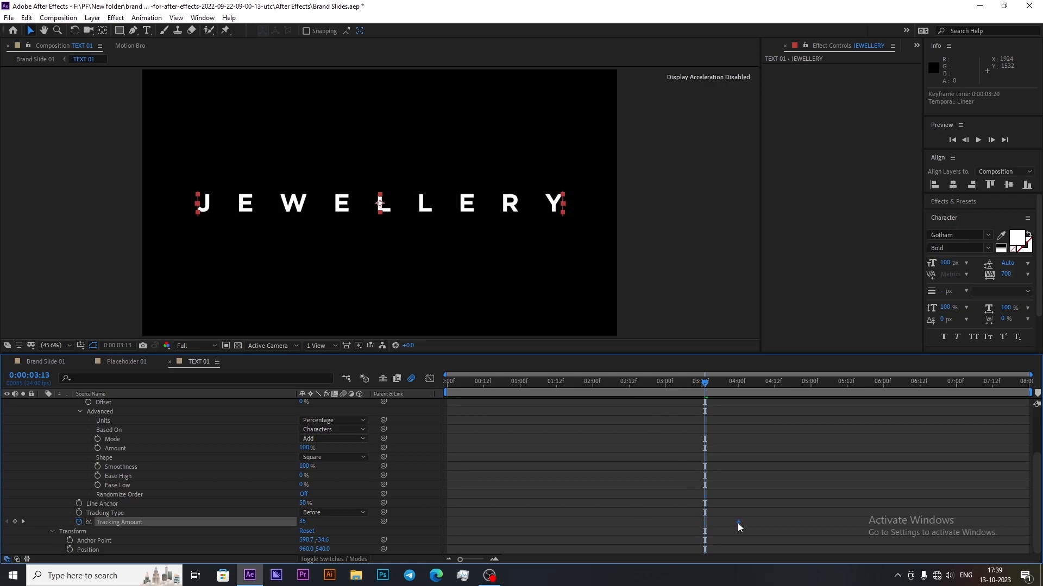
Step: Add a Tracking Amount keyframe of 0 and move it to 0:00:03:03
text(0)
key(Return)
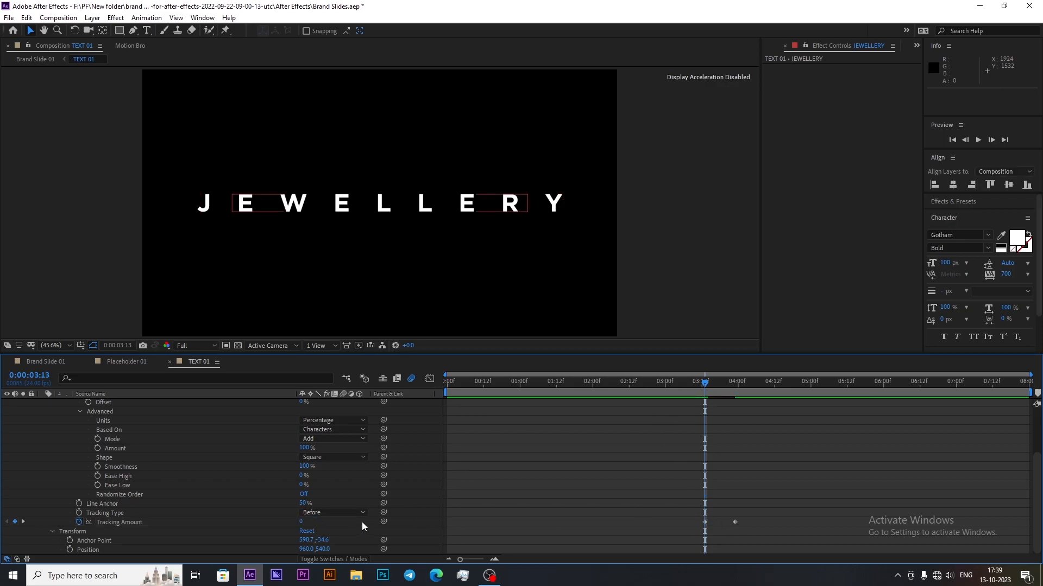
key(shift+Page_Up)
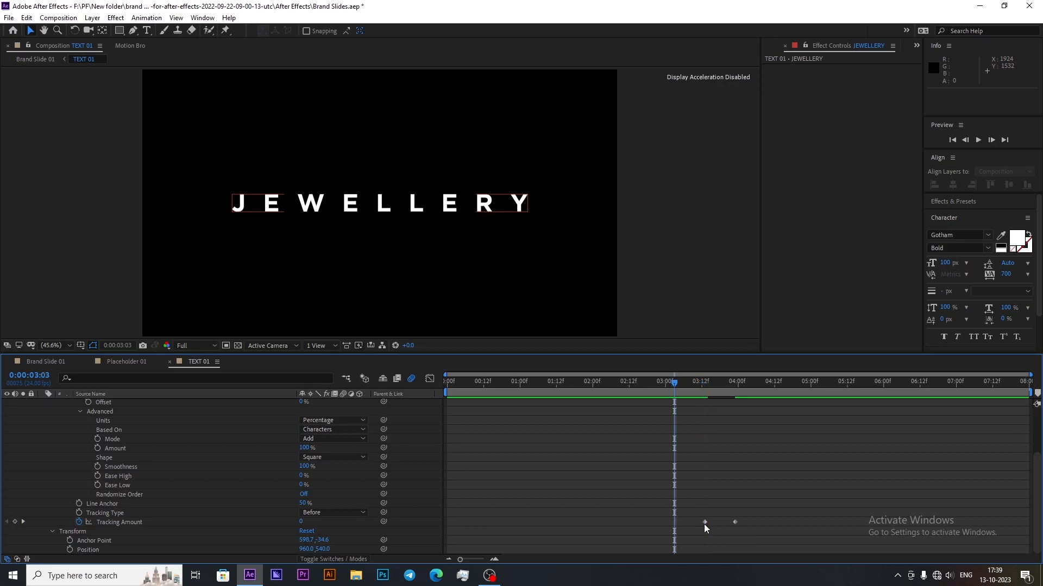
drag(703, 523, 781, 507)
key(shift+Page_Down)
key(shift+Page_Down)
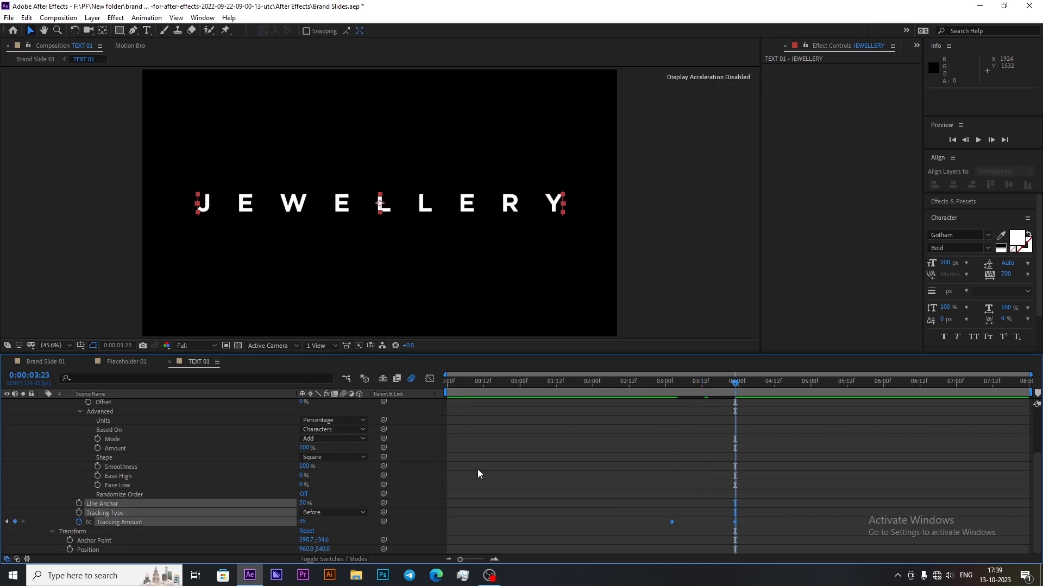
Step: Reshape the Tracking Amount keyframes' speed curve with long influence handles for a smooth letter spread
click(430, 379)
click(332, 499)
click(333, 521)
drag(672, 492, 701, 529)
drag(775, 514, 721, 539)
drag(724, 528, 707, 529)
key(shift+F3)
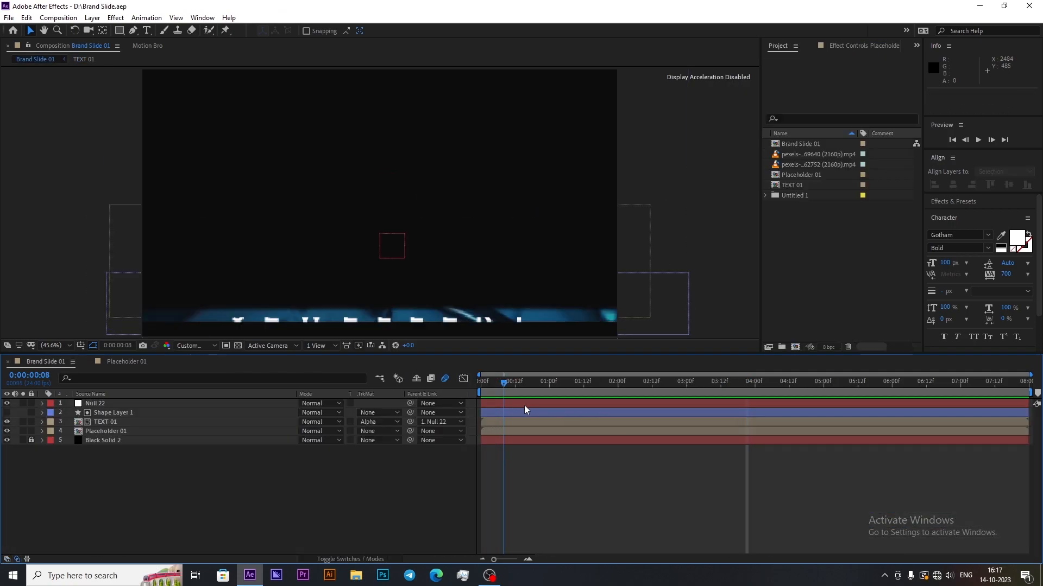
Step: Create a new composition named Placeholder 02
drag(523, 381, 719, 461)
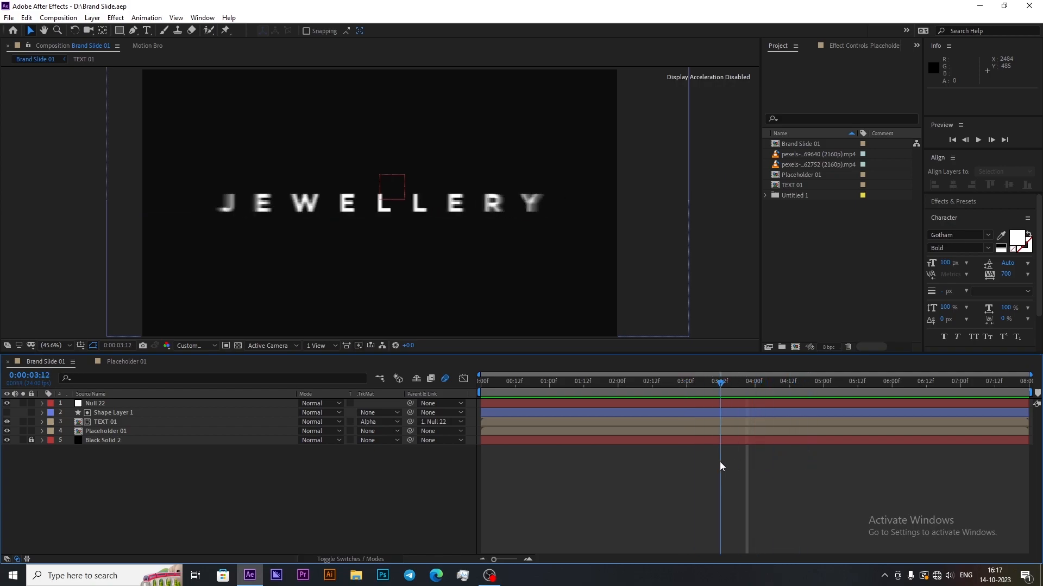
click(794, 347)
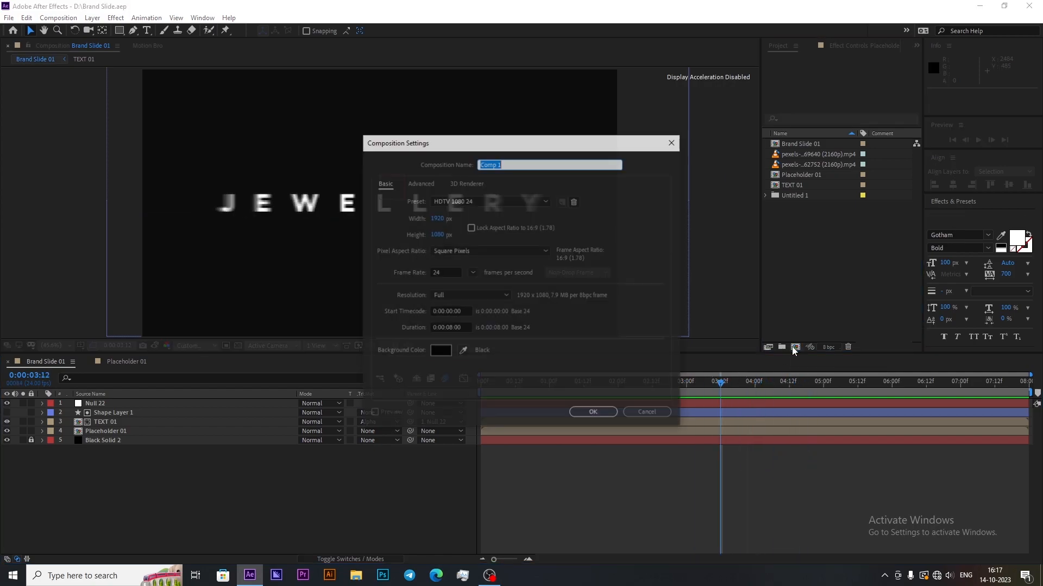
text(PlaceHolder 02)
click(593, 412)
Step: Set the Placeholder 02 composition size to 350 px wide and 980 px high
click(235, 362)
click(286, 179)
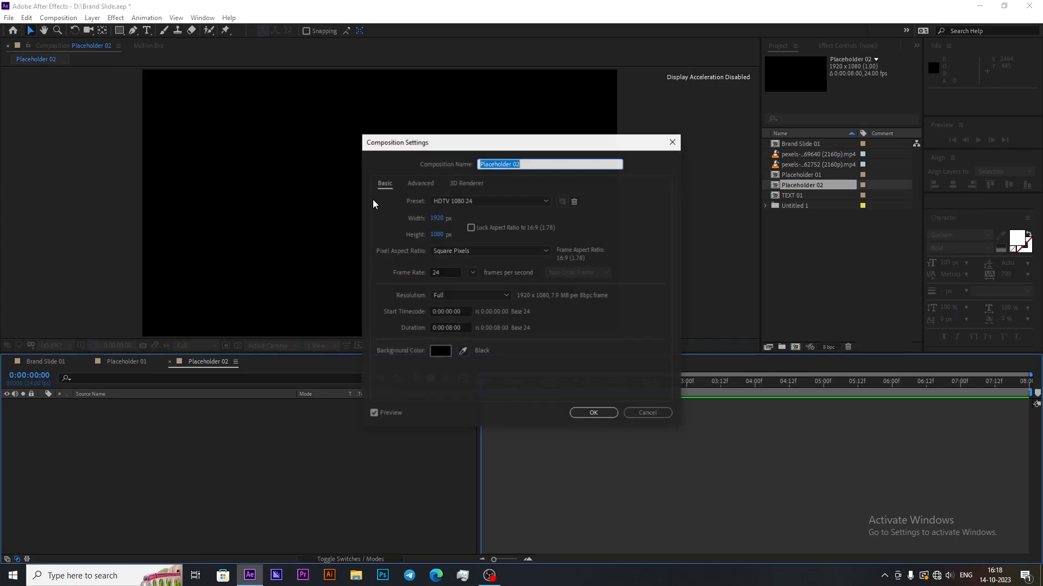
key(Tab)
text(160)
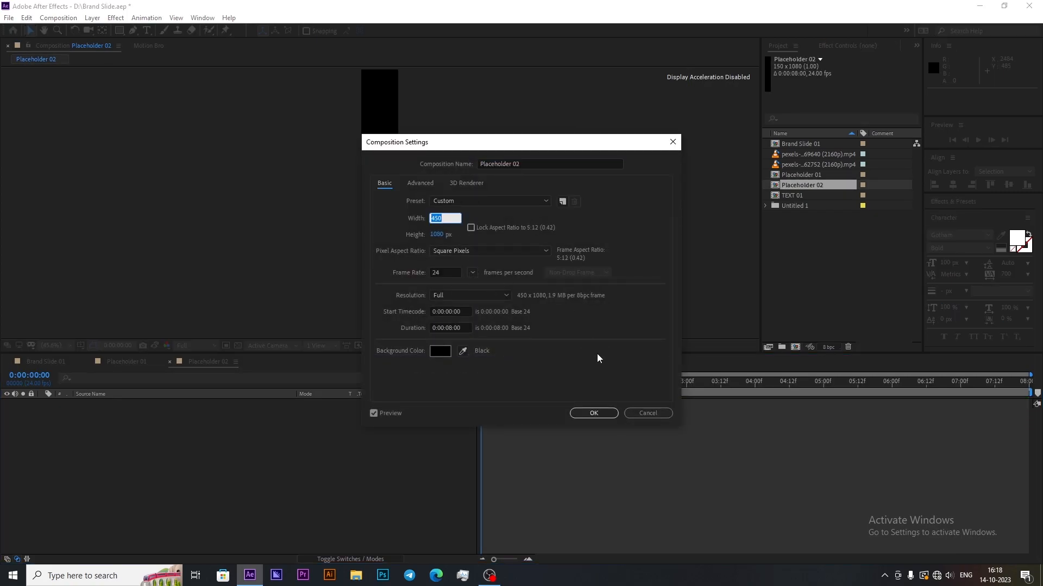
text(350)
key(Tab)
text(980)
click(599, 414)
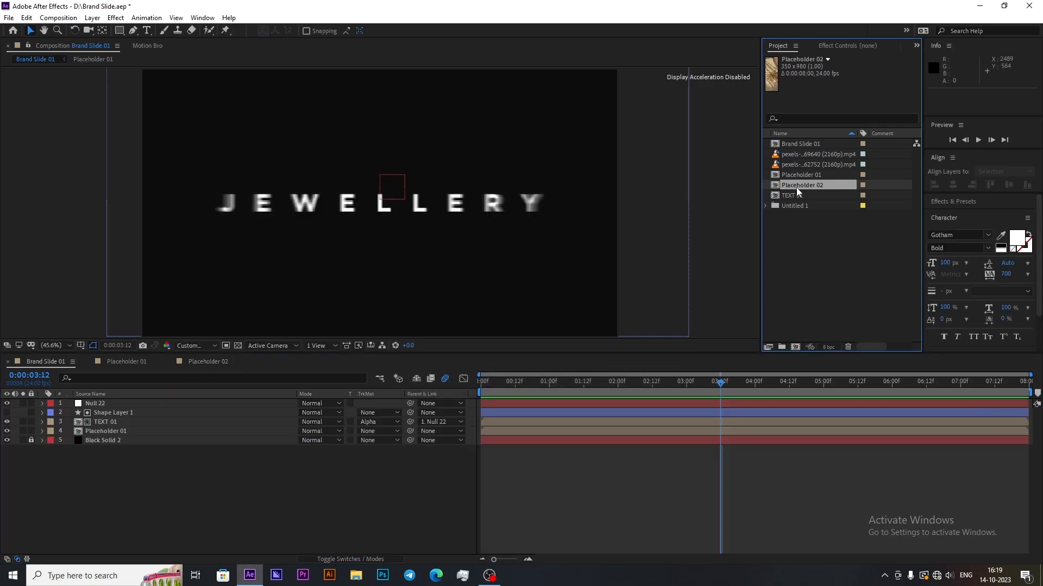
Step: Add Placeholder 02 to Brand Slide 01 directly below Null 22, and reduce the Placeholder 02 composition width to 250 px
drag(795, 186, 125, 413)
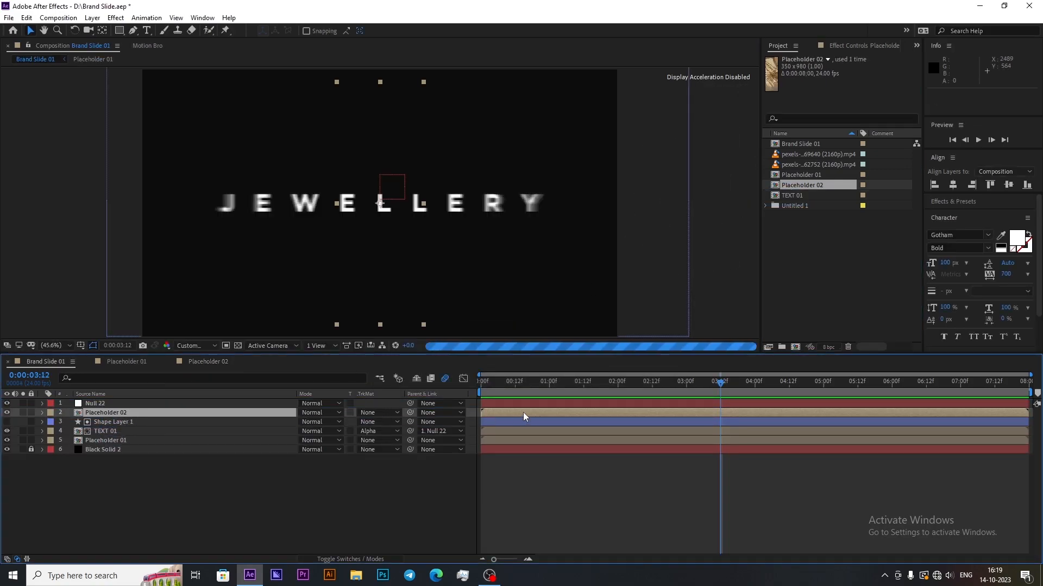
double_click(523, 413)
right_click(205, 364)
click(256, 164)
key(Tab)
text(250)
key(Return)
click(31, 366)
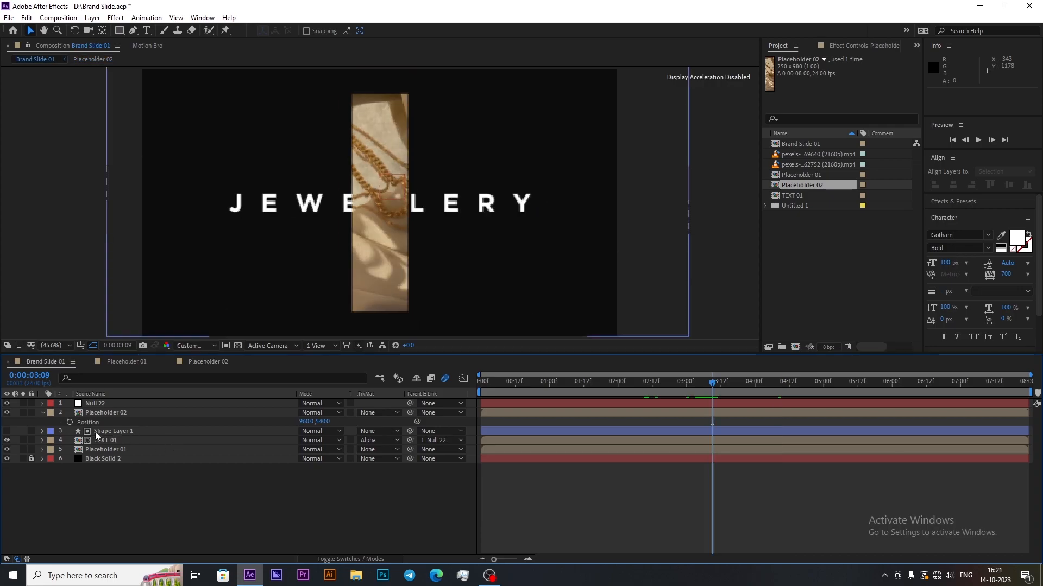
Step: Keyframe Placeholder 02's Scale from 120% at 0:00:03:09 to 90% at 0:00:04:15
click(70, 422)
click(713, 431)
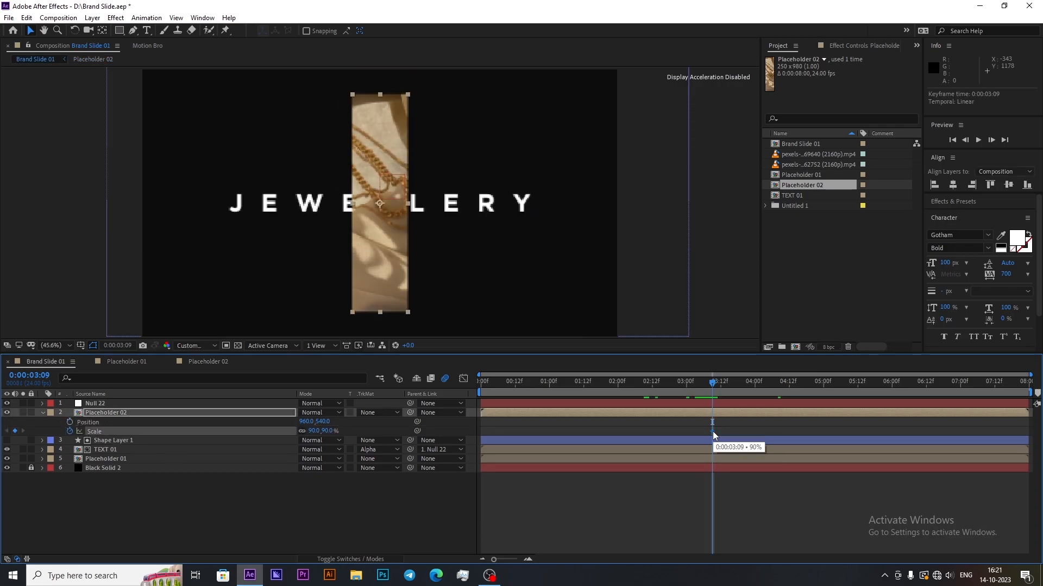
key(shift+Page_Down)
key(shift+Page_Down)
drag(712, 432, 796, 437)
key(shift+Page_Down)
key(shift+Page_Up)
key(shift+Page_Up)
key(shift+Page_Up)
key(Return)
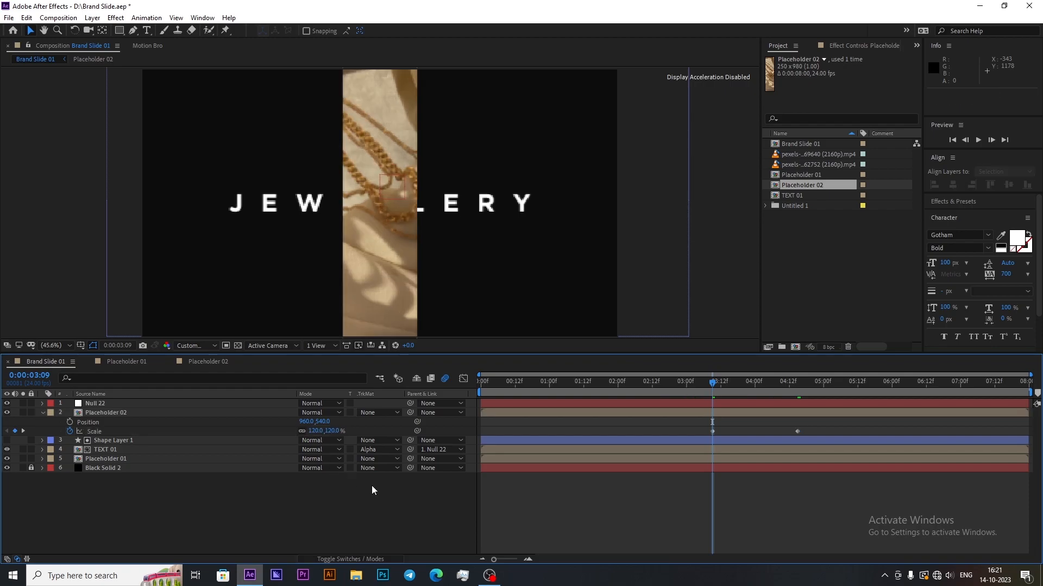
Step: Duplicate Shape Layer 1 and place the copy directly above Placeholder 02
click(43, 412)
click(115, 421)
key(ctrl+d)
drag(127, 413, 126, 412)
click(125, 422)
click(129, 404)
click(124, 411)
Step: Shift the duplicated shape's Scale keyframes to start at 0:00:03:09 and use the shape as Placeholder 02's track matte
key(s)
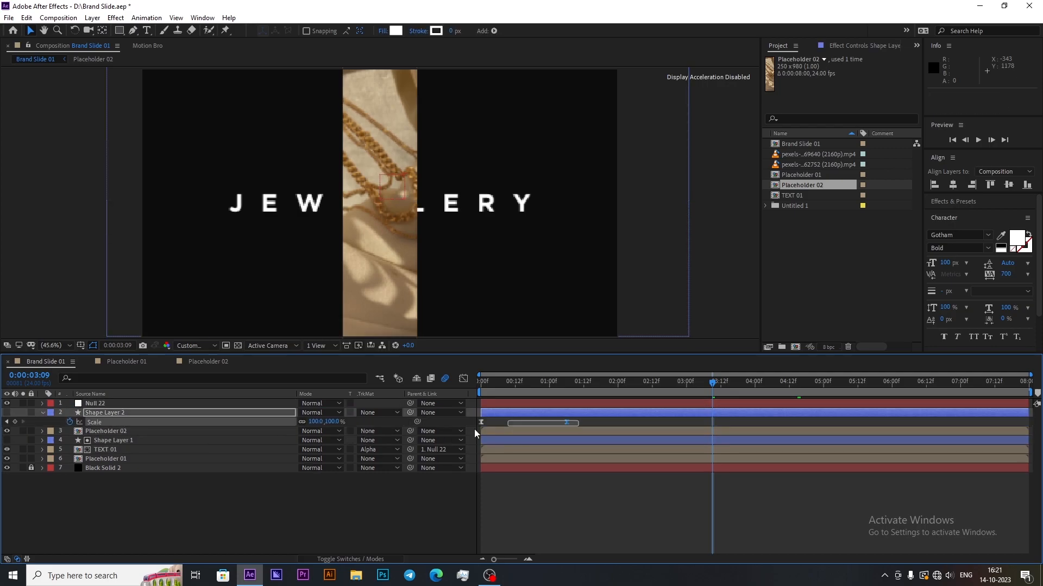
drag(481, 422, 794, 430)
click(378, 431)
click(413, 459)
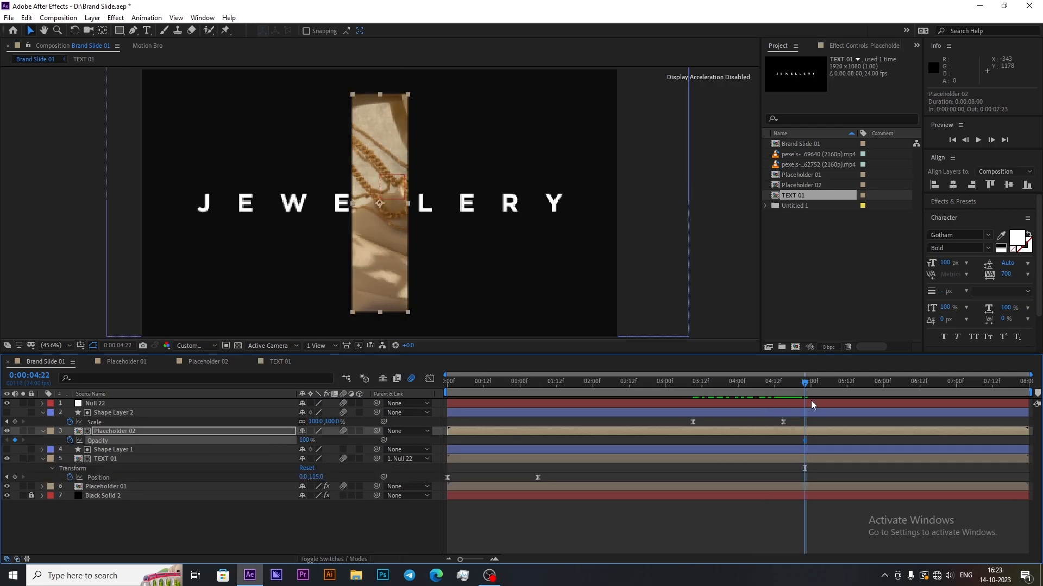
Step: Add a 0% Opacity keyframe to Placeholder 02 at 0:00:05:01
drag(816, 402, 813, 409)
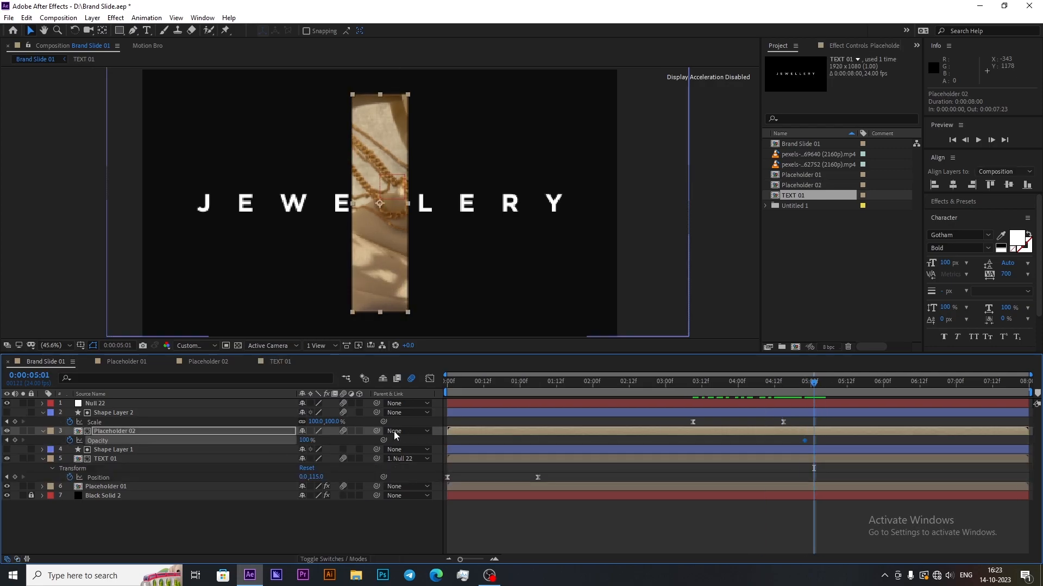
click(304, 441)
text(0)
key(Return)
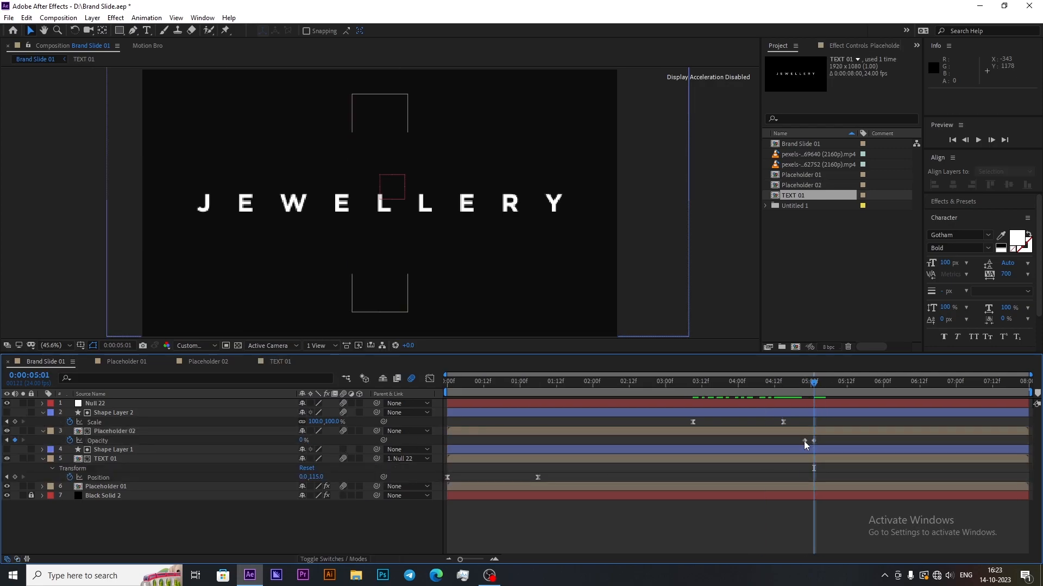
Step: Copy Placeholder 02's 100% Opacity keyframe to 0:00:05:21
key(ctrl+c)
key(shift+Page_Down)
key(shift+Page_Down)
key(ctrl+v)
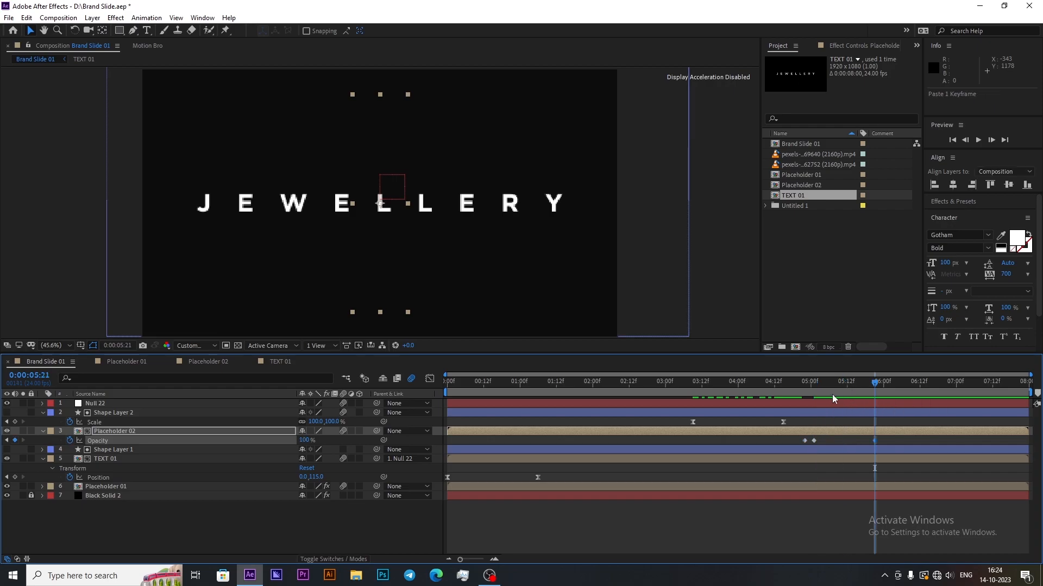
Step: Keyframe Placeholder 02's Transform effect from Skew 0 and Rotation 0° at 0:00:04:22 to Skew -11 and Rotation 11° at 0:00:05:21
click(807, 392)
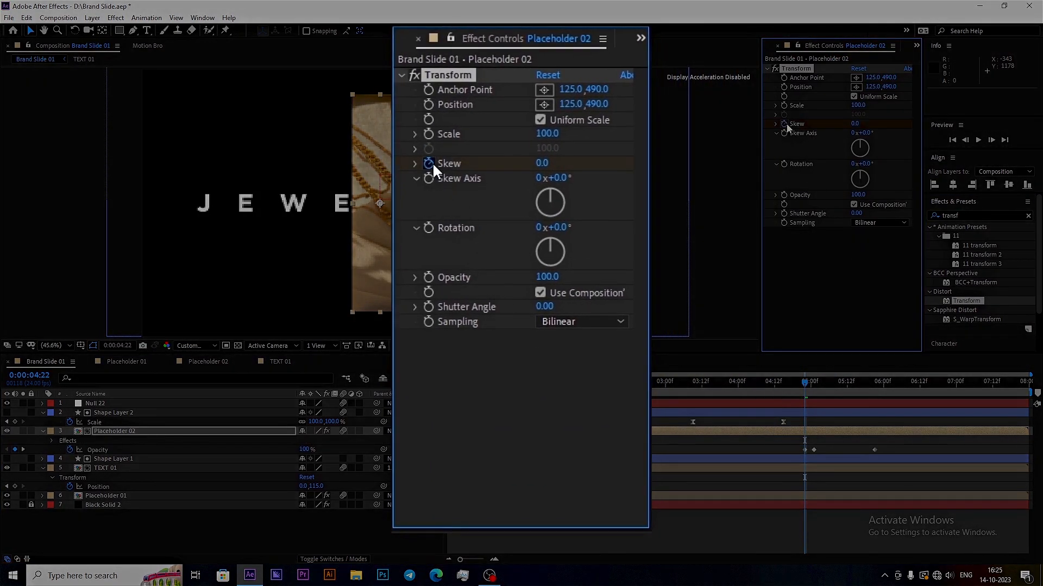
key(u)
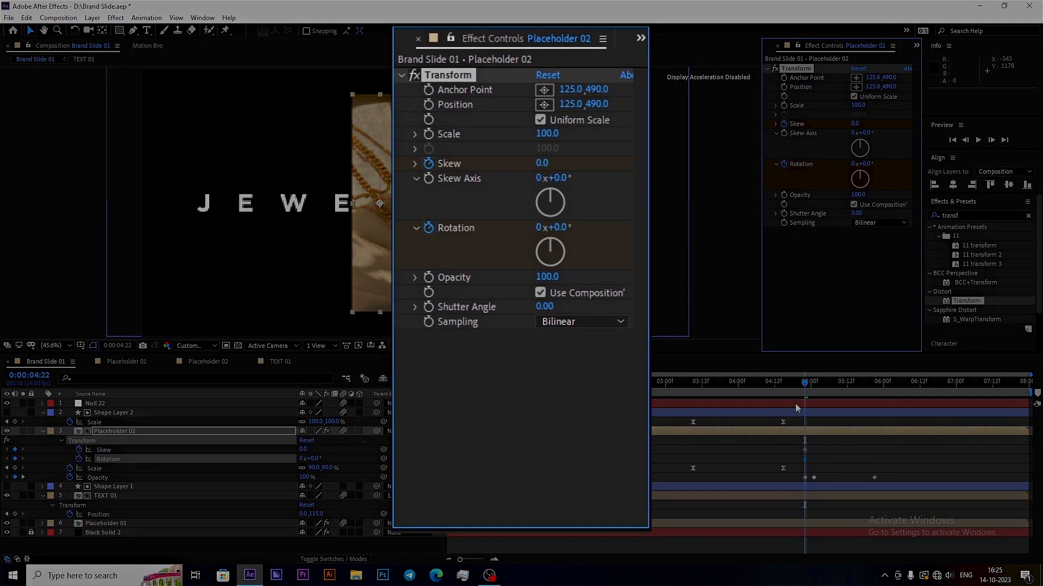
drag(855, 390, 871, 391)
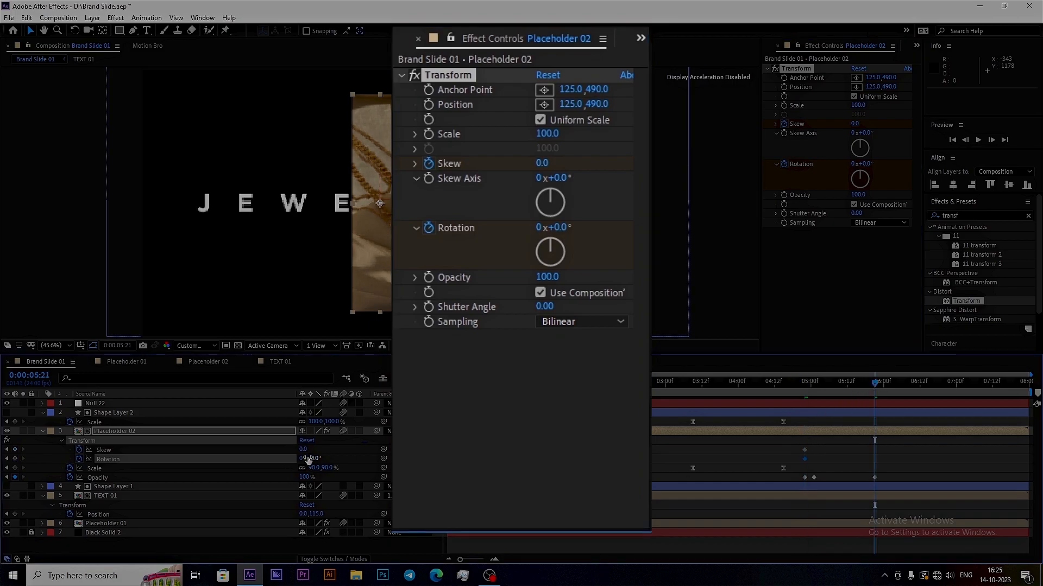
text(11)
key(shift+Tab)
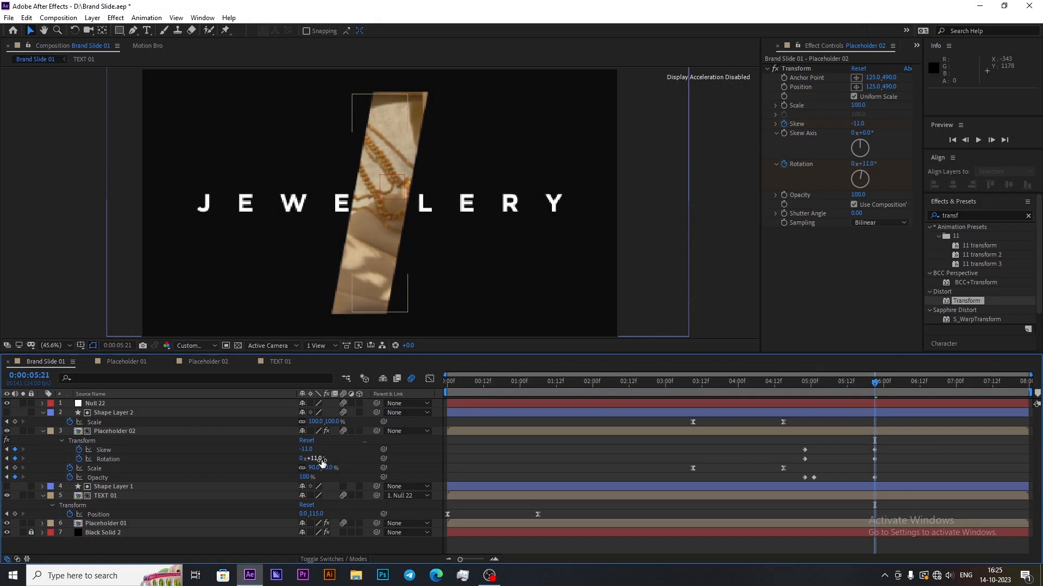
key(u)
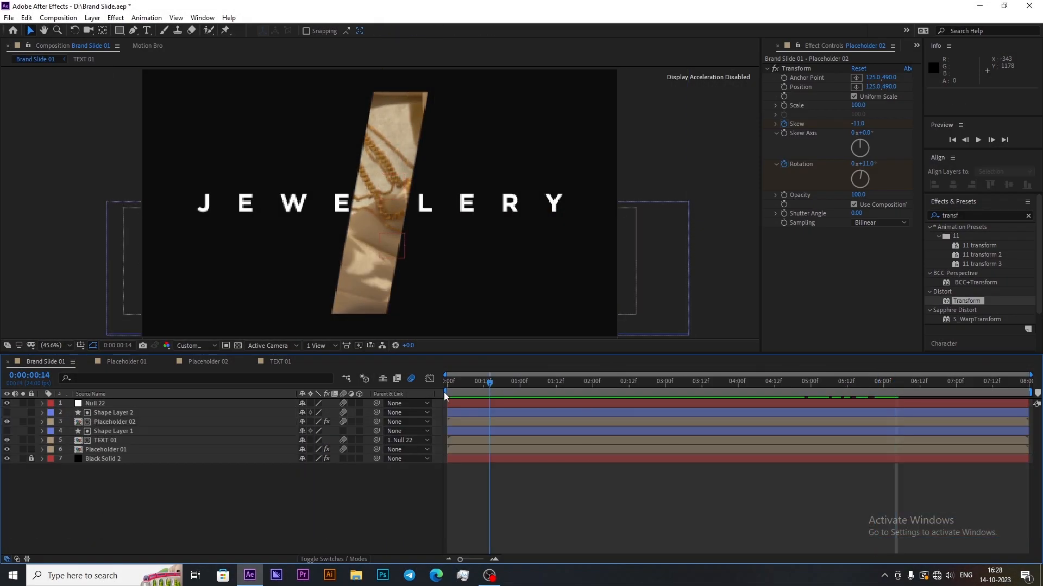
Step: Create a 1920 × 1080 composition named Text 03 and paste the text "Beautiful silver and gold jewelry, a large selection of gemstones and jewelry."
click(455, 383)
drag(470, 399, 238, 467)
click(916, 45)
click(948, 58)
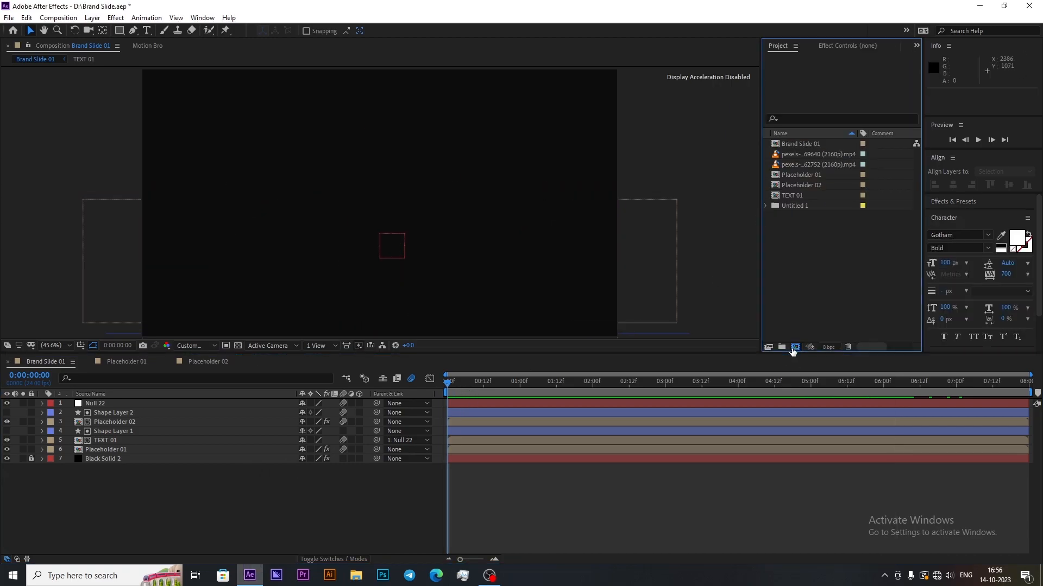
click(794, 348)
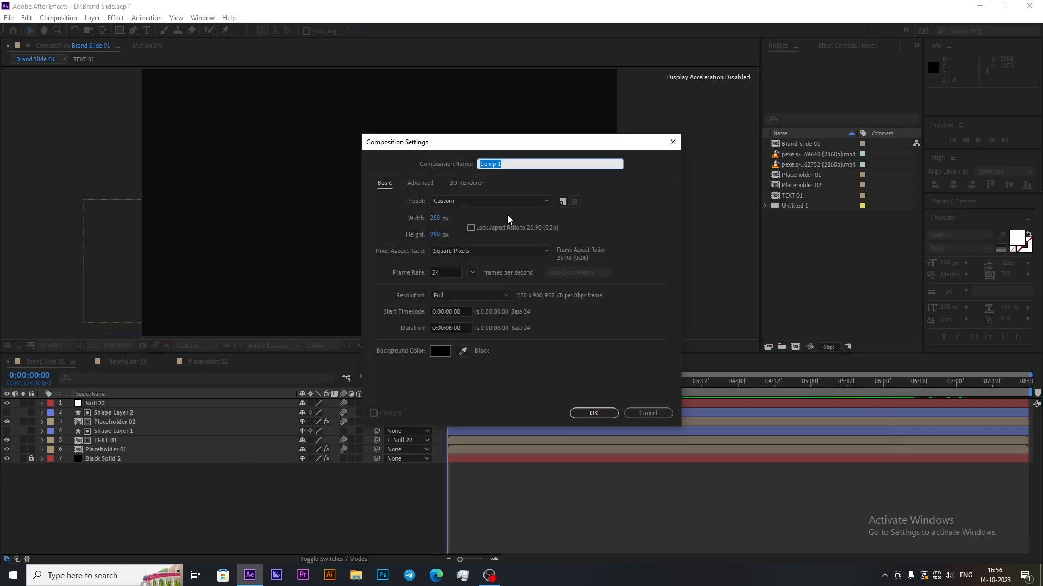
text(Text 03)
key(Return)
key(ctrl+v)
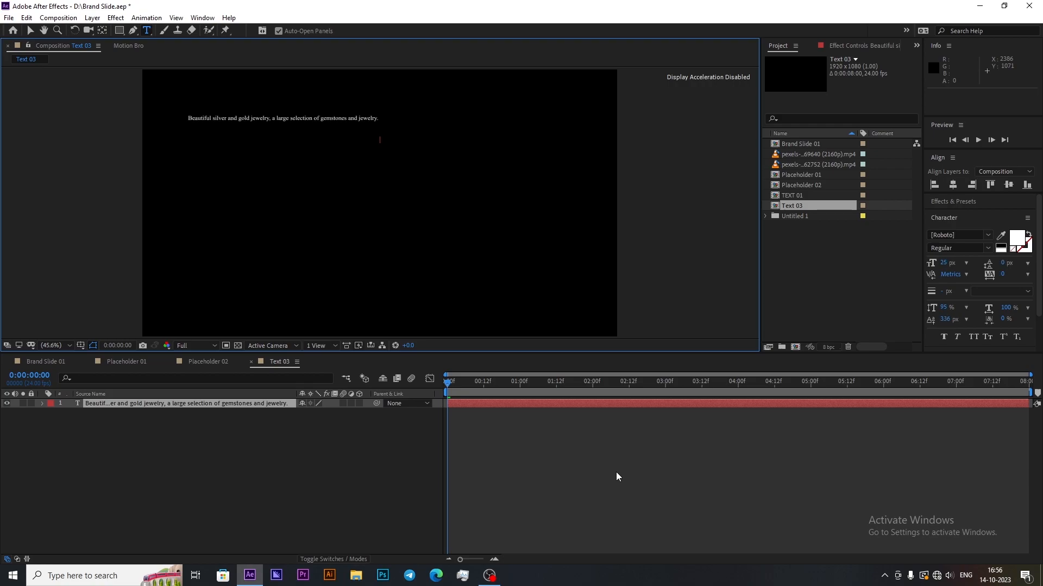
Step: Set the tagline's font size to 100 px and center the layer in the Text 03 composition
double_click(250, 406)
click(947, 264)
text(150)
key(shift+Down)
key(shift+Down)
key(shift+Down)
key(shift+Down)
key(shift+Down)
click(102, 32)
click(31, 31)
click(953, 185)
click(1009, 185)
Step: Change the tagline's font to Montserrat Bold with All Caps enabled
double_click(250, 404)
click(1000, 236)
click(989, 237)
text(mont)
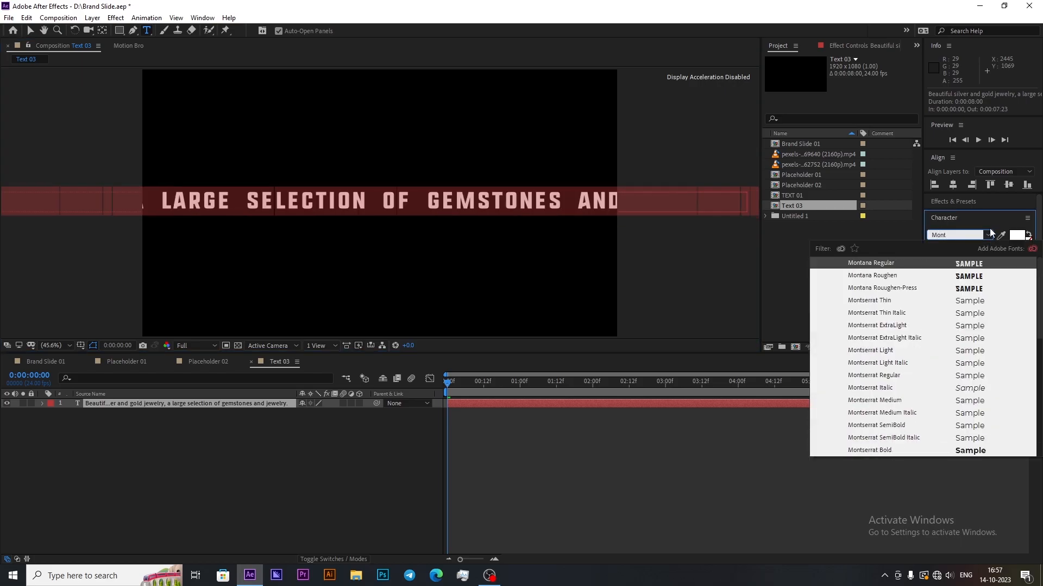
click(923, 449)
click(973, 337)
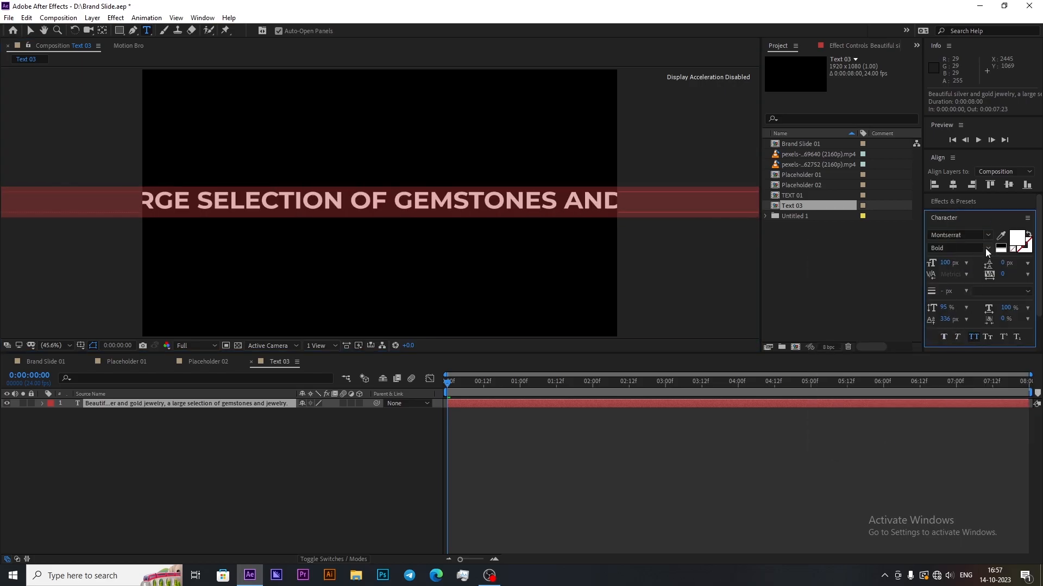
Step: Reduce the tagline's font size to 30 px and align it to the composition's horizontal center
key(shift+Down)
key(shift+Down)
key(shift+Down)
key(shift+Down)
key(shift+Down)
key(shift+Down)
click(952, 185)
click(945, 263)
key(shift+Down)
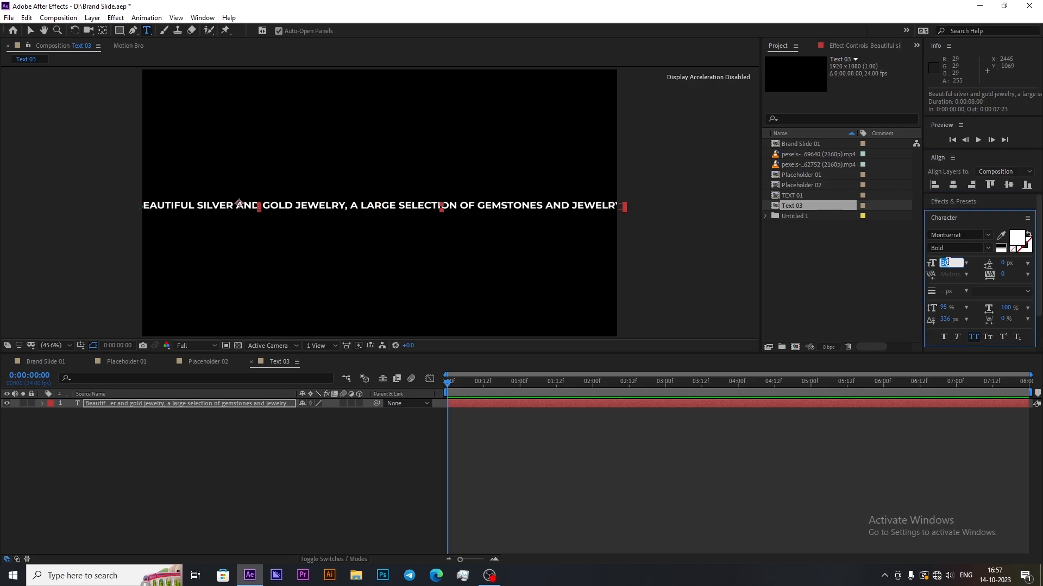
Step: Reset the tagline's character settings and apply Montserrat Bold again
click(1027, 218)
click(940, 466)
click(987, 236)
text(mont)
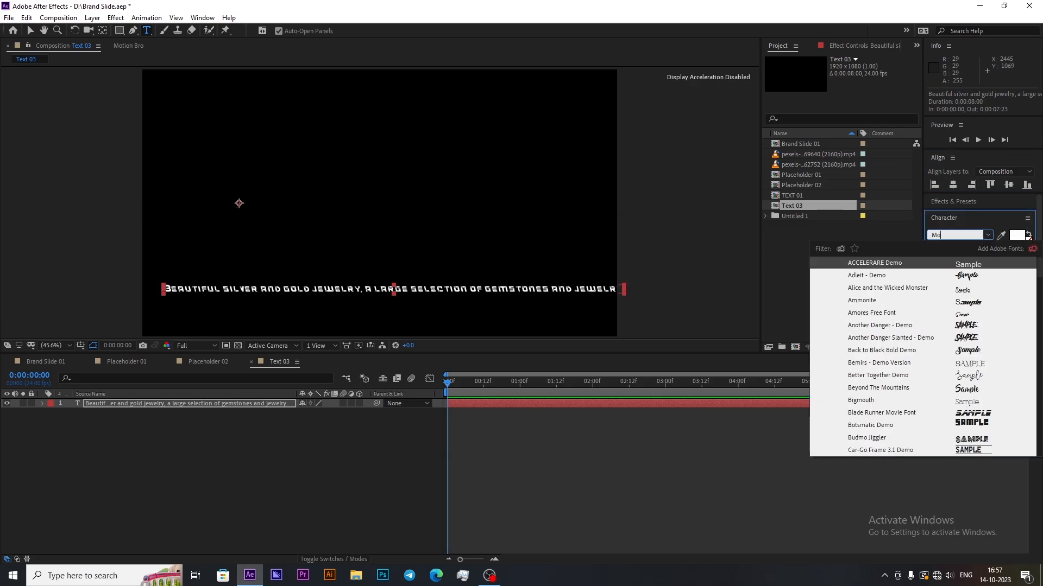
click(967, 284)
Step: Set the tagline to All Caps at 35 px and center it horizontally and vertically in the composition
click(945, 264)
click(973, 337)
click(945, 263)
key(Down)
click(953, 186)
click(1009, 185)
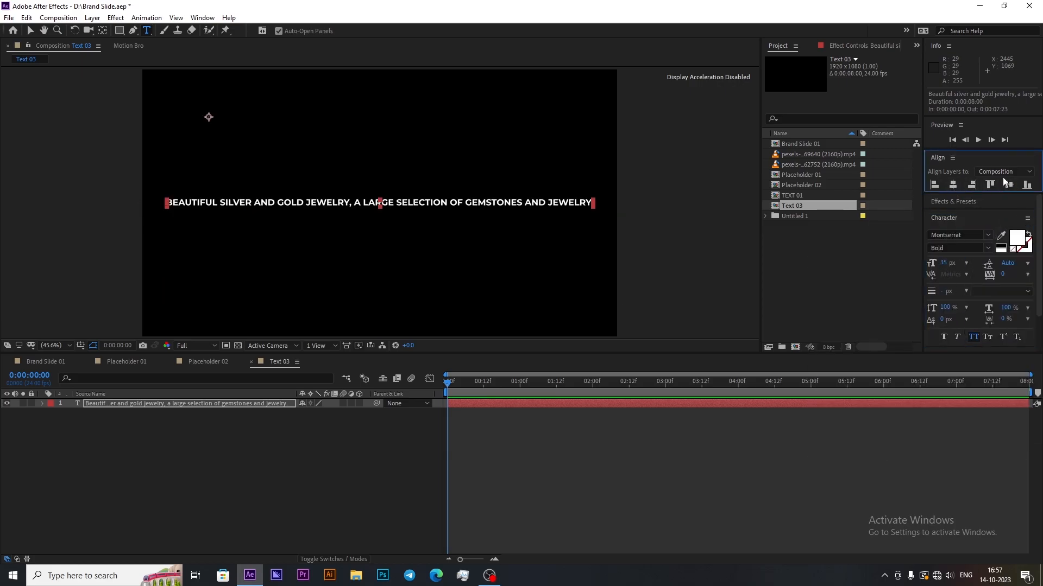
Step: Center the tagline's anchor point on the text and align the layer to the middle of the composition
double_click(102, 31)
click(33, 31)
click(953, 185)
click(1008, 185)
Step: Increase the tagline's font size to 37 px and align it to the horizontal center again
click(944, 263)
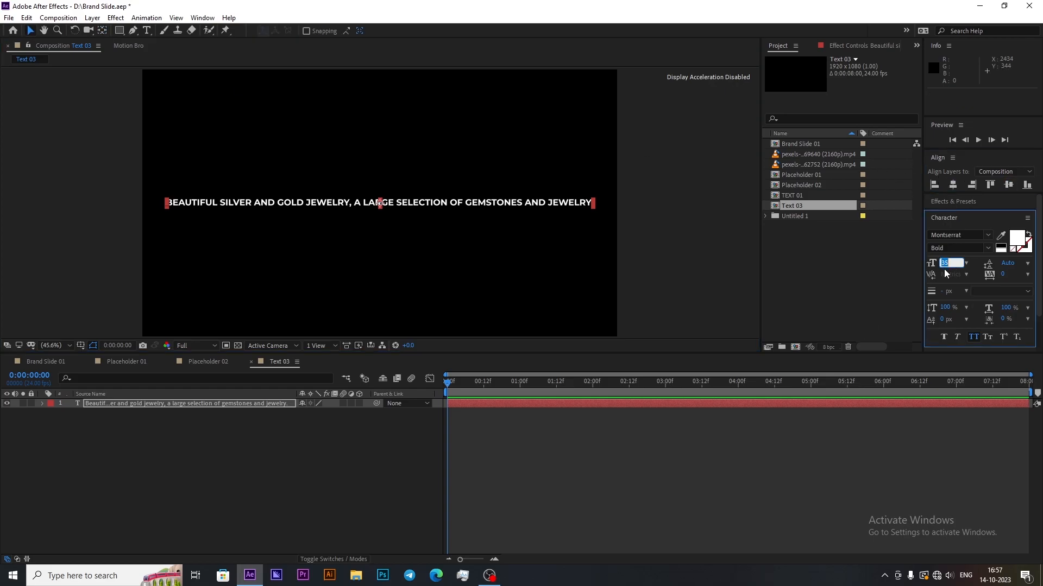
key(Up)
key(Up)
click(953, 185)
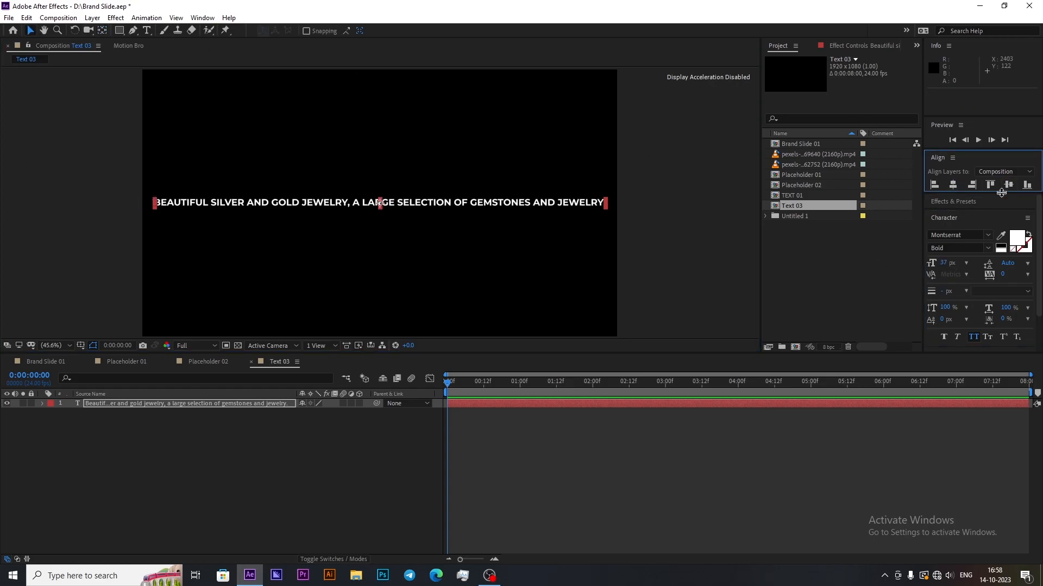
Step: Set the Text 03 composition size to 1920 px wide and 250 px high
click(265, 422)
right_click(284, 144)
click(357, 163)
click(729, 318)
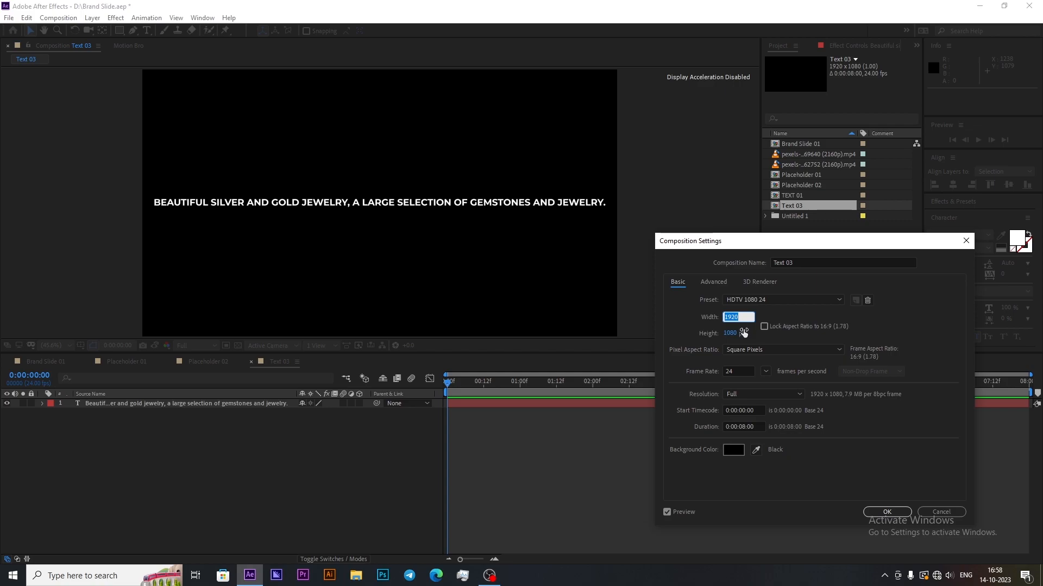
text(250)
key(Tab)
click(731, 318)
text(1920)
key(Tab)
text(250)
click(757, 335)
click(887, 512)
Step: Reduce the Text 03 composition height to 120 px
right_click(271, 362)
click(324, 162)
click(732, 333)
text(120)
click(885, 512)
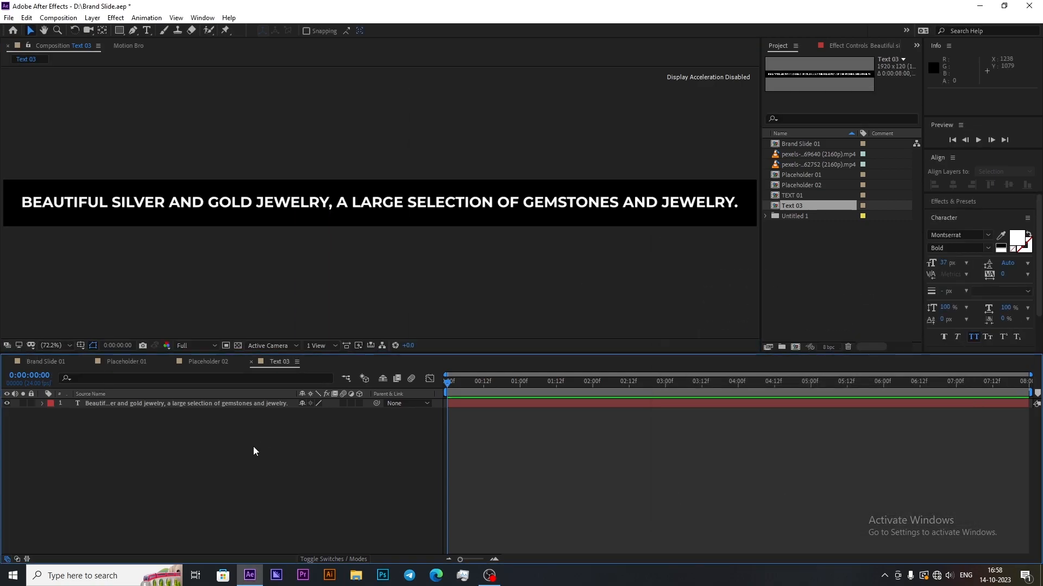
Step: Add an Opacity text animator to the tagline layer
click(461, 405)
key(a)
click(364, 413)
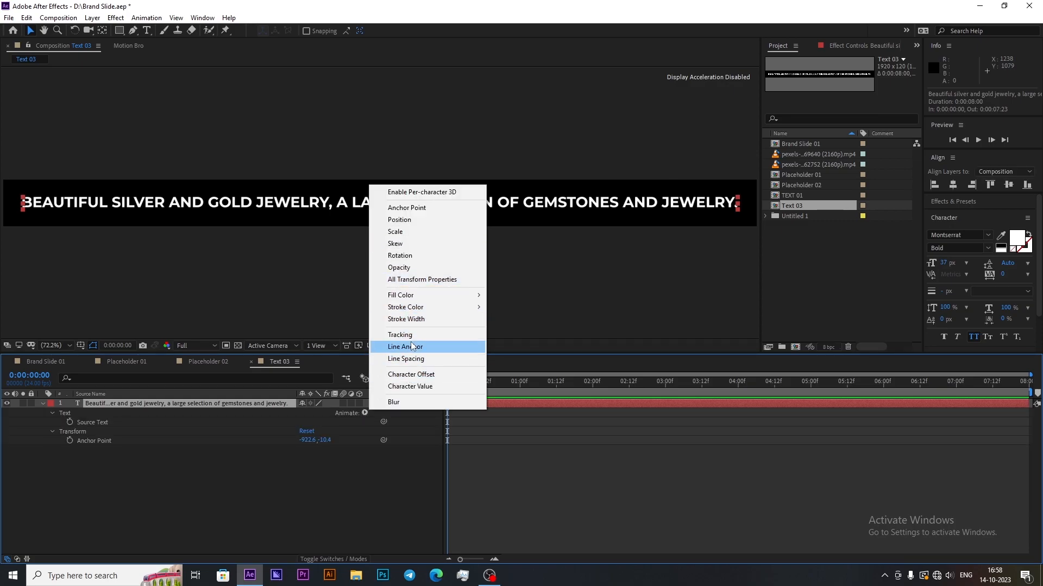
click(399, 267)
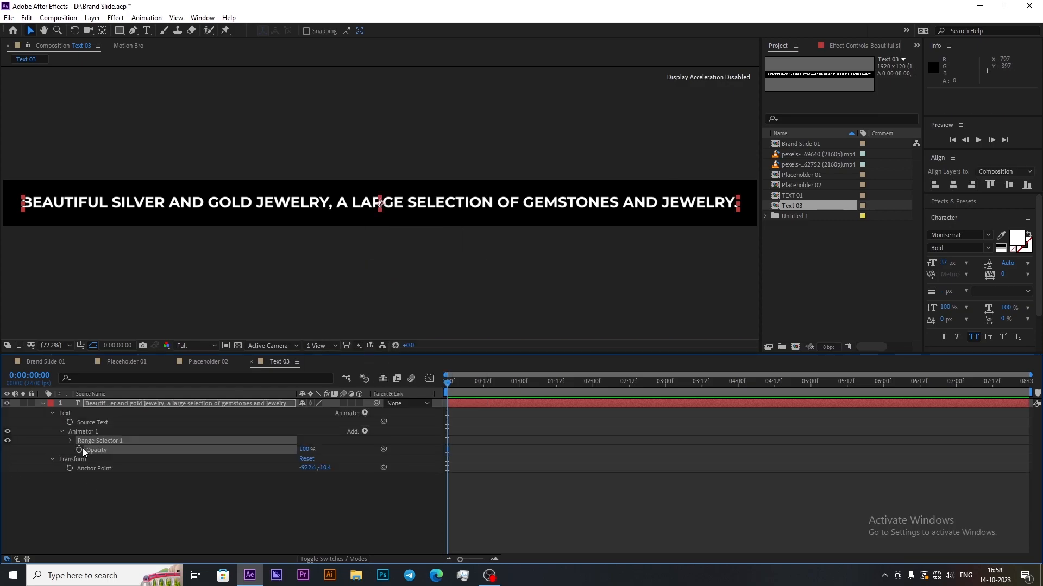
Step: Keyframe the Range Selector's Start at 0% on the first frame and set the animator's Opacity to 0%
click(88, 450)
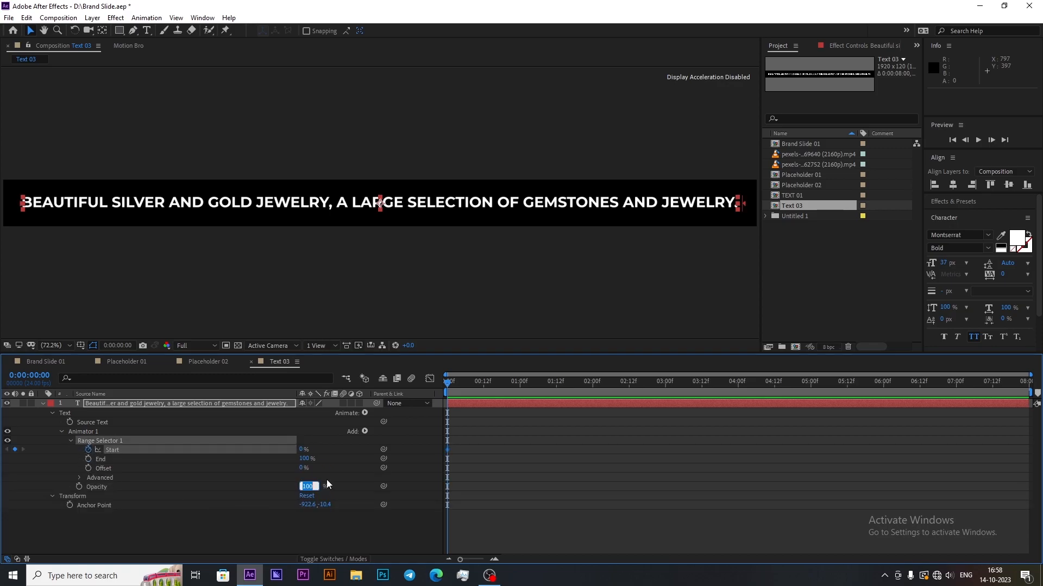
text(0)
key(Return)
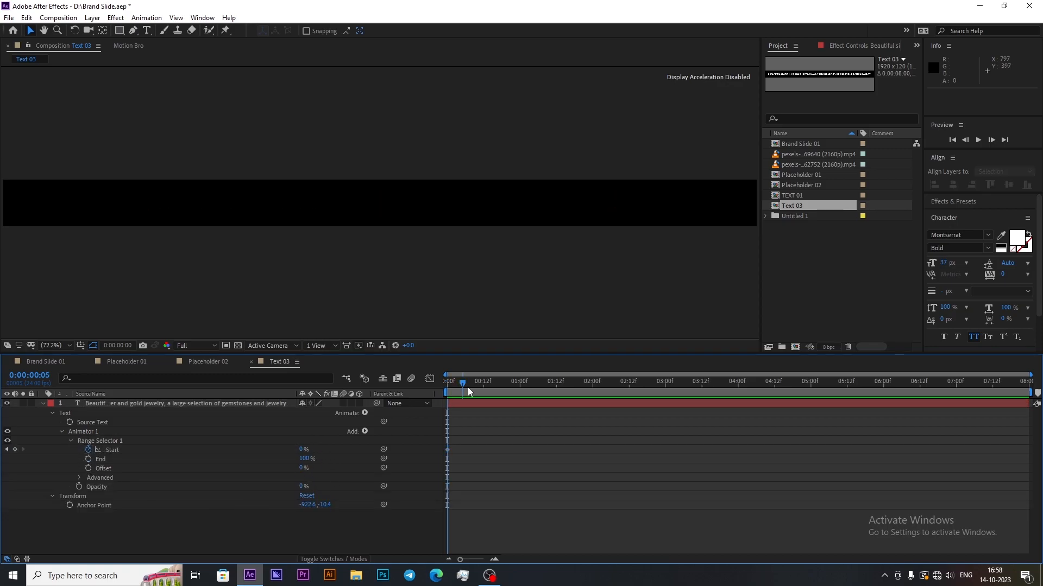
Step: Keyframe the tagline's Range Selector Start at 100% at about 3 seconds and adjust the selector's Advanced options
click(526, 381)
text(100)
key(Return)
drag(526, 450, 658, 477)
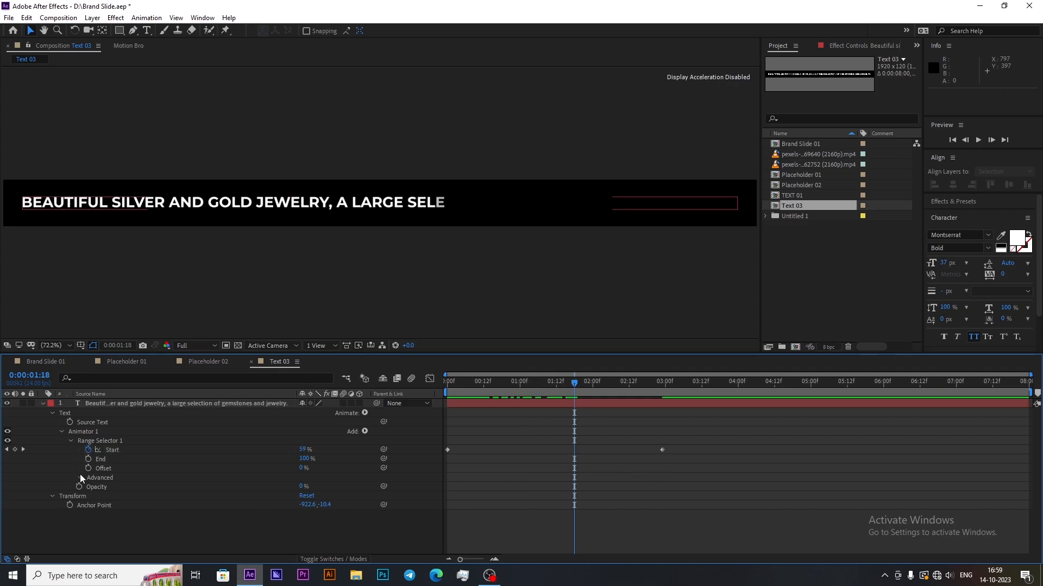
click(80, 477)
click(335, 485)
click(336, 520)
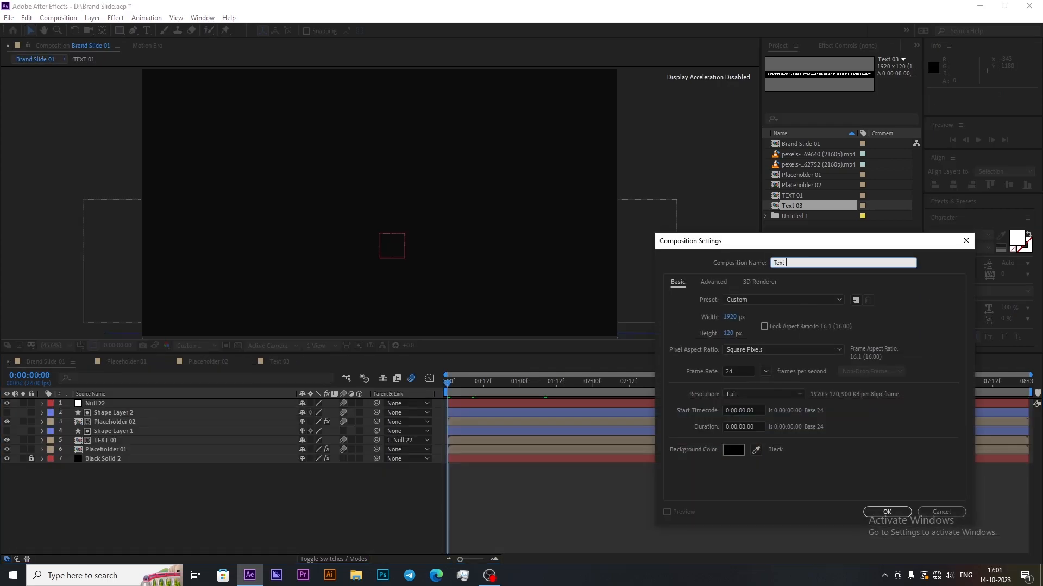
Step: Create a 1920 × 120 px composition named Text 04 and add a text layer reading "WE ARE WAITING FOR YOU !!"
text(04)
click(886, 512)
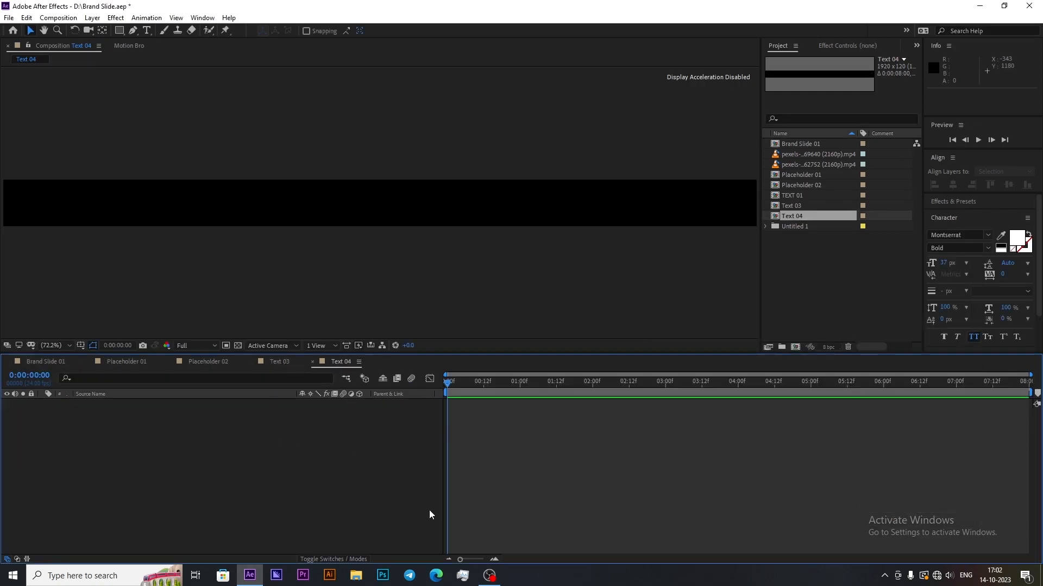
right_click(356, 432)
click(546, 452)
text(WE ARE)
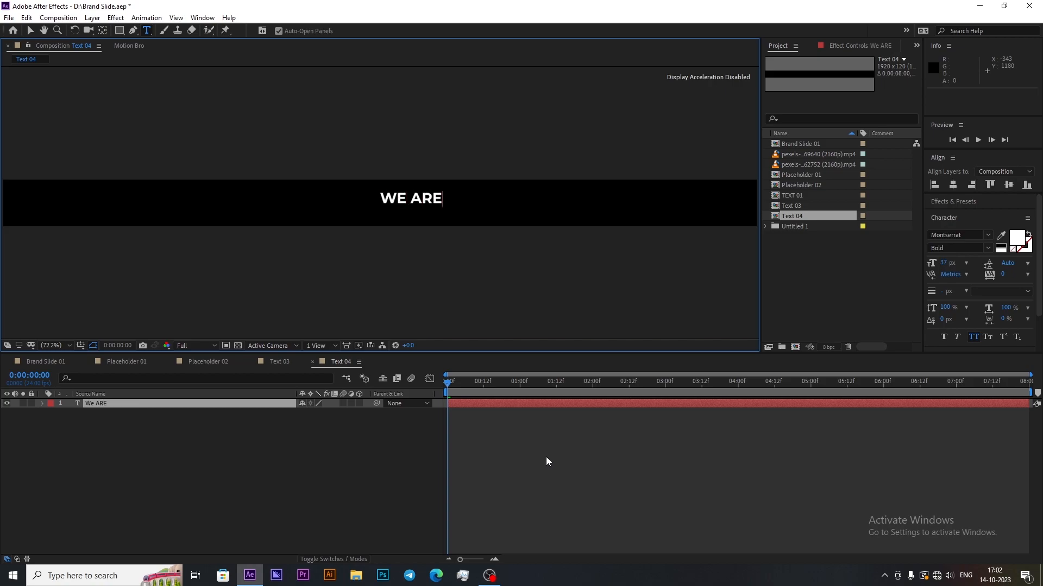
text( WAITING FOR YOU !!)
click(516, 428)
click(510, 405)
click(31, 31)
Step: Try an 80 px font size for the new text and centre it in the composition
click(944, 263)
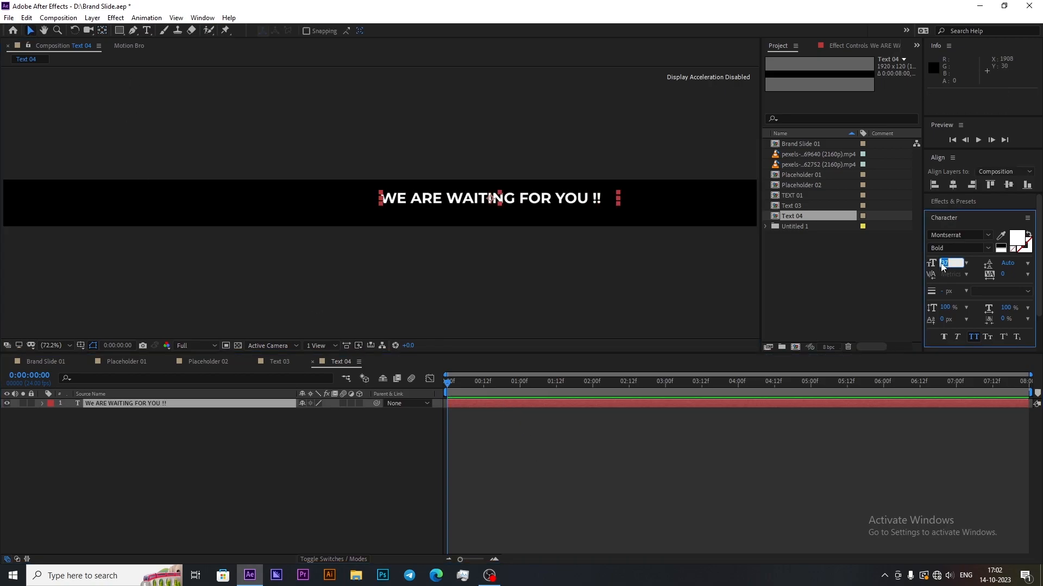
text(80)
click(953, 185)
click(1008, 185)
Step: Set the text's font size to 70 px and centre it horizontally and vertically in the composition
click(943, 264)
text(70)
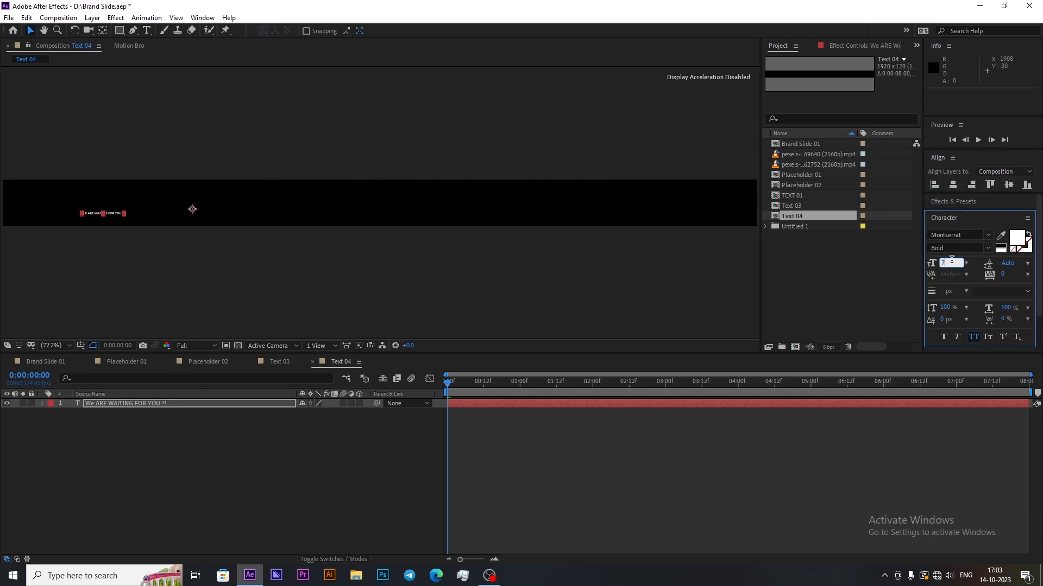
click(31, 30)
click(953, 185)
click(1008, 185)
click(694, 433)
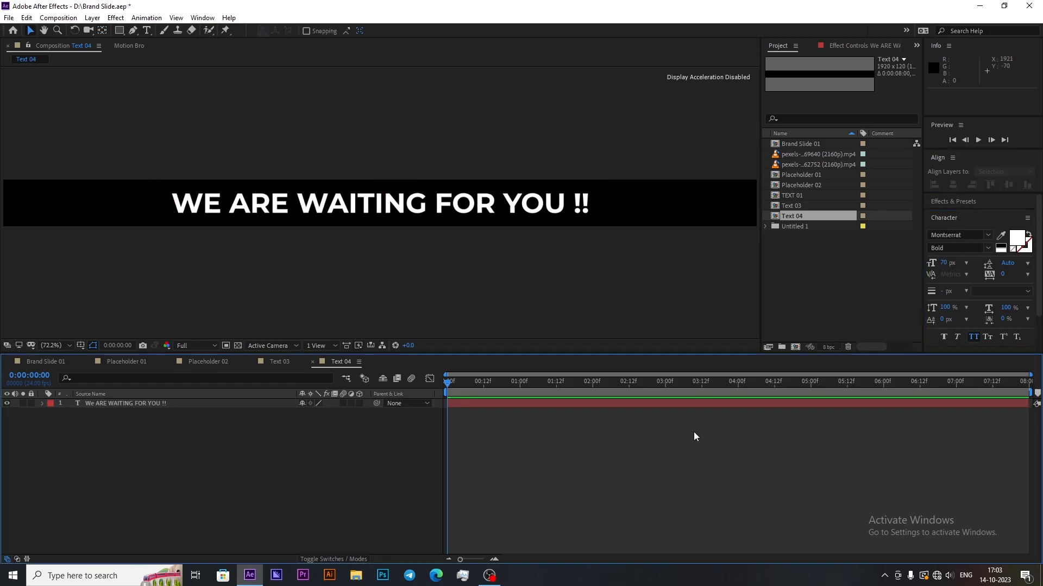
Step: Add a Skew animator to the text with Skew 66 and Skew Axis -56°, keyframing its Start at 0% on the first frame
click(280, 404)
key(u)
key(u)
click(364, 413)
click(402, 249)
Step: Add a second text animator for Opacity and set its Opacity to 0%
click(364, 413)
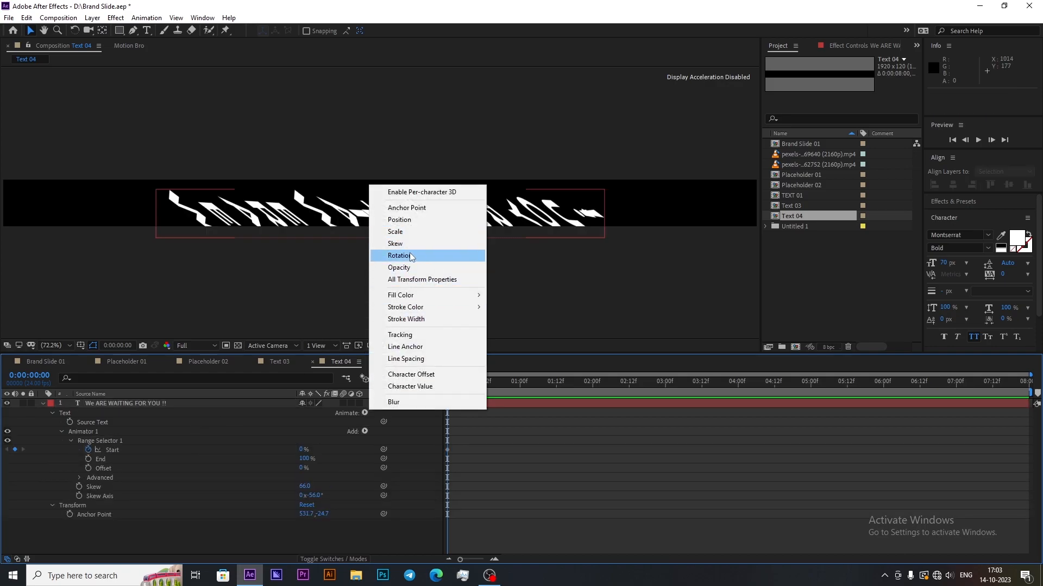
click(400, 271)
drag(302, 524, 130, 523)
Step: Keyframe the skew animator's Range Selector Start at 100% at 0:00:02:15
key(space)
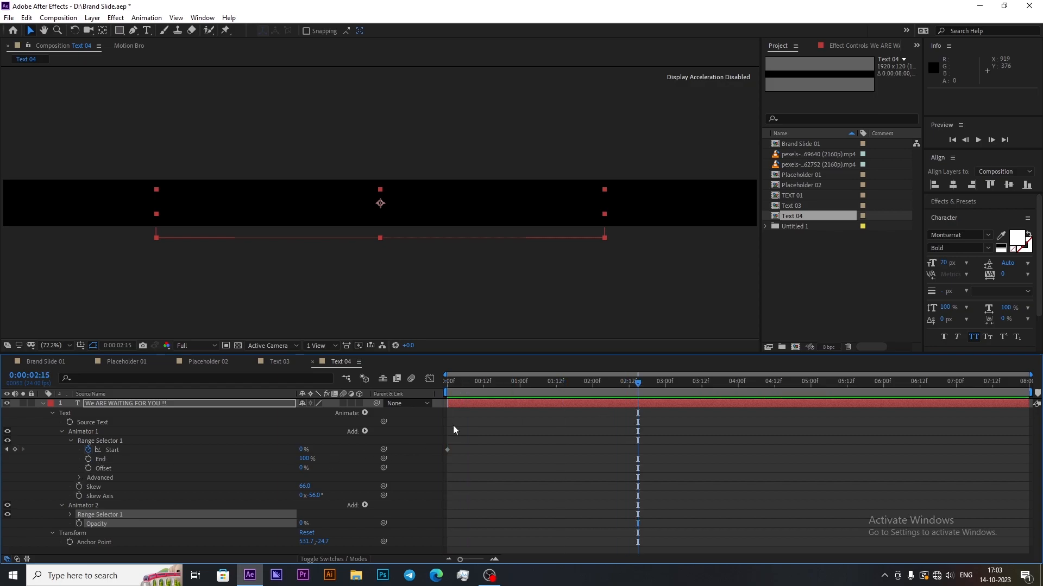
drag(303, 453, 484, 454)
click(513, 477)
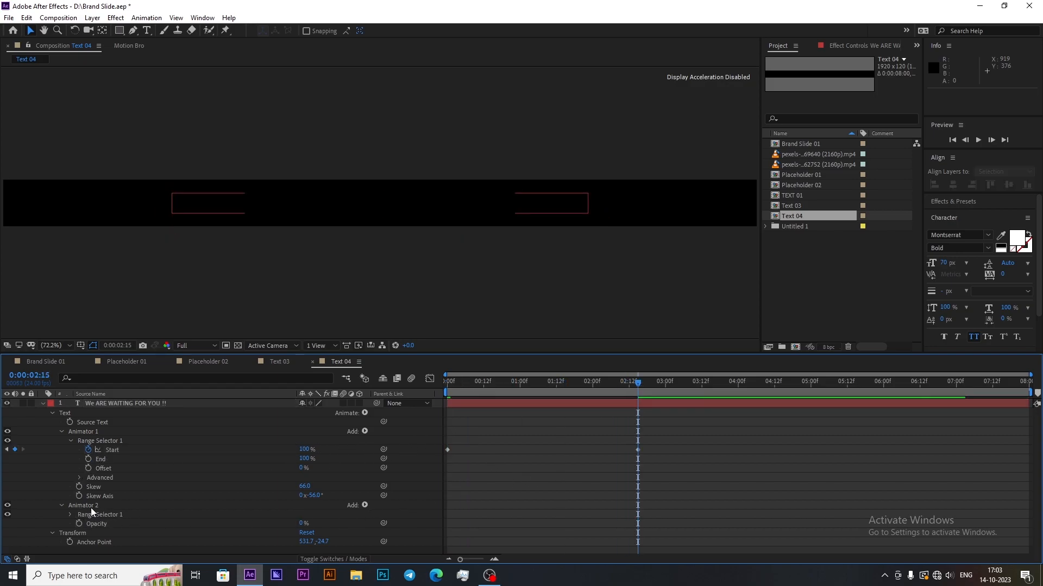
Step: Keyframe the opacity animator's Range Selector Start at 0% on the first frame and 100% at 0:00:02:15
click(68, 515)
click(88, 522)
drag(638, 521, 452, 538)
text(1)
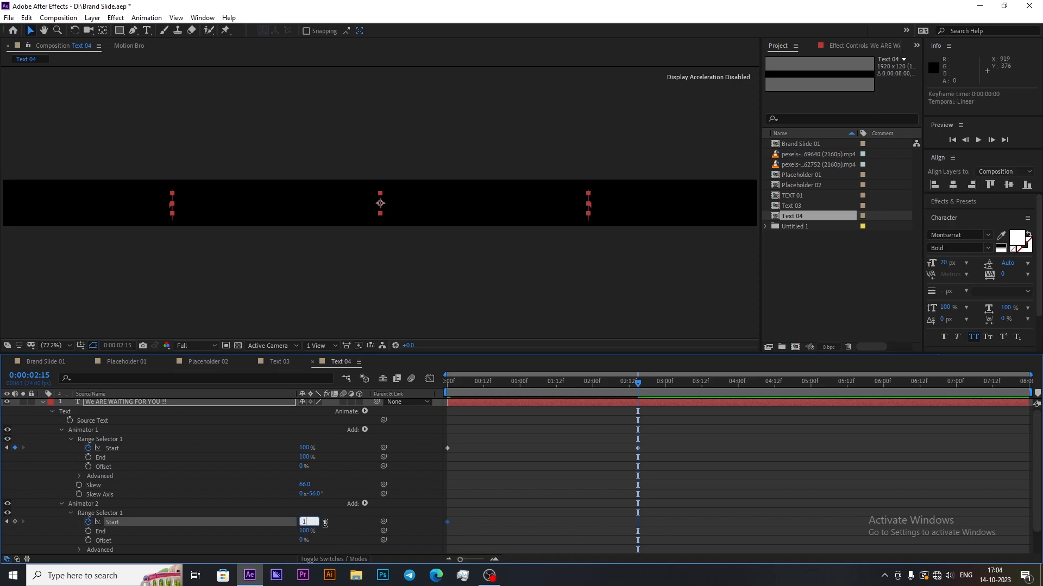
text(00)
click(529, 525)
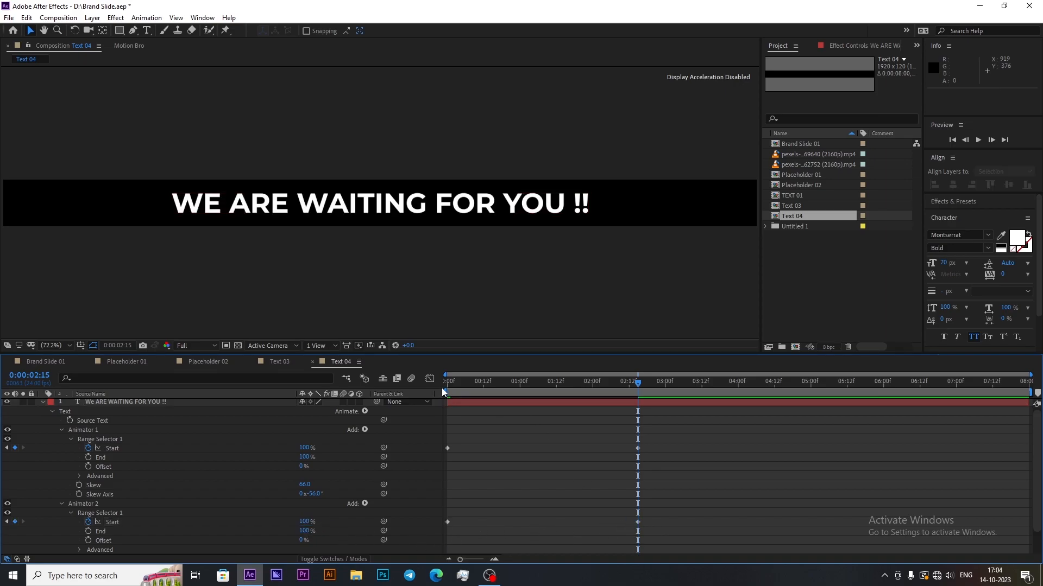
Step: Preview the text reveal and base Animator 1's Range Selector on Characters Excluding Spaces
click(443, 387)
key(space)
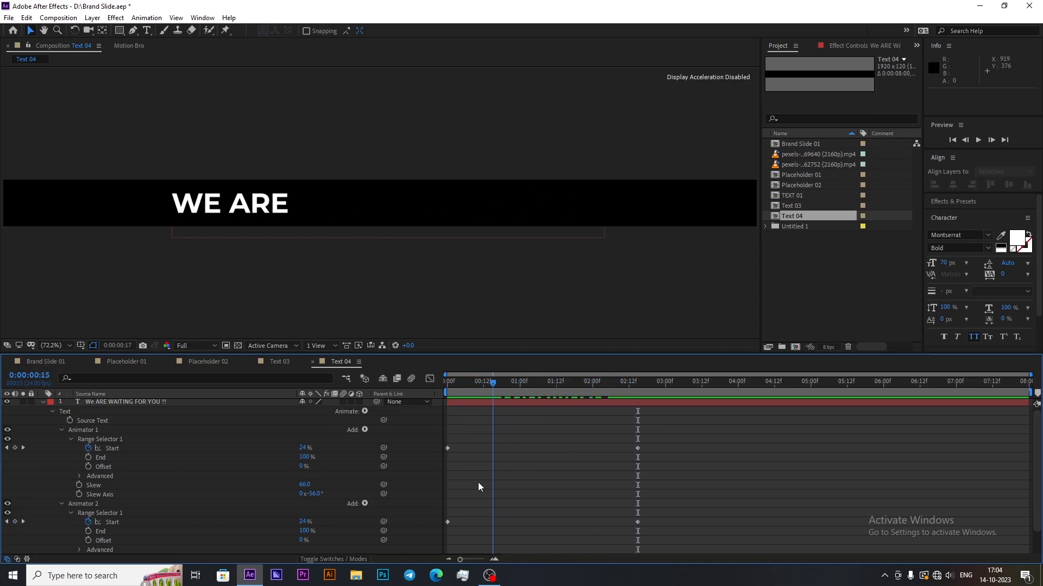
click(79, 477)
Step: Add Tracking to Animator 1 and place its Tracking Amount keyframe of 0 at 4 seconds
click(365, 412)
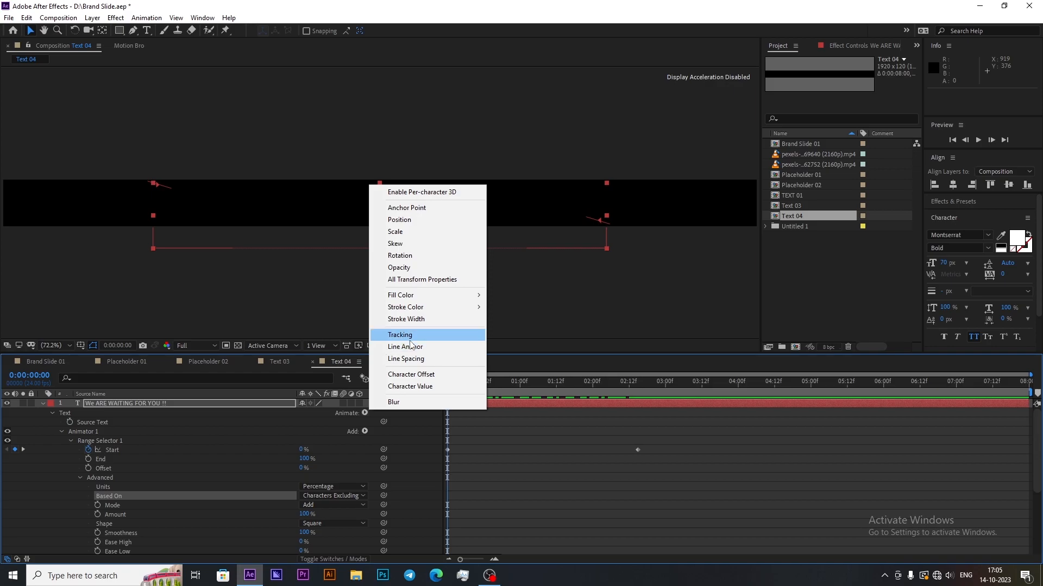
click(400, 334)
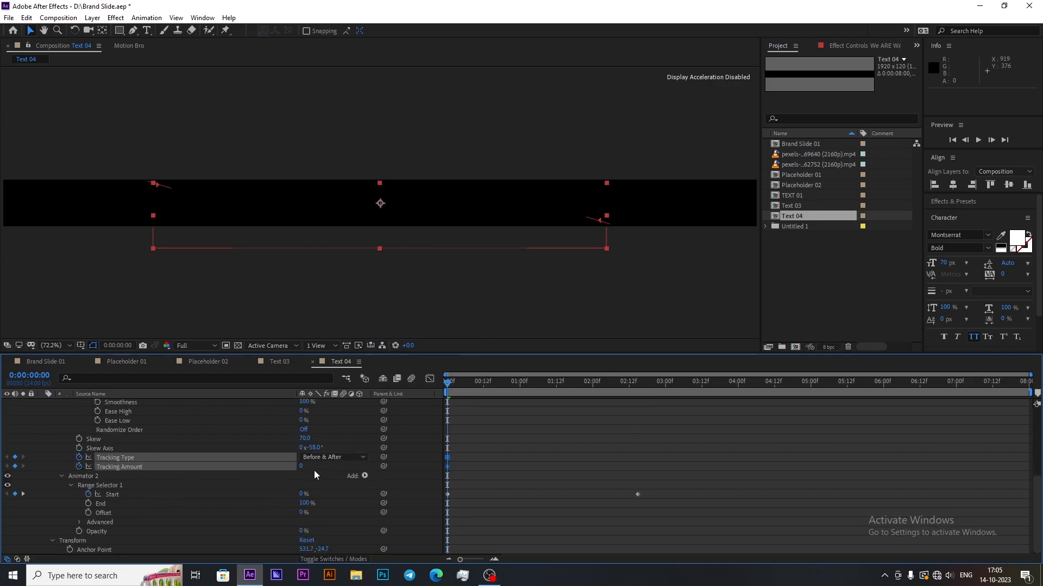
drag(447, 466, 739, 485)
drag(301, 467, 317, 468)
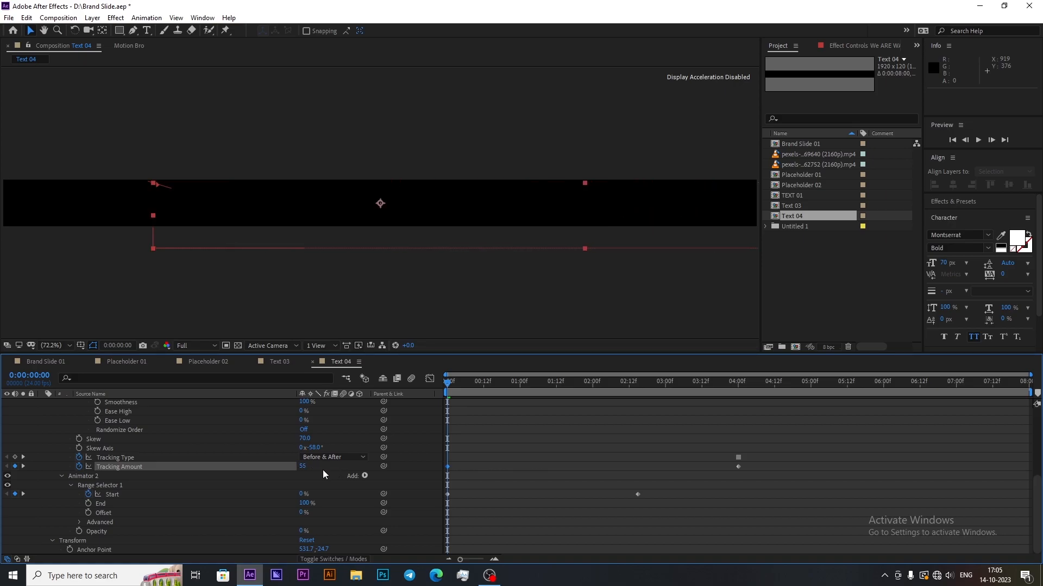
key(ctrl+z)
click(122, 469)
scroll(147, 487, up, 3)
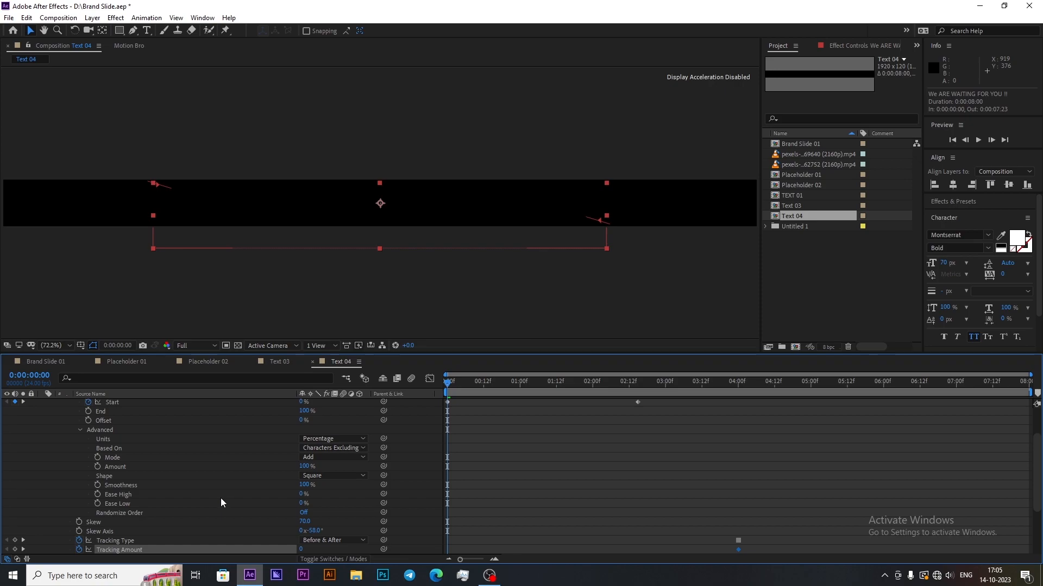
scroll(221, 497, down, 3)
click(332, 505)
click(347, 491)
click(341, 505)
click(341, 510)
click(80, 519)
scroll(387, 451, up, 6)
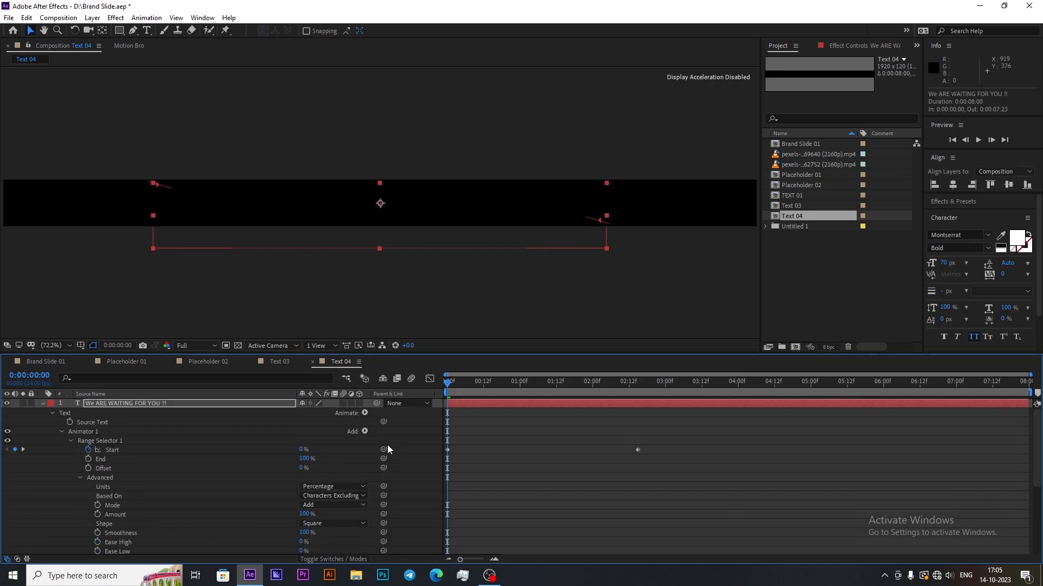
Step: Add a Line Anchor property of 50% to Animator 1
click(365, 431)
mouse_move(380, 433)
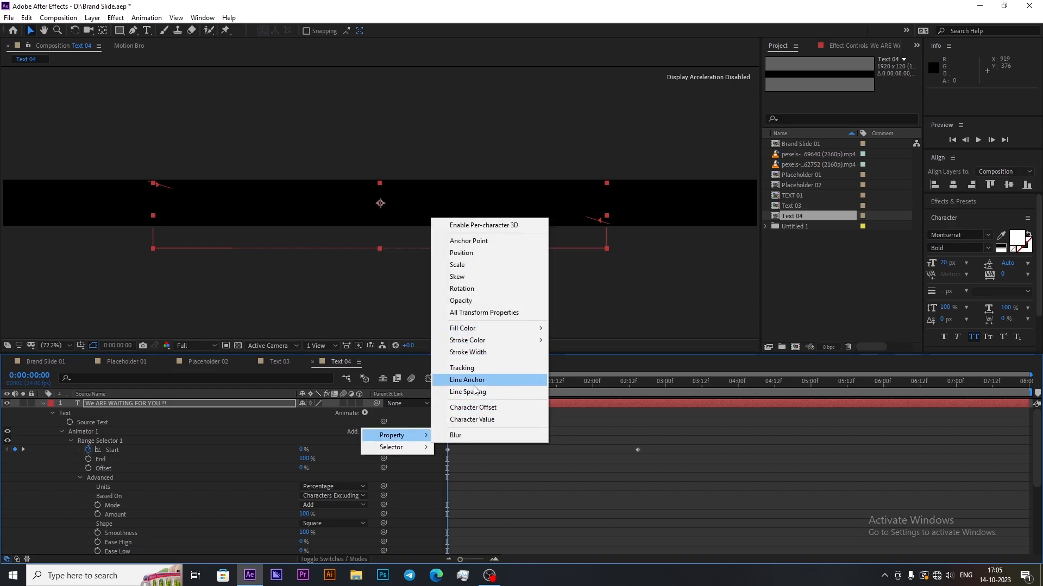
click(489, 377)
scroll(311, 533, down, 5)
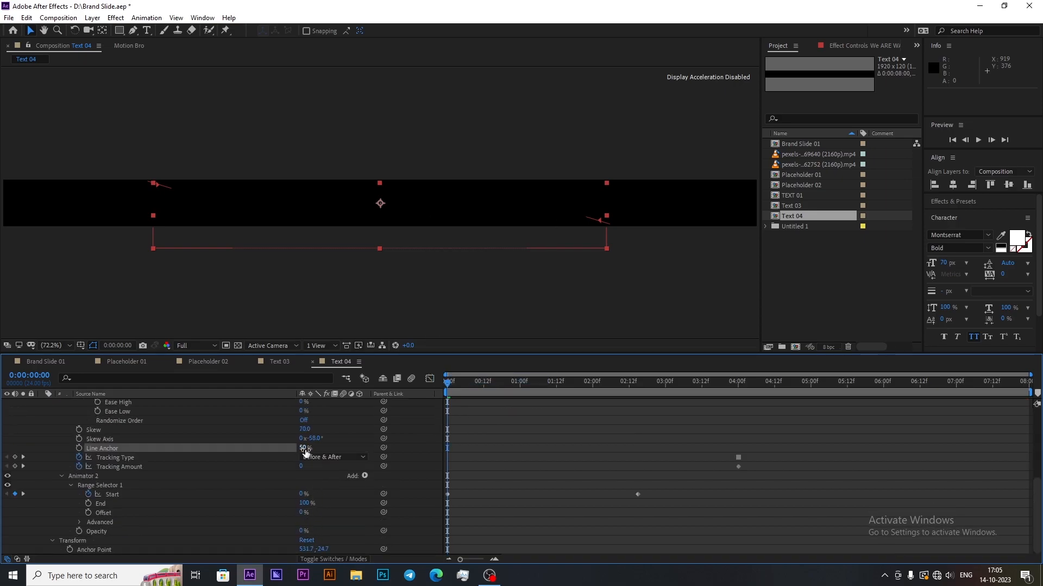
Step: Try Tracking Amounts of 100 and 20 on the first frame, preview the animation, and settle on 36
drag(301, 468, 368, 470)
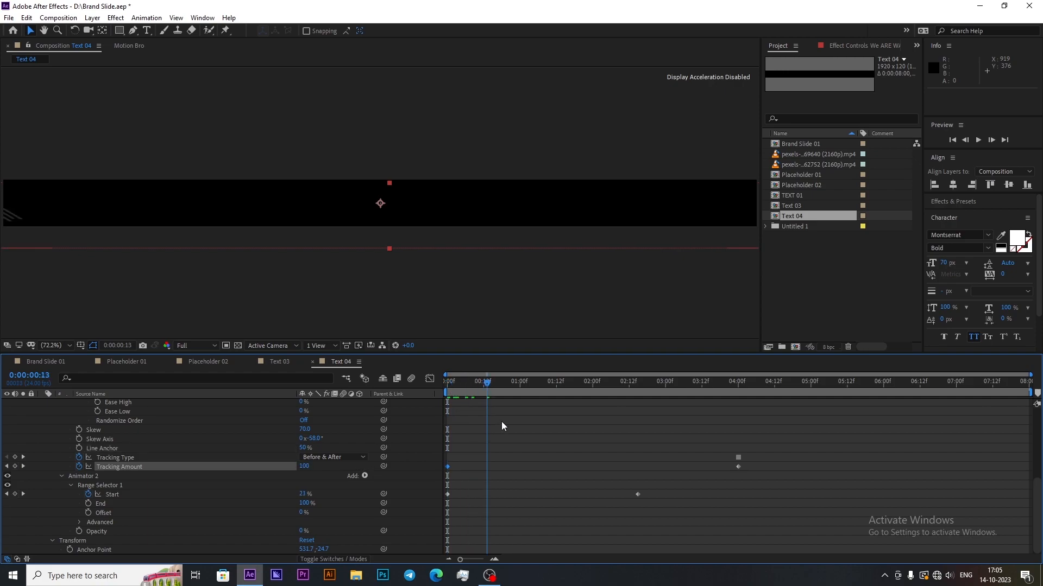
key(space)
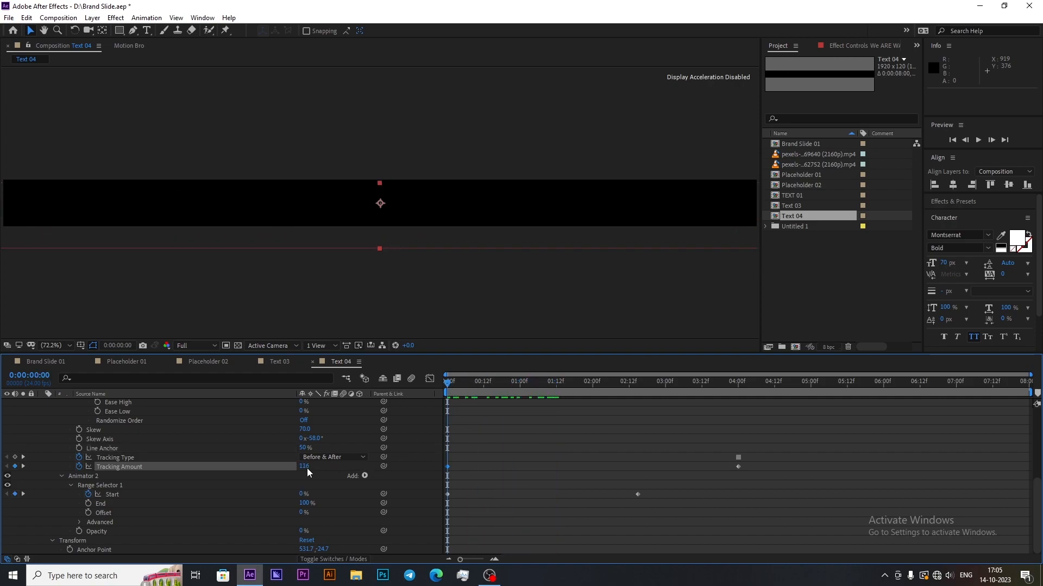
text(20)
click(435, 407)
key(space)
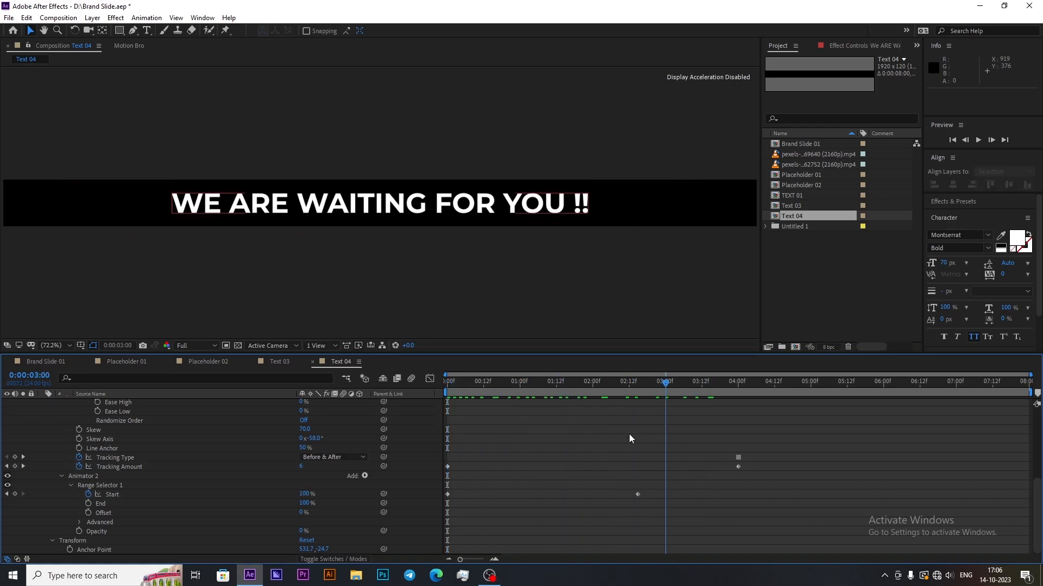
drag(588, 376, 442, 434)
drag(302, 466, 310, 467)
Step: Ease all the text layer's keyframes and reshape their speed curves by adjusting the keyframe influence handles
scroll(734, 483, up, 10)
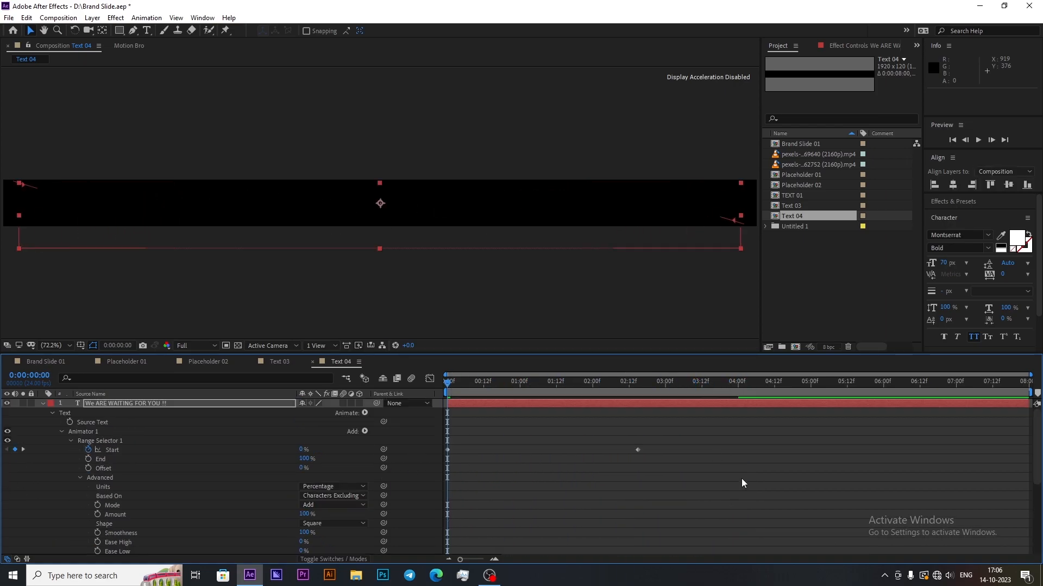
key(u)
drag(777, 416, 418, 499)
key(shift+F3)
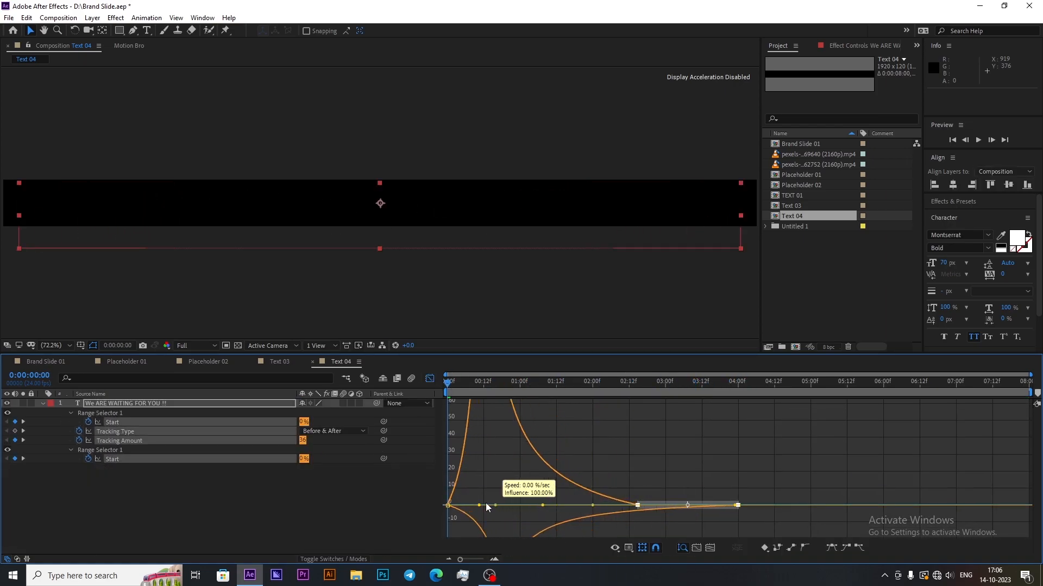
drag(646, 565, 623, 543)
drag(493, 505, 574, 505)
Step: Enable motion blur for the text layer and composition, and scrub through the opening to preview it
click(344, 404)
click(411, 378)
click(430, 378)
mouse_move(447, 383)
mouse_down()
mouse_move(580, 460)
mouse_move(547, 467)
mouse_move(520, 399)
mouse_move(543, 405)
mouse_move(454, 393)
mouse_up()
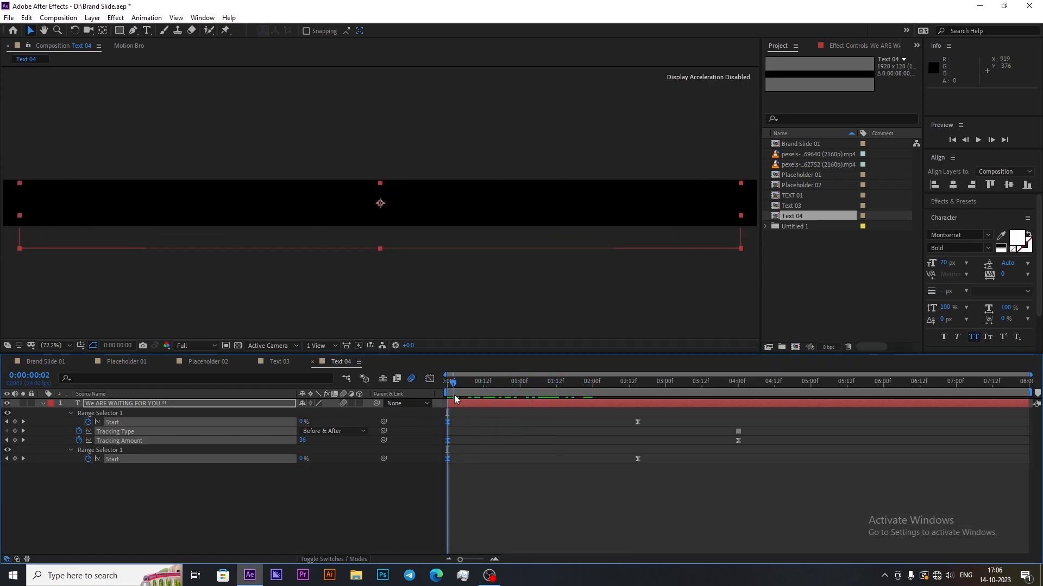
drag(525, 386, 611, 468)
click(43, 404)
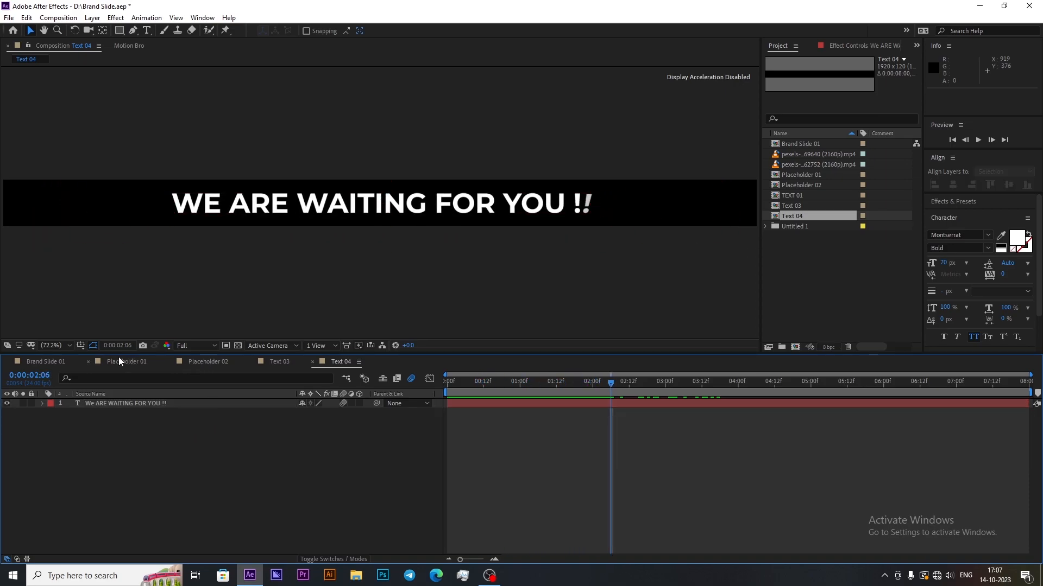
Step: Add the Text 03 and Text 04 compositions to Brand Slide 01 above the Null 22 layer
click(60, 362)
shift+click(793, 206)
drag(793, 206, 202, 399)
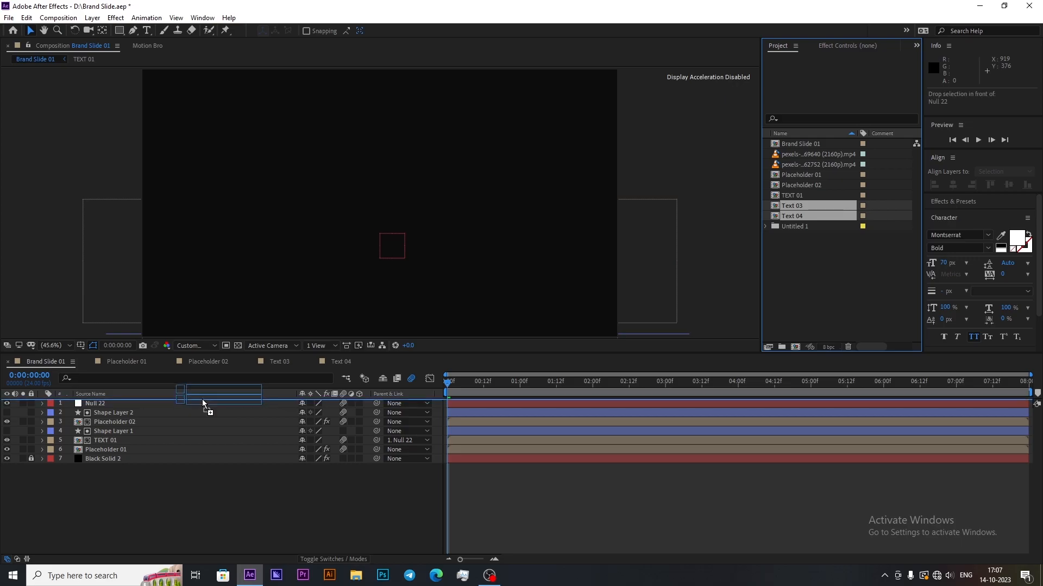
drag(202, 399, 203, 399)
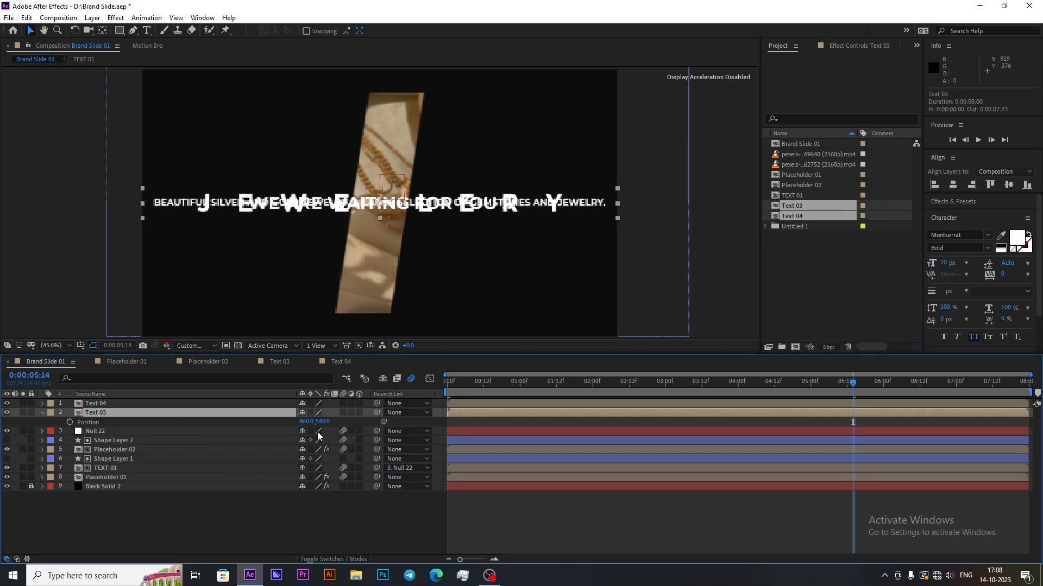
Step: Move the Text 04 layer up to Y 241 and adjust the Text 03 layer's vertical position
click(255, 404)
key(p)
drag(324, 413, 234, 346)
mouse_move(325, 432)
mouse_down()
mouse_move(575, 430)
mouse_move(274, 423)
mouse_move(548, 432)
mouse_move(328, 432)
mouse_up()
Step: Scale the Text 03 layer, trying 55% and settling on 50%
click(562, 422)
key(s)
click(312, 429)
text(55)
key(Return)
click(314, 430)
text(50)
Step: Position the Text 03 layer at 1402, 1015, near the lower part of the frame
click(276, 423)
key(p)
click(347, 528)
Step: Go to 0:00:05:19 and shift the Text 04 layer to start at 4 seconds
drag(448, 384, 868, 396)
click(258, 404)
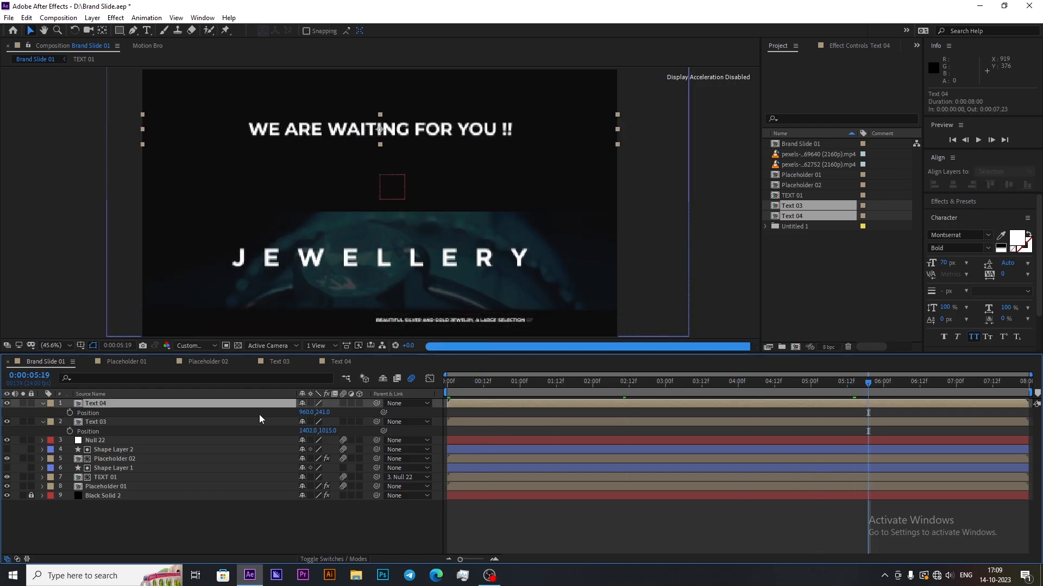
drag(497, 404, 789, 415)
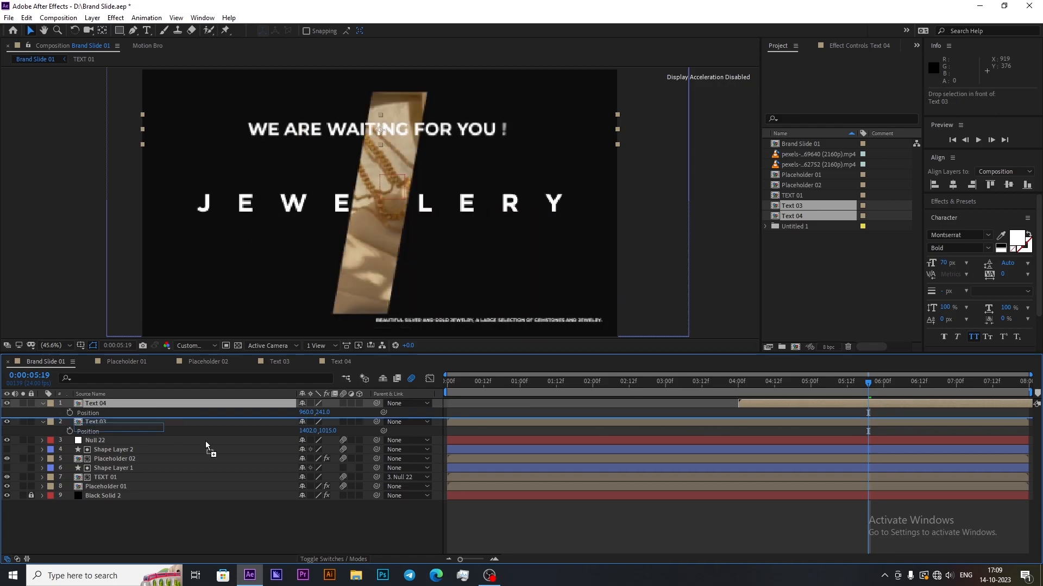
Step: Move the Text 04 layer between Placeholder 01 and Black Solid 2 and scale it down
drag(204, 412, 204, 494)
key(s)
key(F2)
click(223, 478)
key(s)
click(165, 515)
Step: Position the Text 04 layer at 1448, 241 and check it at 0:00:07:09
click(198, 478)
key(p)
drag(307, 486, 553, 476)
click(570, 516)
drag(977, 393, 983, 393)
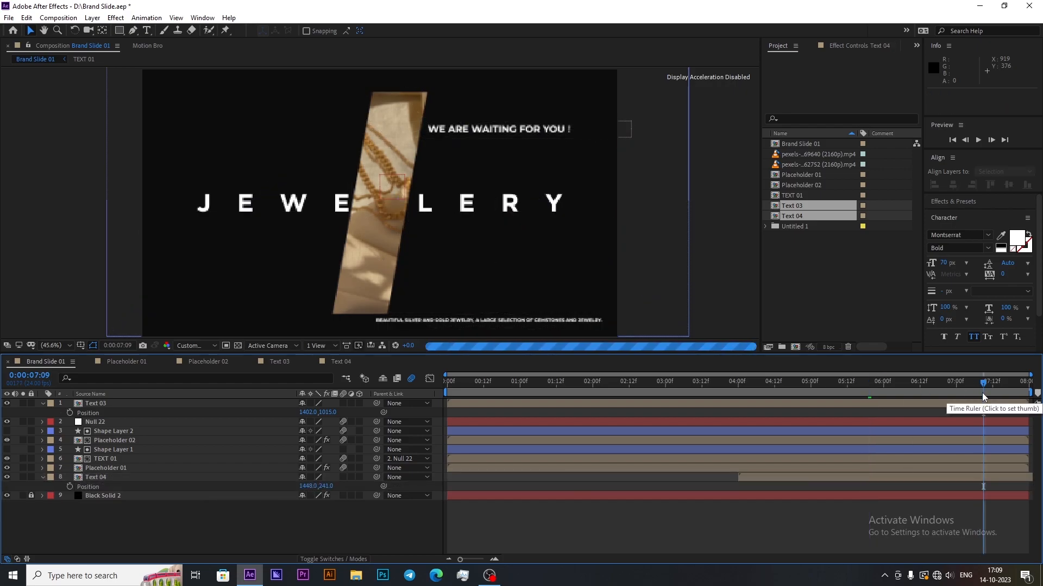
Step: Fine-tune the Text 04 layer's horizontal position and return to the first frame
drag(307, 487, 343, 486)
key(p)
click(189, 532)
click(446, 383)
click(43, 404)
Step: Create a new 500 by 500 px composition named LOGO
click(795, 347)
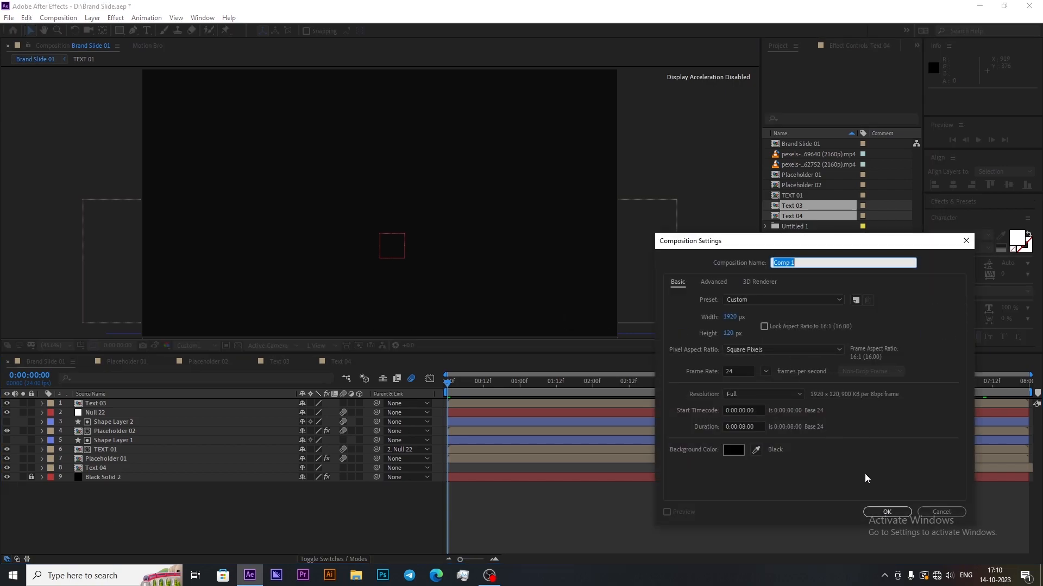
text(TE)
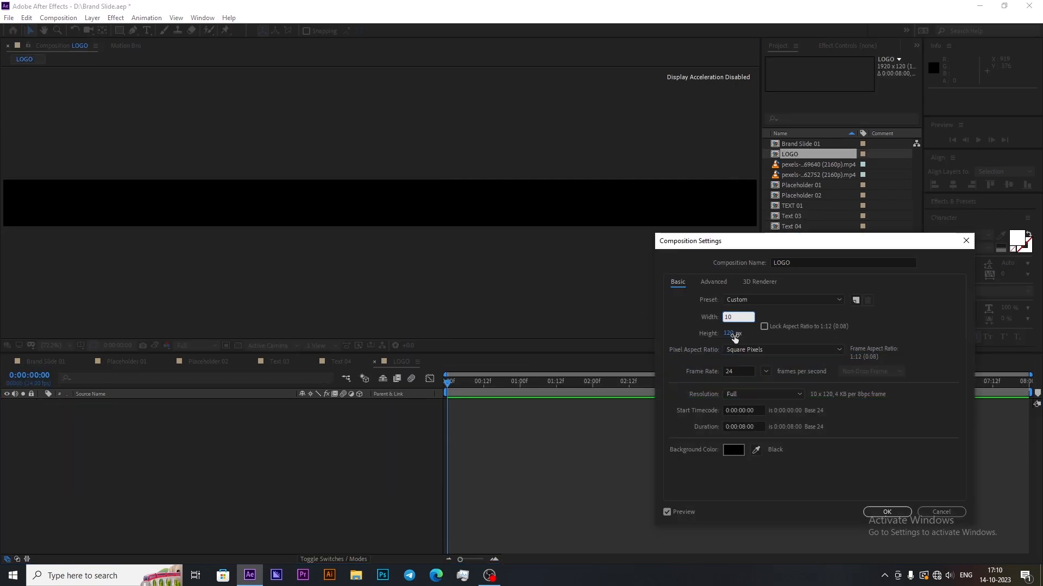
text(500)
key(Tab)
text(500)
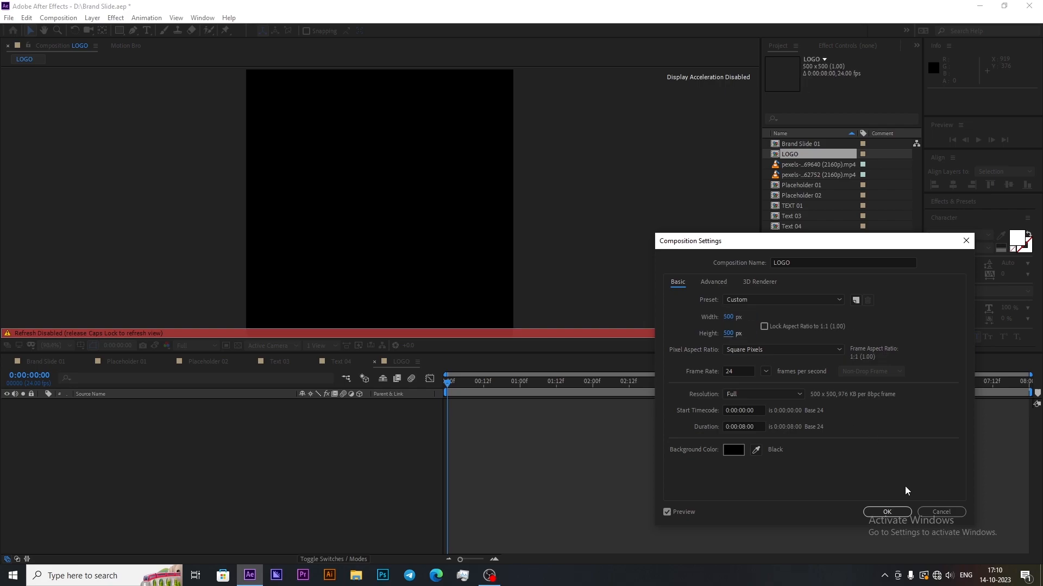
click(886, 512)
Step: Add a text layer reading EL to the LOGO composition and centre its anchor point
right_click(300, 441)
mouse_move(313, 443)
click(478, 459)
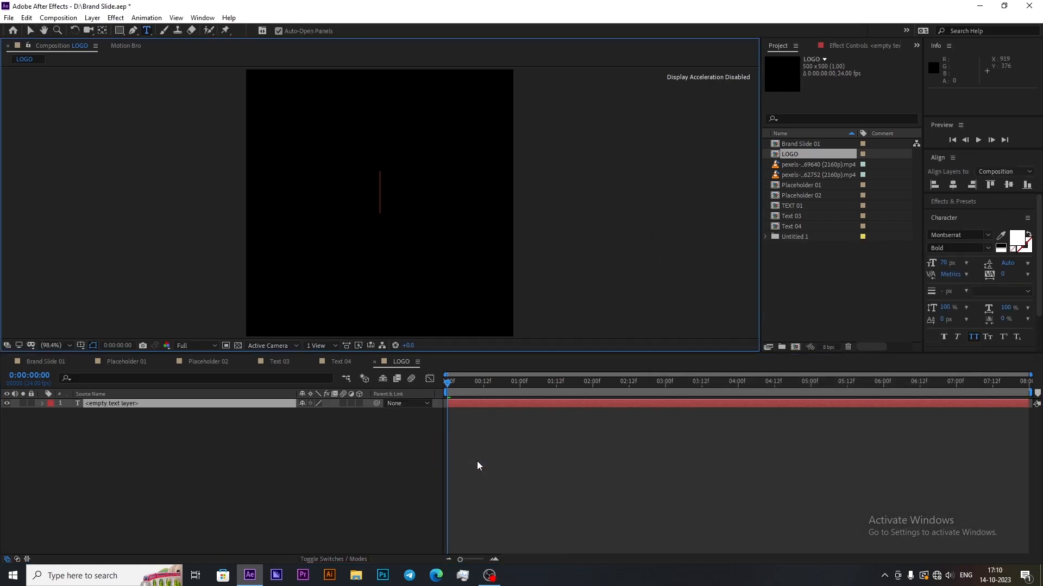
text(EL)
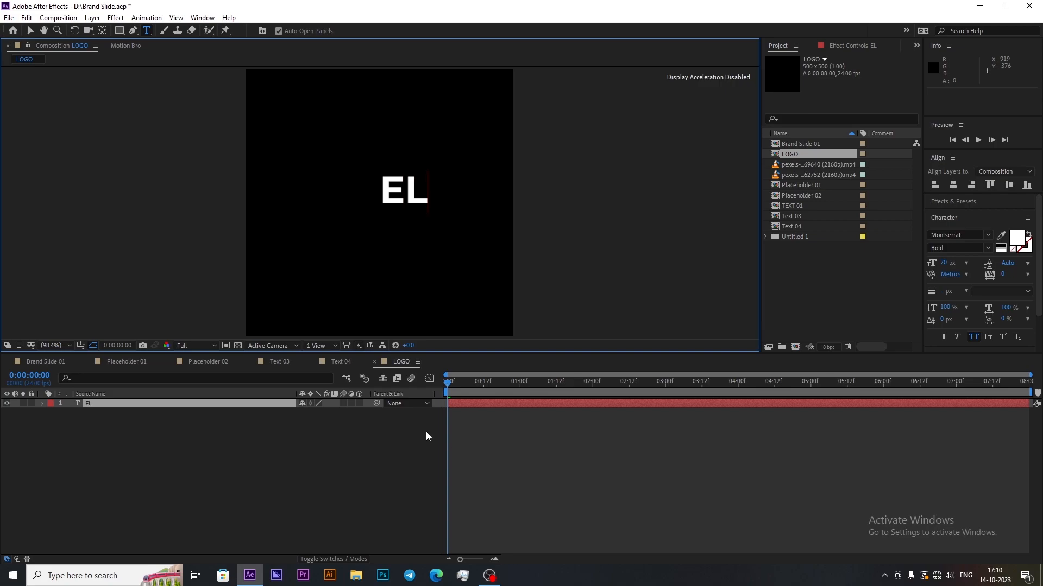
click(101, 31)
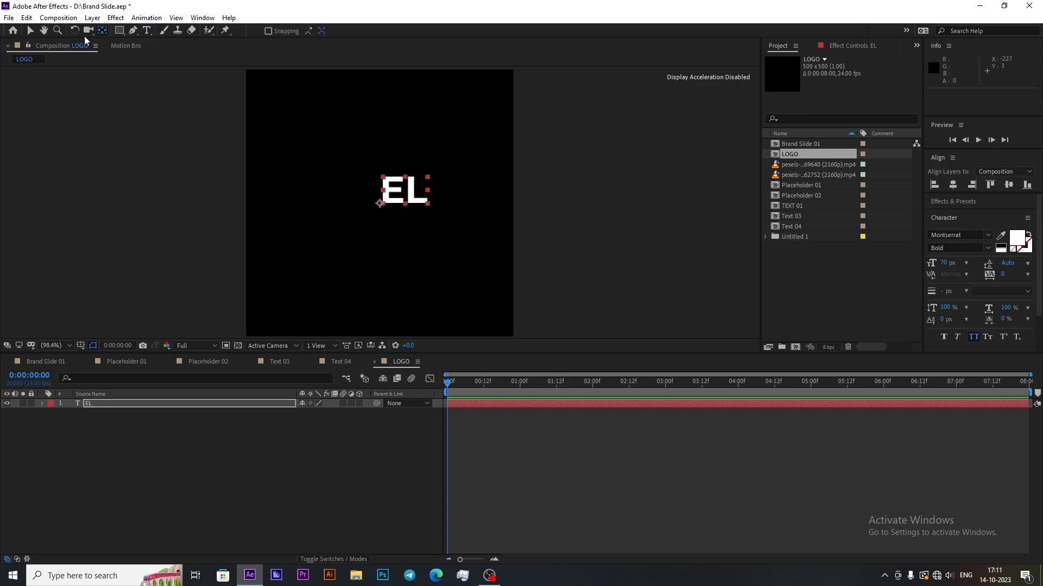
ctrl+double_click(101, 31)
key(v)
Step: Set the EL text to the Kenyan Coffee font at 270 px
click(988, 235)
key(Caps_Lock)
scroll(895, 391, up, 10)
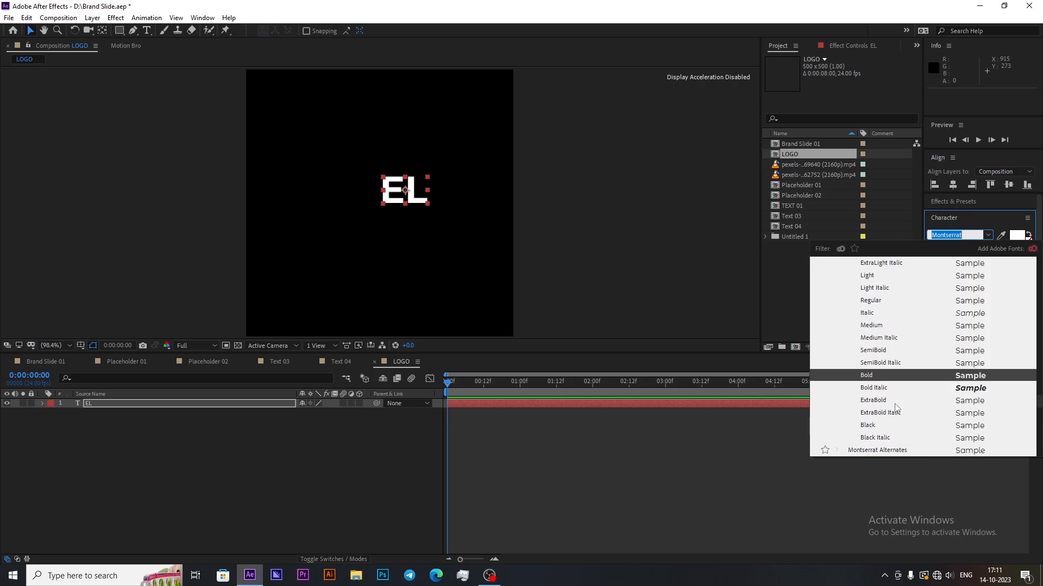
click(878, 327)
drag(943, 262, 1000, 243)
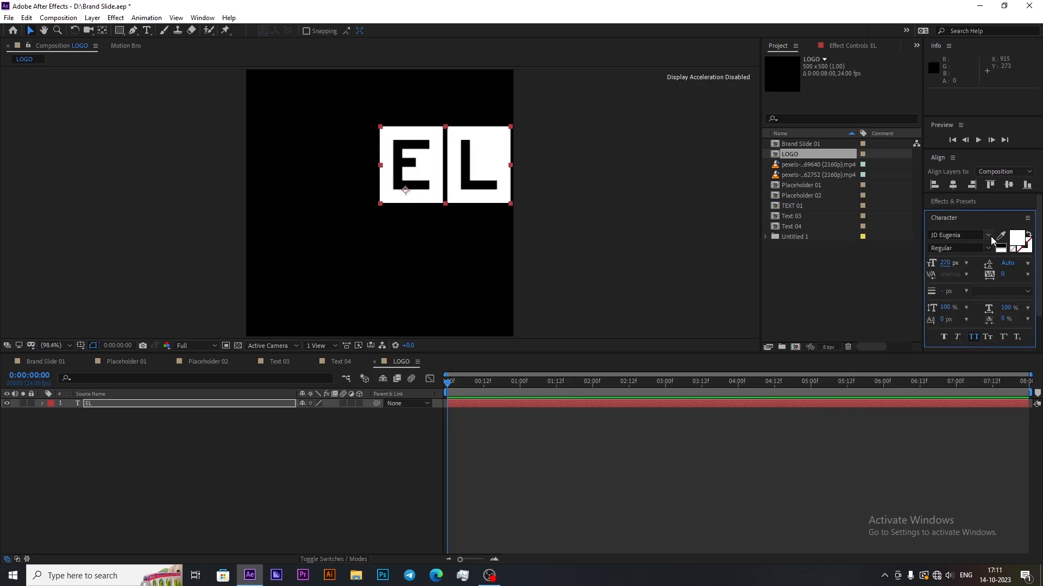
click(988, 235)
scroll(925, 336, down, 2)
click(917, 413)
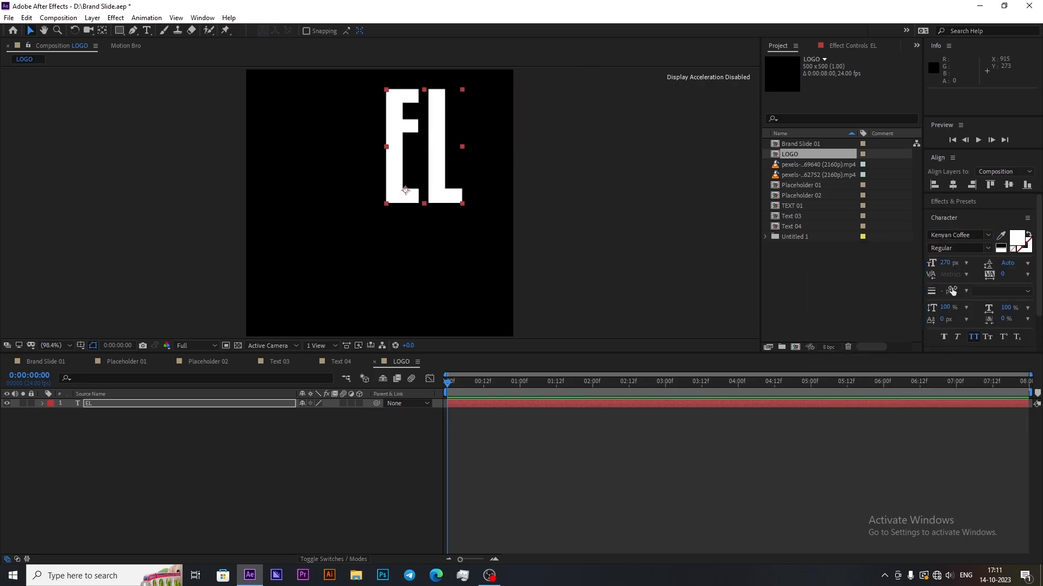
Step: Centre the EL layer in the composition and set its font size to 500 px
drag(945, 263, 1026, 238)
ctrl+double_click(102, 31)
click(953, 185)
click(1009, 185)
click(31, 31)
click(945, 263)
text(500)
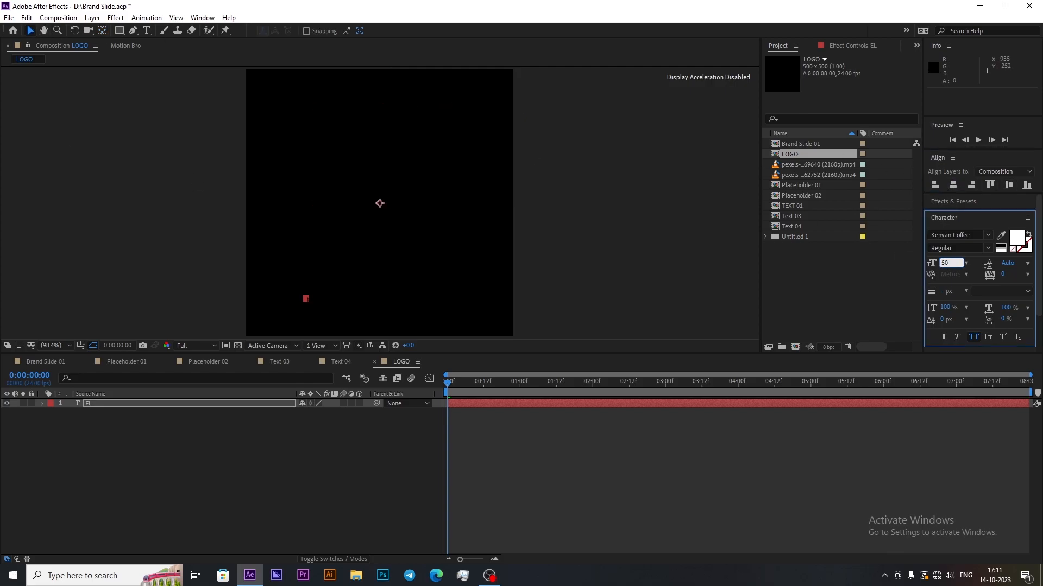
Step: Centre the enlarged EL text's anchor point and realign the layer to the middle of the composition
click(245, 404)
ctrl+double_click(101, 31)
click(31, 31)
click(953, 184)
click(1008, 185)
Step: Resize the LOGO composition to 420 by 420 px
right_click(402, 360)
click(454, 154)
click(728, 317)
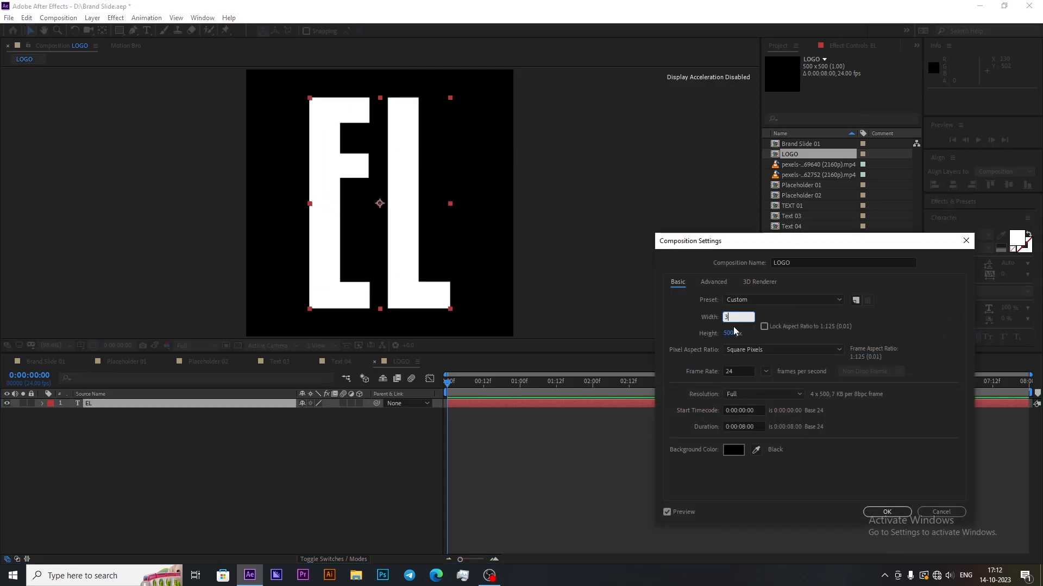
text(350)
click(728, 333)
text(400420)
key(Tab)
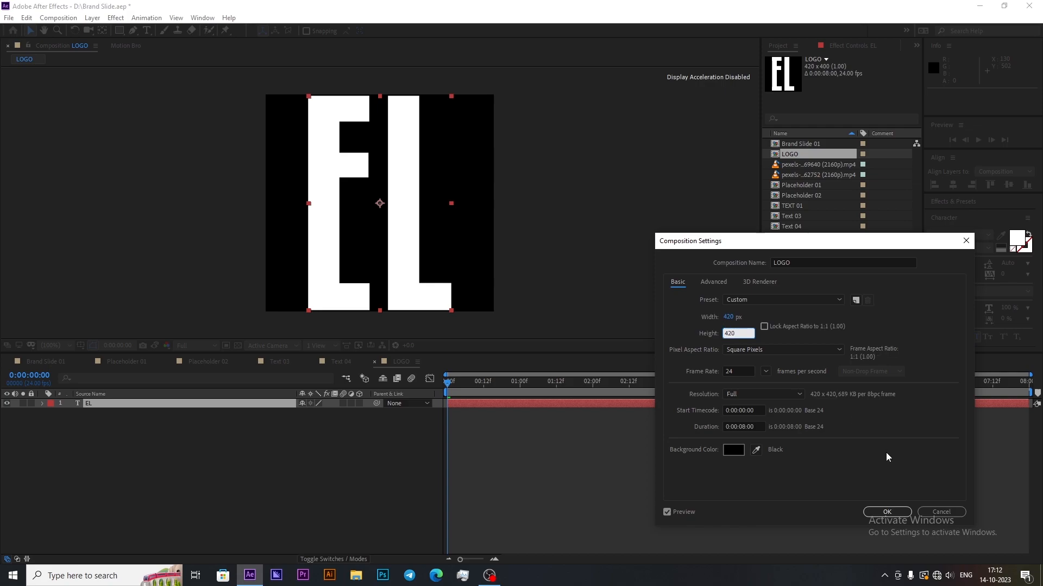
text(420)
key(Return)
Step: Add the LOGO composition as the uppermost layer of Brand Slide 01
right_click(120, 441)
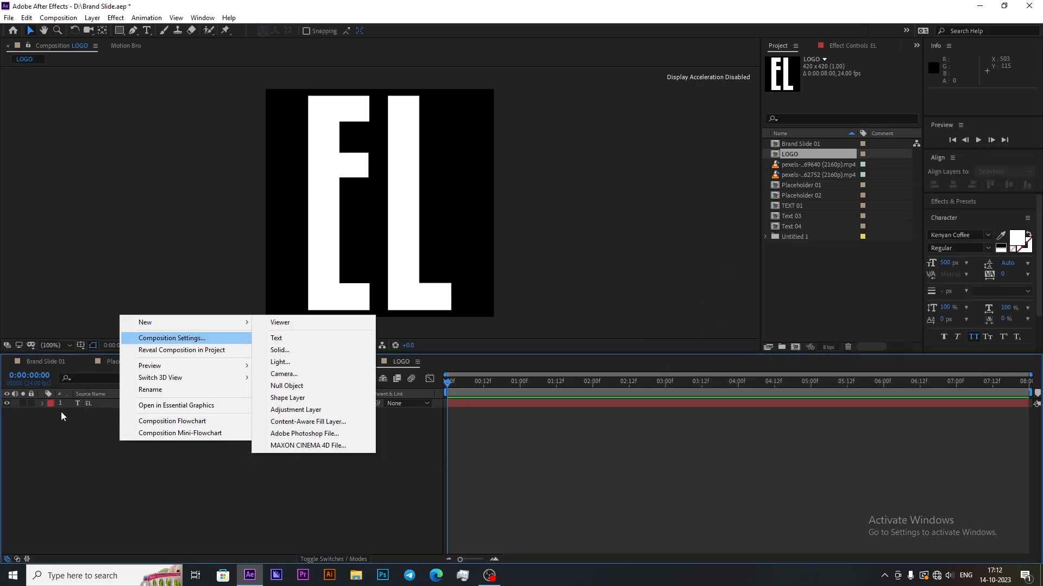
click(46, 362)
drag(793, 158, 122, 399)
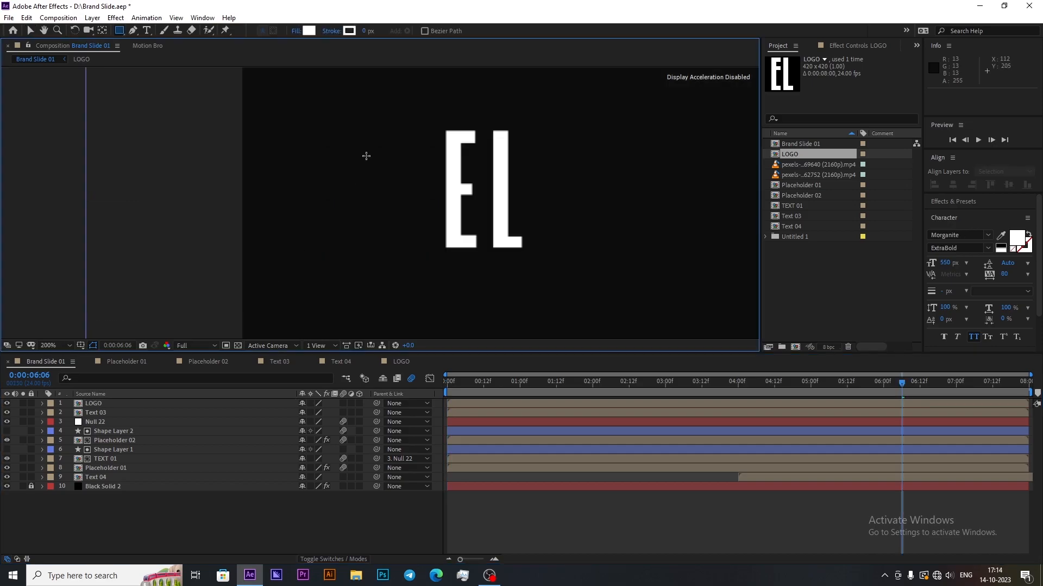
Step: Draw a white square over the EL logo and set its rectangle path size to 100 by 100
mouse_move(386, 103)
mouse_down()
mouse_move(543, 217)
mouse_move(575, 292)
mouse_up()
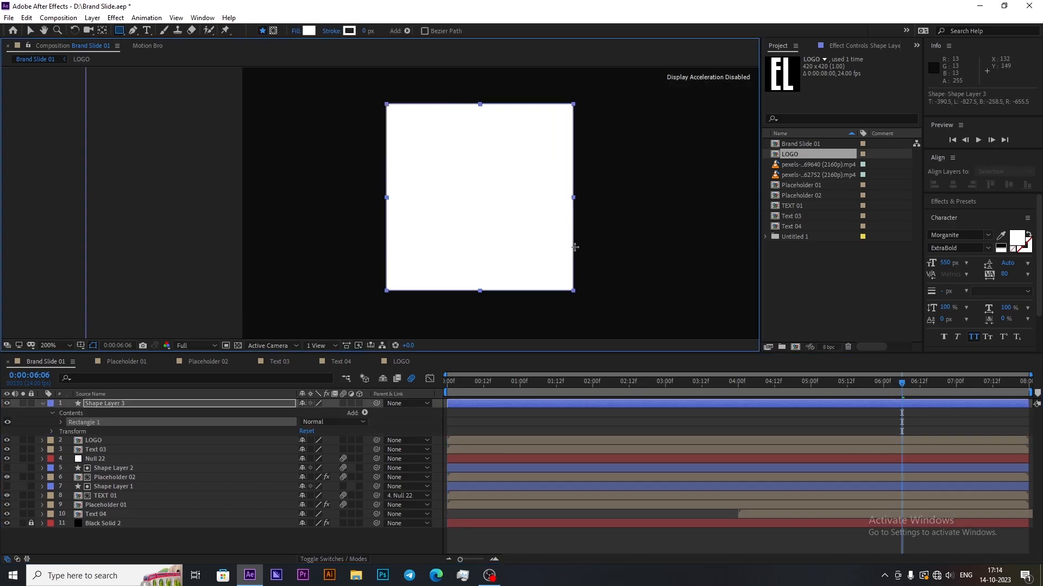
click(61, 422)
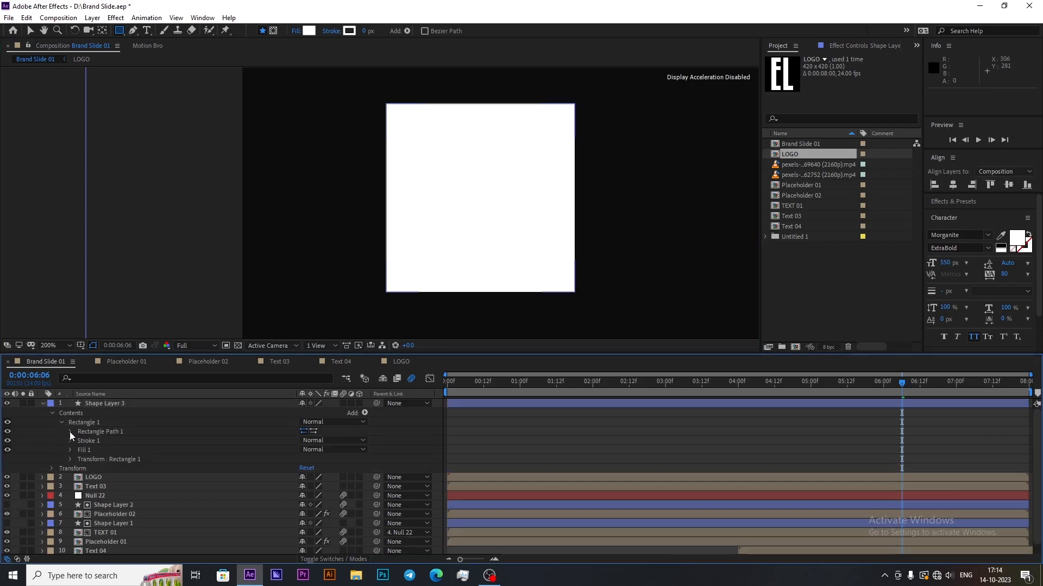
click(70, 432)
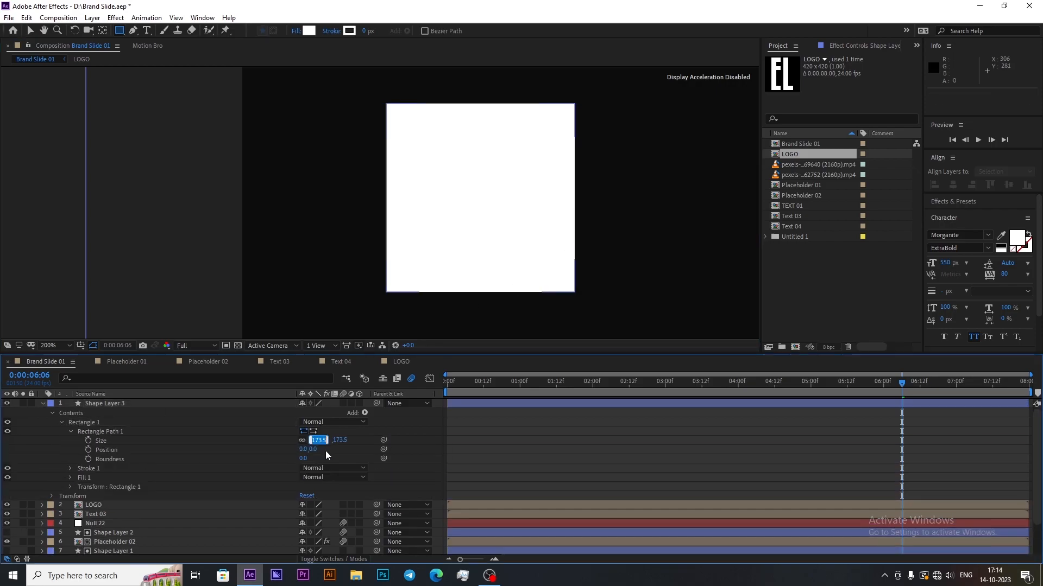
text(100)
key(Return)
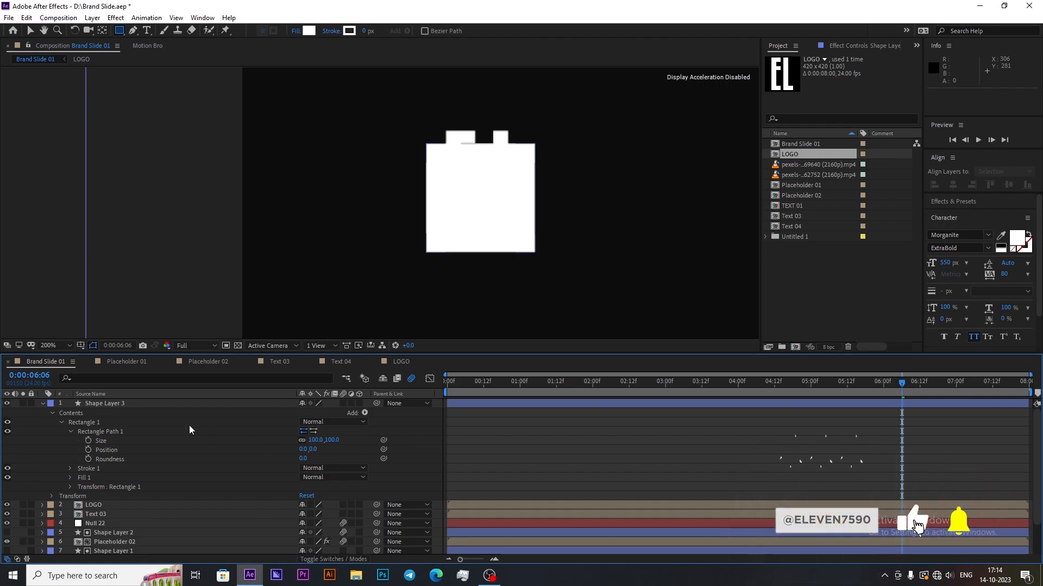
Step: Align the centres of Shape Layer 3 and the LOGO layer with each other
click(184, 403)
ctrl+click(165, 504)
click(1008, 185)
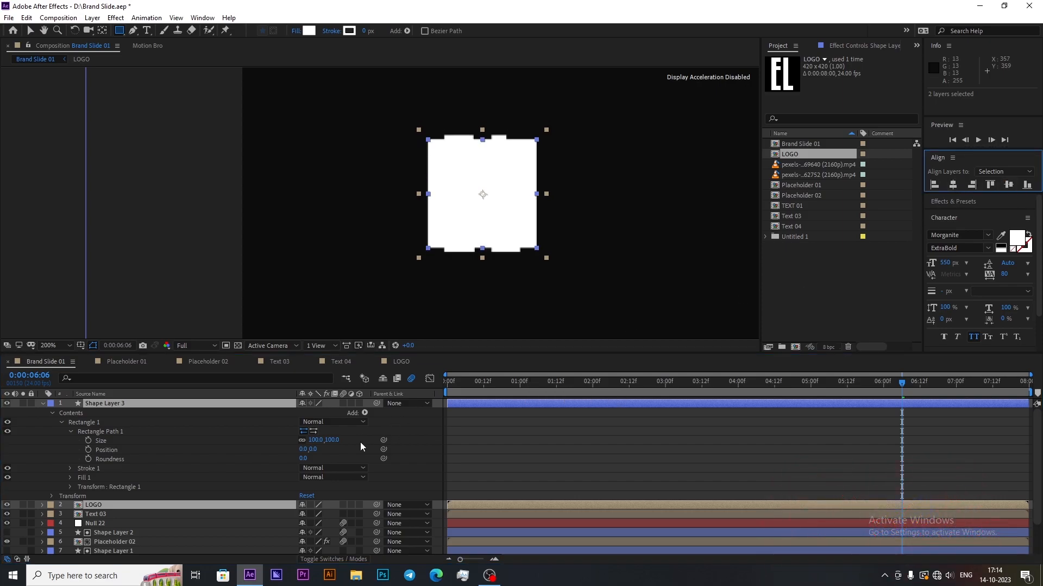
Step: Enlarge the square's rectangle path to 130 by 130
click(317, 440)
key(shift+Up)
key(shift+Up)
key(shift+Up)
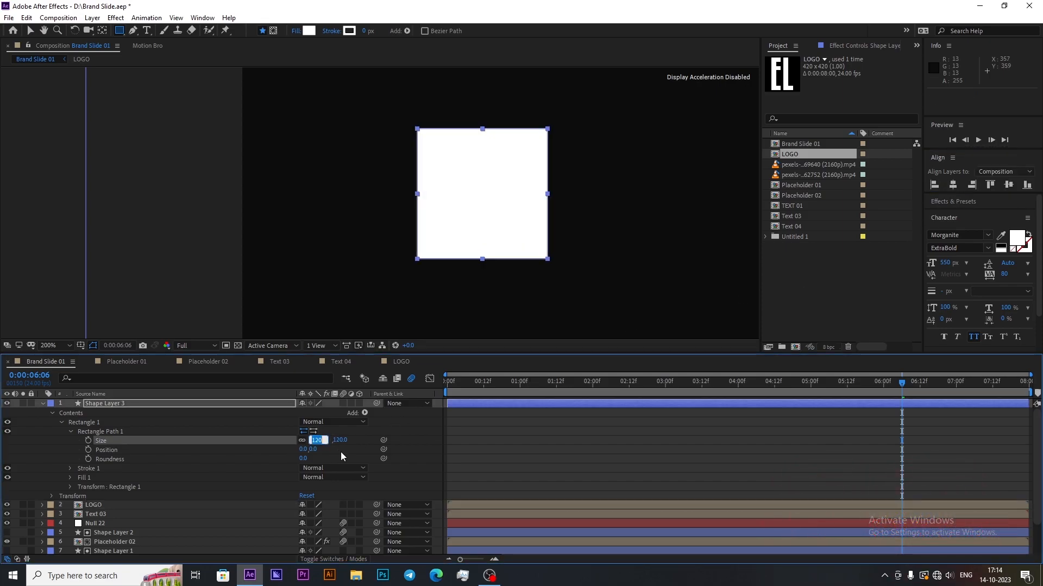
click(337, 450)
Step: Delete the fill of the square in Shape Layer 3
click(269, 406)
click(147, 476)
key(Delete)
Step: Give the square's stroke a Round Cap and Round Join and add a dash to it
click(71, 469)
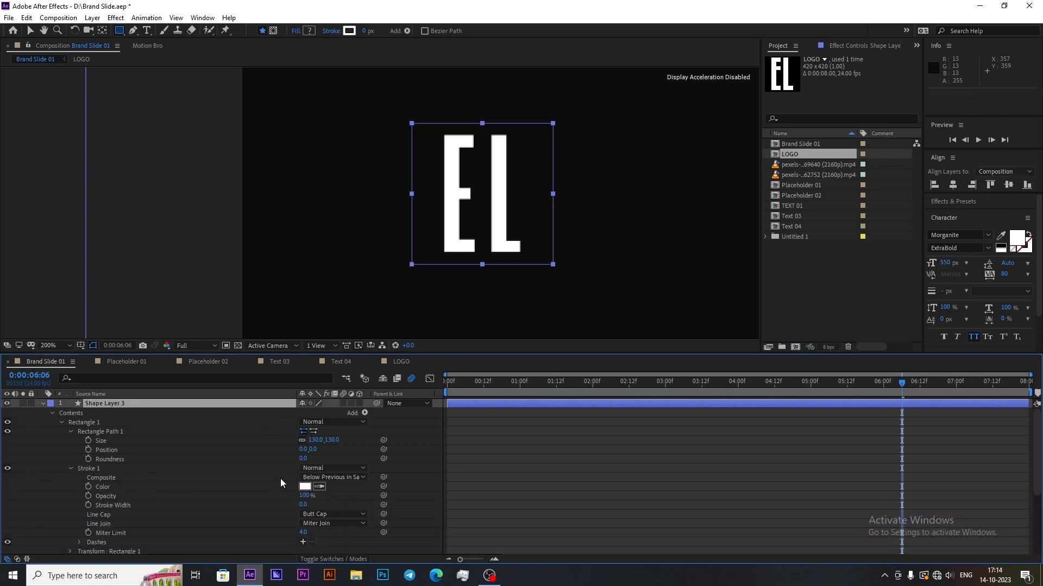
click(320, 515)
click(321, 537)
click(325, 524)
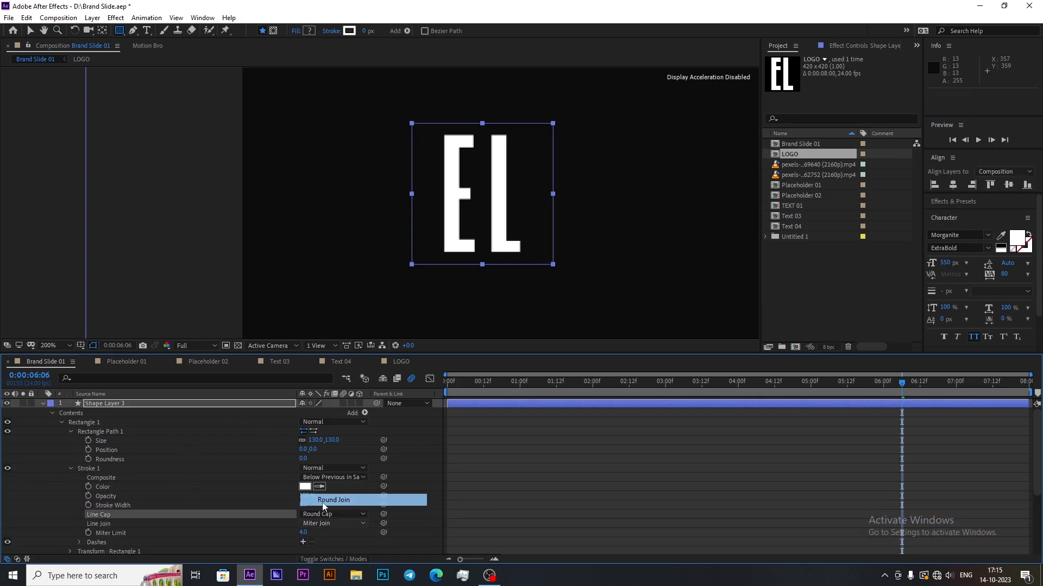
click(323, 500)
click(303, 542)
scroll(311, 435, down, 3)
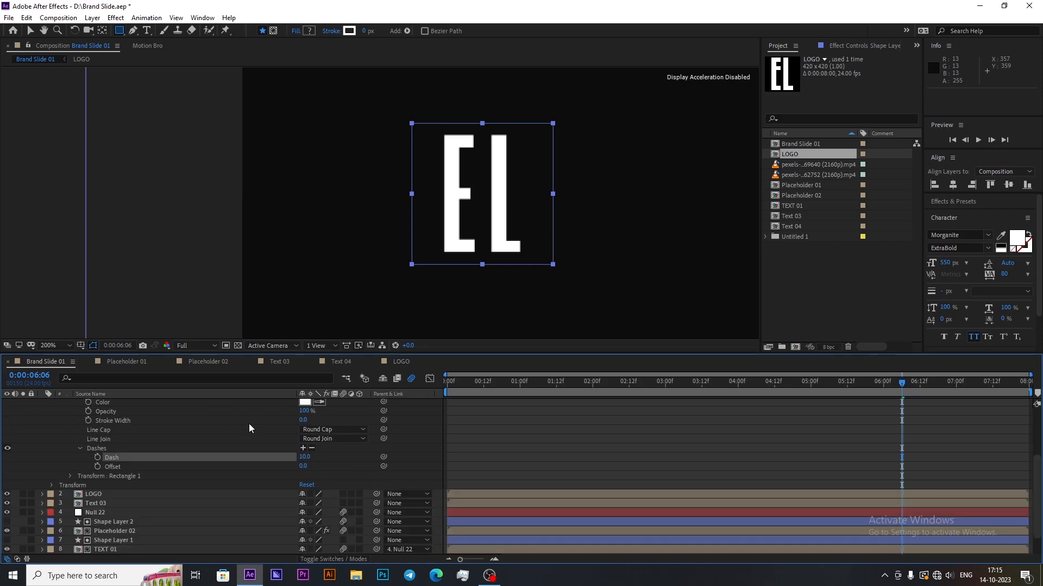
Step: Set the square's stroke width to 3
scroll(136, 484, up, 3)
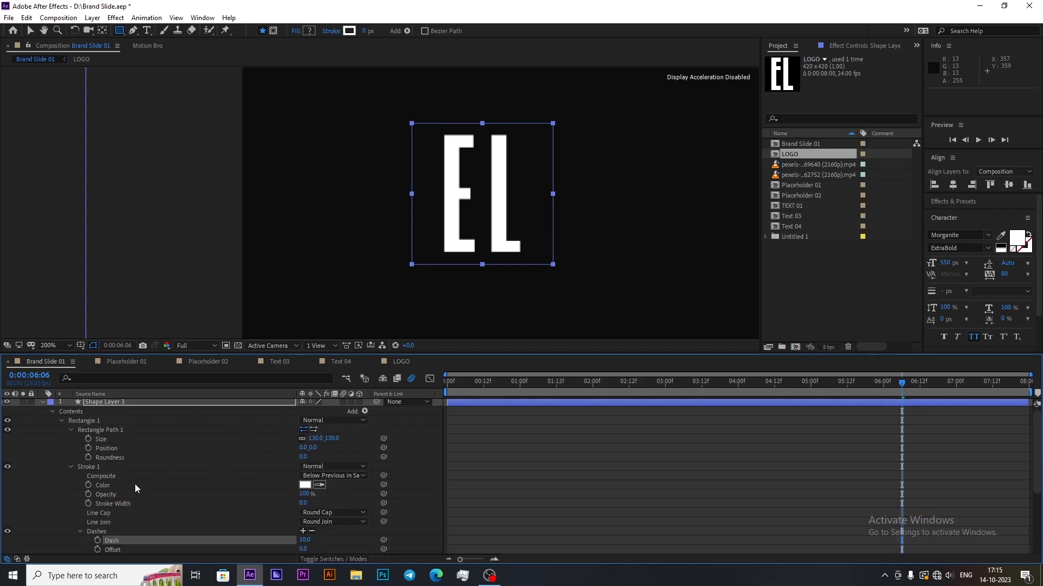
click(304, 504)
text(8)
key(BackSpace)
text(3)
Step: Set the stroke's dash length to 25 and its offset to 100
drag(304, 540, 352, 540)
click(327, 545)
scroll(327, 541, down, 3)
click(304, 457)
text(25)
key(Tab)
text(100)
Step: Animate the stroke's dash offset with keyframes, reaching 250 towards the end of the timeline, and scrub through the result
click(97, 466)
click(847, 468)
click(306, 467)
drag(901, 467, 1038, 468)
text(250)
key(Return)
drag(457, 384, 501, 384)
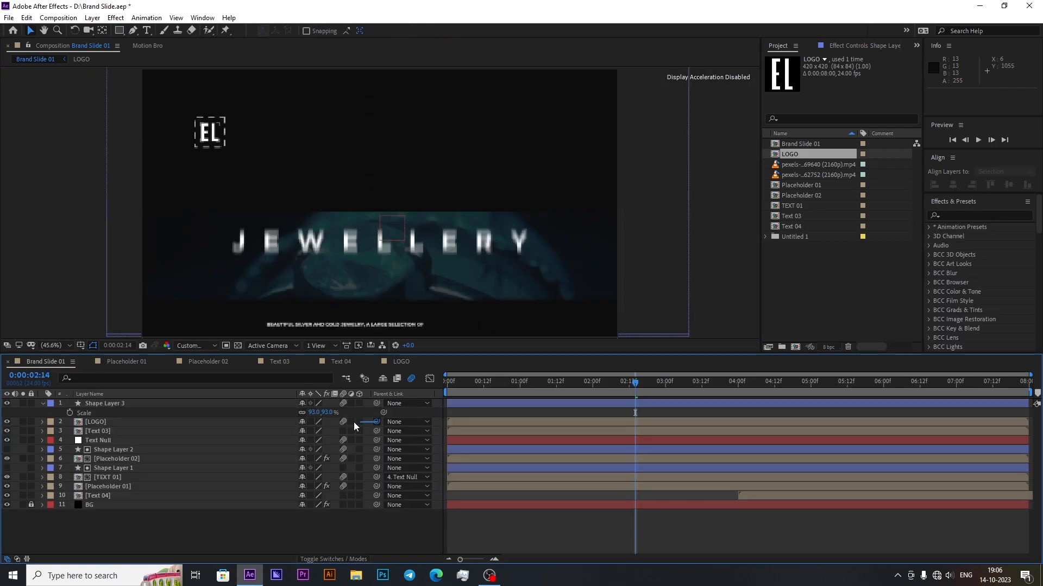
Step: Parent the LOGO layer to Shape Layer 3 and keyframe Shape Layer 3's scale of 93% at 0:00:03:20
drag(377, 421, 231, 404)
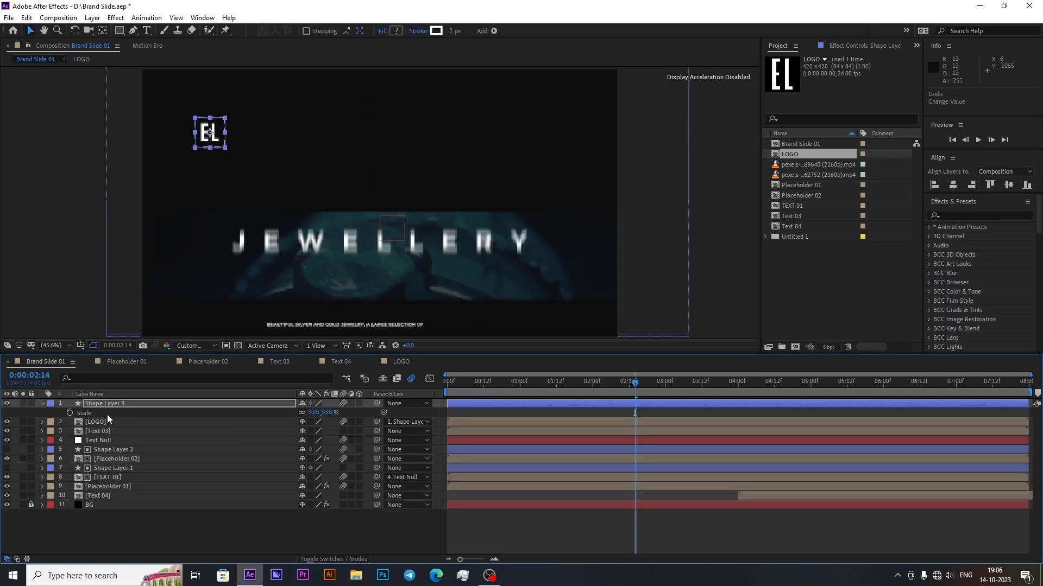
click(69, 413)
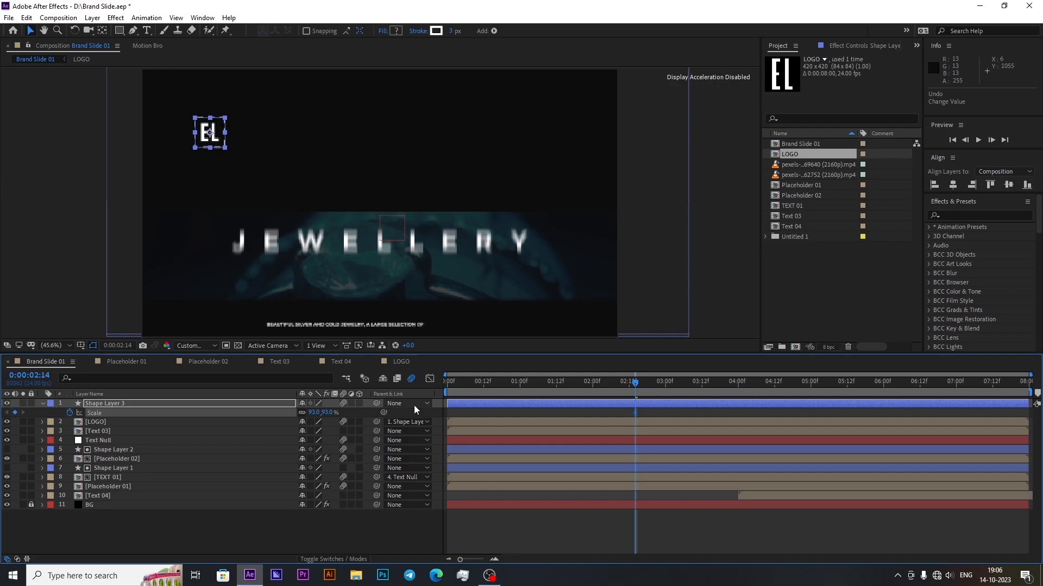
key(u)
key(shift+Page_Down)
key(shift+Page_Down)
key(shift+Page_Down)
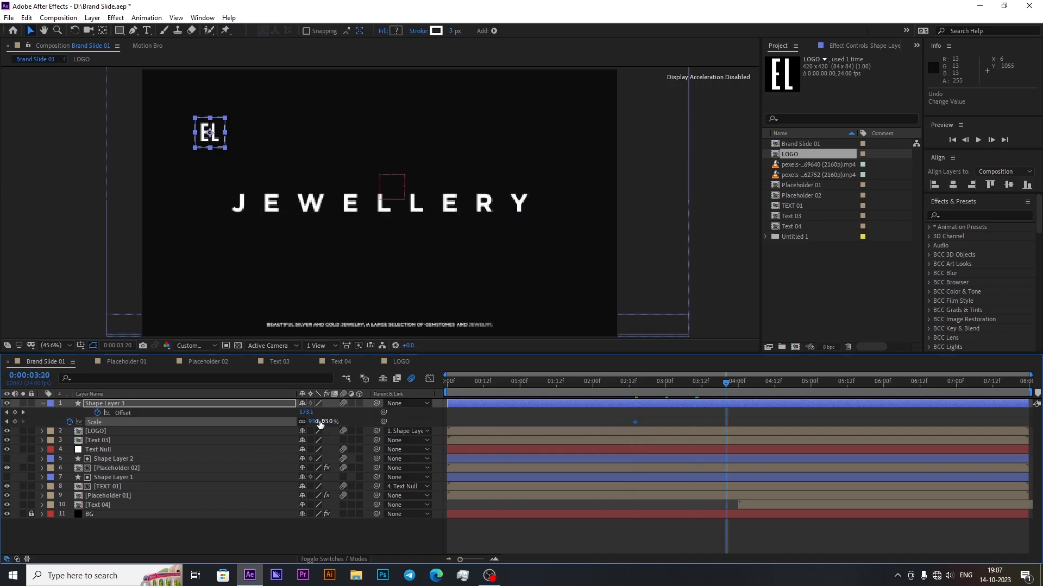
drag(638, 422, 727, 429)
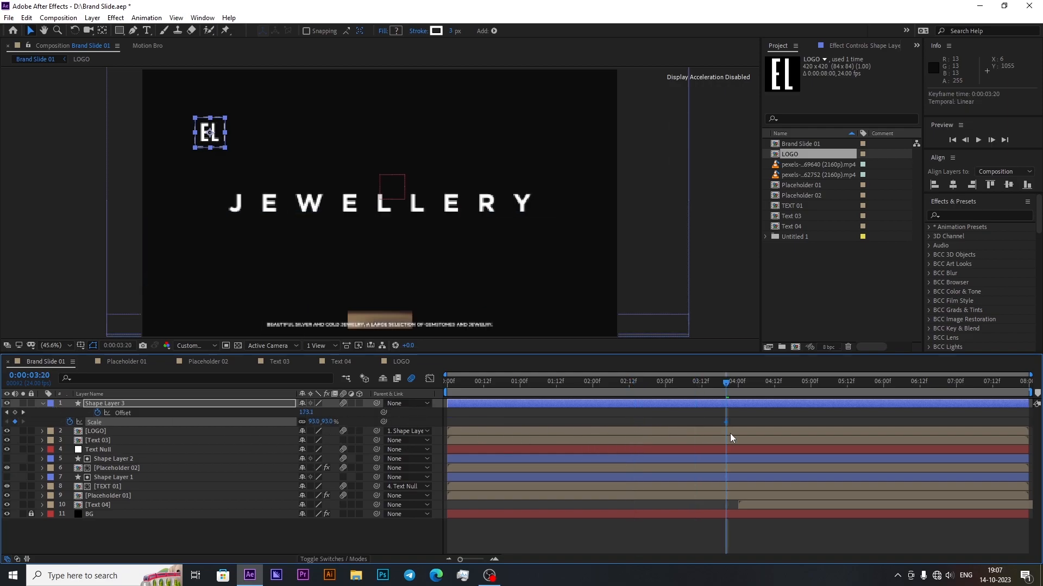
Step: Keyframe Shape Layer 3's scale at 0% at 0:00:02:14 and ease the scale animation's speed curve
key(shift+Page_Up)
key(shift+Page_Up)
key(shift+Page_Up)
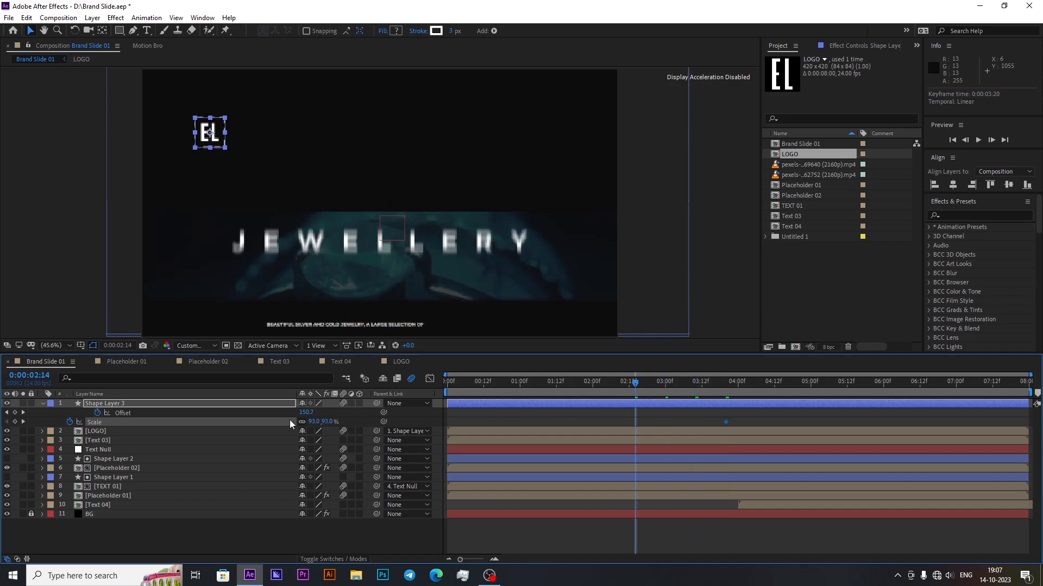
key(Return)
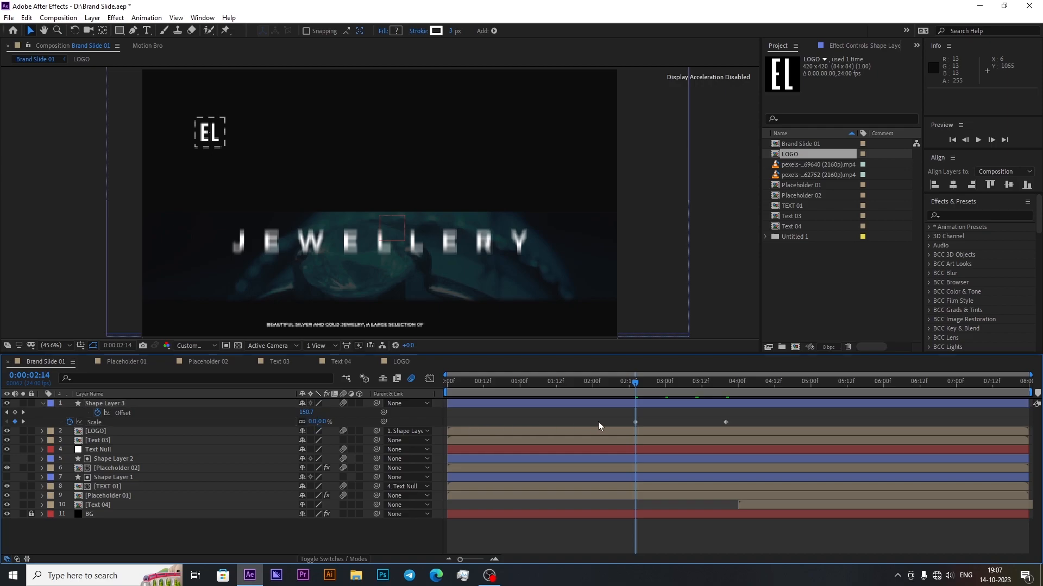
click(430, 379)
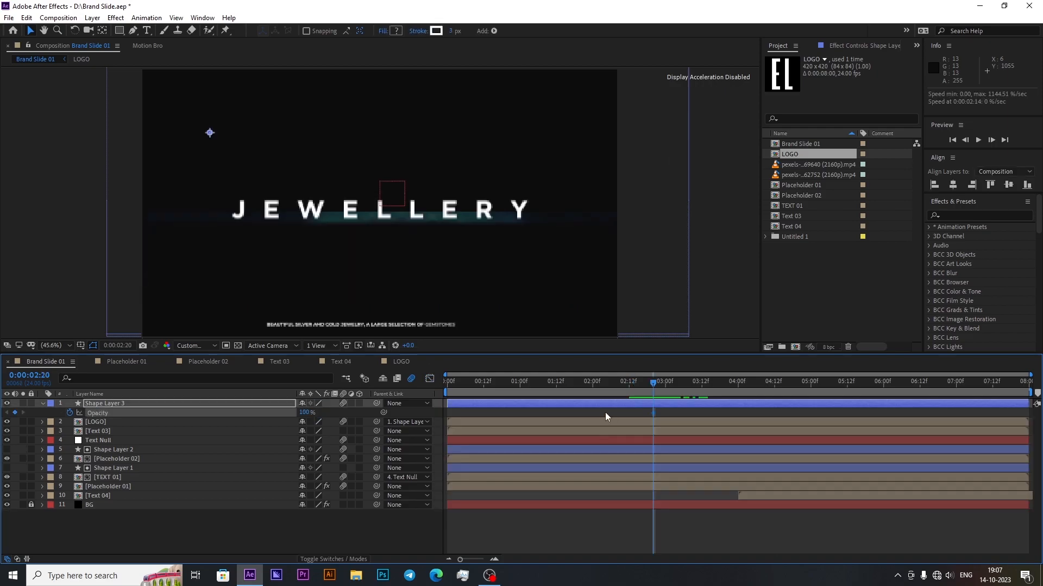
Step: Keyframe Shape Layer 3's opacity from 0% at 0:00:02:20 to 100% at 0:00:03:05
key(u)
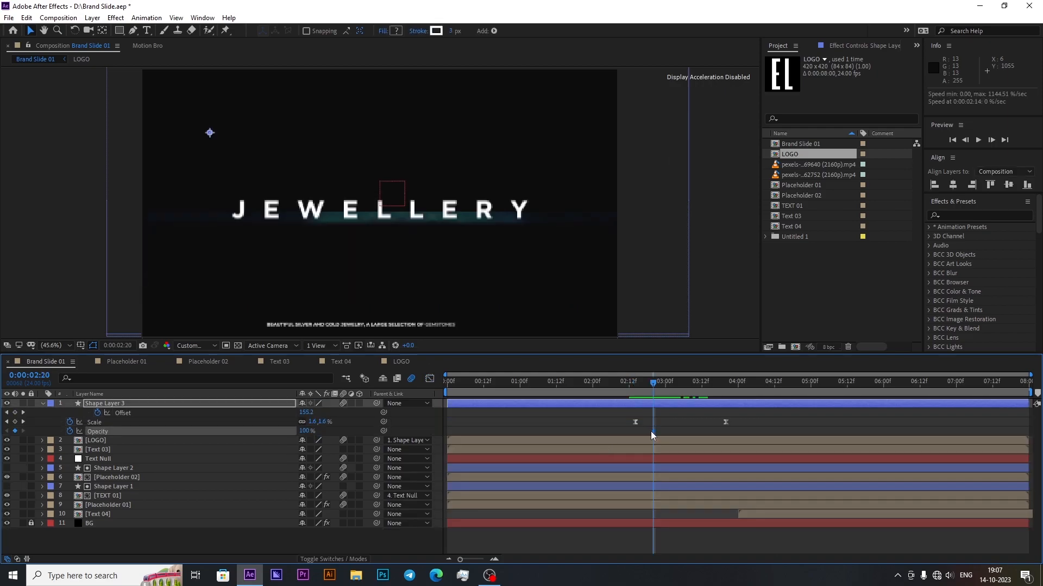
drag(654, 432, 681, 432)
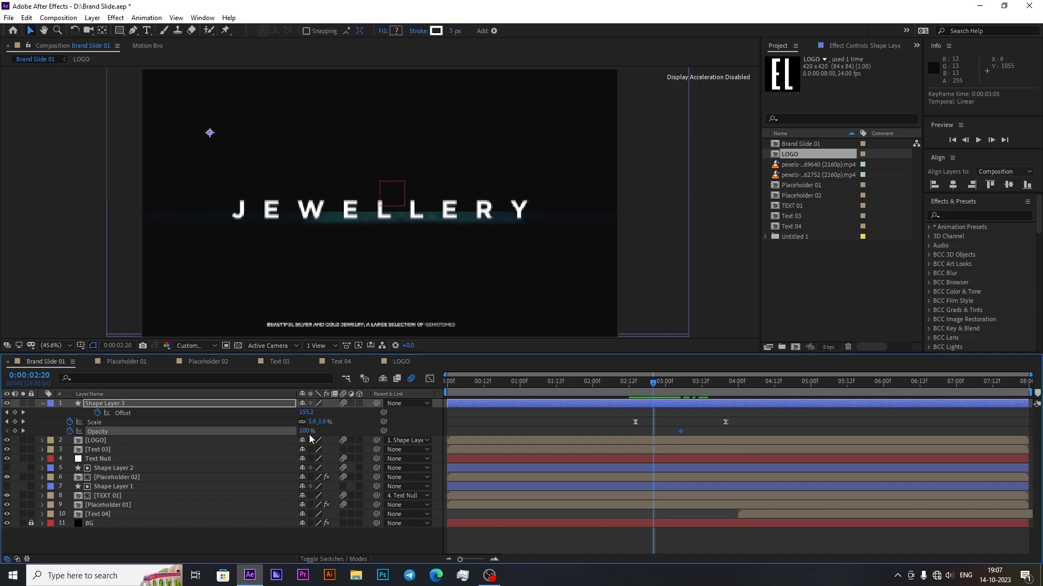
click(702, 431)
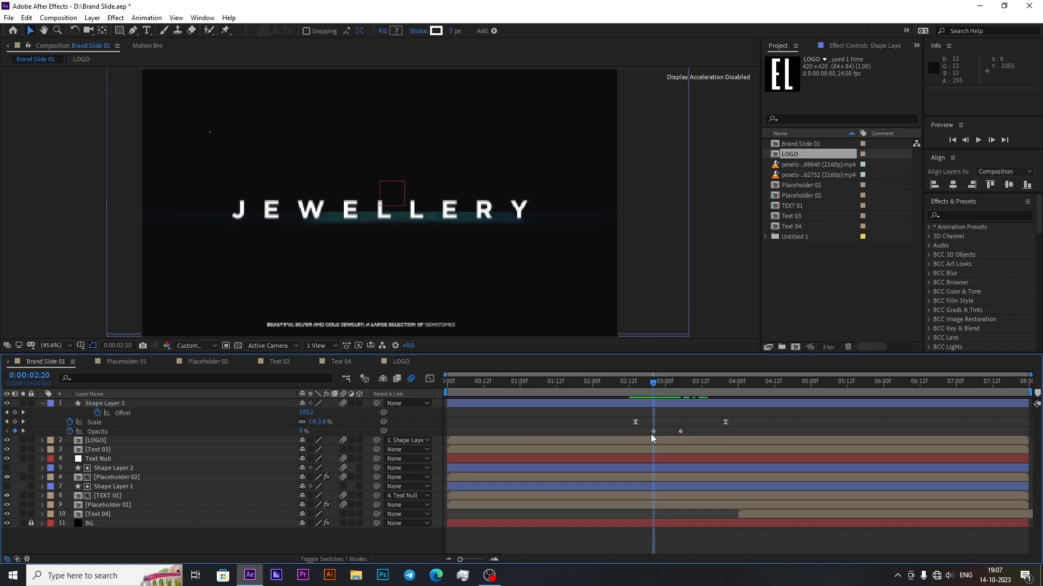
Step: Move Shape Layer 3's 0% opacity keyframe to 0:00:02:14, and add another 0% opacity keyframe at 0:00:03:20
drag(652, 432, 635, 442)
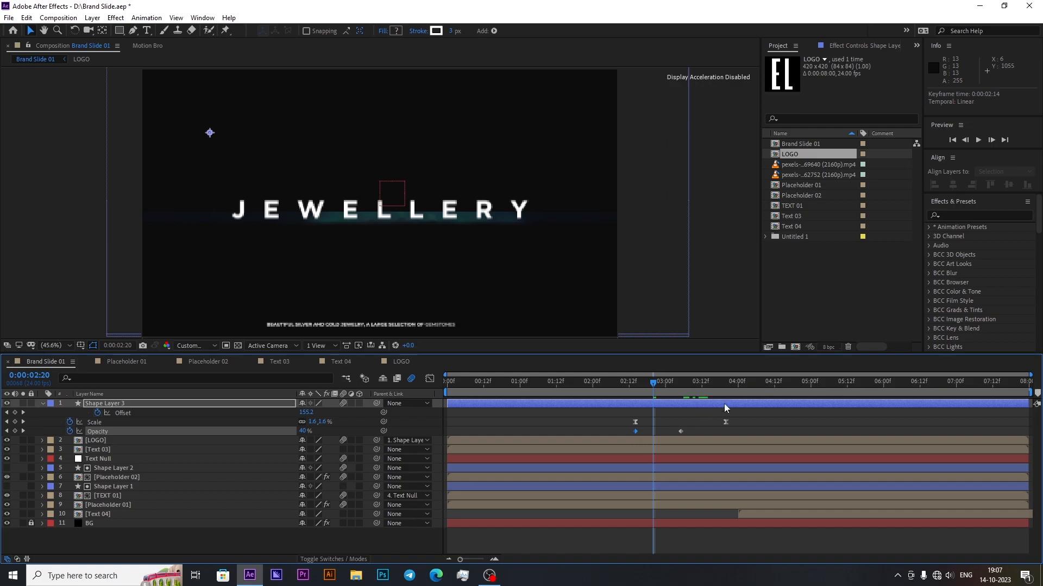
key(space)
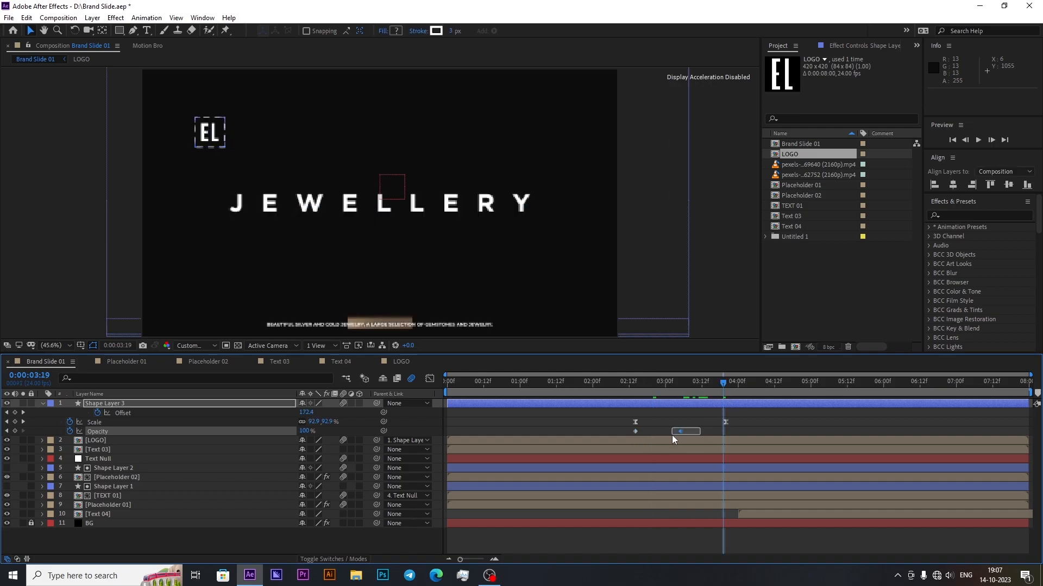
click(635, 431)
click(726, 432)
drag(597, 393, 629, 411)
key(space)
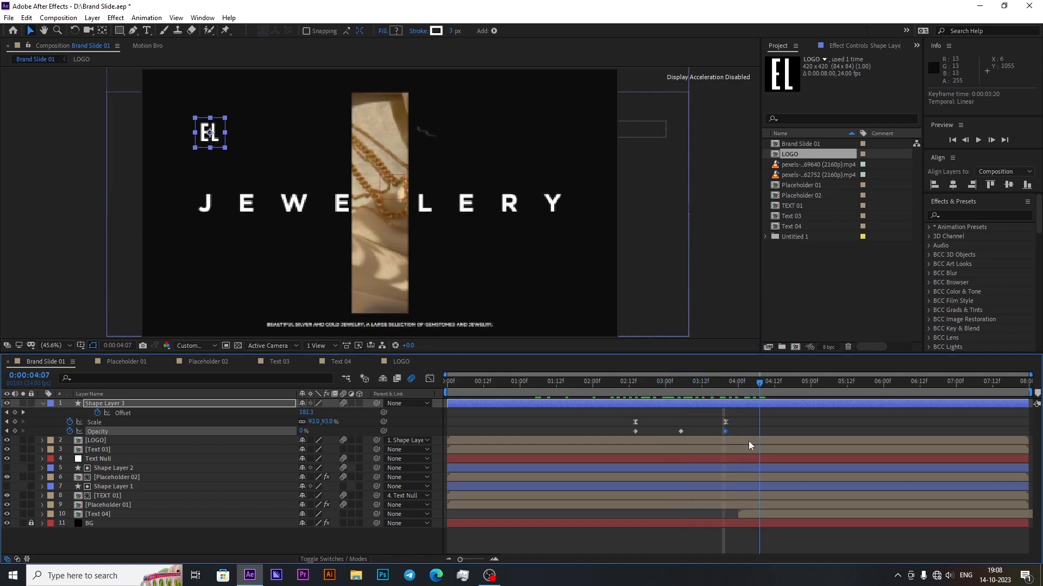
key(space)
Step: Keyframe Shape Layer 3's opacity at 100% at 0:00:04:01
drag(731, 441, 741, 441)
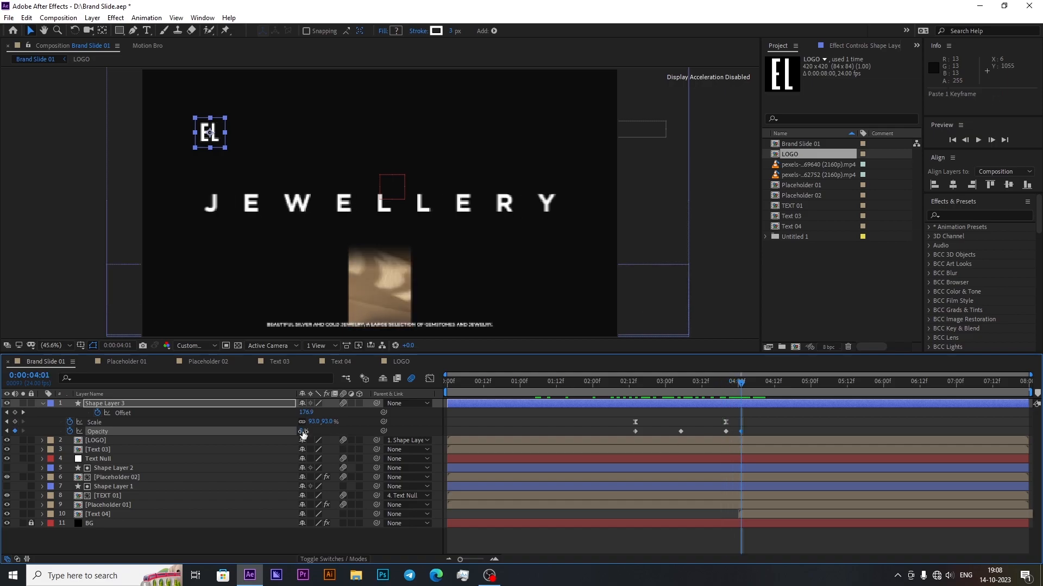
click(654, 435)
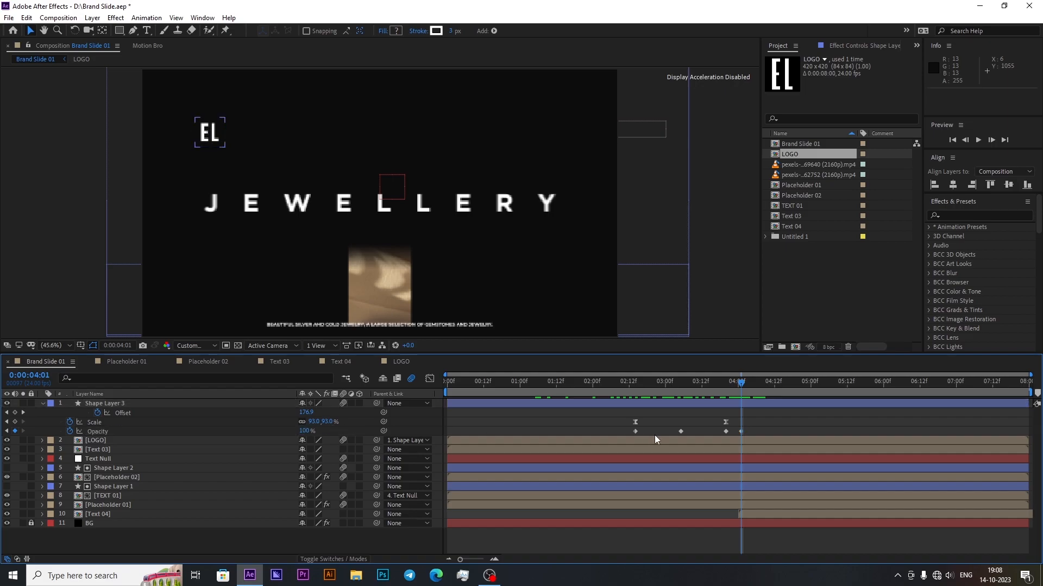
click(742, 432)
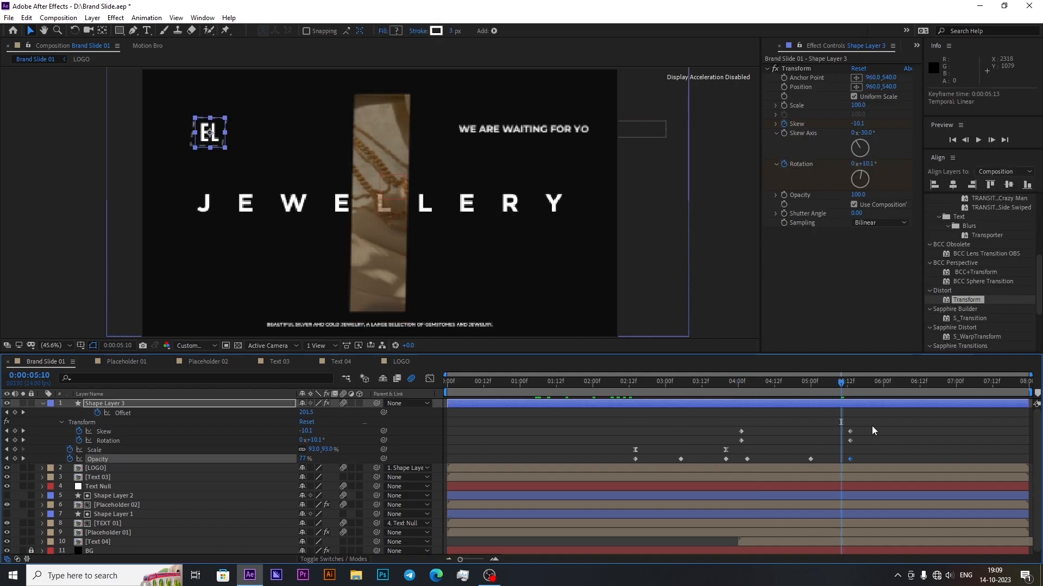
Step: Easy-ease Shape Layer 3's skew, rotation, scale and opacity keyframes, check them in the graph editor and preview the animation
click(656, 464)
drag(878, 425, 589, 466)
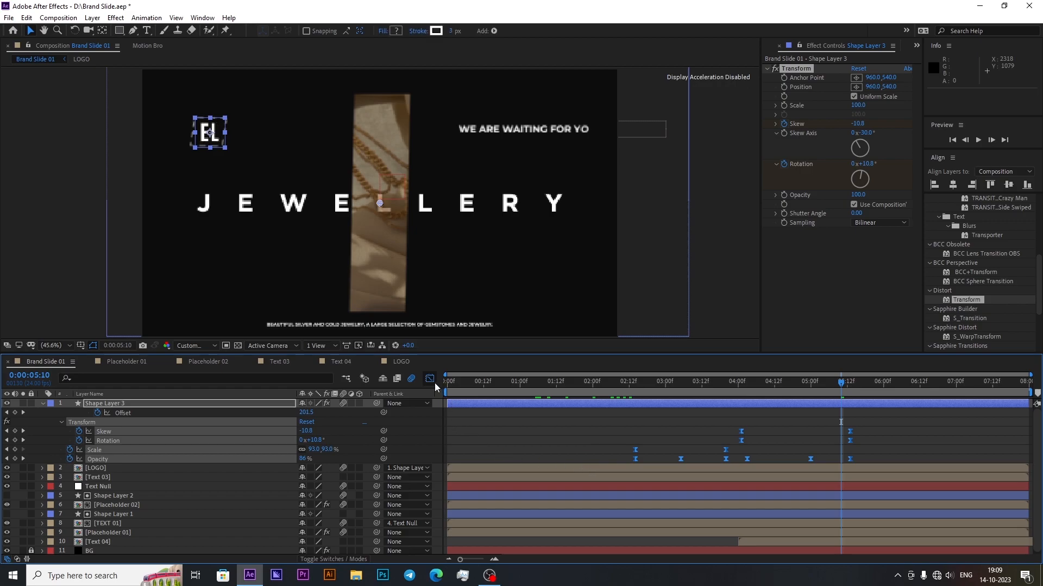
click(430, 379)
drag(837, 501, 822, 502)
drag(576, 405, 810, 486)
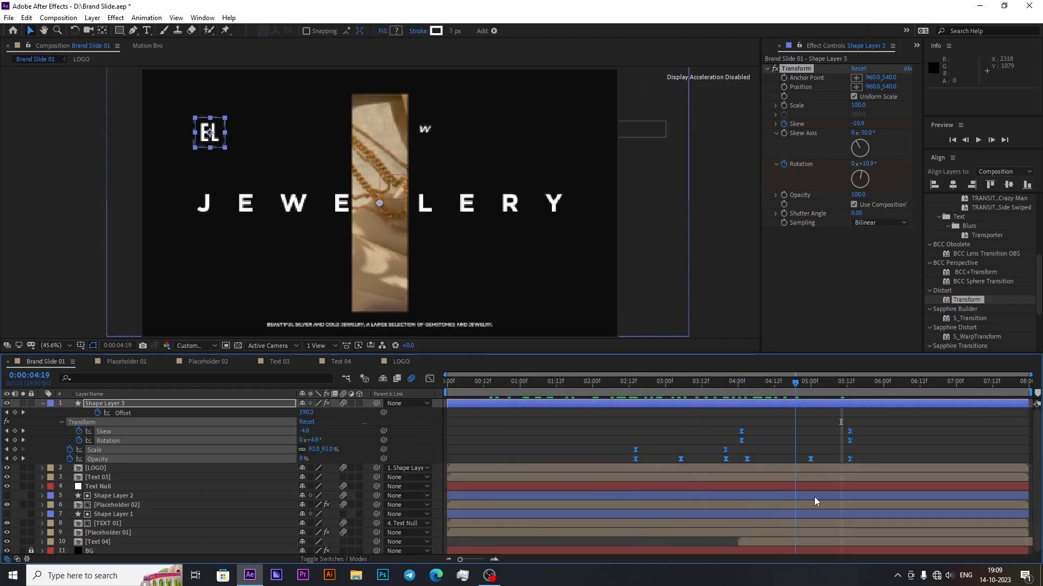
click(787, 441)
drag(743, 385, 671, 432)
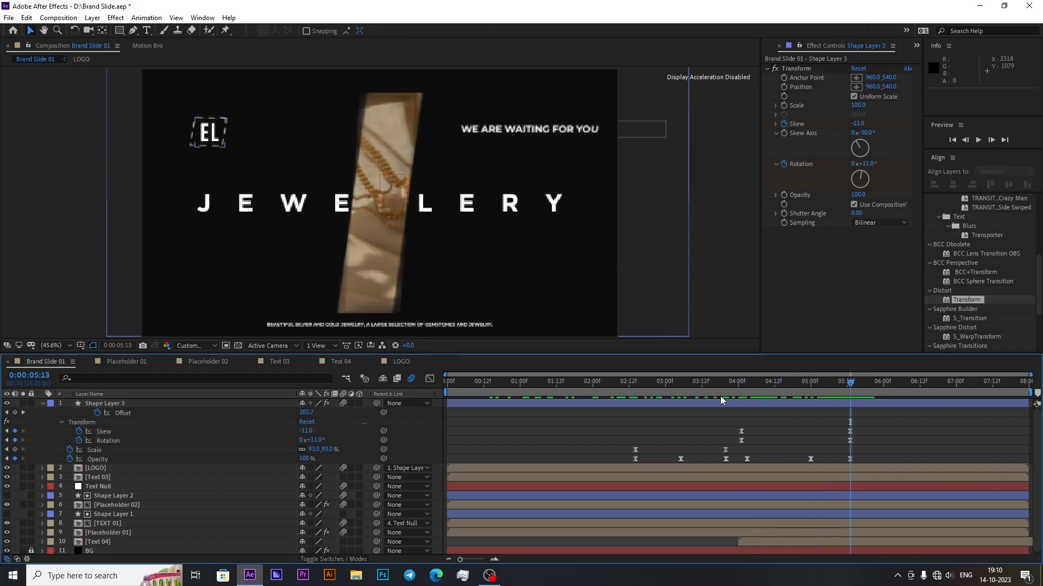
Step: Set the size of Shape Layer 3's Rectangle Path 1 to 150 and preview the logo animation
key(j)
key(j)
key(j)
key(k)
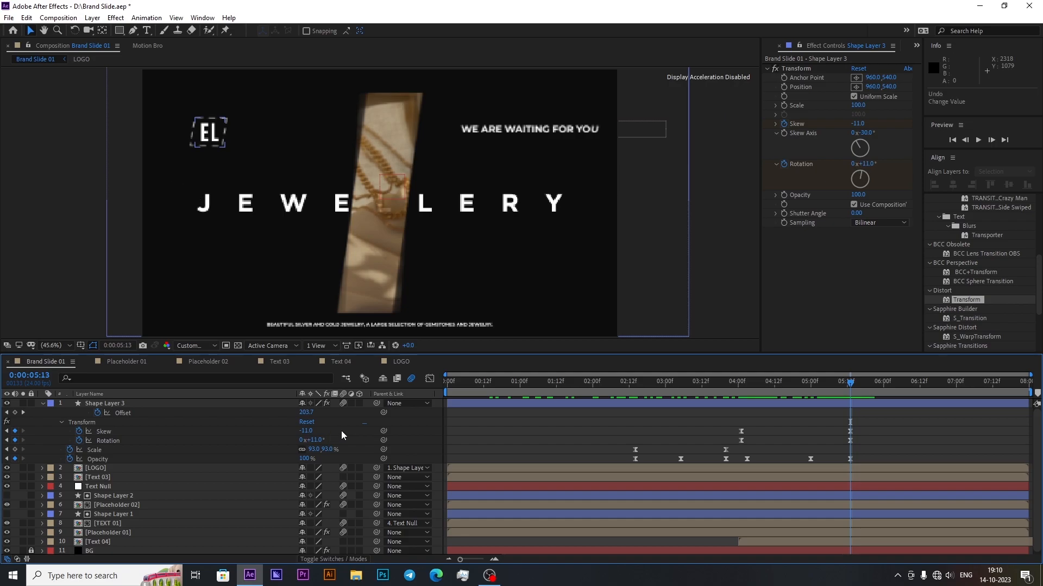
click(230, 404)
key(u)
key(u)
click(306, 495)
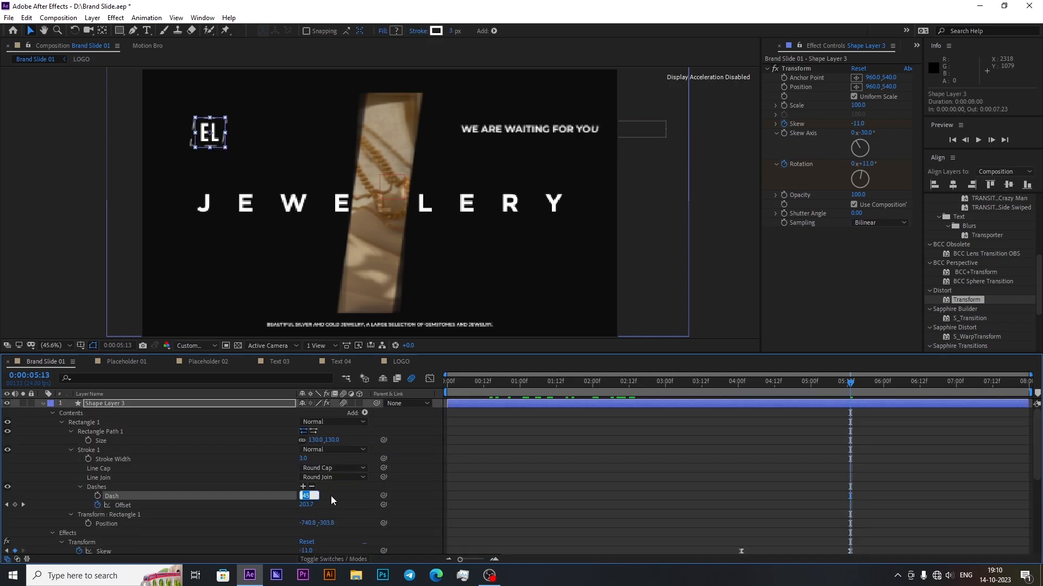
key(Return)
click(314, 440)
text(150)
key(Return)
click(43, 403)
drag(695, 381, 819, 463)
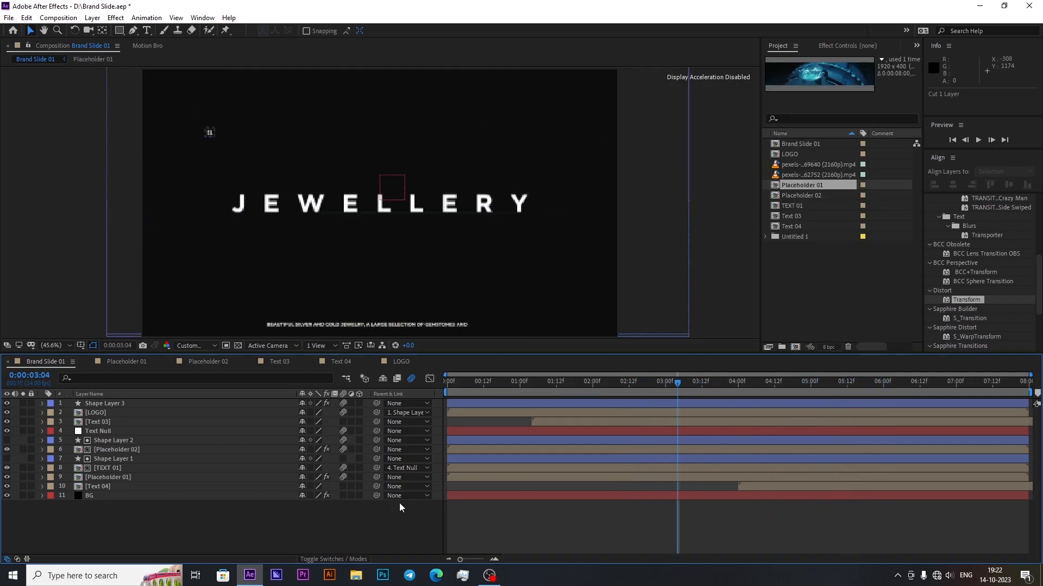
Step: Paste the pexels-tima-miroshnichenko-6262752 footage, place it directly above BG and flip it horizontally and vertically
key(ctrl+v)
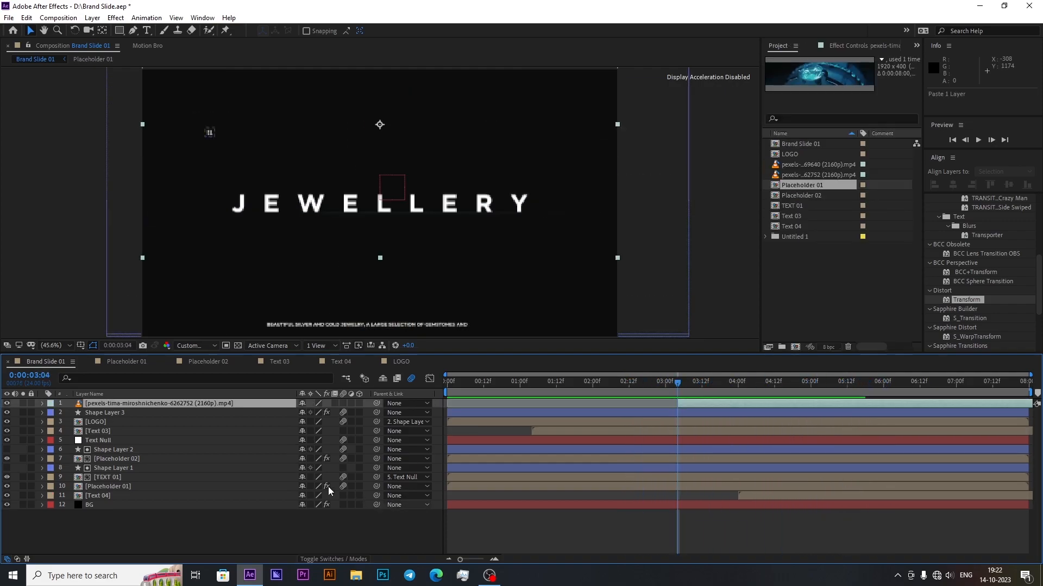
drag(195, 403, 195, 500)
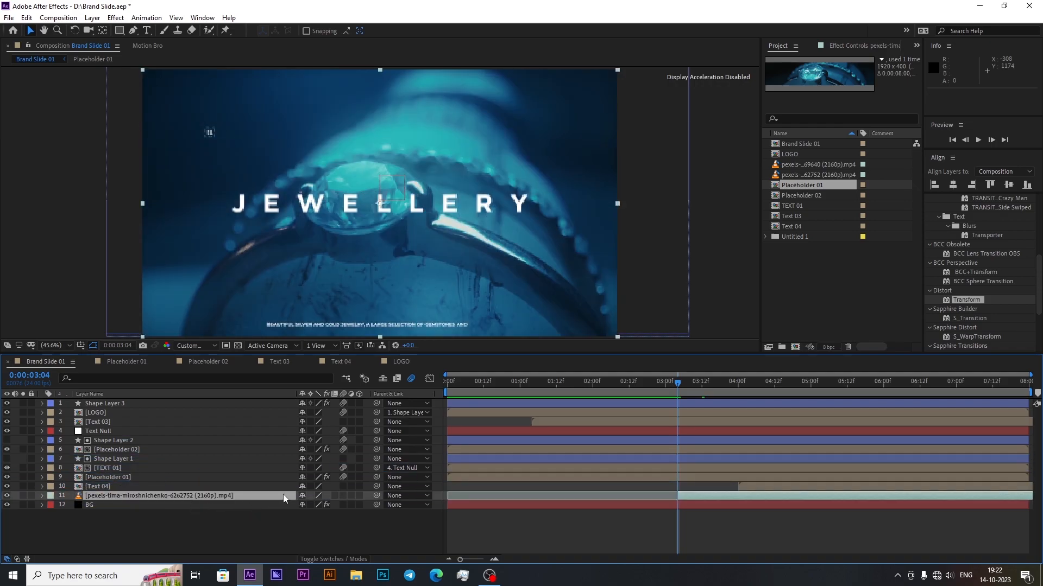
right_click(728, 494)
Step: Add position, scale and opacity keyframes to the pasted footage layer and move them to 0:00:04:06
key(t)
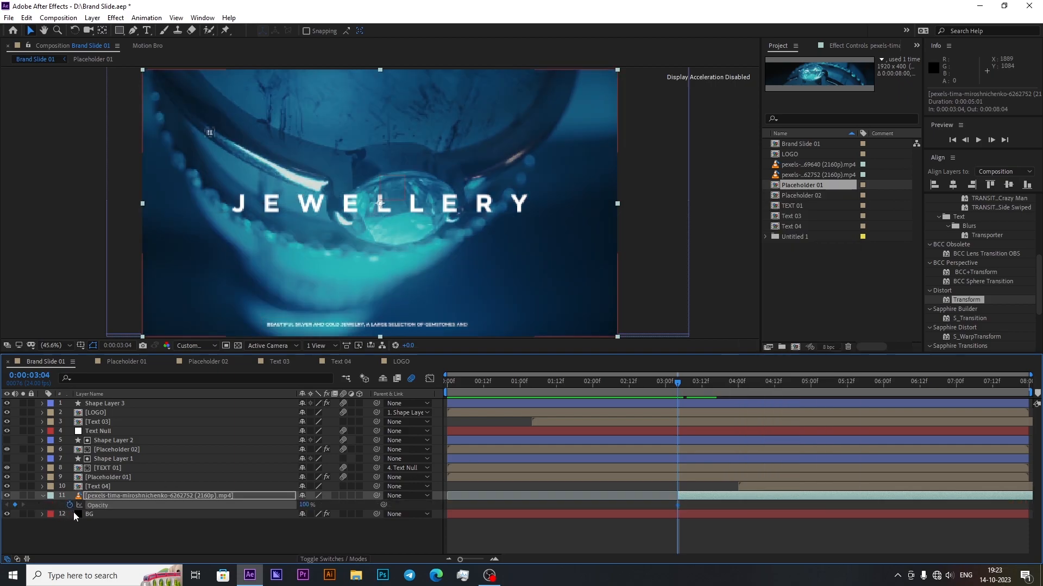
key(alt+shift+p)
click(75, 513)
key(alt+shift+s)
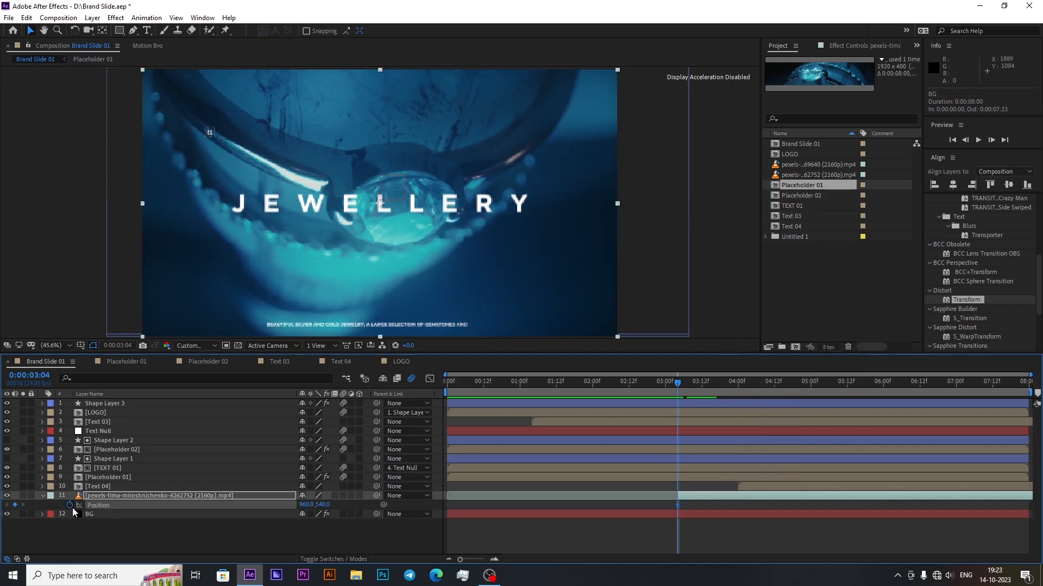
key(alt+shift+t)
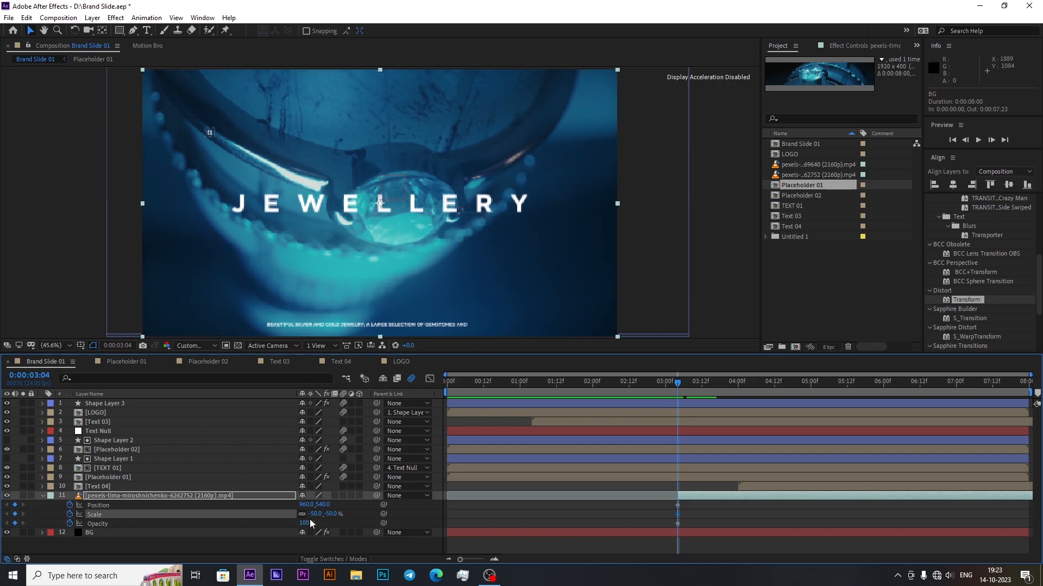
click(327, 522)
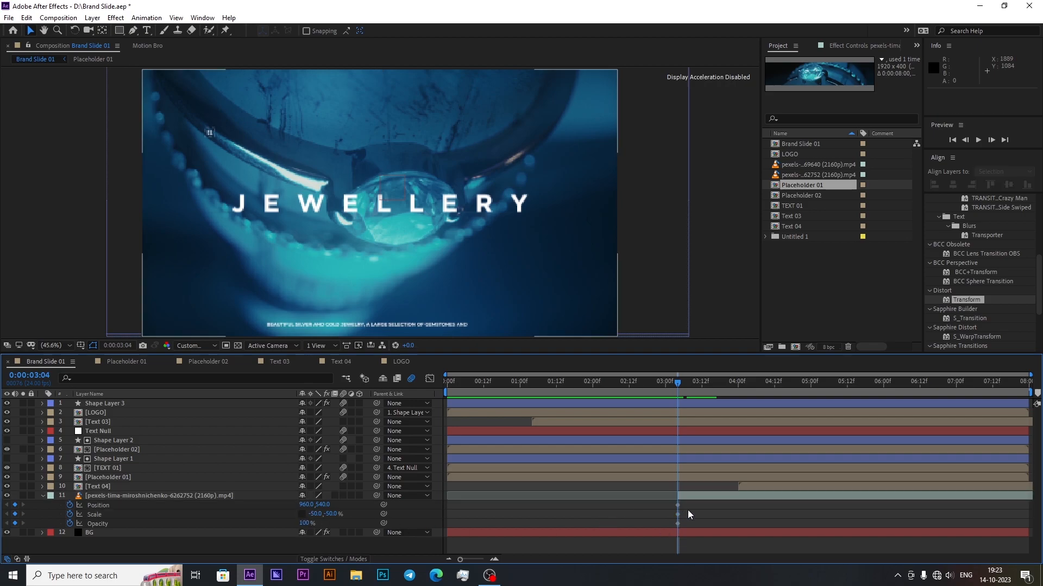
drag(687, 504, 765, 525)
Step: Keyframe the pasted footage layer's opacity from 0% at 0:00:03:01 to 15% at 0:00:04:06
click(304, 524)
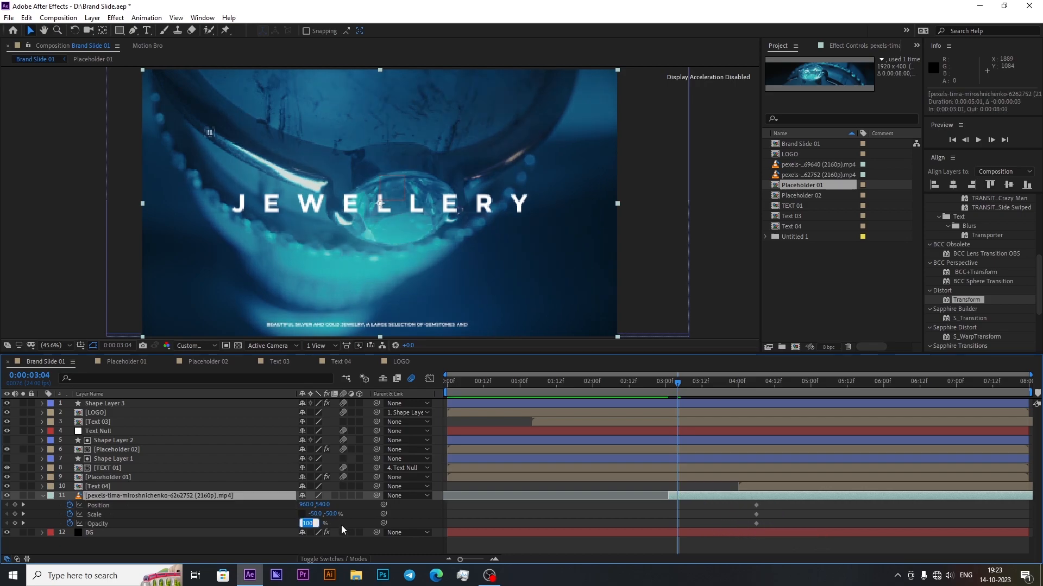
text(0)
click(340, 526)
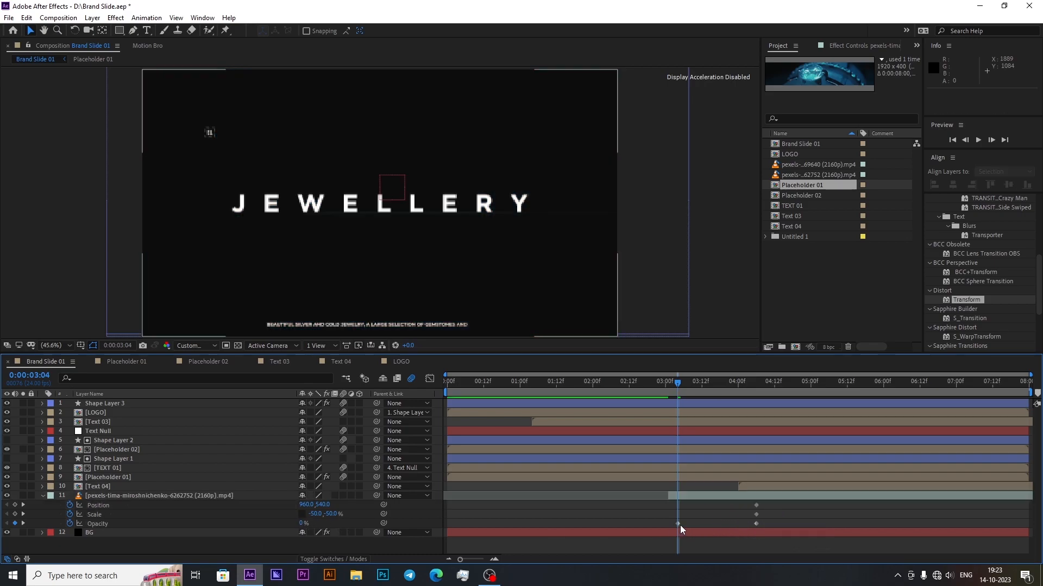
click(677, 524)
drag(673, 524, 665, 524)
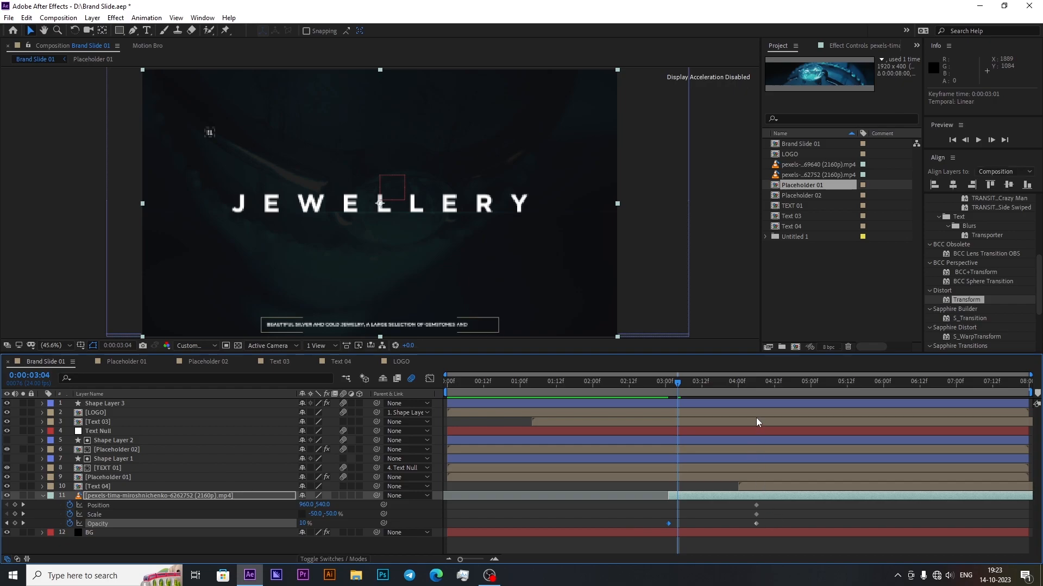
click(757, 387)
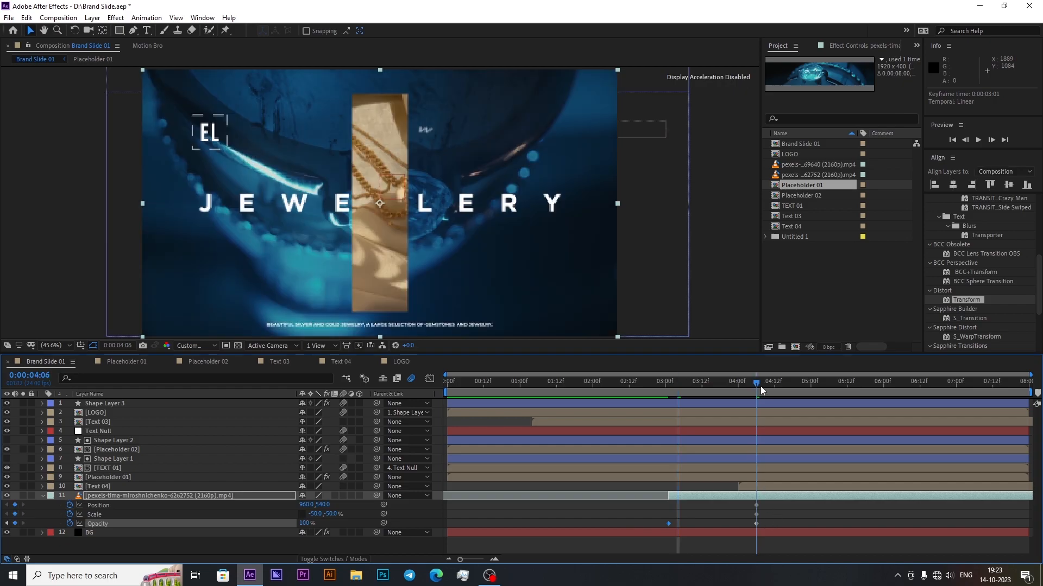
text(15)
click(338, 526)
Step: At 0:00:03:01, keyframe the footage layer's vertical scale at 0% and its position at 960, 580
click(666, 390)
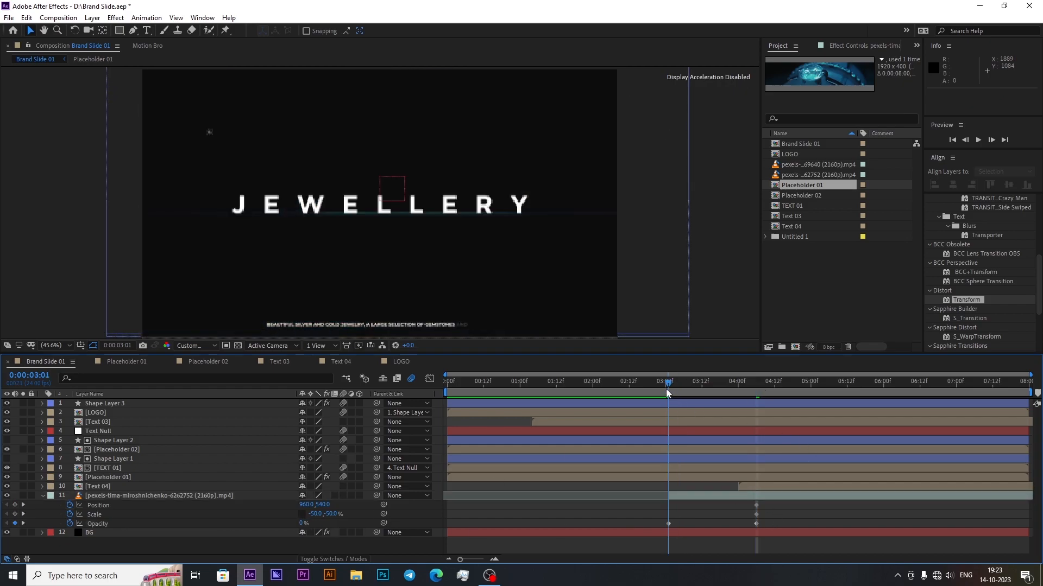
click(675, 496)
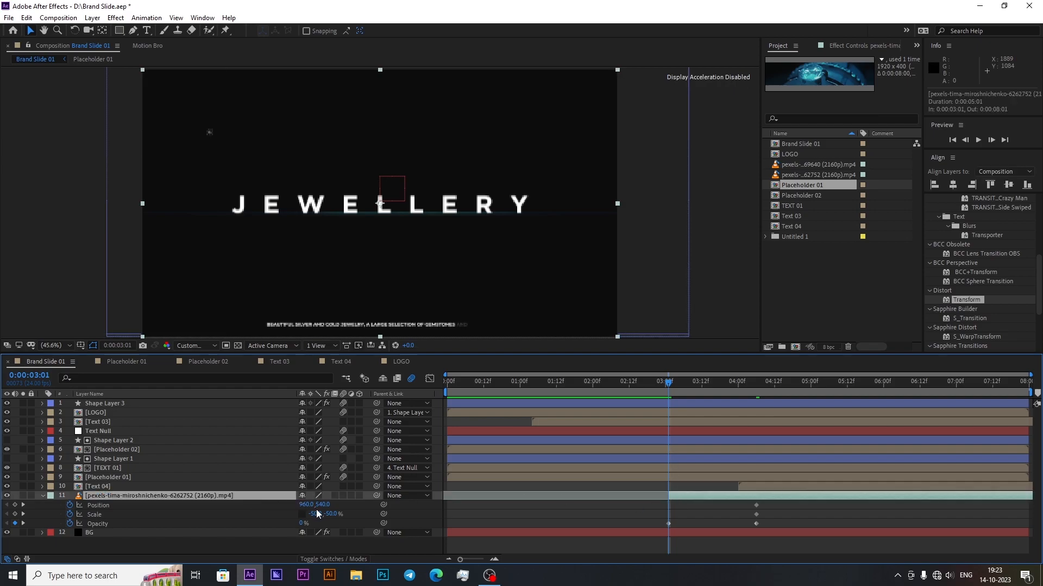
text(0)
click(358, 521)
drag(327, 506, 340, 507)
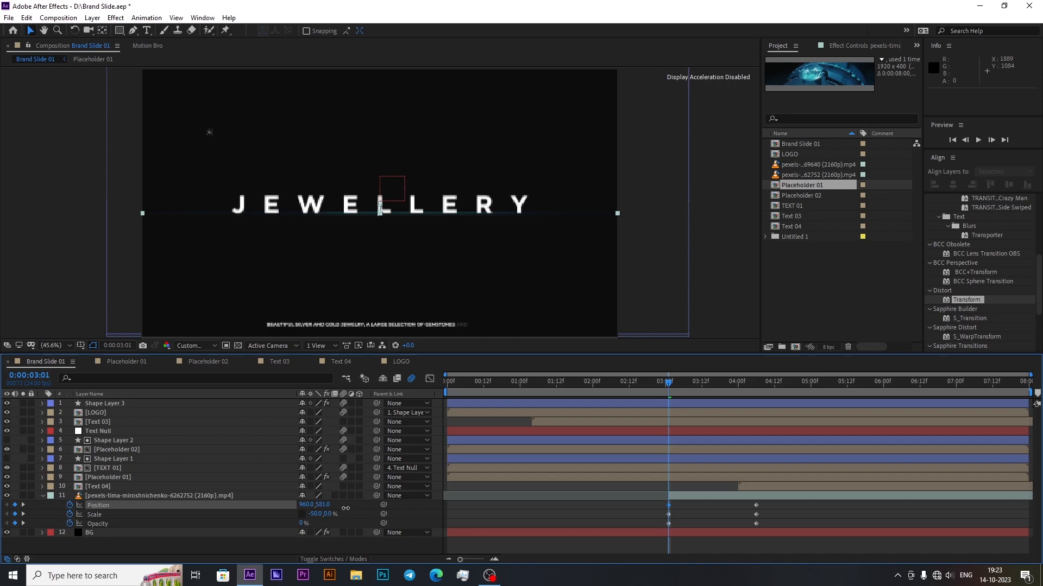
Step: Easy-ease the footage layer's position, scale and opacity keyframes, reshape their speed curves and scrub through the reveal
drag(798, 504, 633, 530)
click(429, 379)
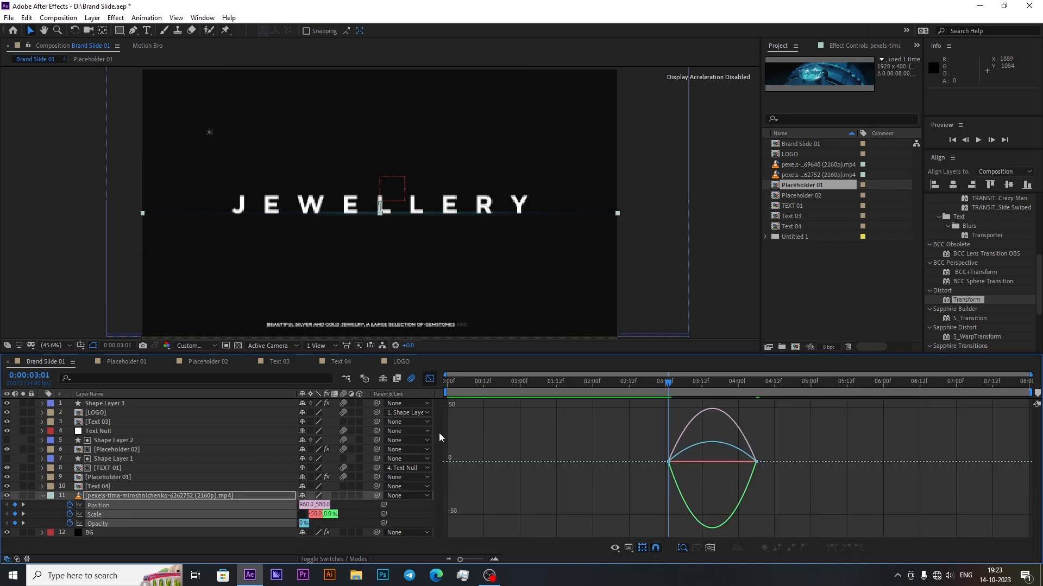
drag(798, 426, 678, 515)
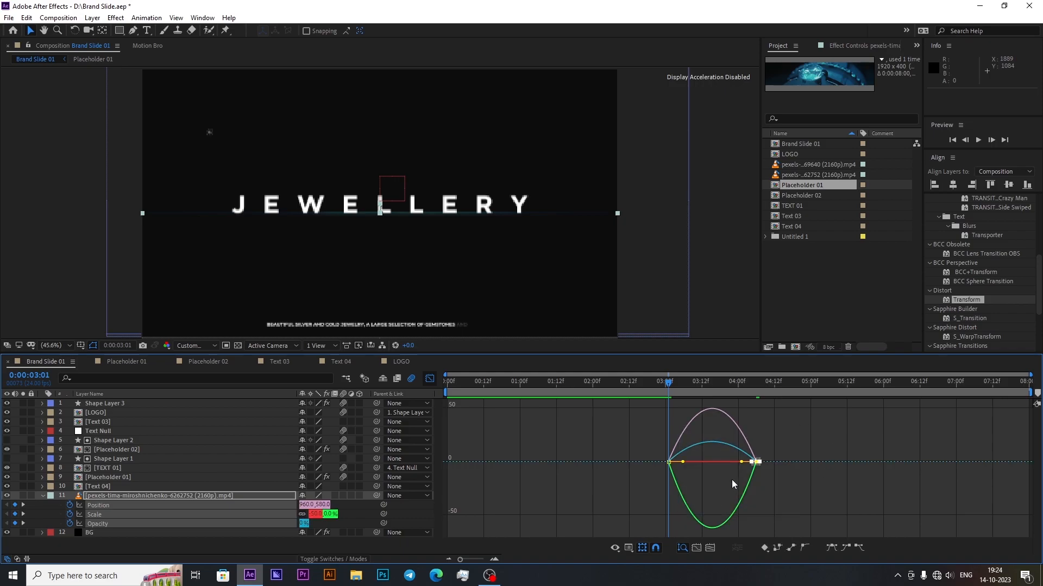
drag(741, 463, 638, 458)
key(shift+F3)
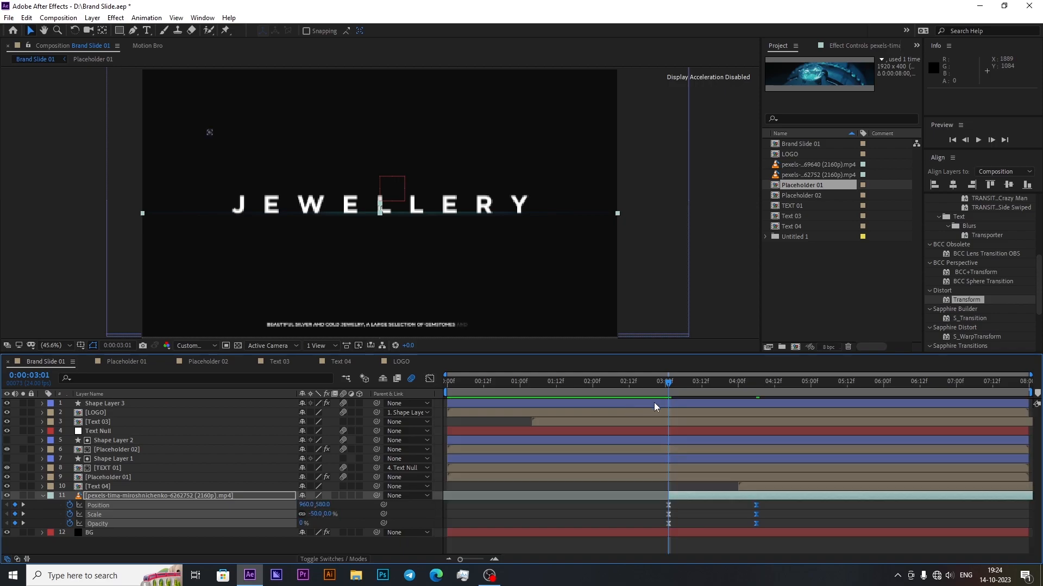
drag(666, 394, 722, 472)
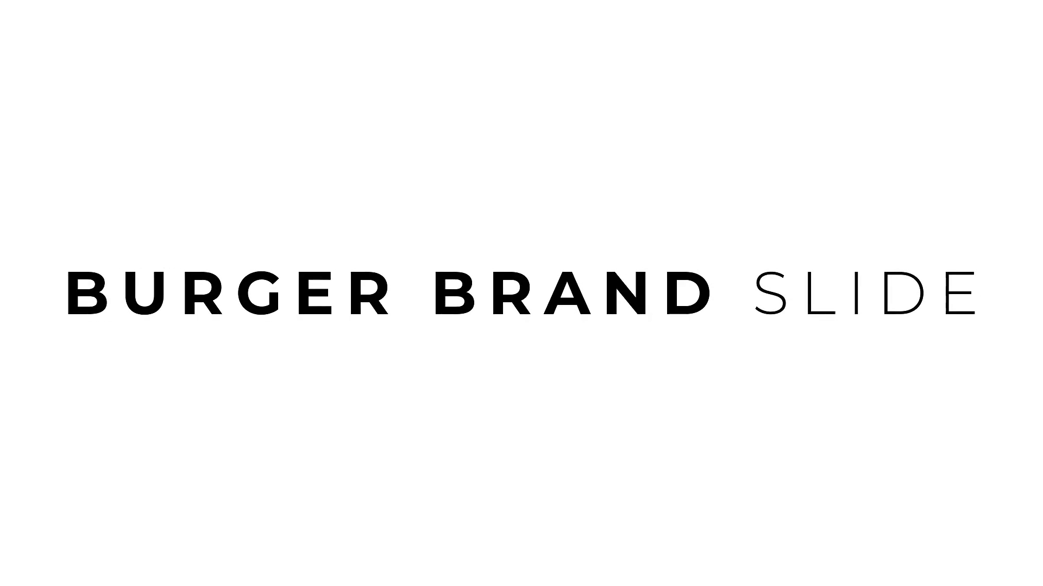
Step: Add a new text layer reading BURGERS to the Brand Slide 02 composition
right_click(106, 363)
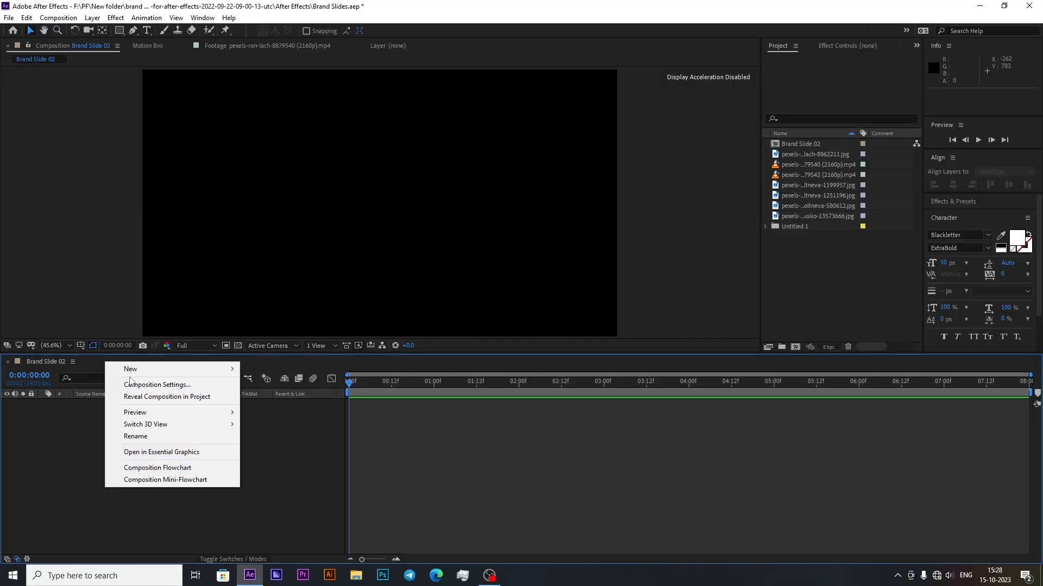
mouse_move(217, 369)
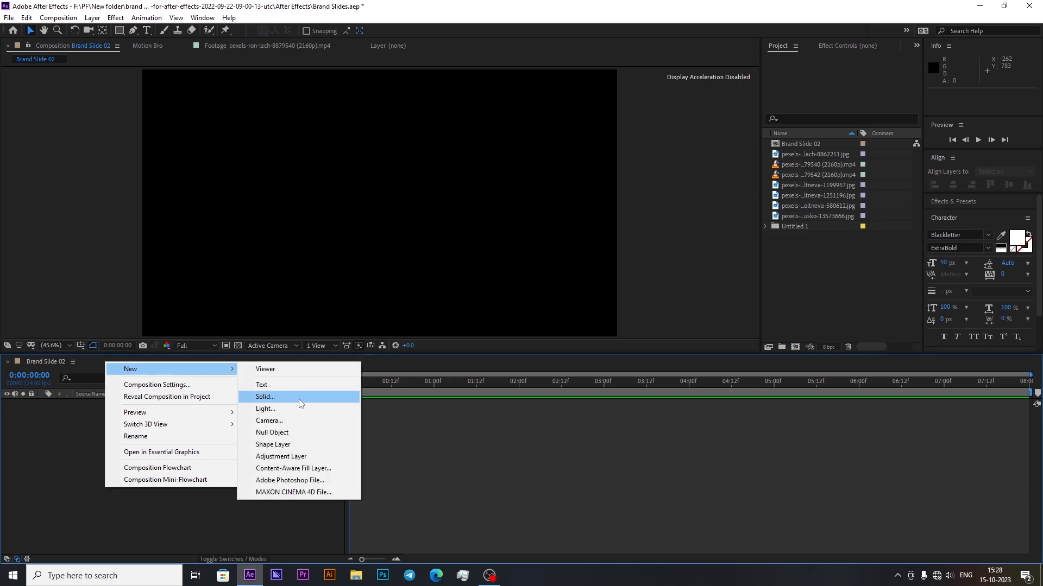
click(301, 387)
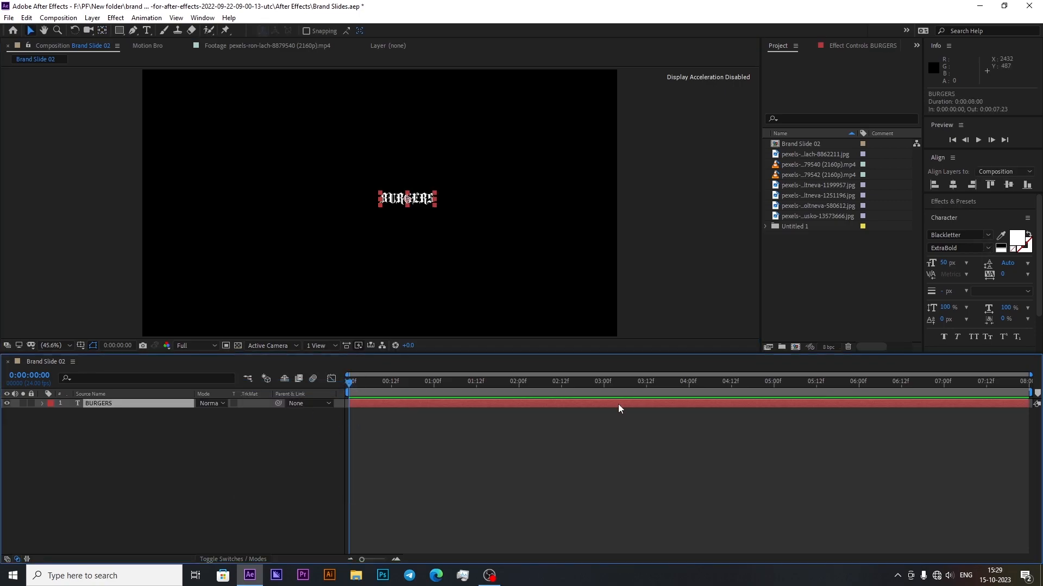
Step: Set the BURGERS text to the Poppins font at 140 px
double_click(619, 405)
click(988, 235)
text(pop)
click(938, 263)
click(942, 263)
key(shift+Up)
key(shift+Up)
key(shift+Up)
key(shift+Up)
key(shift+Up)
key(shift+Up)
key(shift+Up)
key(shift+Up)
key(shift+Up)
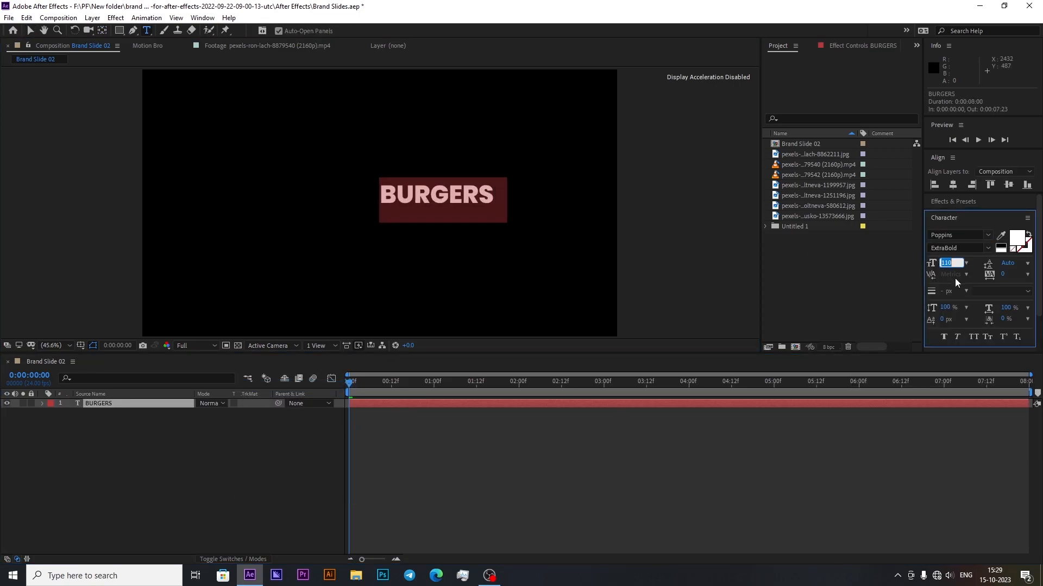
Step: Set the tracking of the BURGERS text to 600
click(1002, 275)
key(shift+Up)
key(shift+Up)
key(shift+Up)
key(shift+Up)
key(shift+Up)
key(shift+Up)
key(shift+Up)
key(shift+Up)
key(shift+Up)
key(shift+Up)
key(shift+Up)
key(shift+Up)
key(shift+Up)
key(shift+Up)
key(shift+Up)
key(shift+Up)
key(shift+Up)
key(shift+Up)
key(shift+Up)
key(shift+Up)
key(shift+Up)
key(shift+Up)
key(shift+Up)
key(shift+Up)
key(shift+Up)
key(shift+Up)
key(shift+Up)
key(shift+Up)
key(shift+Up)
key(shift+Up)
key(shift+Up)
key(shift+Up)
key(shift+Up)
key(shift+Up)
key(shift+Up)
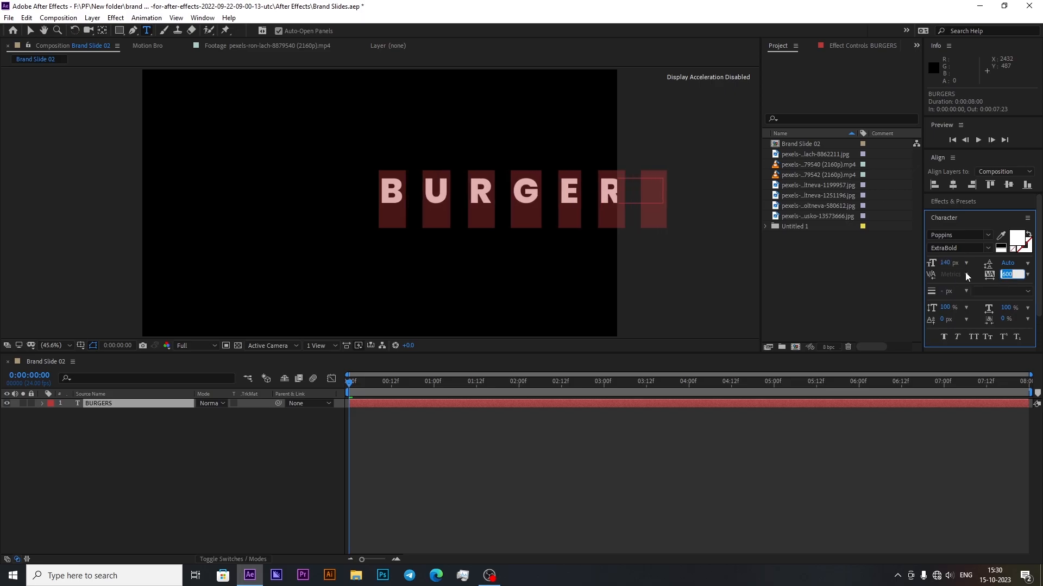
Step: Enlarge the BURGERS text to 200 px and align it to the composition's horizontal and vertical centre
click(944, 263)
key(shift+Up)
key(shift+Up)
key(shift+Up)
click(953, 186)
click(1008, 185)
click(944, 263)
key(shift+Up)
key(shift+Up)
key(shift+Up)
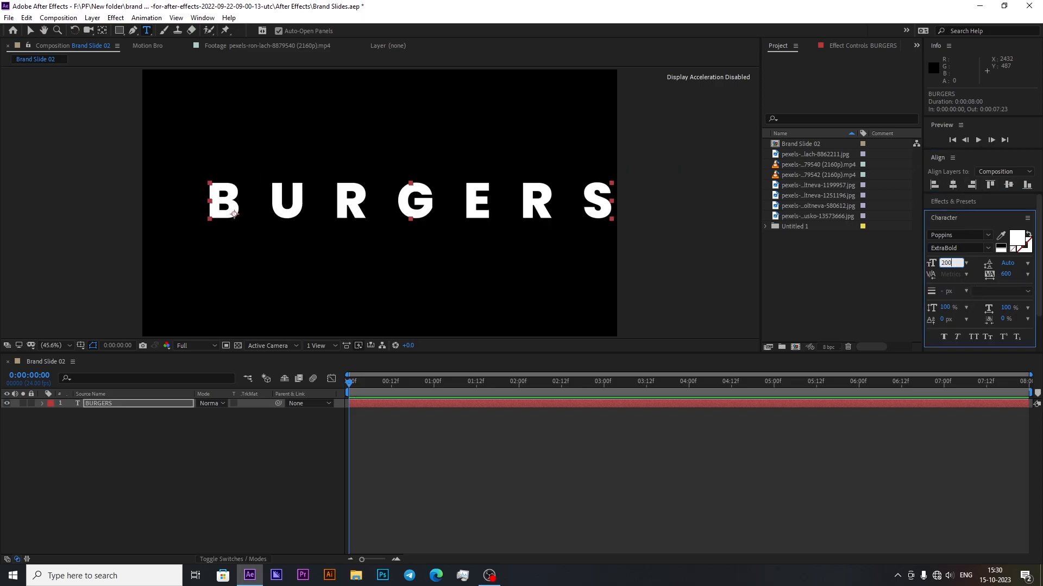
Step: Centre the enlarged BURGERS text horizontally in the composition and leave it deselected
click(953, 185)
key(v)
click(509, 486)
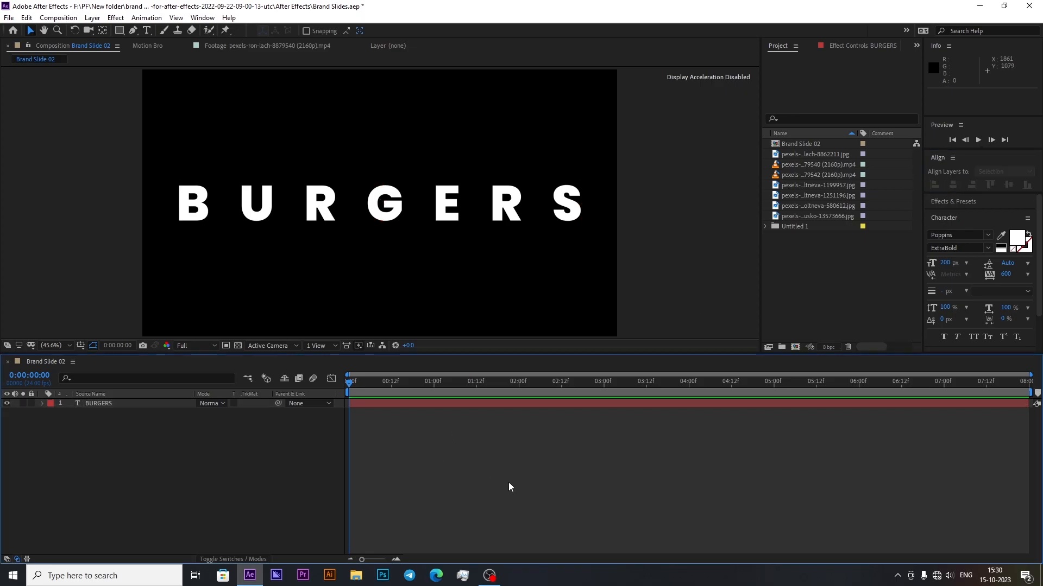
Step: Create shapes from the BURGERS text and delete the original text layer
right_click(397, 404)
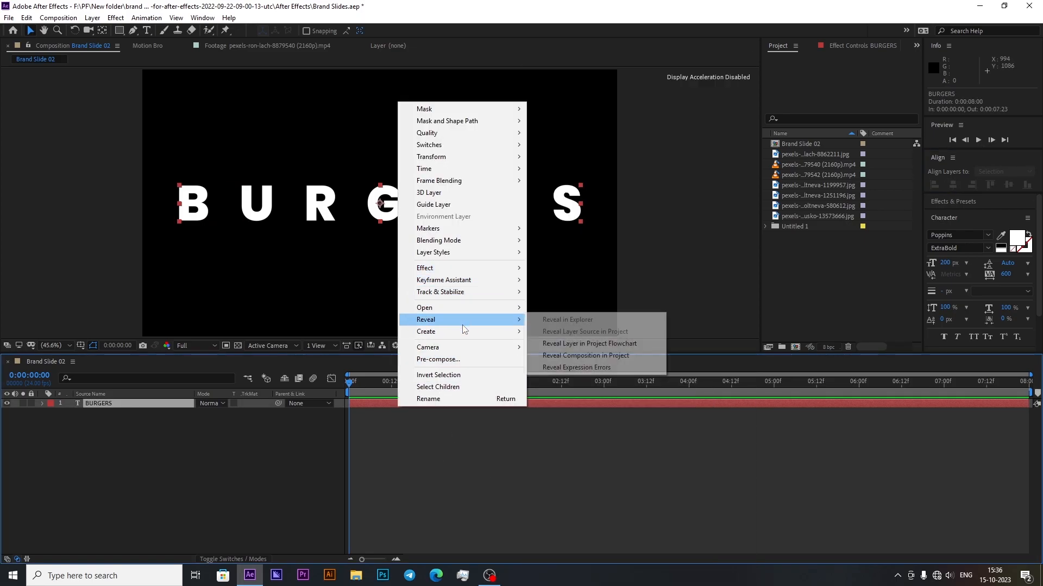
mouse_move(478, 331)
click(573, 343)
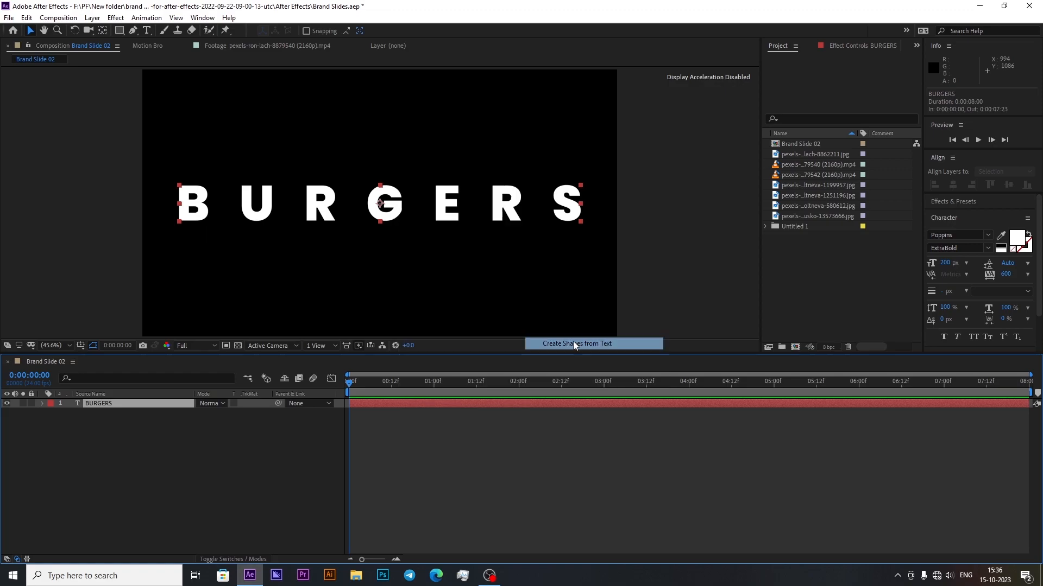
click(122, 414)
key(Delete)
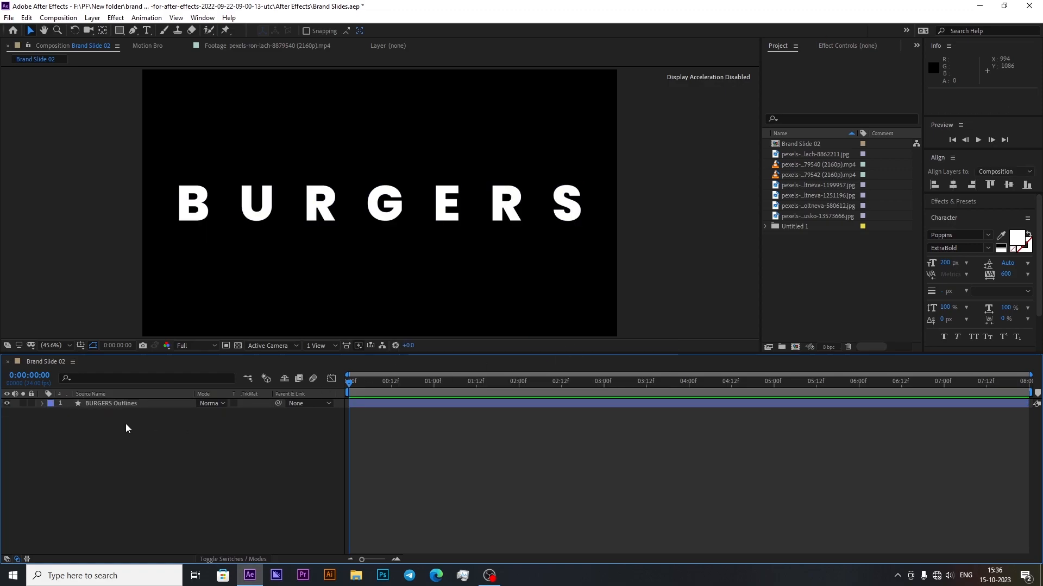
Step: Duplicate the BURGERS Outlines shape layer five times
click(129, 402)
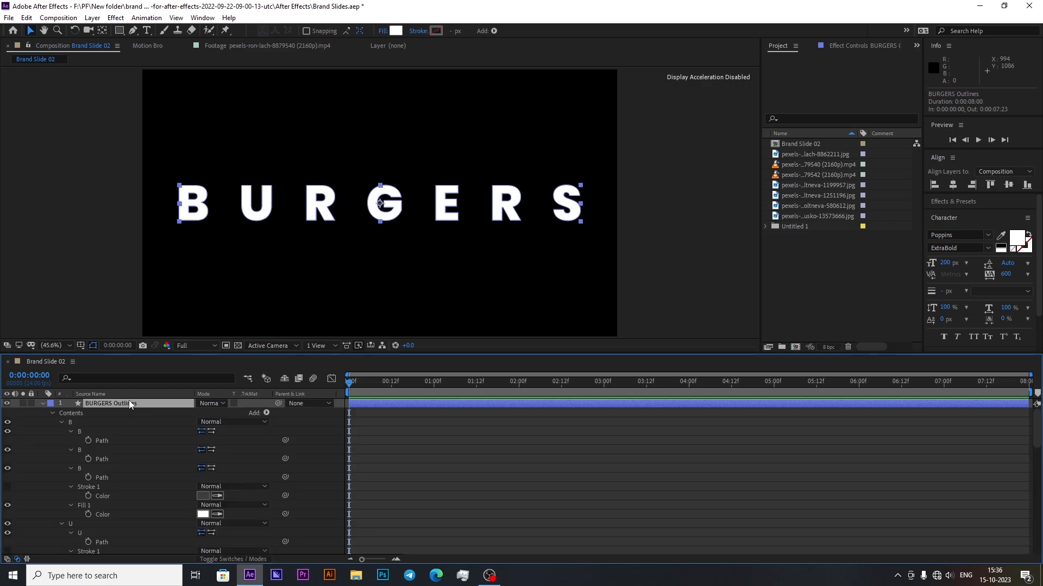
key(ctrl+d)
key(ctrl+d)
key(ctrl+d)
key(ctrl+d)
key(ctrl+d)
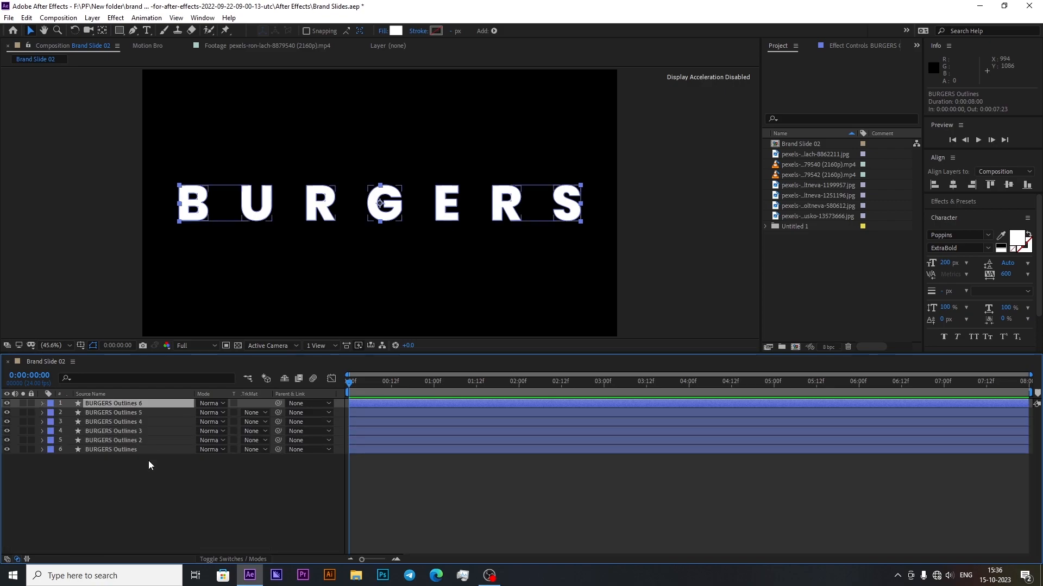
Step: Rename the three lowest outline layers, from the bottom up, as B, U and R
right_click(163, 450)
text(B)
right_click(149, 440)
click(160, 434)
text(U)
right_click(147, 431)
click(159, 425)
text(R)
Step: Rename the remaining three outline layers, from the bottom up, as G, E and R
right_click(147, 422)
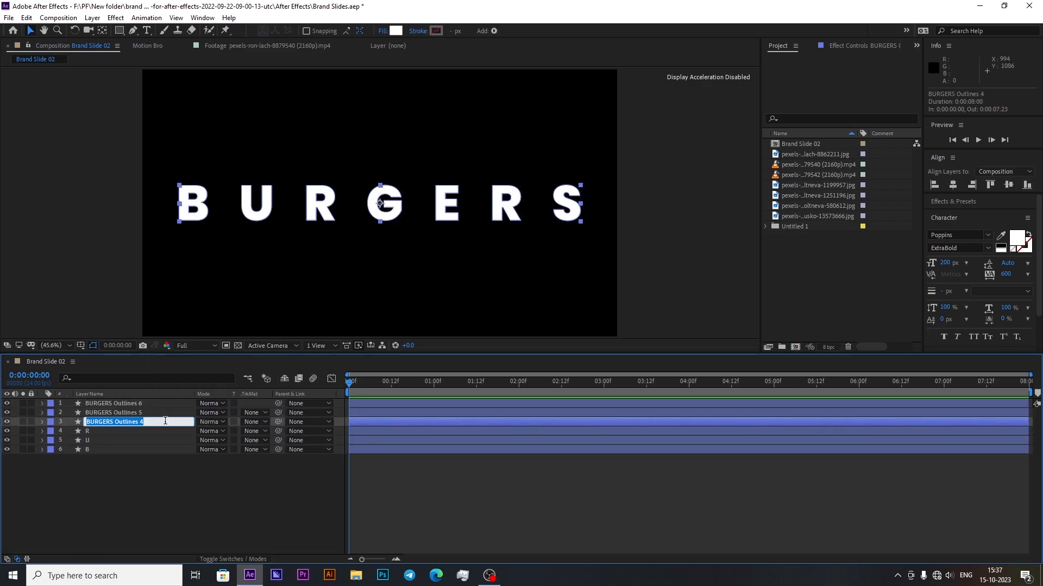
click(154, 407)
text(E)
right_click(146, 410)
right_click(145, 404)
click(169, 397)
text(R)
click(112, 465)
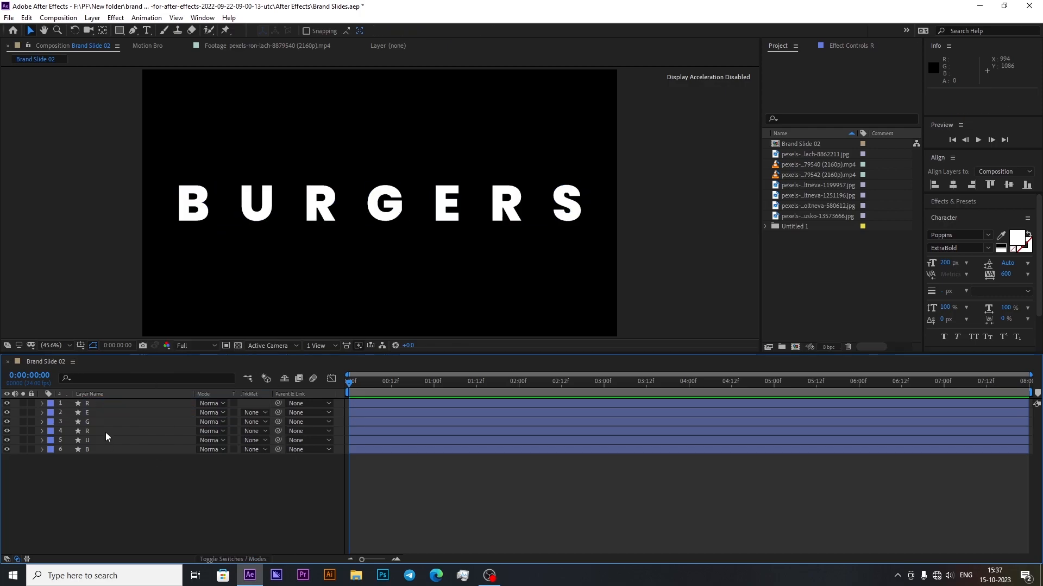
Step: Duplicate the topmost R layer and rename the copy as S
click(112, 404)
key(ctrl+d)
right_click(140, 405)
click(160, 398)
text(S)
click(134, 483)
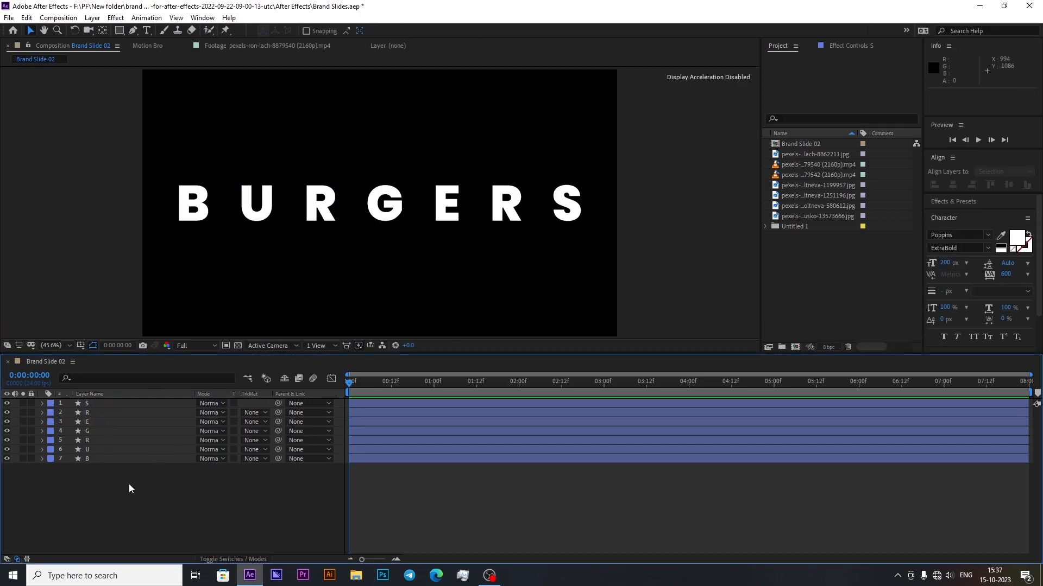
Step: Delete the U, R, G, E, R and S letter groups from the B layer's contents, then collapse the layer
click(43, 459)
click(52, 468)
click(78, 486)
shift+click(86, 533)
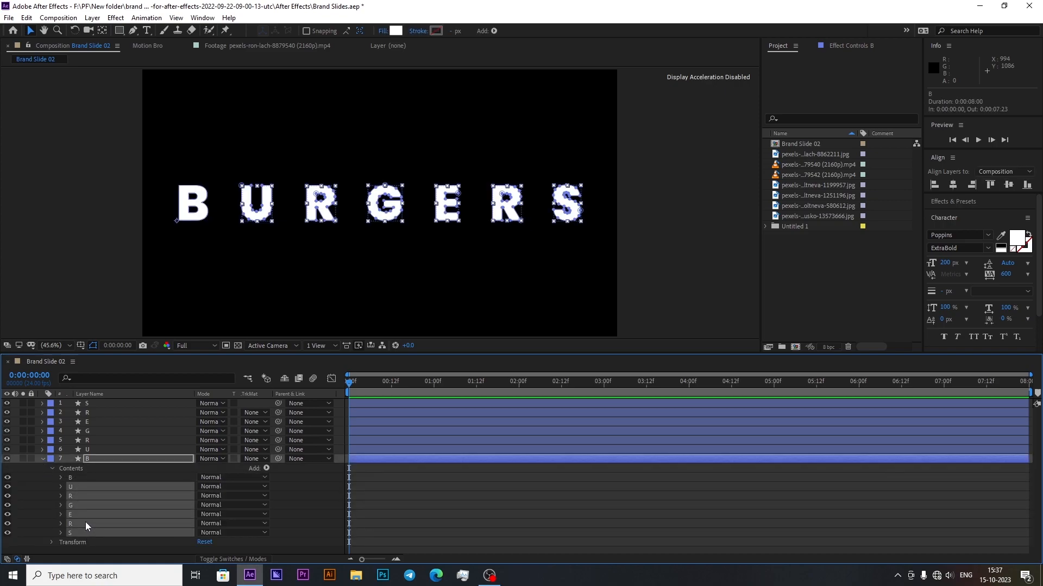
key(Delete)
key(Caps_Lock)
click(43, 459)
Step: Select every letter group except U in the U layer's contents
click(42, 451)
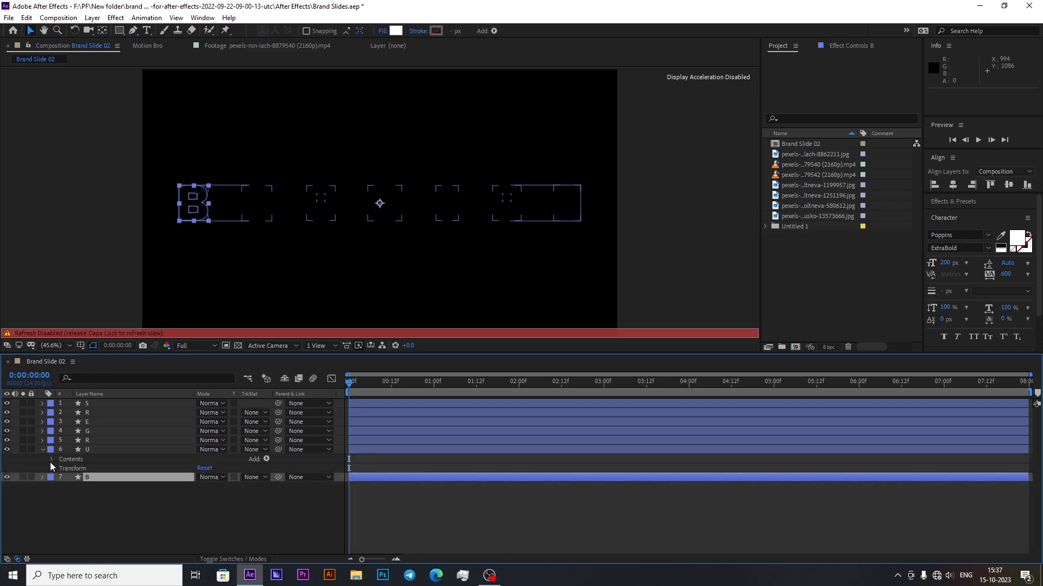
click(52, 460)
click(78, 469)
key(ctrl+a)
ctrl+click(77, 470)
ctrl+click(79, 470)
ctrl+click(80, 479)
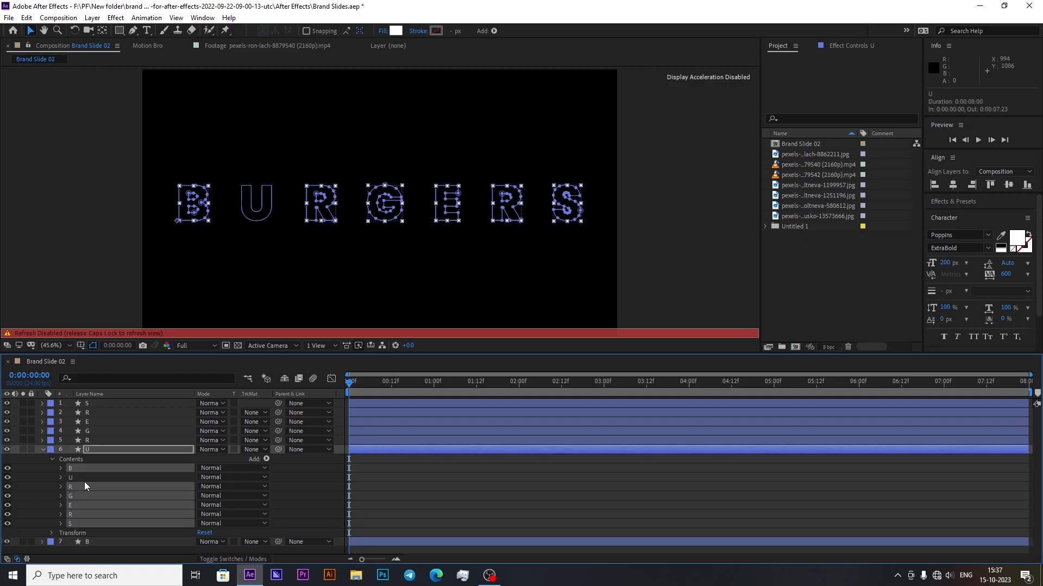
Step: Delete all letter groups except the matching letter from the contents of the U layer and the R layer above it
key(Delete)
click(43, 446)
click(43, 441)
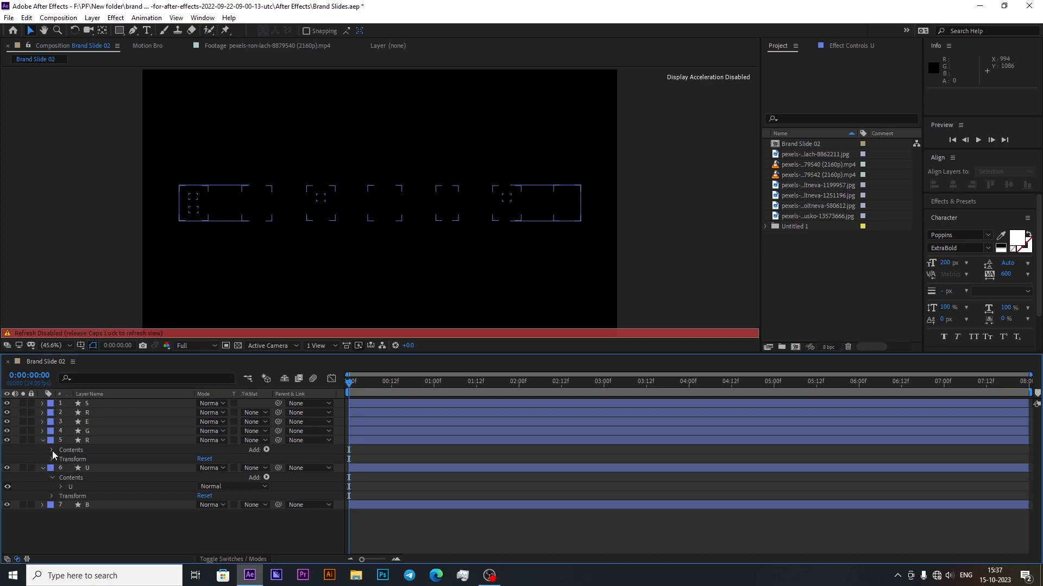
click(52, 450)
click(77, 460)
key(ctrl+a)
ctrl+click(77, 477)
key(Delete)
Step: Delete all letter groups except the matching letter from the contents of the G and E layers
click(42, 431)
click(52, 441)
click(78, 451)
click(82, 477)
key(ctrl+a)
ctrl+click(82, 477)
key(Delete)
Step: Delete all letter groups except the R from the contents of the R layer just below the S layer
click(43, 413)
click(53, 422)
key(ctrl+a)
ctrl+click(78, 477)
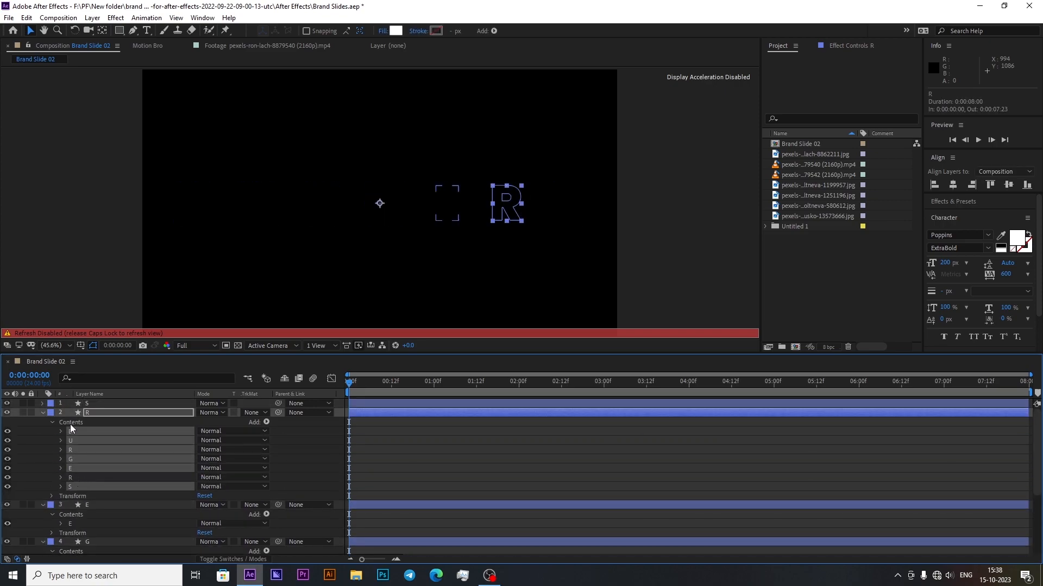
key(Delete)
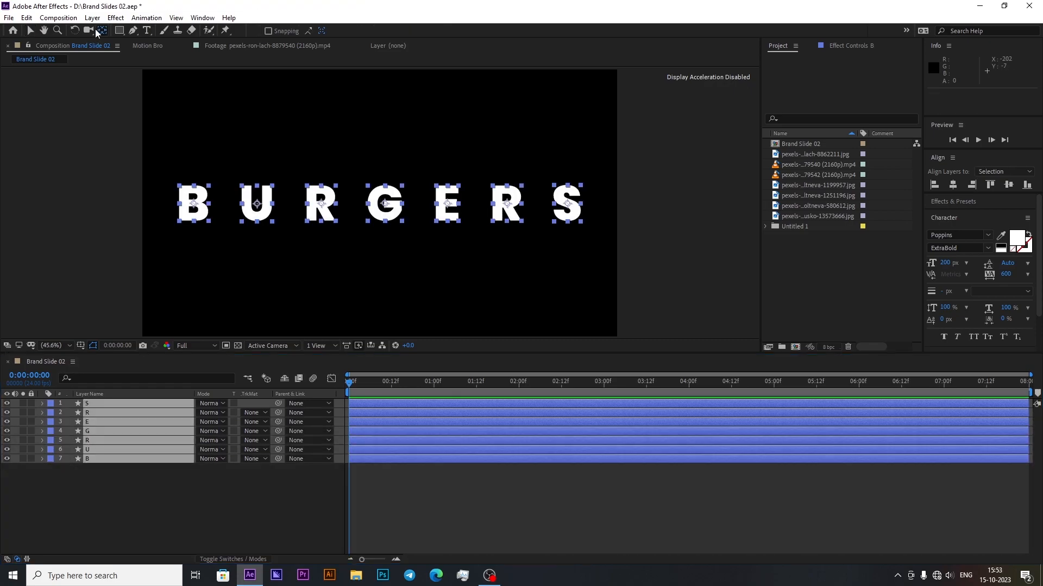
Step: Keyframe the B layer's Position, holding its current place at 1:00 and lowering it to Y about 735 at 0:00
click(29, 30)
click(100, 465)
click(100, 461)
key(p)
click(70, 468)
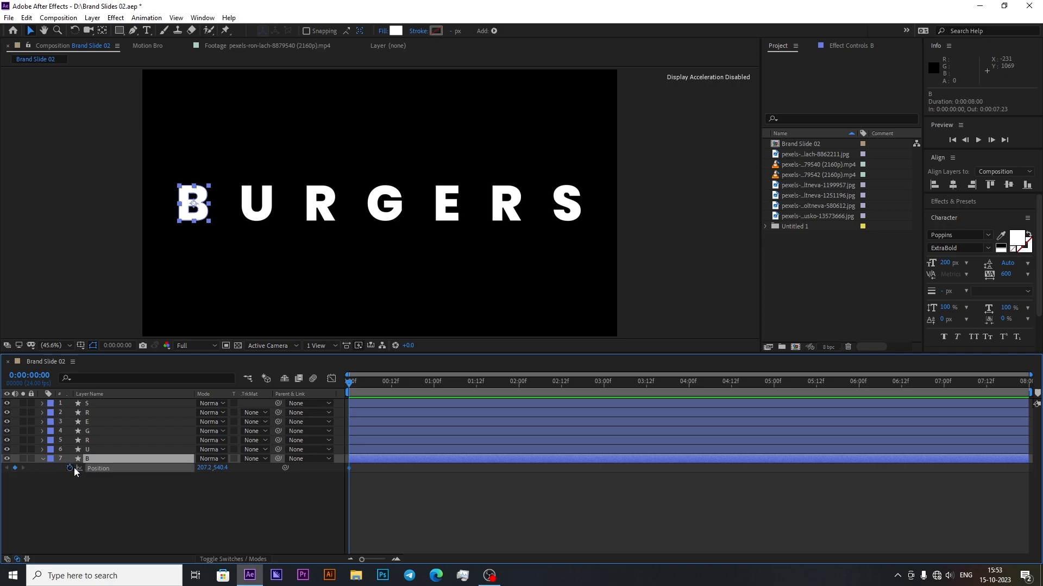
drag(349, 469, 434, 469)
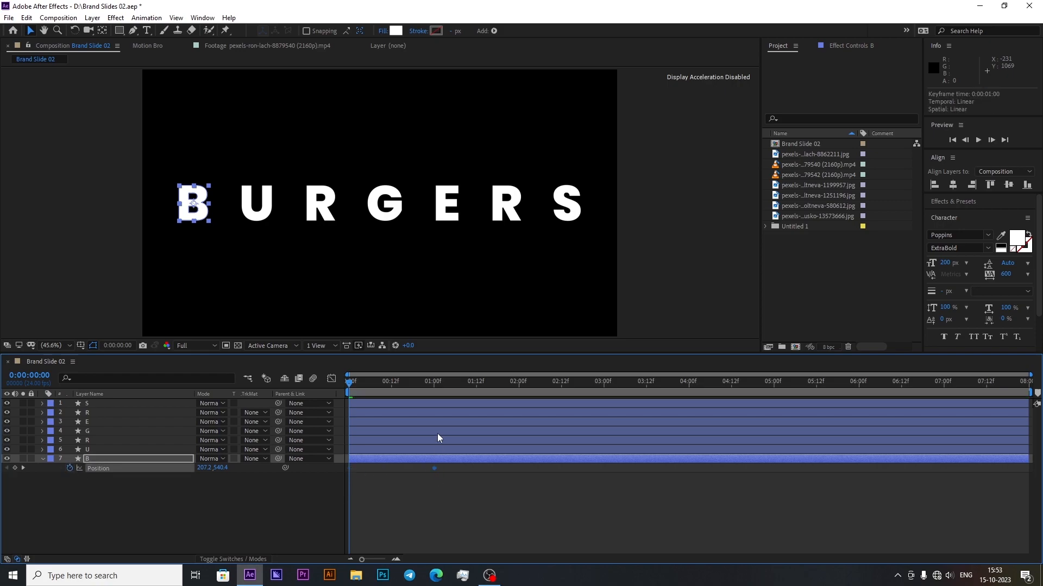
drag(219, 468, 315, 479)
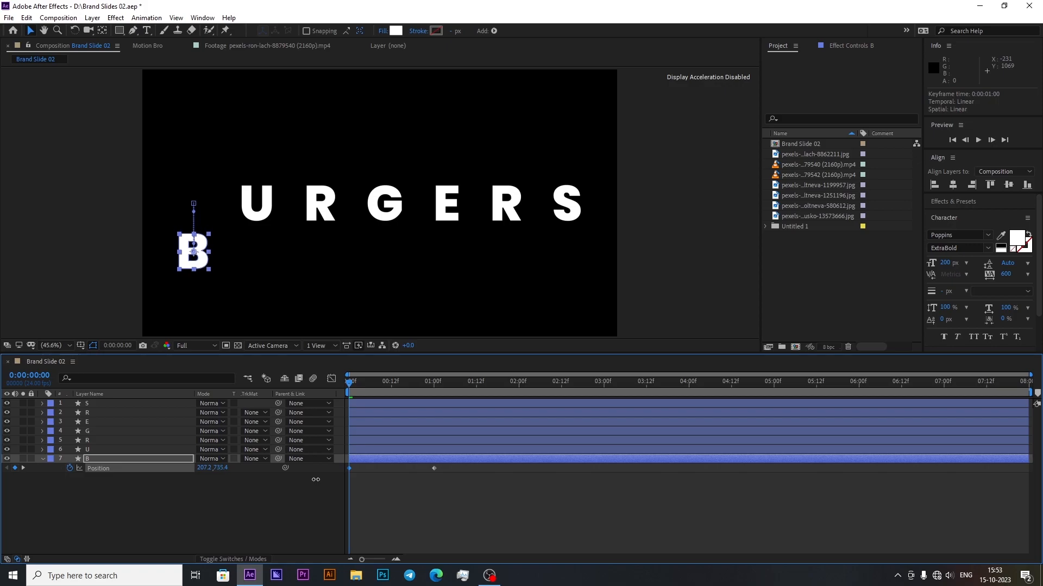
Step: Separate the B layer's Position dimensions and keep only eased keyframes on Y Position
right_click(125, 469)
click(174, 358)
key(F4)
click(157, 505)
click(131, 470)
key(Delete)
click(137, 499)
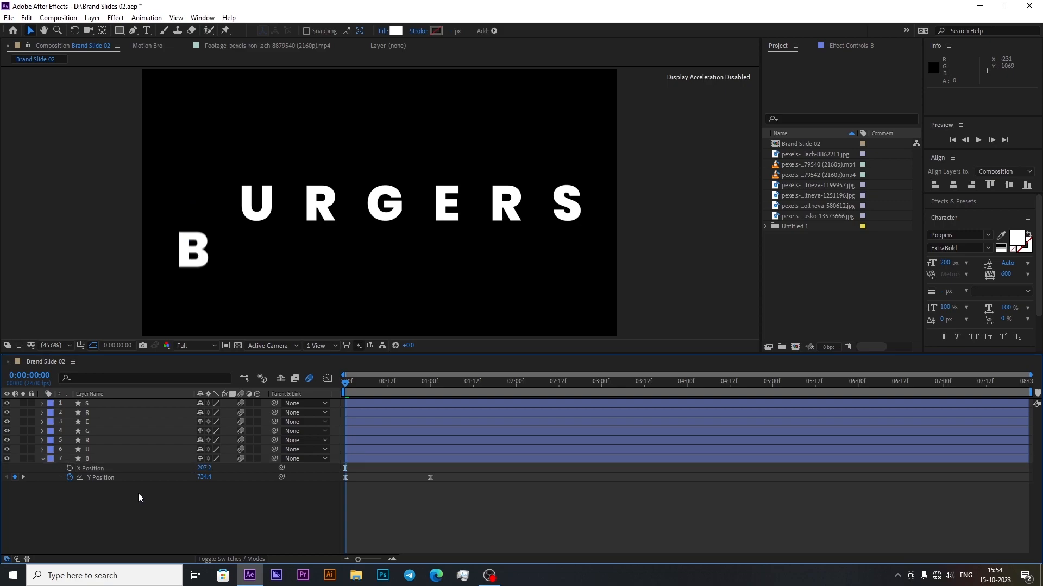
Step: Reshape the curve of B's Y Position in the Graph Editor so the letter moves fast and settles slowly
click(144, 477)
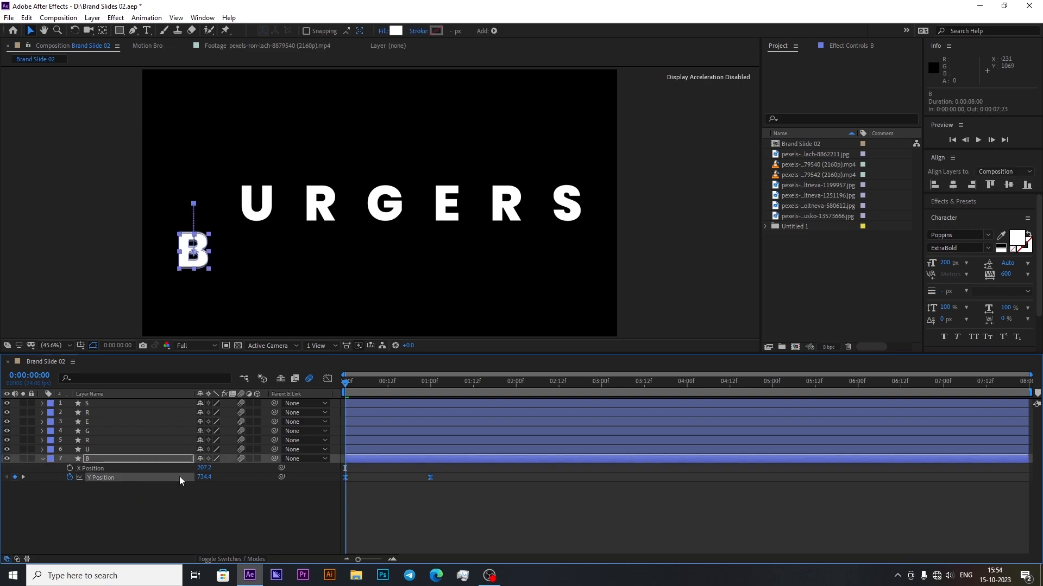
click(327, 378)
drag(420, 408, 370, 412)
click(327, 379)
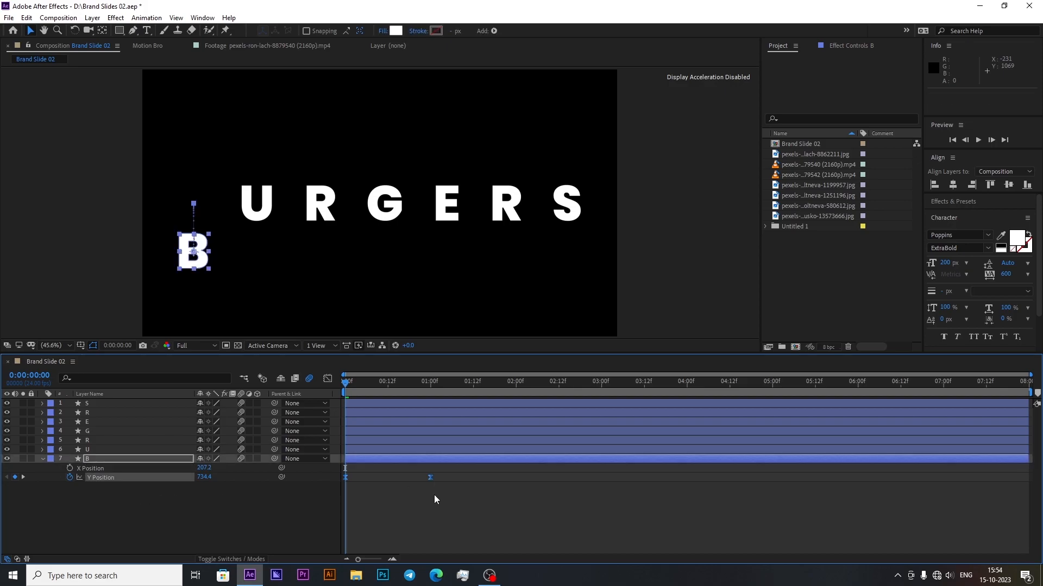
Step: Copy B's Y Position keyframes onto layer 5 (R), the E layer and the S layer
click(42, 458)
click(107, 451)
click(99, 440)
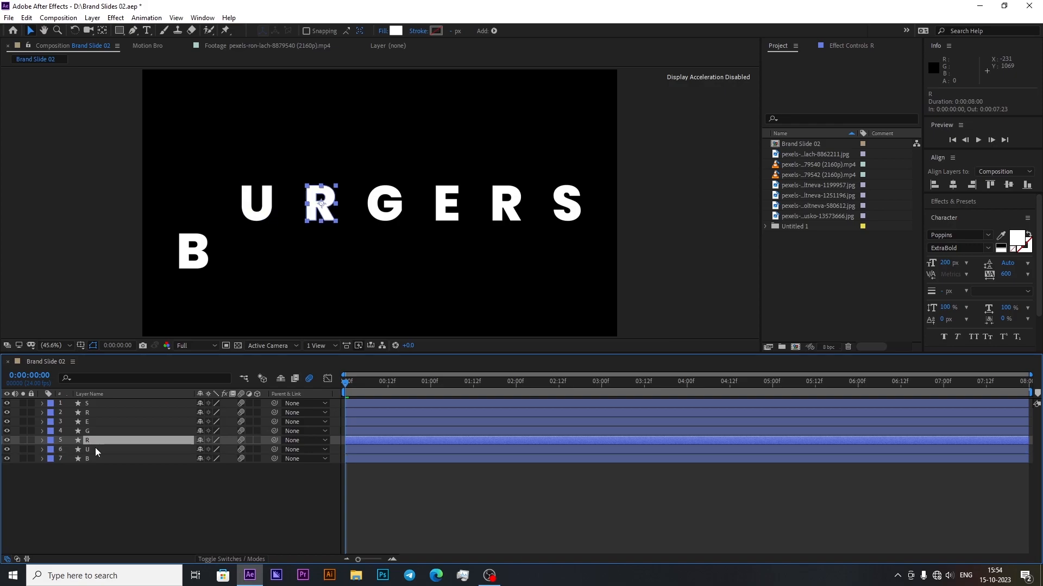
ctrl+click(95, 422)
ctrl+click(94, 403)
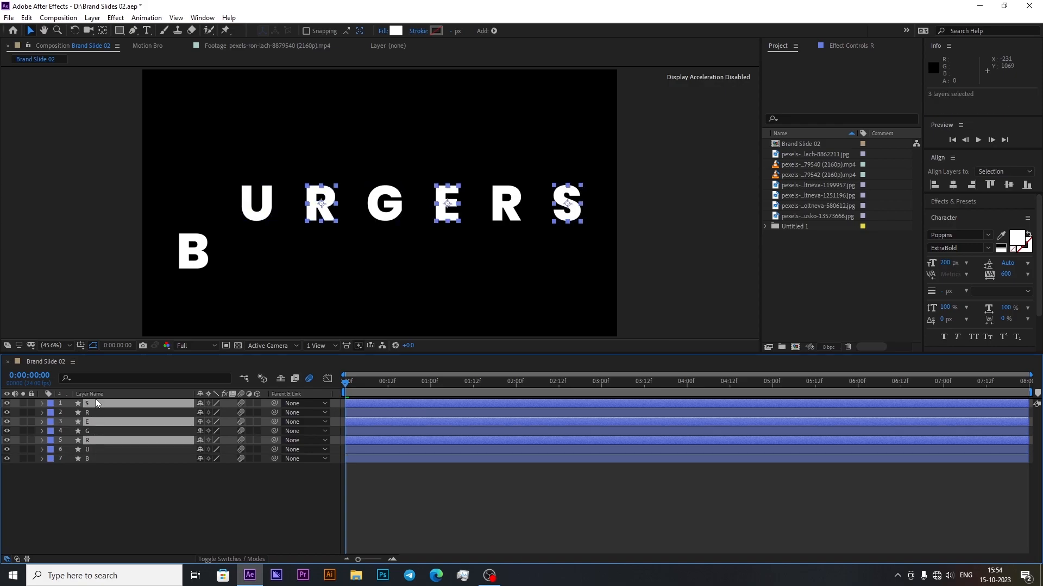
key(ctrl+v)
key(u)
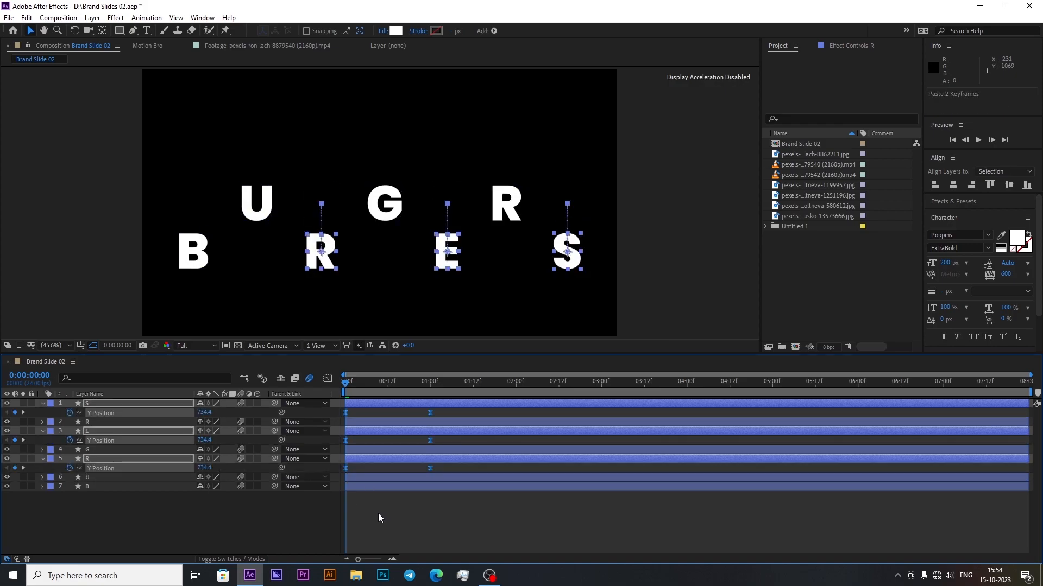
key(u)
click(376, 515)
Step: Keyframe the U layer's Position, holding its current place at 1:00 and raising it to Y 381.1 at 0:00
click(119, 451)
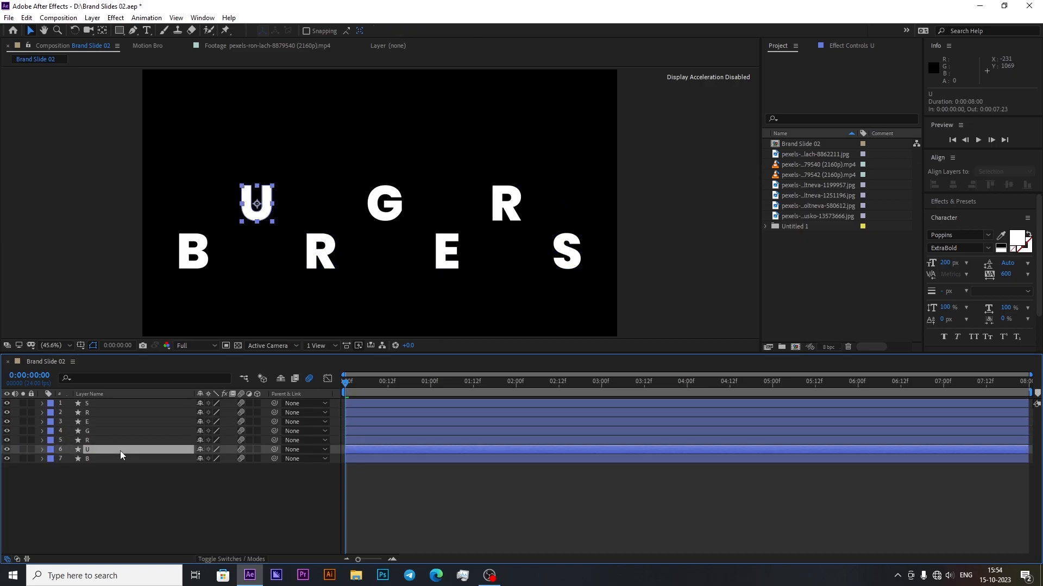
key(p)
click(541, 385)
key(alt+shift+p)
drag(541, 459, 431, 503)
click(424, 504)
drag(223, 459, 142, 434)
drag(540, 459, 344, 459)
drag(433, 385, 344, 405)
Step: Easy-ease the U layer's Position keyframes, and separate the dimensions with animation kept only on Y
drag(446, 486, 328, 455)
key(F9)
right_click(181, 461)
click(212, 364)
click(70, 459)
Step: Reshape the curve of U's Y Position in the Graph Editor for a fast start and slow finish
click(101, 469)
click(328, 379)
drag(416, 529, 364, 530)
drag(359, 528, 368, 531)
key(shift+F3)
Step: Try to paste the U layer's Y Position keyframes onto the G layer and layer 2 (R)
drag(457, 470, 329, 455)
key(ctrl+c)
click(42, 450)
click(100, 431)
ctrl+click(100, 414)
key(ctrl+v)
key(ctrl+z)
key(p)
click(97, 460)
click(98, 468)
key(ctrl+z)
key(ctrl+shift+z)
click(139, 515)
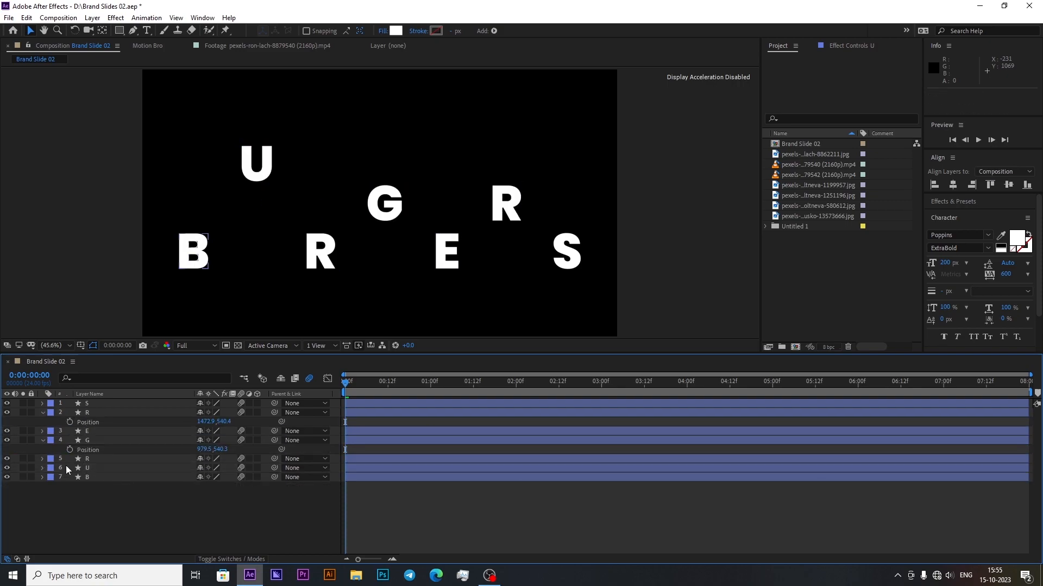
key(u)
key(u)
Step: Copy the U layer's Y Position keyframes onto the G layer and layer 2 (R)
click(125, 441)
click(146, 450)
key(u)
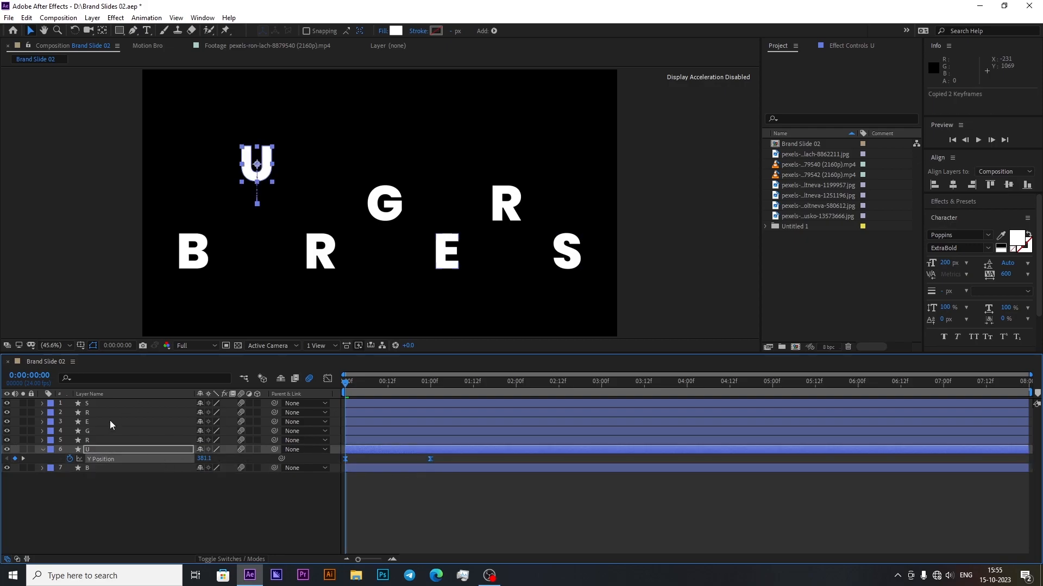
click(110, 422)
click(110, 431)
ctrl+click(119, 412)
key(ctrl+v)
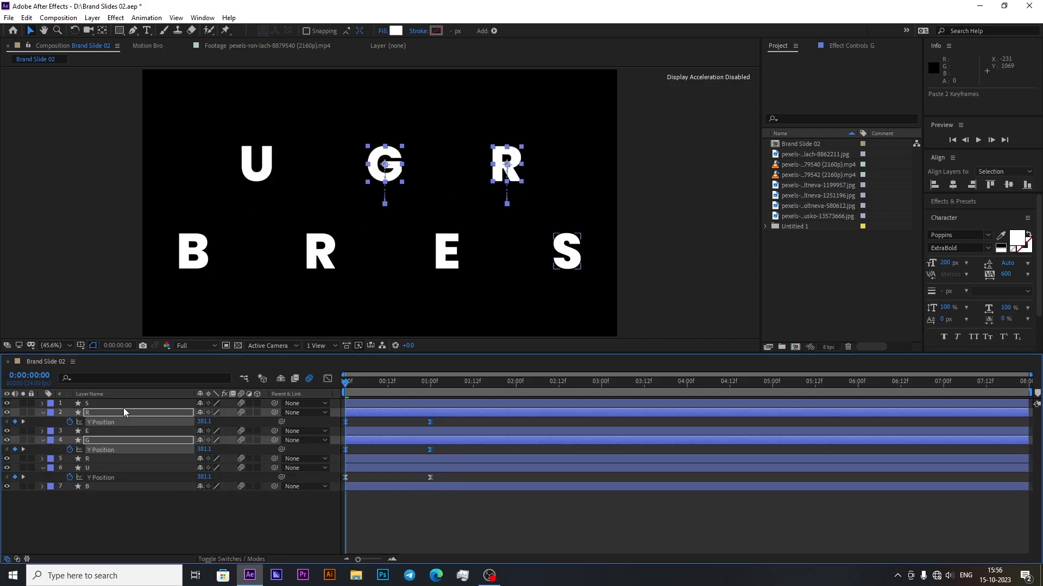
Step: Collapse the layers' properties, save the project and preview the letter animation
click(103, 513)
key(ctrl+a)
click(43, 441)
click(228, 503)
key(ctrl+s)
key(space)
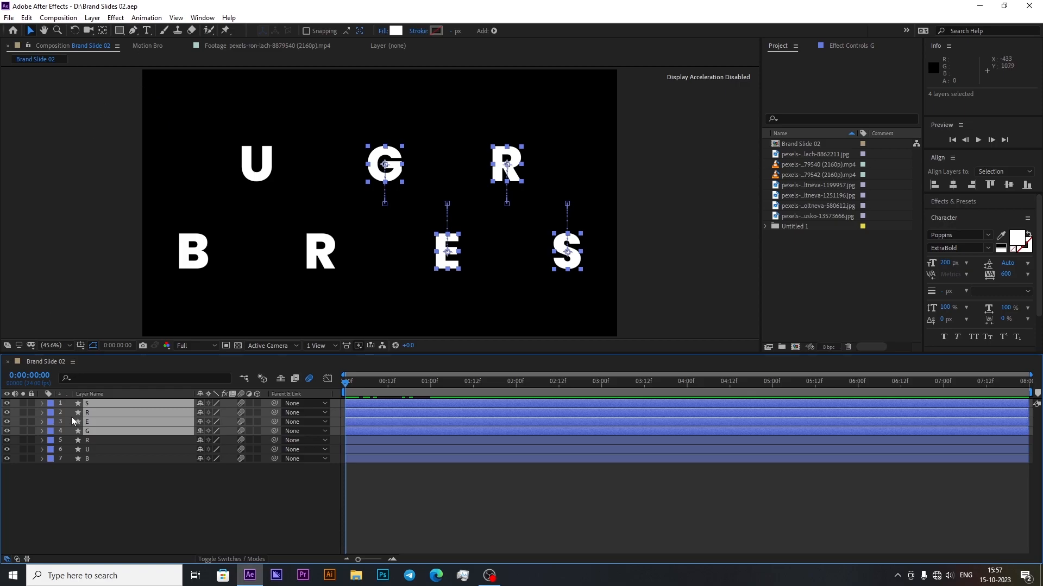
Step: Label layers 1 to 4 (S, R, E, G) Orange and shift them to start about 2.8 seconds in
click(51, 431)
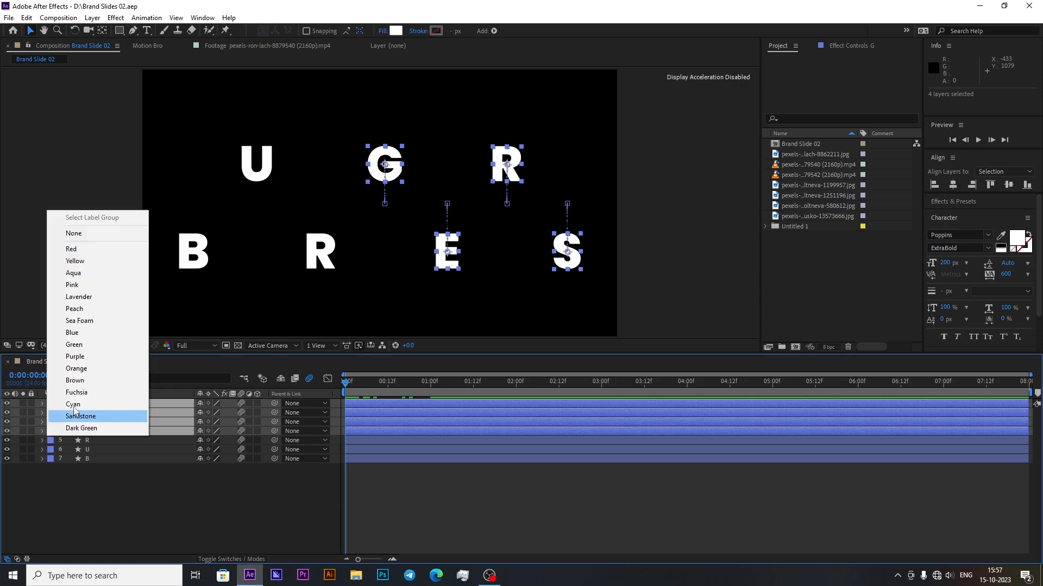
click(81, 367)
click(93, 509)
click(122, 431)
shift+click(102, 405)
drag(347, 425, 604, 431)
click(591, 461)
Step: Draw a white square about 210 px wide over the letter B and place its layer directly above the B layer
key(q)
drag(169, 226, 222, 279)
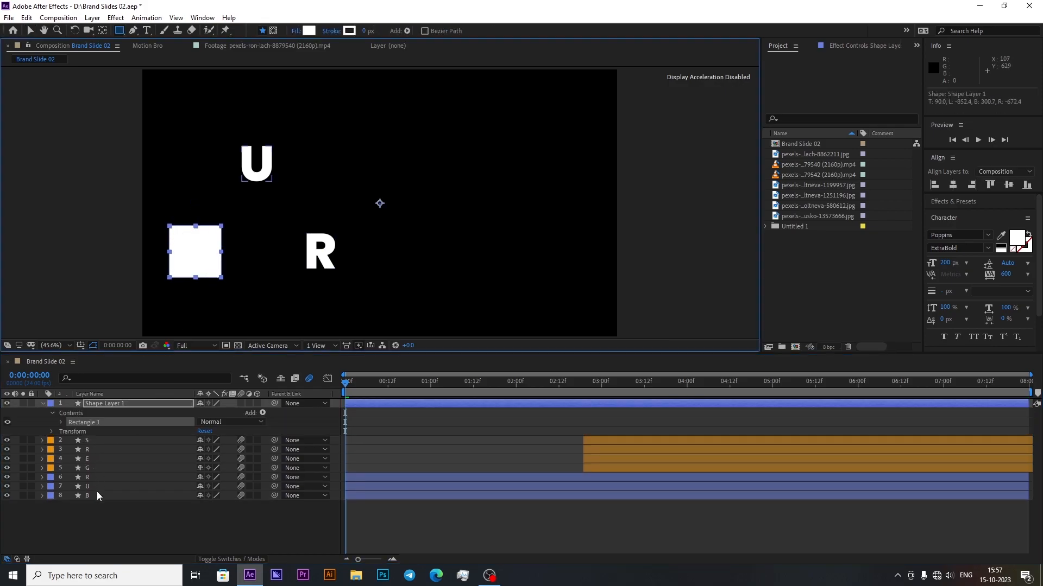
drag(112, 406, 106, 487)
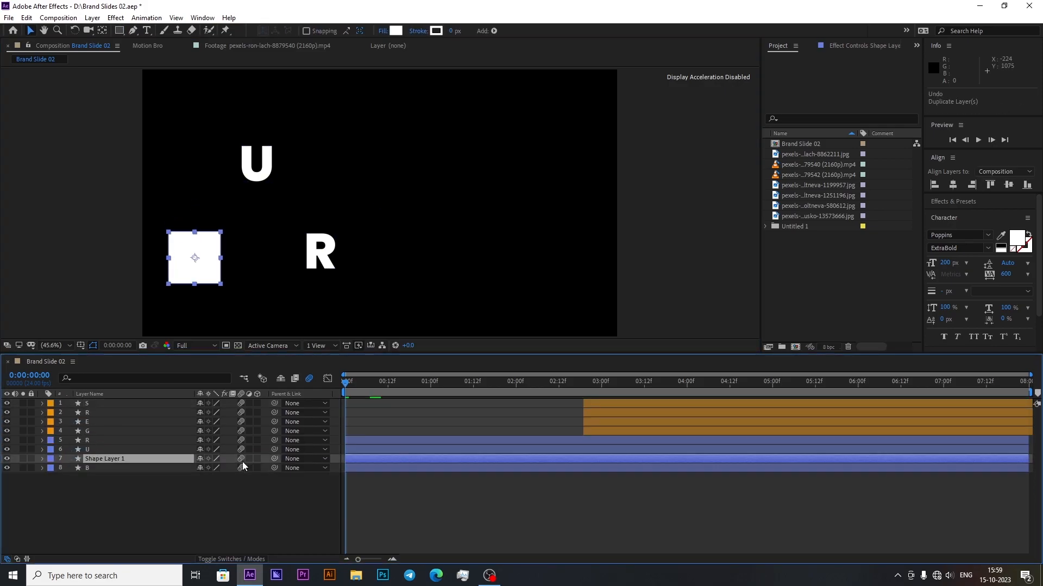
Step: Set the B layer's track matte to Alpha Inverted Matte "Shape Layer 1" and check the reveal
click(237, 559)
click(263, 469)
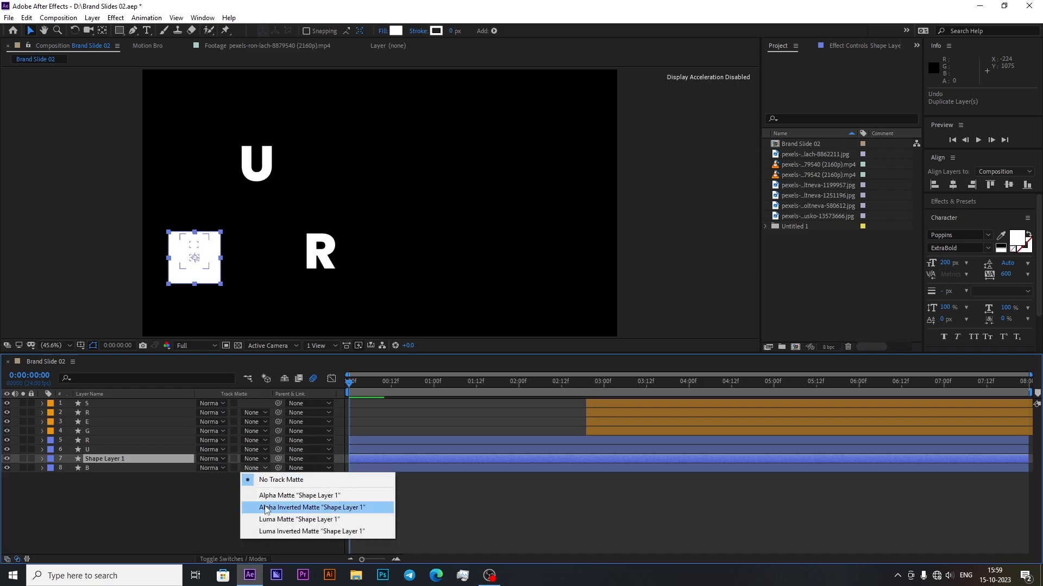
click(288, 505)
drag(350, 382, 322, 441)
Step: Duplicate Shape Layer 1 and place the copy directly above the blue-labelled R layer
click(110, 460)
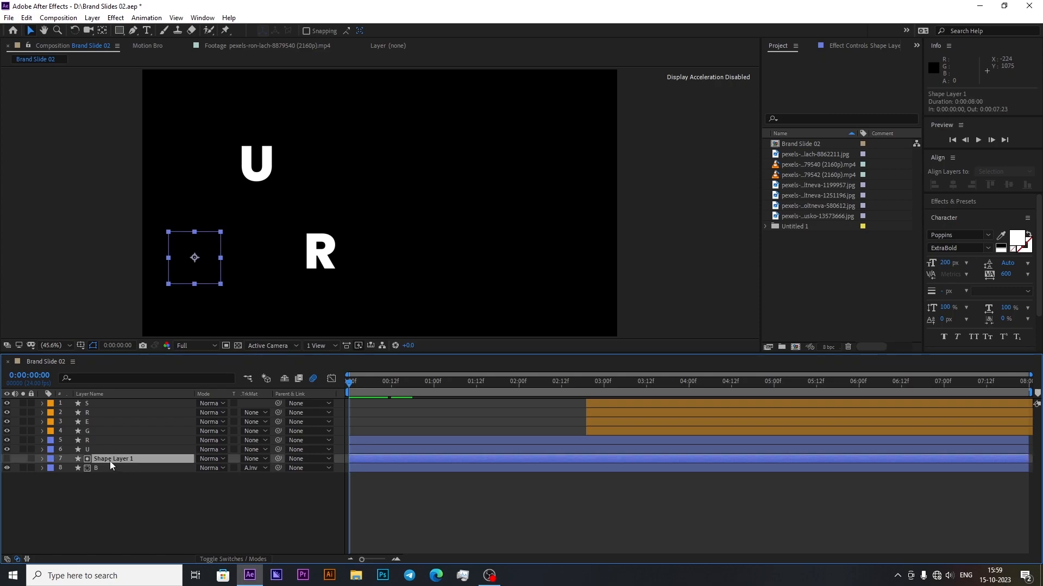
key(ctrl+d)
drag(110, 460, 115, 442)
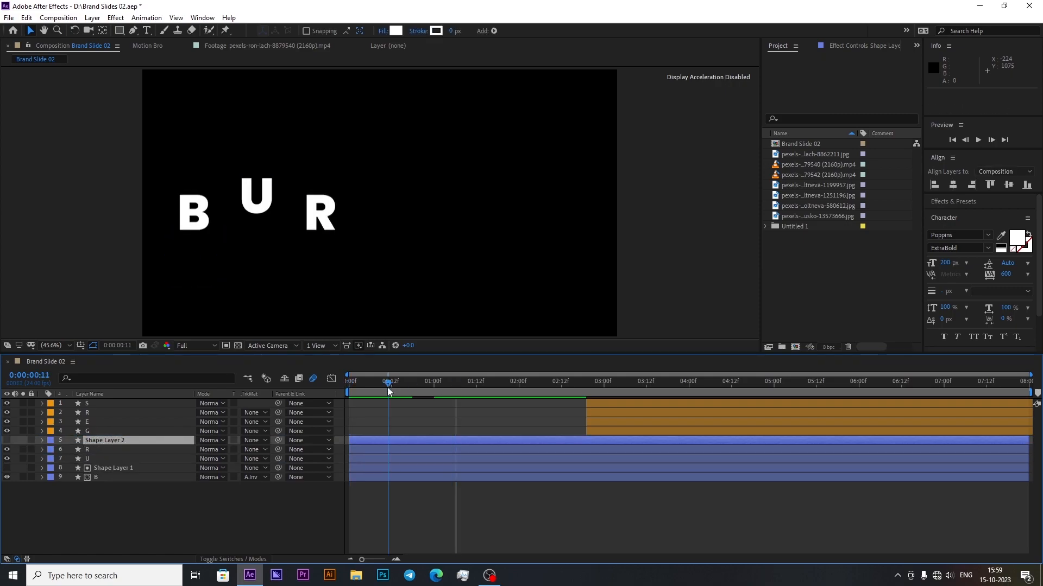
Step: Set the R layer's track matte to the inverted alpha of Shape Layer 2 and move that square horizontally over the R
key(p)
key(ctrl+z)
click(254, 459)
click(305, 498)
drag(205, 450, 472, 450)
click(471, 508)
drag(352, 384, 336, 416)
key(u)
Step: Duplicate Shape Layer 2, place the copy directly above the U layer, and label the three matte squares Purple
click(93, 441)
key(ctrl+d)
drag(112, 441, 106, 463)
ctrl+click(109, 477)
ctrl+click(112, 440)
click(50, 477)
click(130, 400)
Step: Rename the three matte squares B Mask, U Mask and R Mask to match the letter layers beneath them
click(108, 477)
ctrl+click(113, 460)
click(111, 478)
key(Return)
text(B M)
click(136, 459)
key(Return)
key(ctrl+v)
text(U)
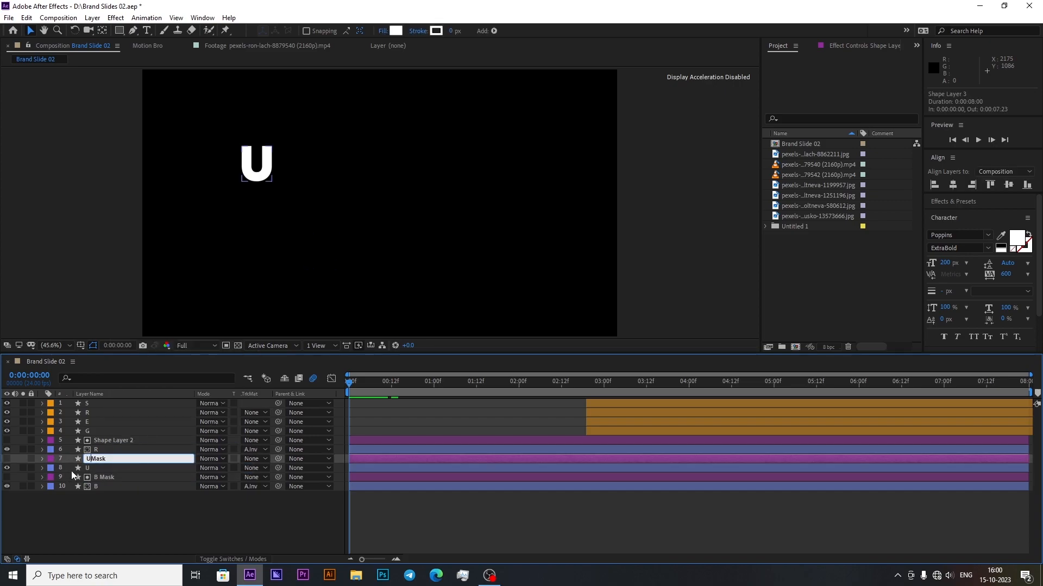
right_click(114, 444)
click(128, 438)
key(ctrl+v)
key(Return)
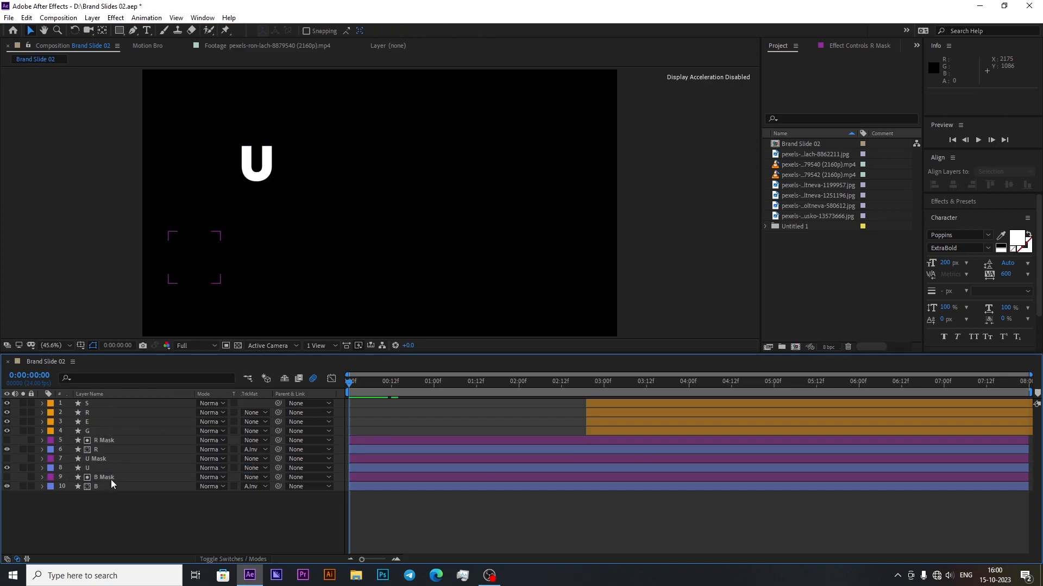
Step: Set the U layer's track matte to the inverted alpha of U Mask and move the mask to position 462.4, 351.9
click(107, 460)
click(255, 468)
click(274, 507)
key(p)
drag(204, 468, 53, 468)
click(167, 477)
key(p)
click(204, 468)
text(462.402)
click(240, 492)
Step: Align B Mask and R Mask horizontally with their letters' X Position and preview the masked reveal
click(103, 514)
key(p)
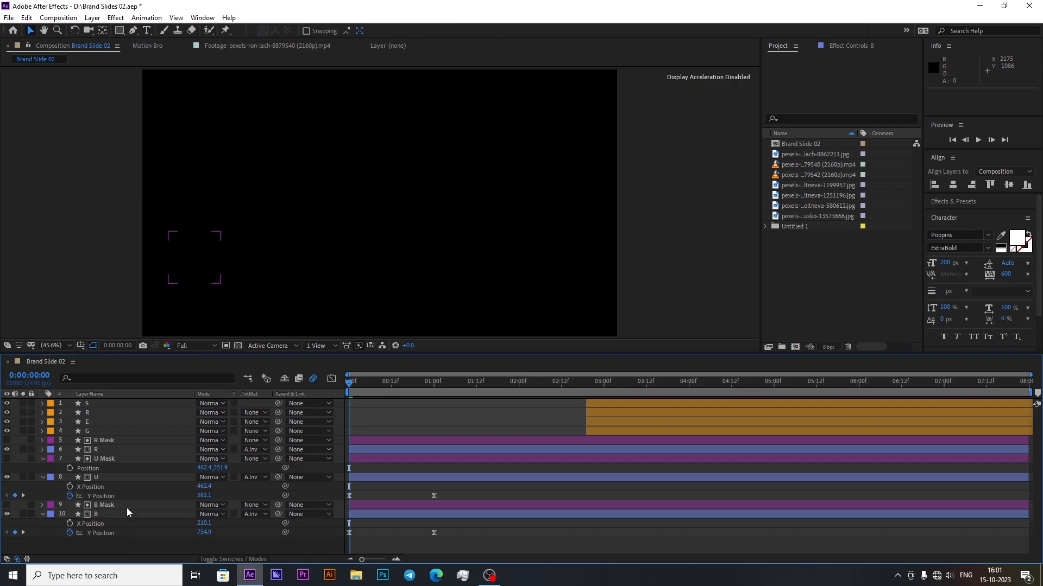
click(126, 506)
key(p)
click(205, 533)
click(122, 450)
key(p)
click(147, 441)
key(p)
click(209, 468)
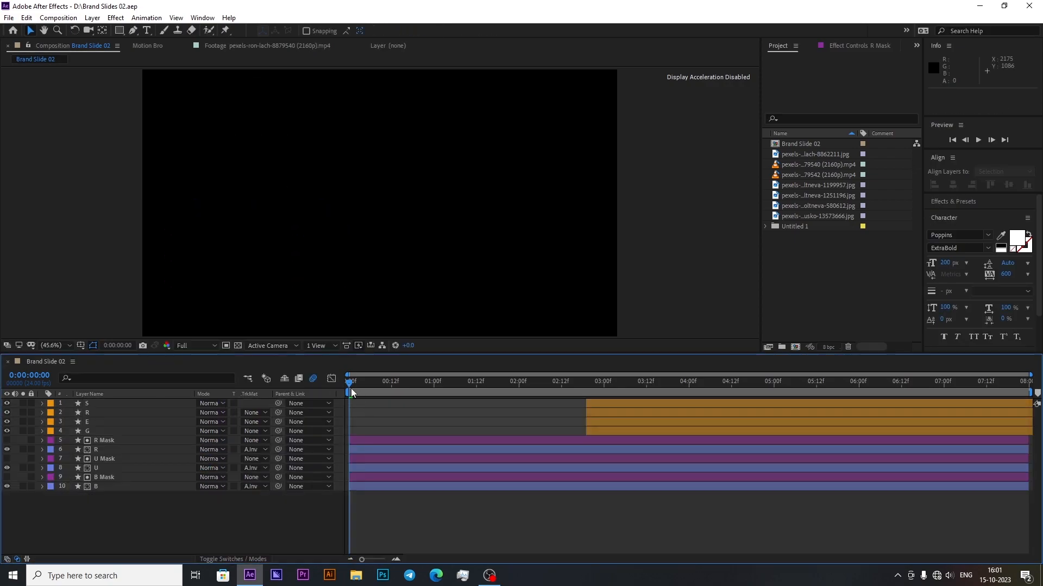
key(space)
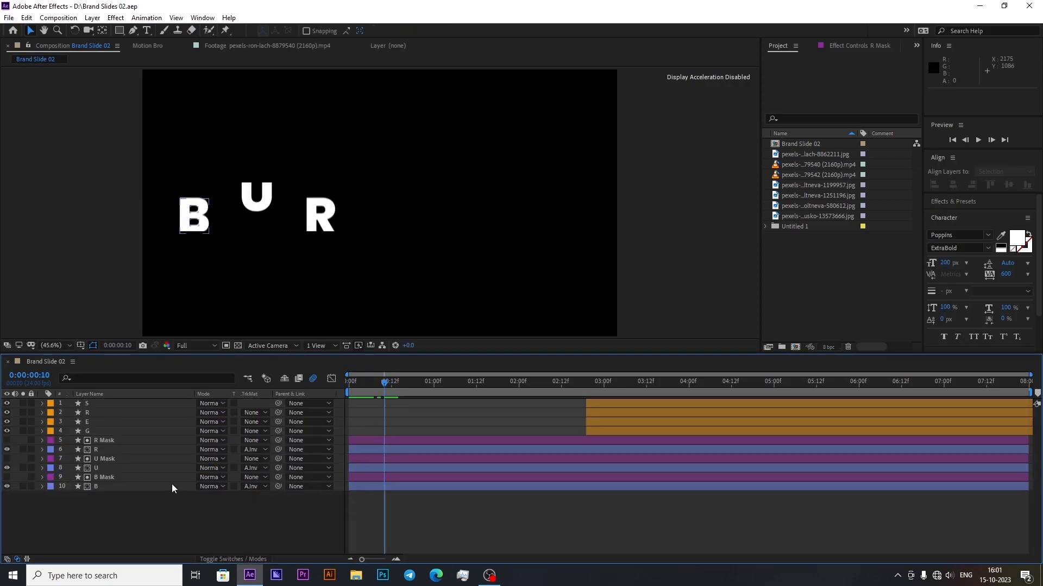
Step: Offset the U letter and U Mask layers so both start at 0:00:00:10
key(space)
key(bracketleft)
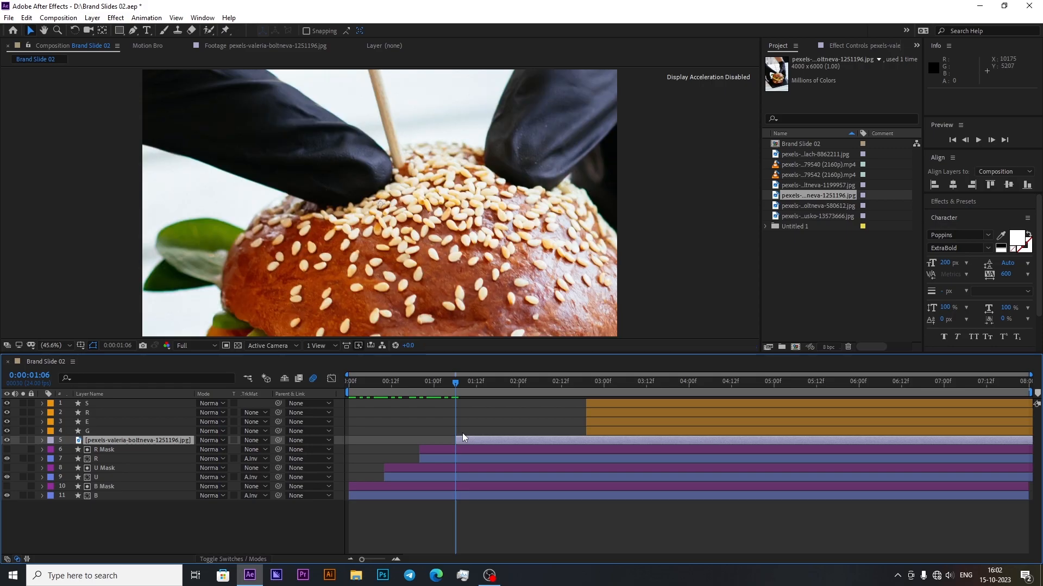
Step: Fit the 1251196 burger photo to the composition height and crop it with a rectangular mask tightly around the burger
key(ctrl+alt+shift+h)
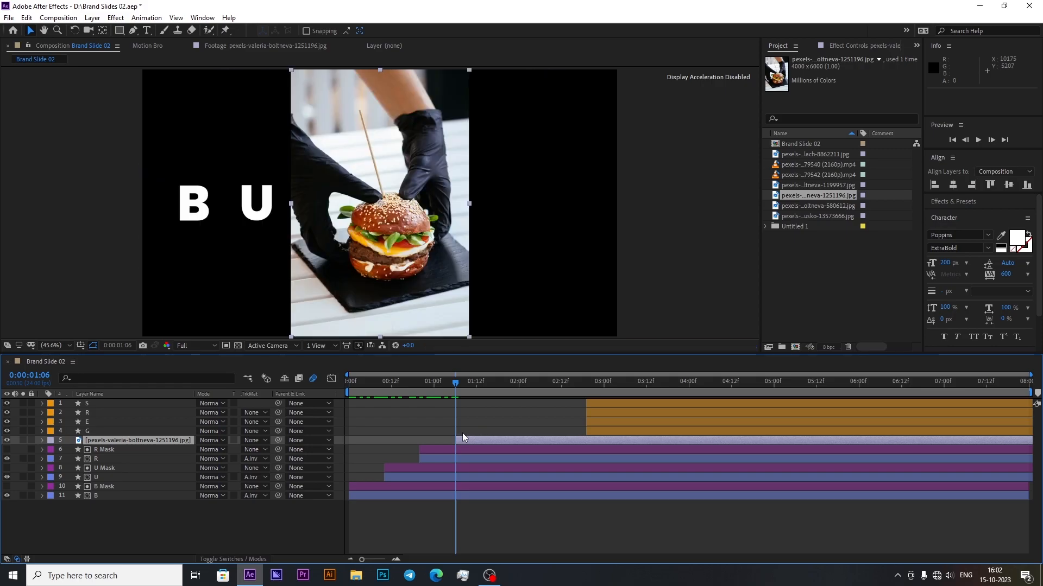
click(119, 31)
key(v)
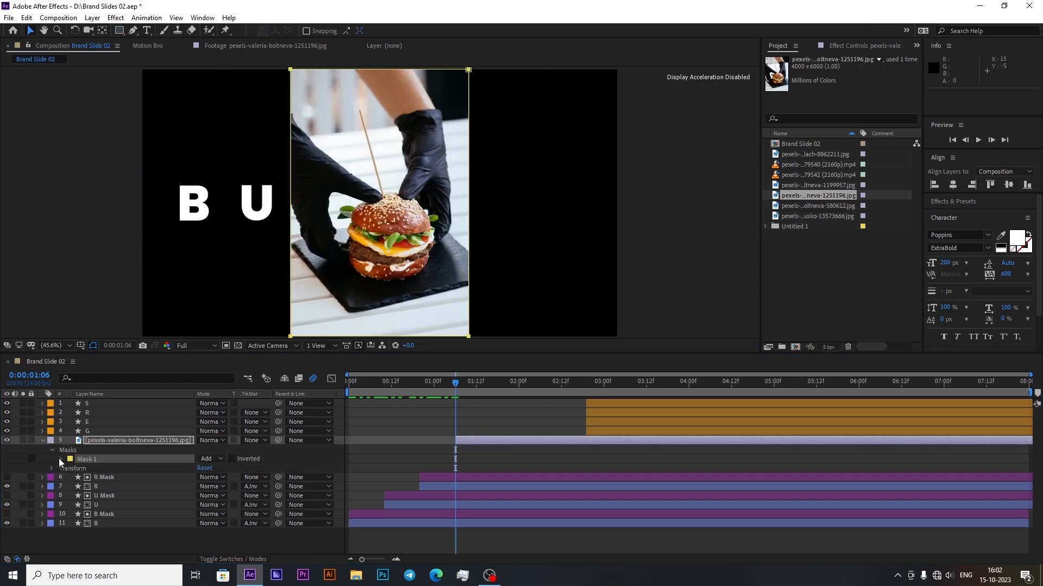
click(61, 460)
double_click(393, 70)
drag(395, 70, 398, 183)
drag(291, 259, 345, 259)
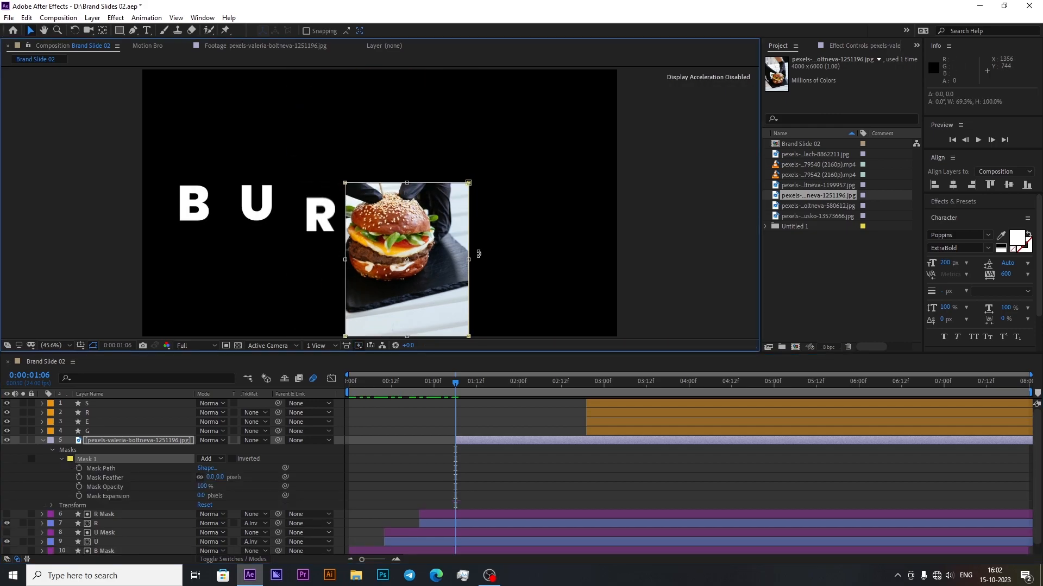
drag(468, 259, 437, 259)
drag(391, 336, 391, 283)
drag(391, 183, 390, 186)
Step: Scale the masked burger photo to 8% and move it to X position 981 so it sits over the letter G
click(43, 440)
key(s)
click(211, 450)
text(8)
key(Return)
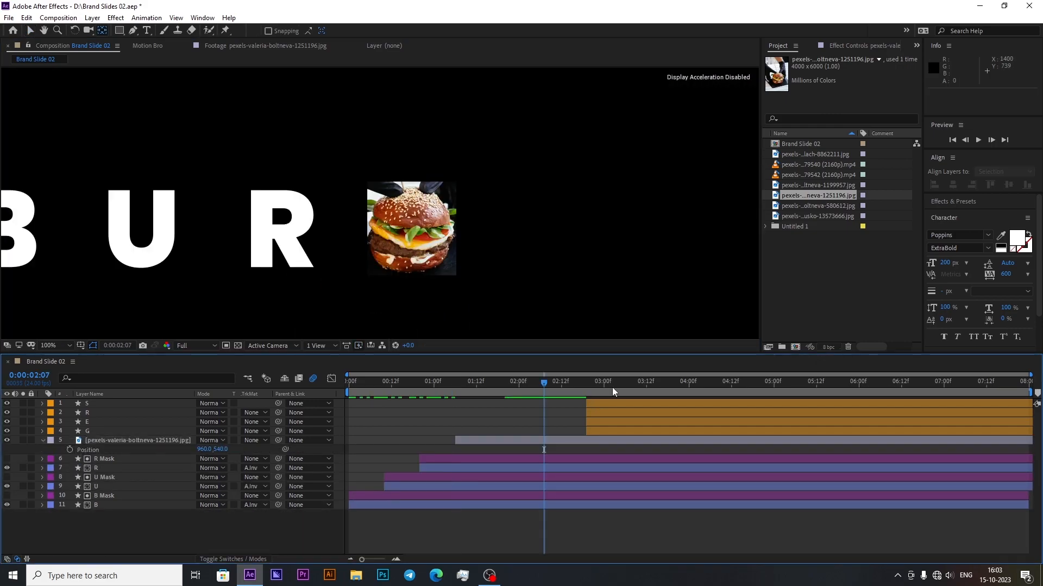
click(612, 383)
click(746, 386)
drag(205, 449, 214, 449)
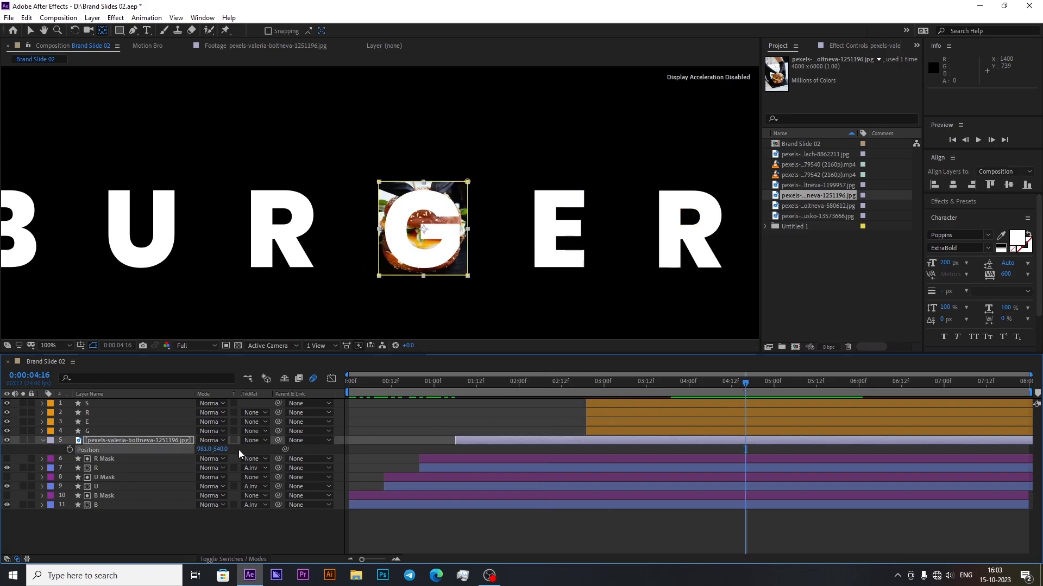
click(237, 450)
click(42, 441)
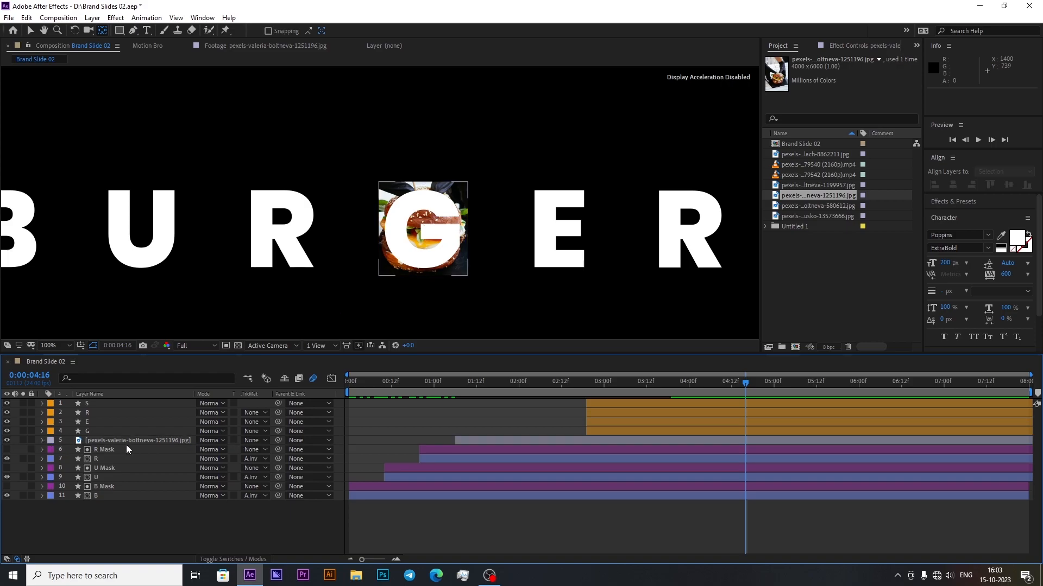
Step: Reduce the burger photo's scale to 7% to match the size of the letter G
click(154, 442)
key(s)
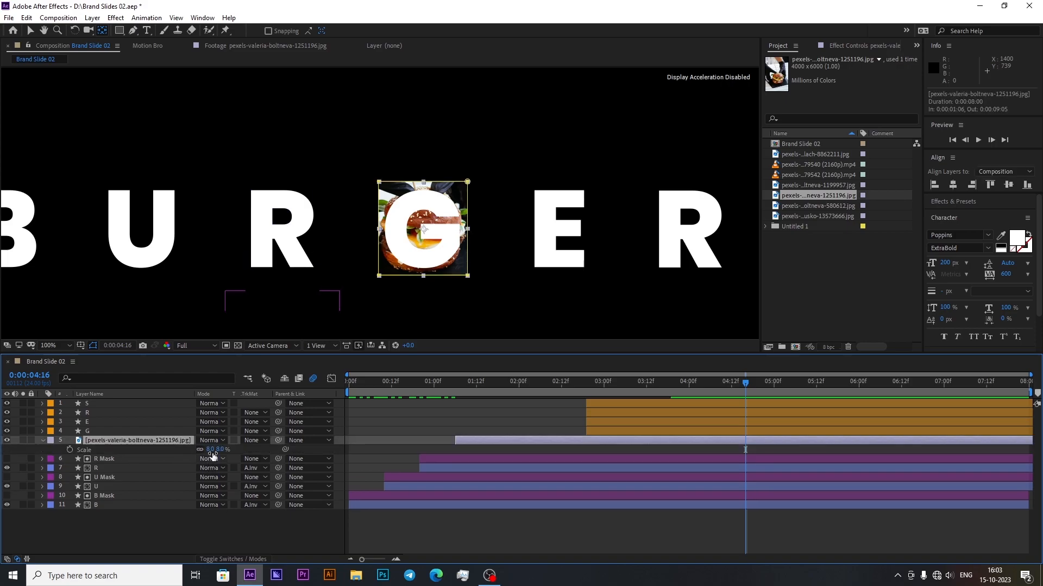
key(Down)
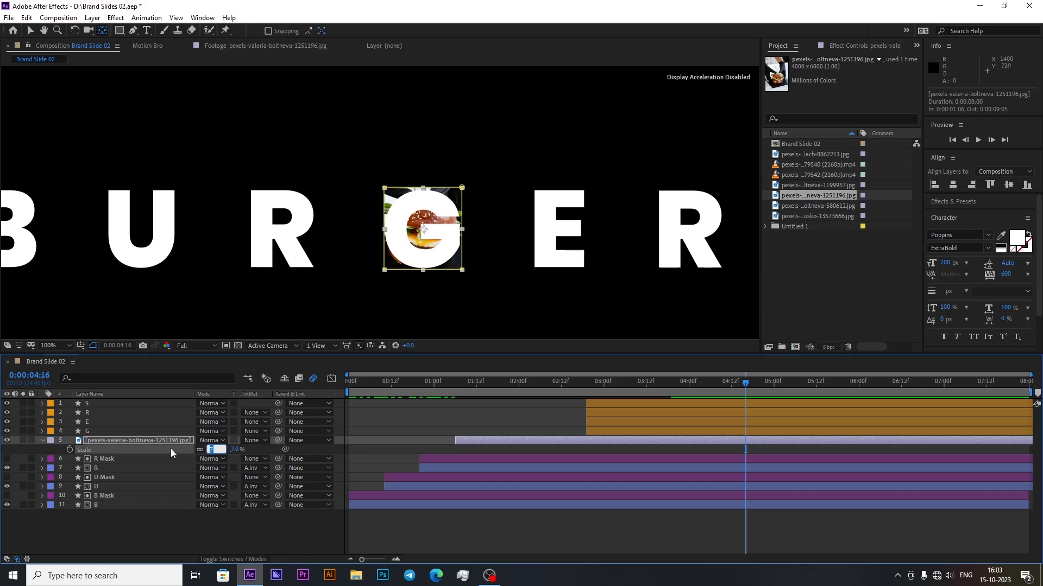
click(263, 450)
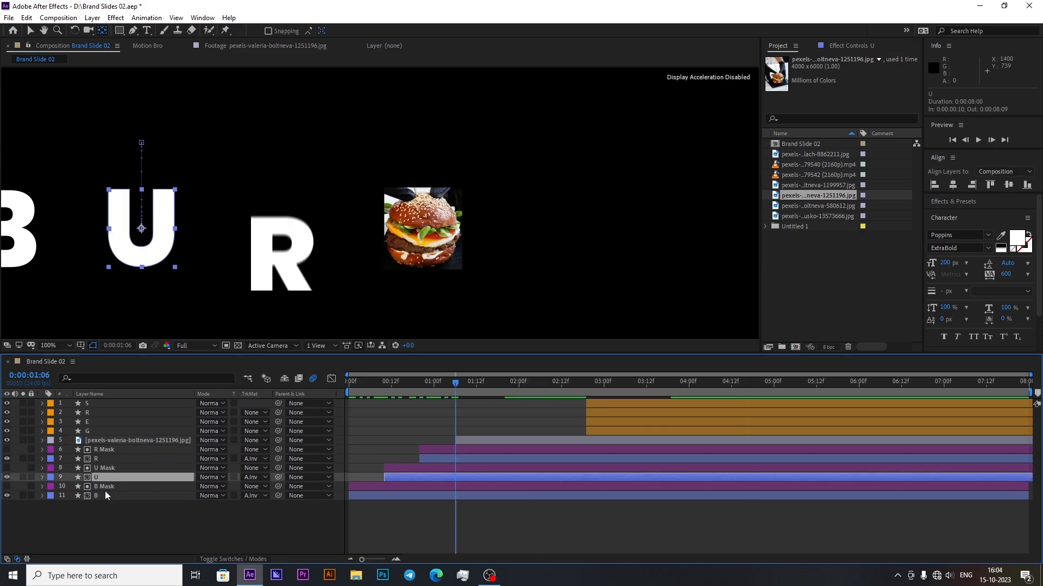
Step: Copy the U layer's Y Position keyframes and paste them onto the burger photo at 0:00:01:06
click(108, 487)
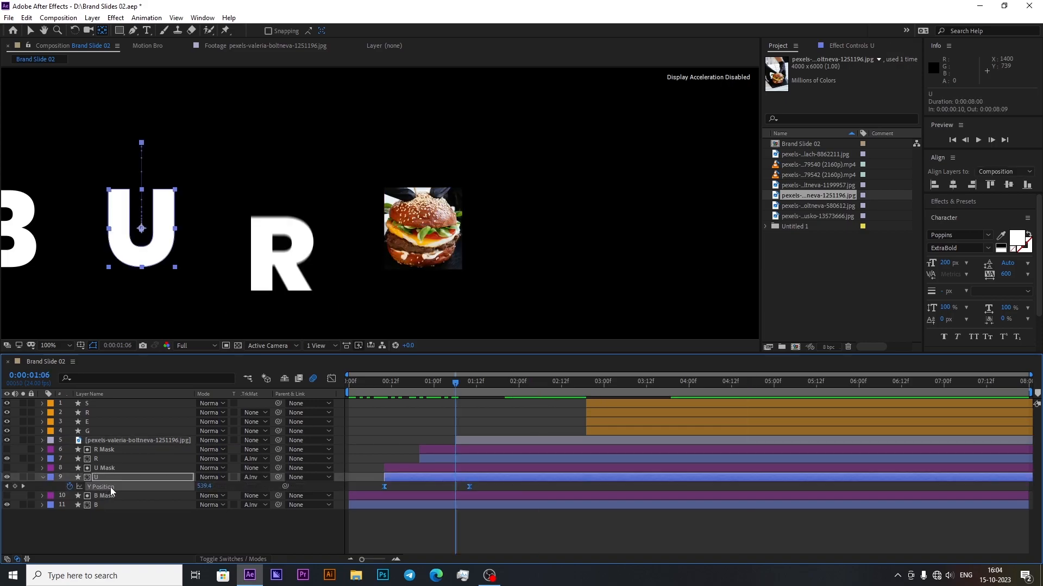
click(123, 449)
click(131, 441)
key(ctrl+v)
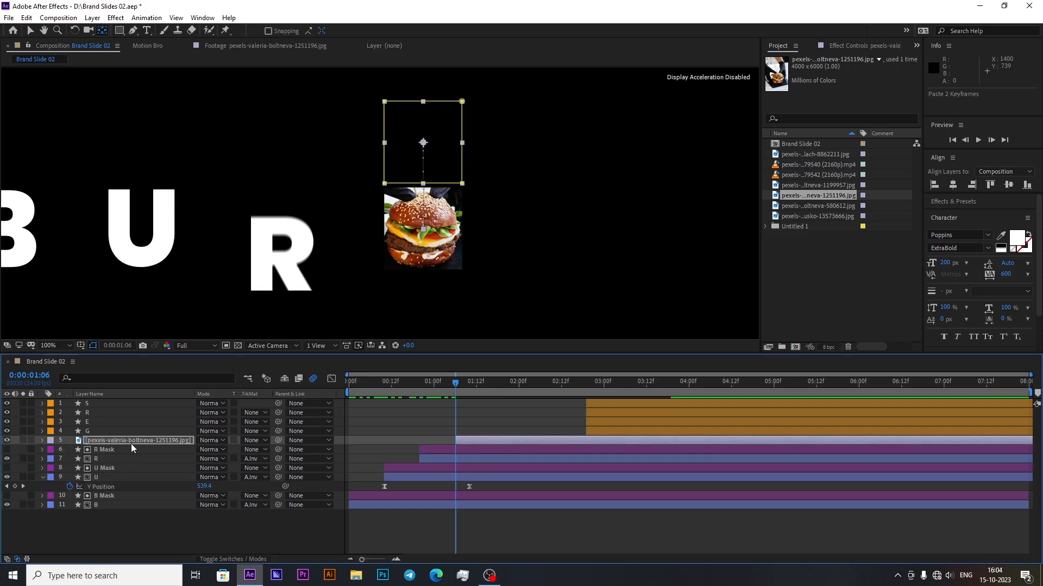
click(42, 478)
Step: Use a duplicate of U Mask, placed above the burger photo and centred over it, as the photo's inverted alpha matte
click(103, 476)
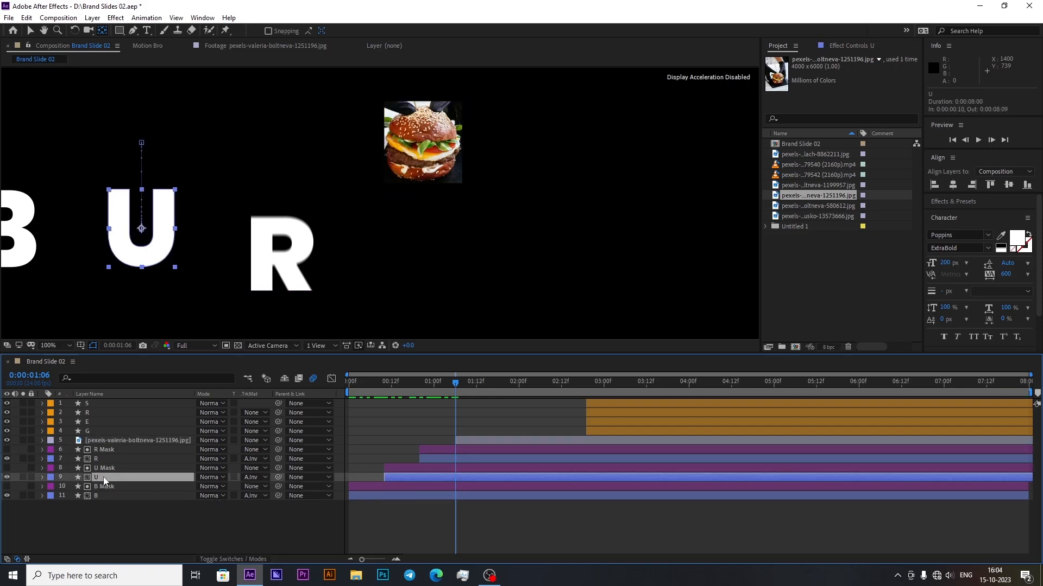
click(109, 468)
key(ctrl+d)
drag(106, 471, 113, 439)
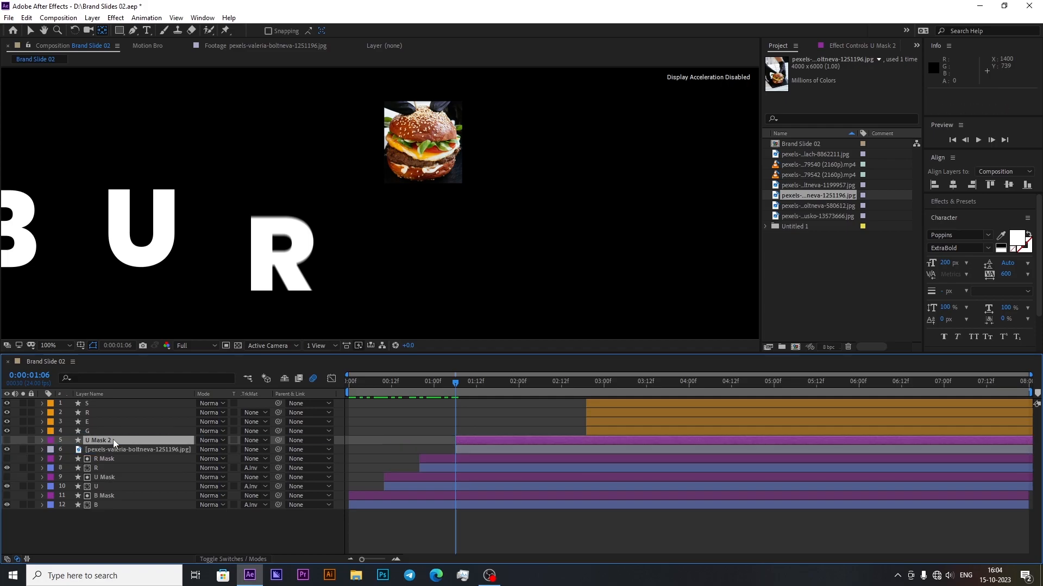
click(254, 449)
click(271, 486)
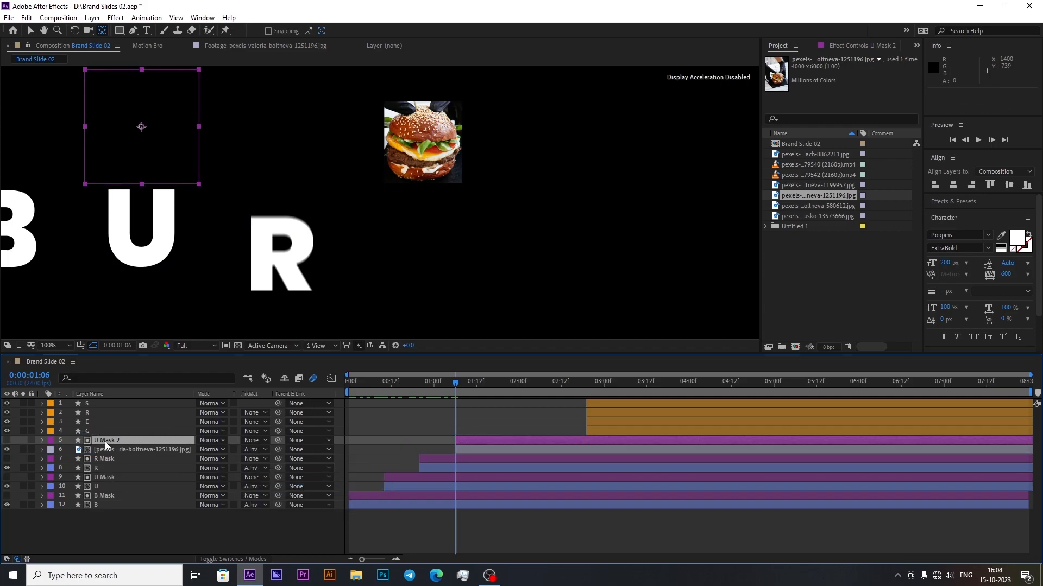
key(p)
drag(205, 449, 507, 472)
Step: Add a white Stroke layer style with size 5 to the burger photo
right_click(543, 449)
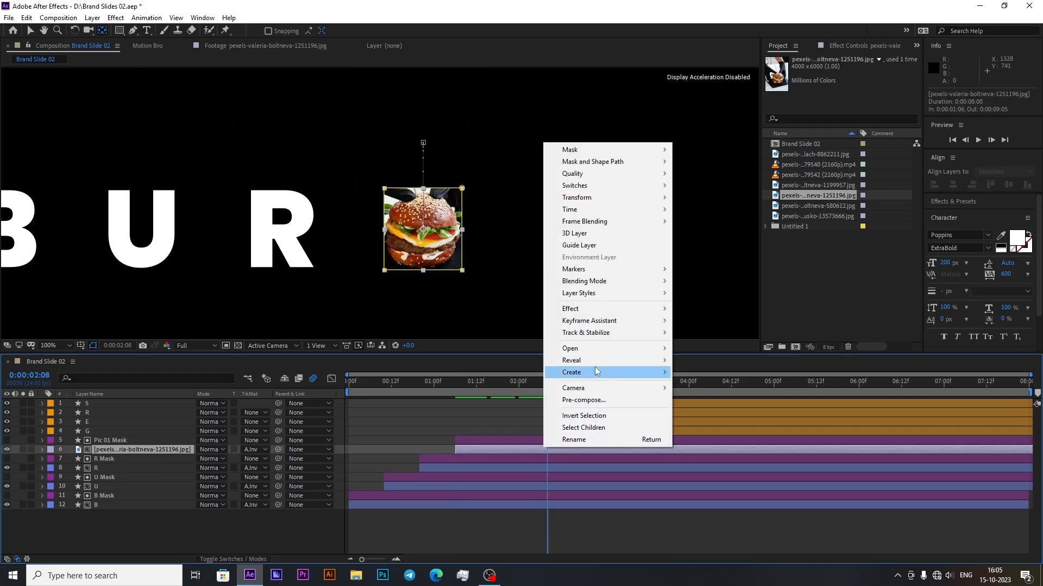
mouse_move(597, 293)
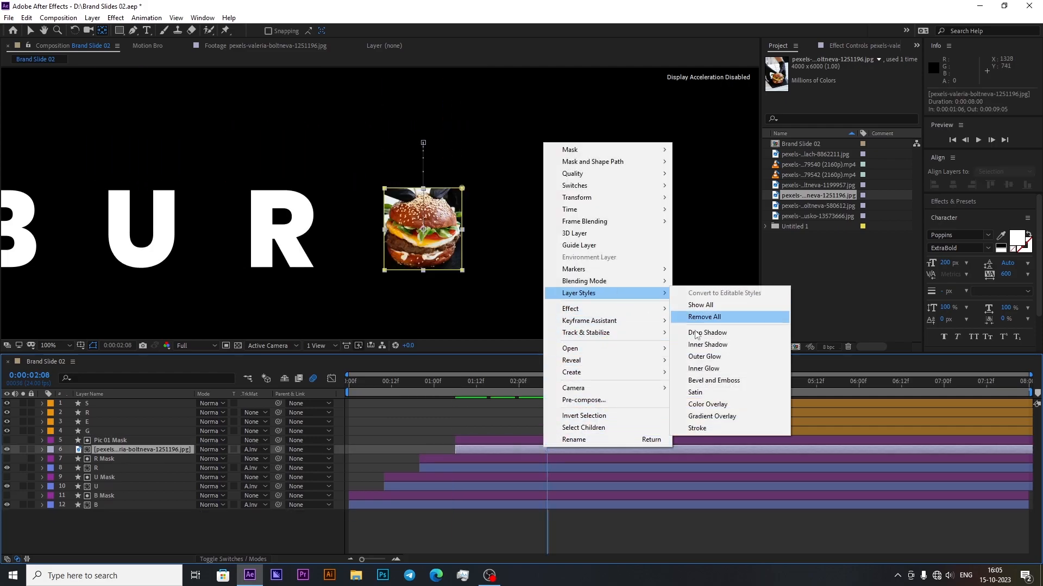
click(700, 429)
click(62, 496)
click(203, 514)
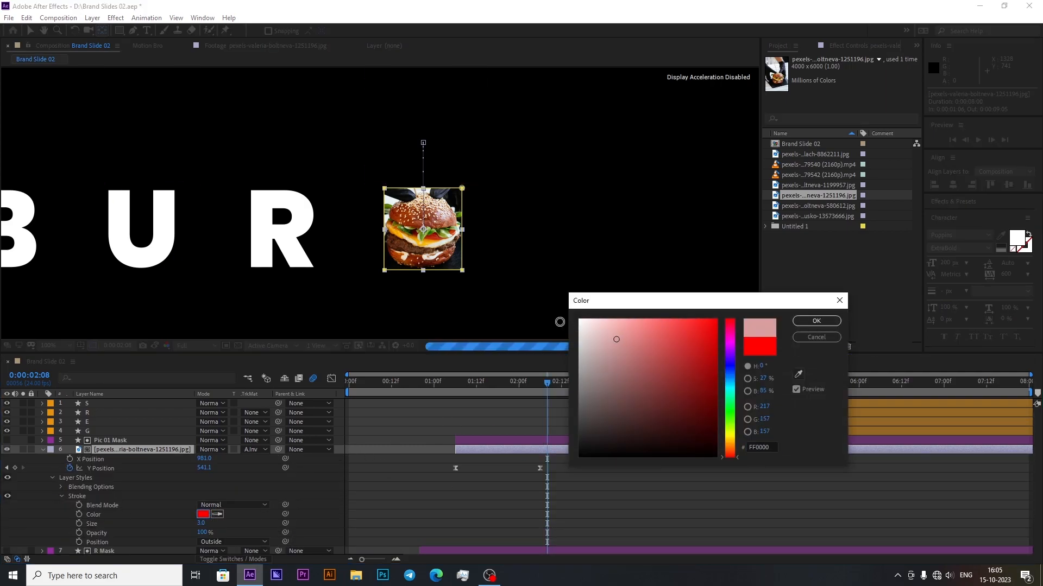
click(580, 320)
click(816, 321)
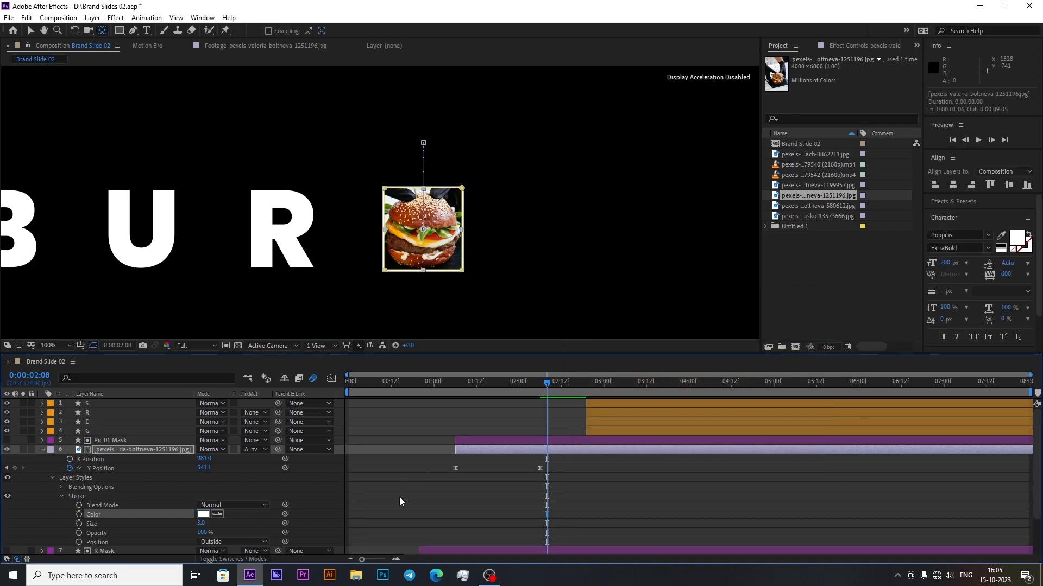
click(400, 497)
click(201, 524)
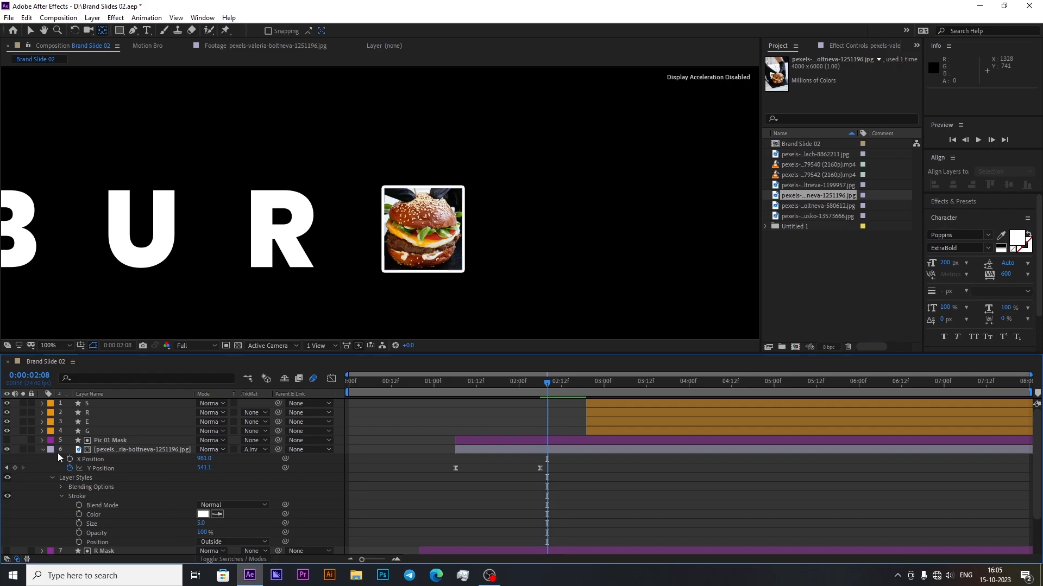
click(43, 449)
Step: Add the 1199957 burger photo directly above Pic 01 Mask and fit it to the composition height
drag(817, 185, 481, 438)
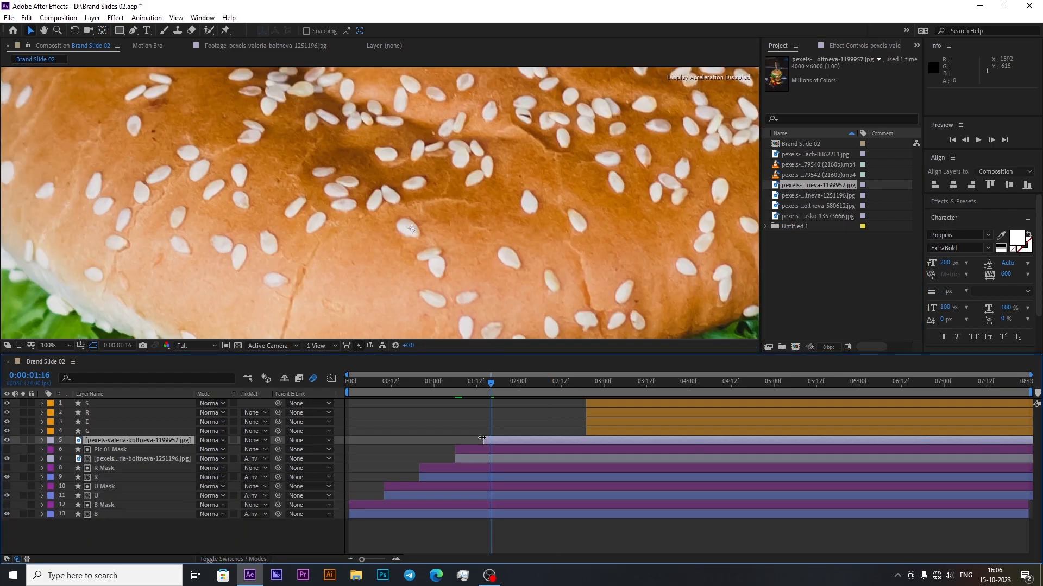
key(ctrl+alt+shift+h)
key(ctrl+alt+shift+g)
Step: Copy the first photo's mask onto the 1199957 photo and reposition the mask around the burger
click(122, 451)
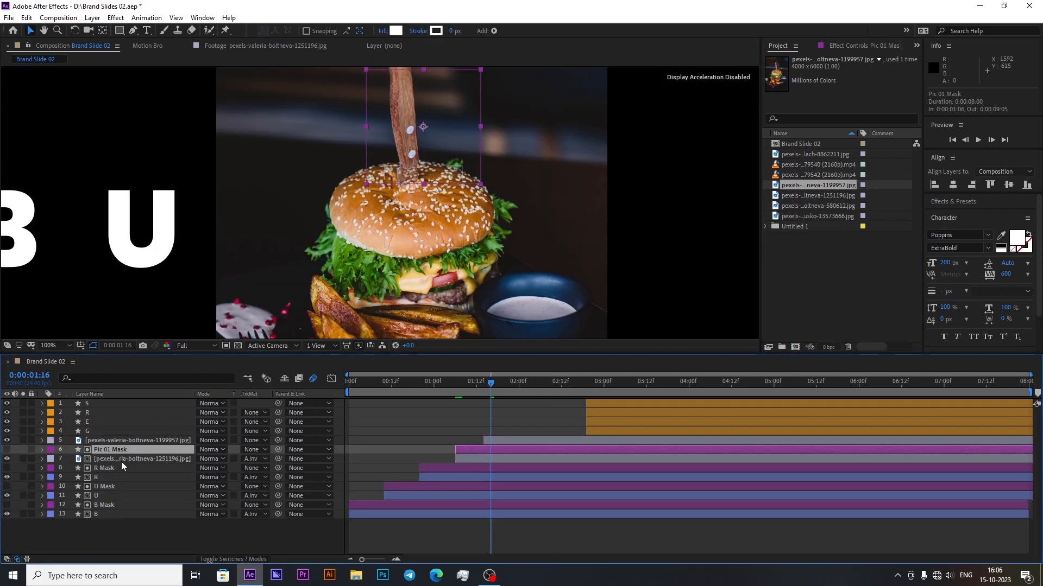
click(122, 461)
key(m)
click(112, 470)
click(121, 443)
key(ctrl+v)
key(ctrl+t)
drag(434, 292, 408, 244)
Step: Centre the anchor point of the 1199957 photo in its masked content and set its scale to 7%
scroll(406, 251, down, 1)
click(102, 441)
ctrl+double_click(103, 32)
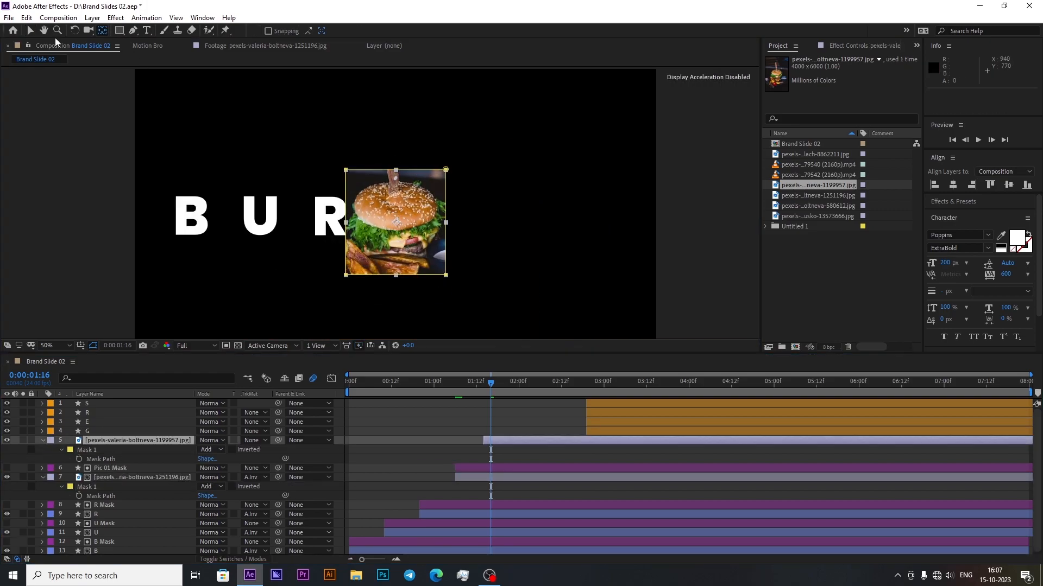
key(v)
key(s)
click(217, 450)
text(7)
key(Return)
Step: Copy the R letter's Y Position keyframes and paste them at the start of the 1199957 photo layer
click(155, 468)
key(p)
click(107, 506)
key(p)
drag(411, 516, 517, 530)
key(ctrl+c)
click(483, 384)
click(495, 441)
key(ctrl+v)
Step: Move the 1199957 photo horizontally onto the position of the letter E
key(p)
click(723, 384)
drag(204, 449, 349, 450)
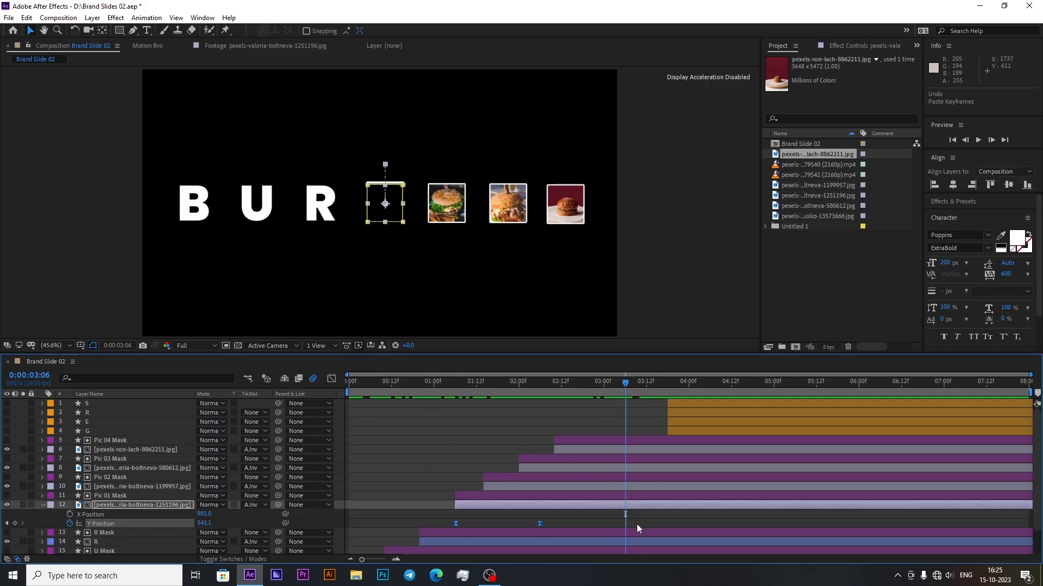
Step: Copy the first burger photo's Y Position keyframes, paste them at 0:00:03:06 and time-reverse the pasted pair
drag(637, 523, 440, 532)
key(ctrl+c)
key(ctrl+v)
right_click(625, 525)
mouse_move(673, 517)
click(814, 519)
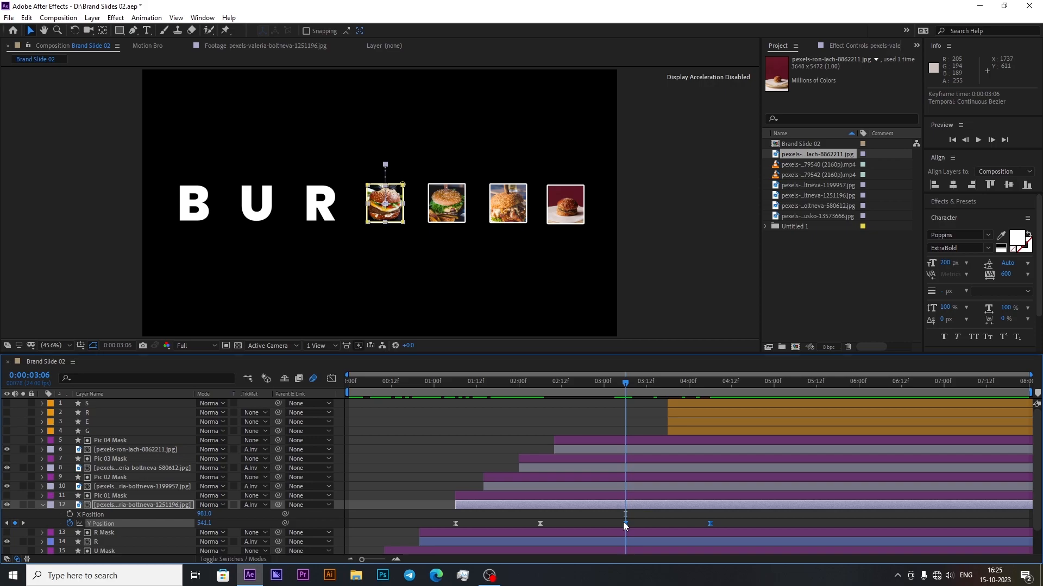
Step: At 0:00:03:02, place a duplicate of U Mask above the G layer and set it as G's inverted alpha matte
click(539, 388)
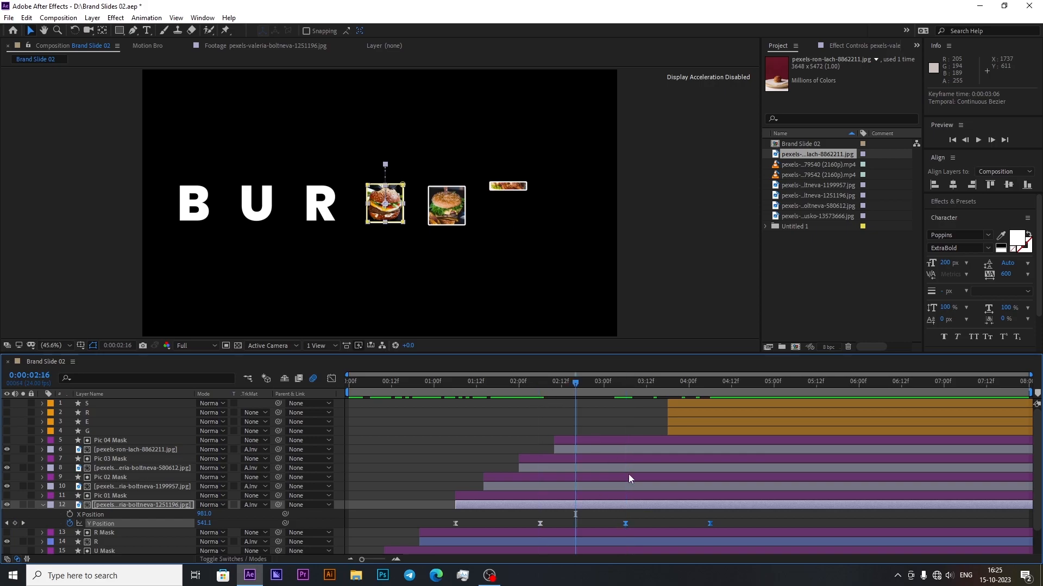
key(shift+Page_Down)
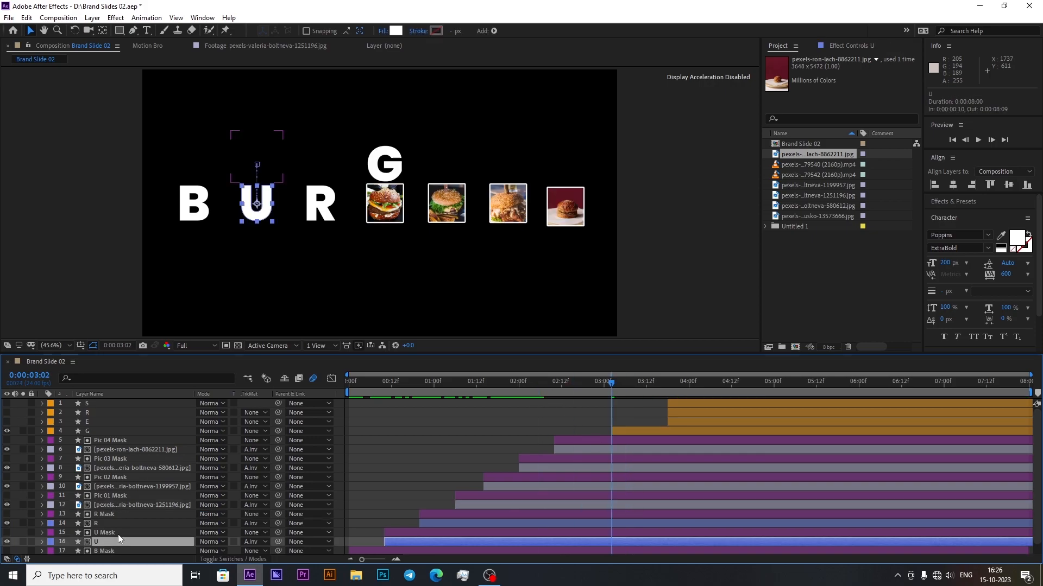
click(118, 535)
key(ctrl+d)
drag(119, 534, 144, 432)
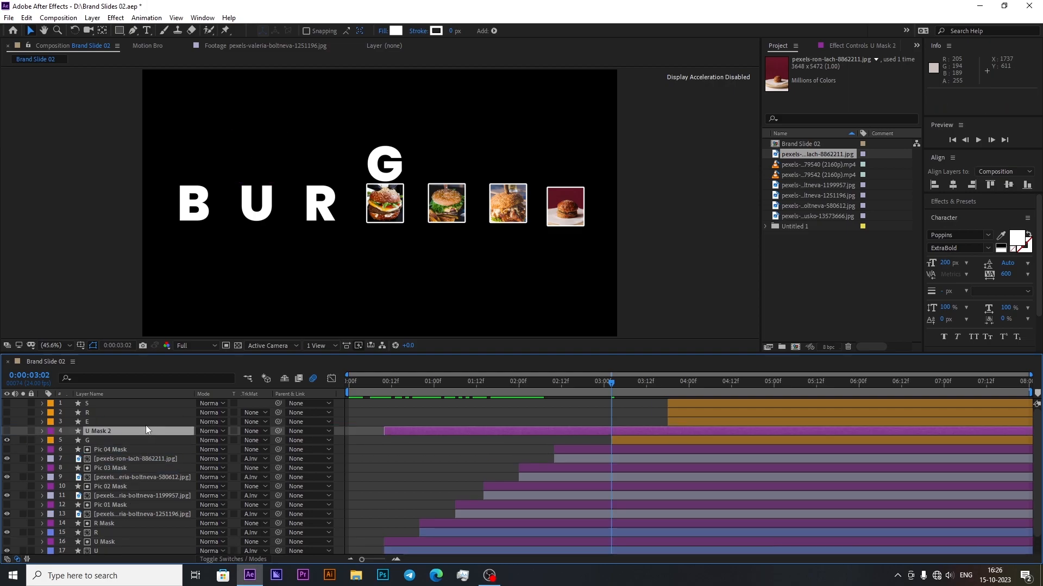
click(242, 439)
click(266, 474)
Step: Match U Mask 2 to the G layer's X Position of 979.5 and scrub through the reveal
key(p)
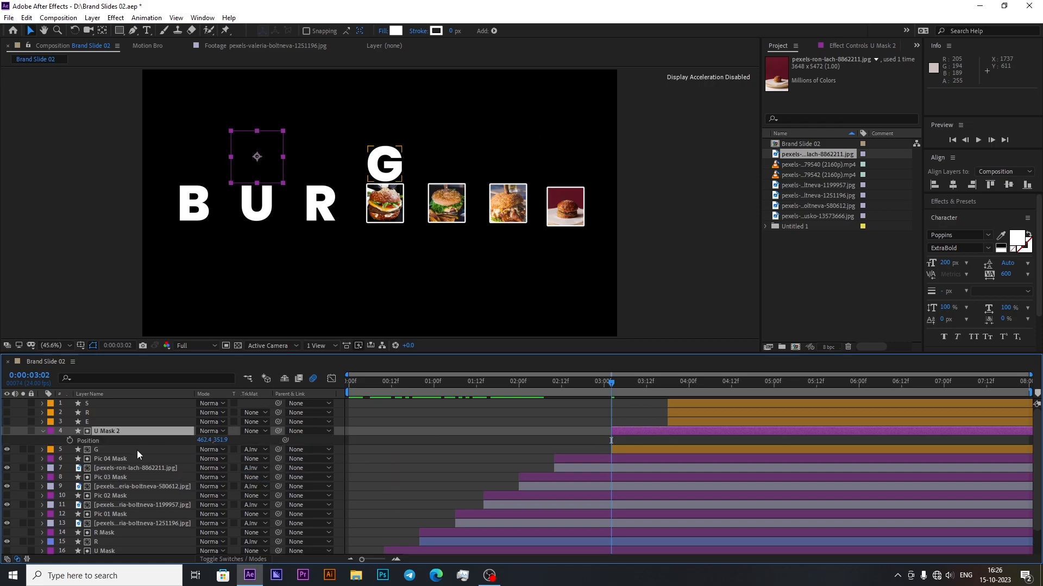
click(138, 451)
key(p)
click(205, 439)
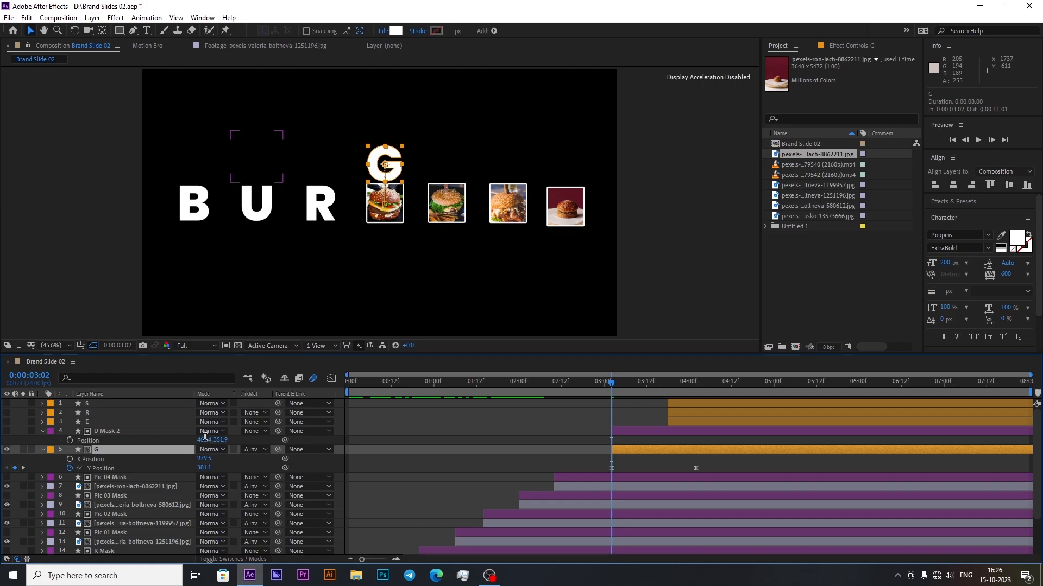
key(ctrl+v)
key(Return)
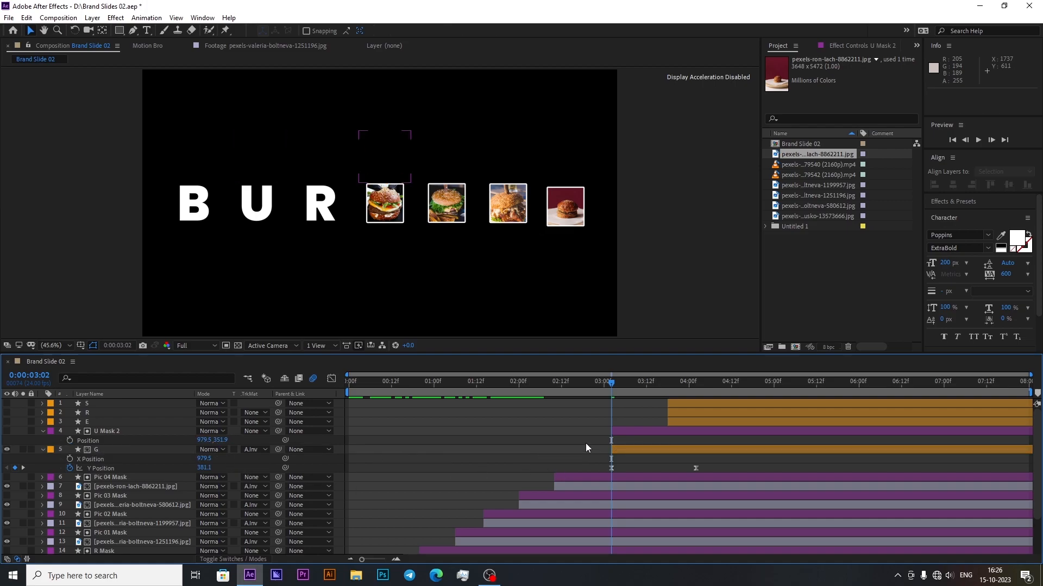
key(u)
key(u)
drag(611, 385, 676, 441)
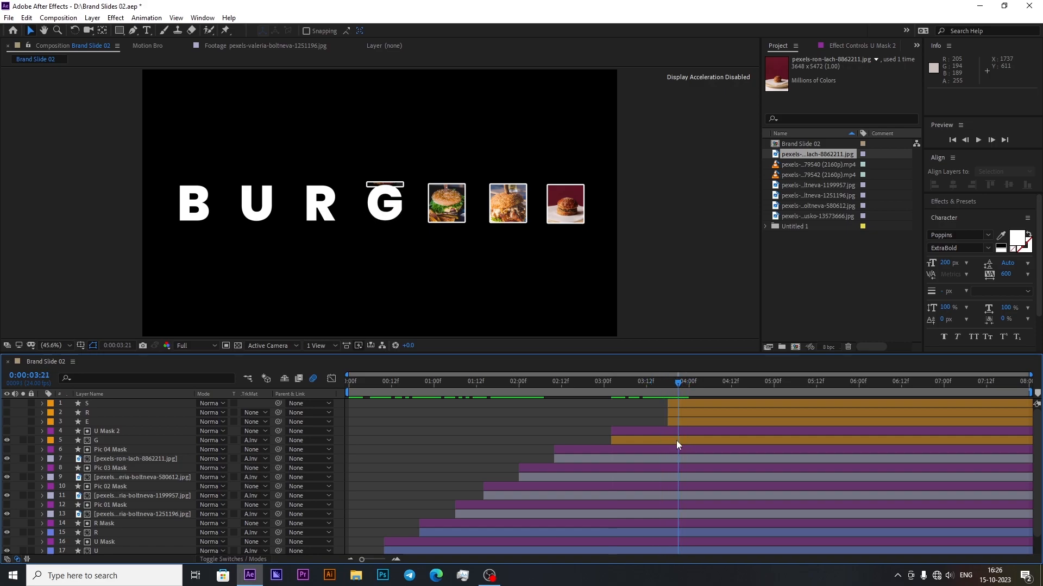
Step: Reshape the speed graph of the G layer's Y Position so the speed peaks sharply at the second keyframe
click(676, 443)
key(u)
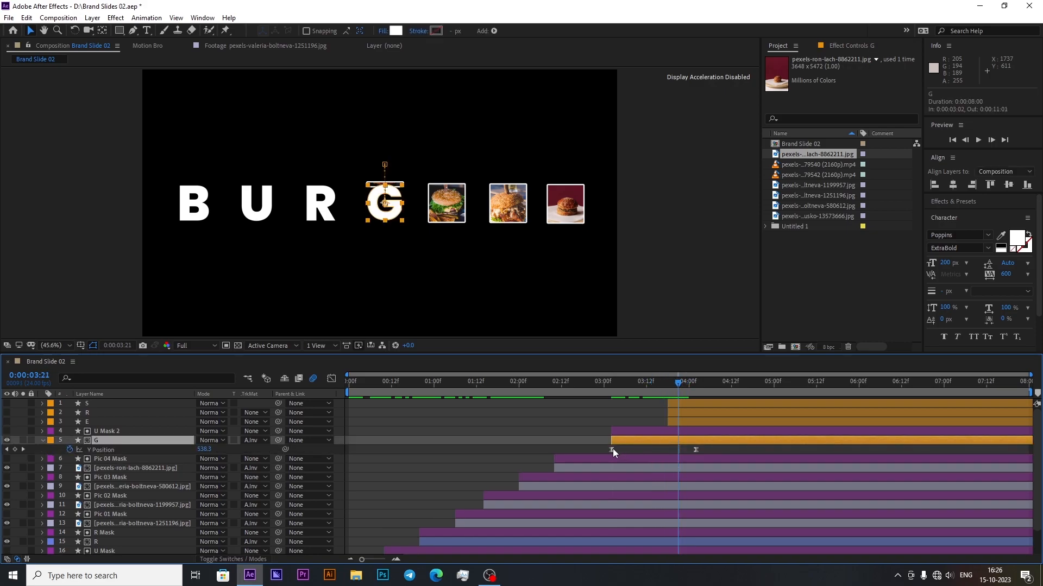
click(331, 379)
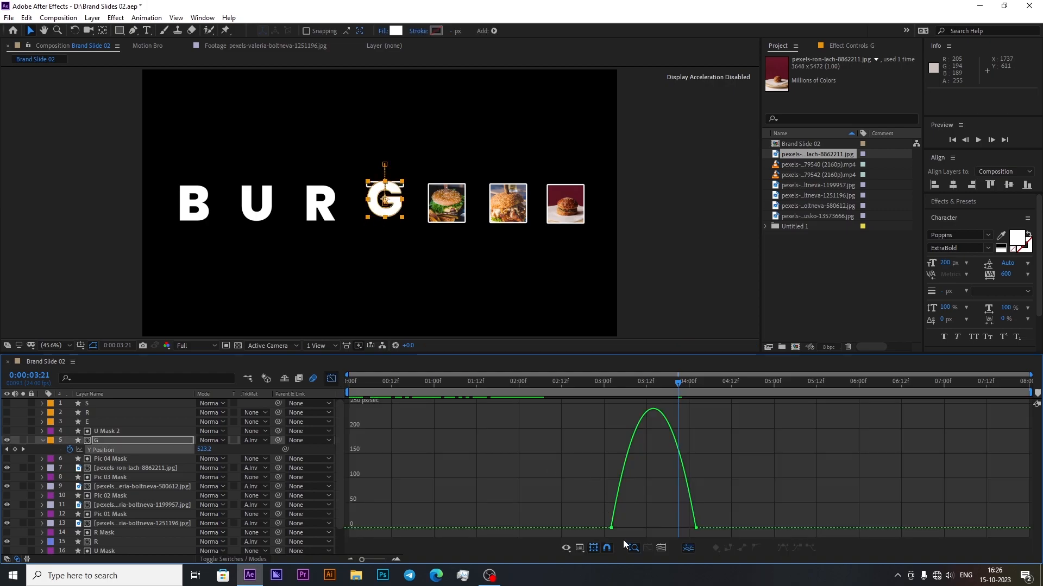
drag(575, 509, 714, 529)
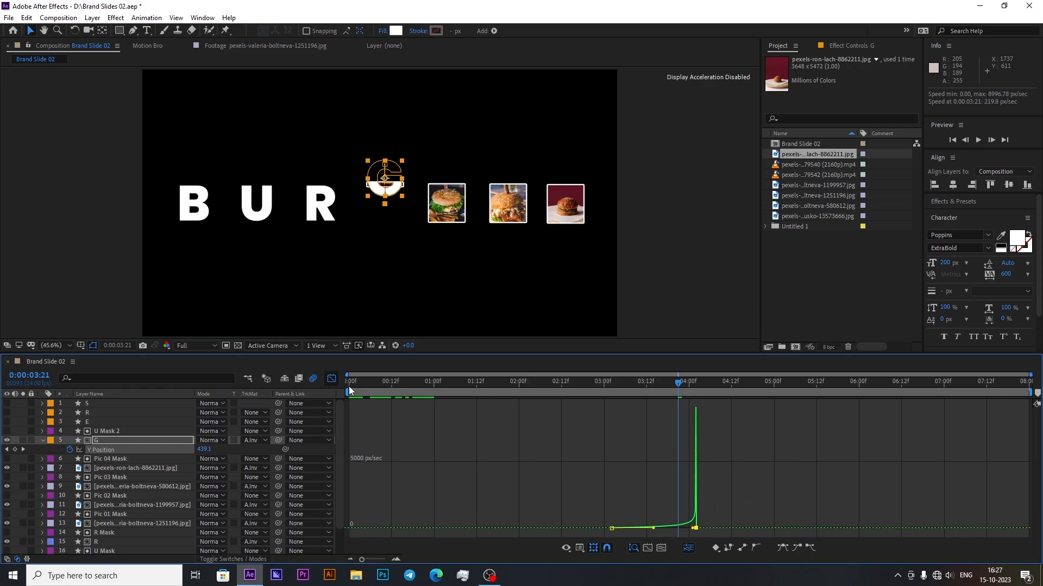
Step: Leave the graph view and scrub through the G layer's reveal
key(shift+F3)
drag(610, 390, 689, 414)
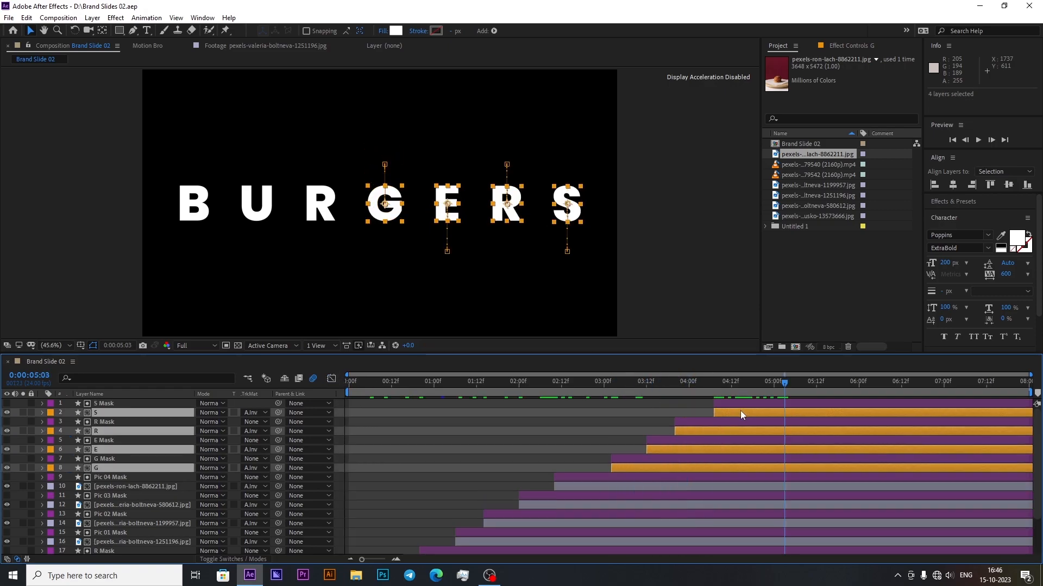
Step: Try to apply a Stroke layer style to the S, R, E and G letter layers together
right_click(741, 411)
mouse_move(818, 257)
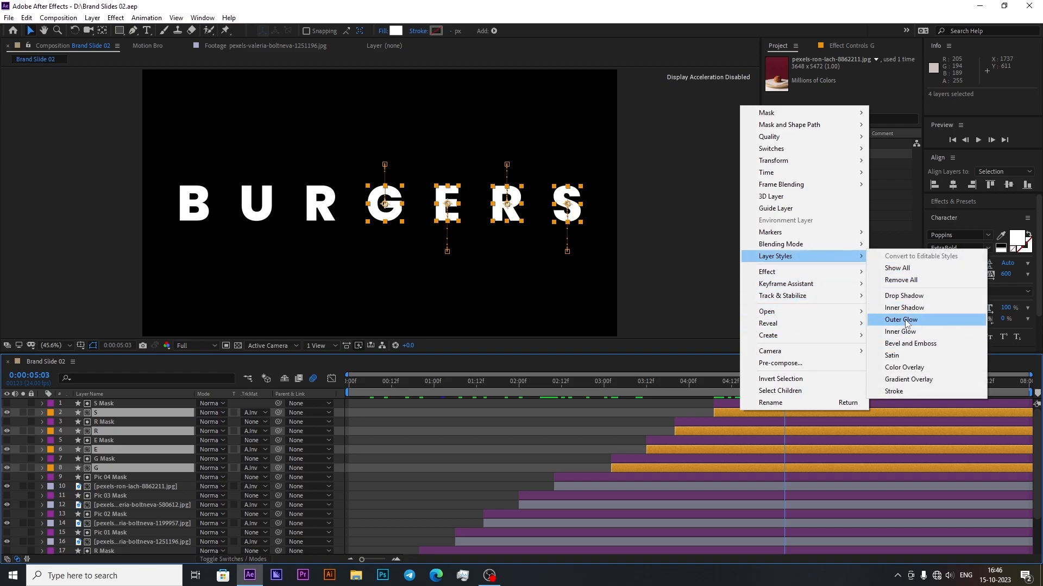
click(906, 388)
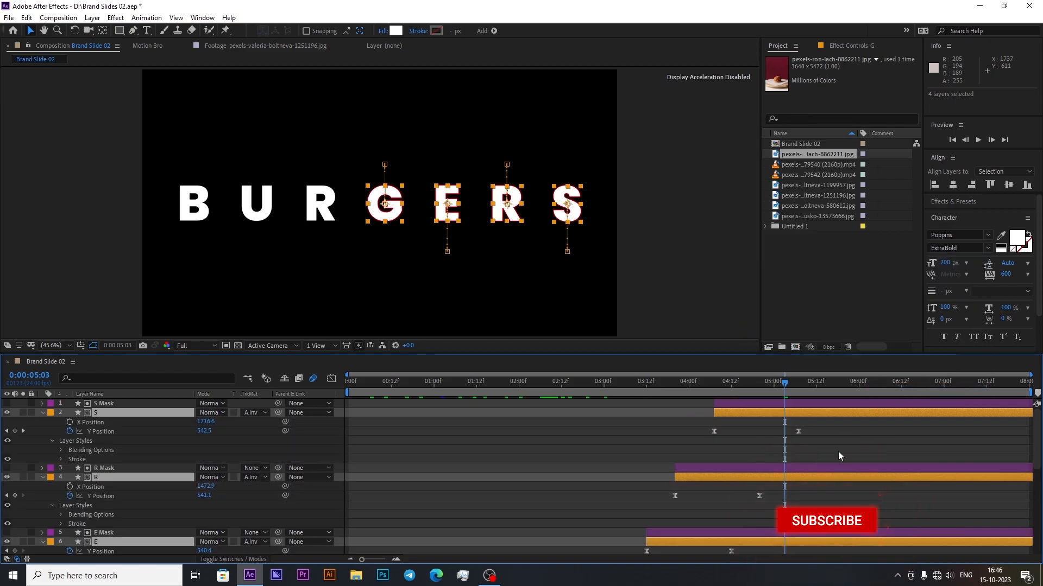
key(ctrl+z)
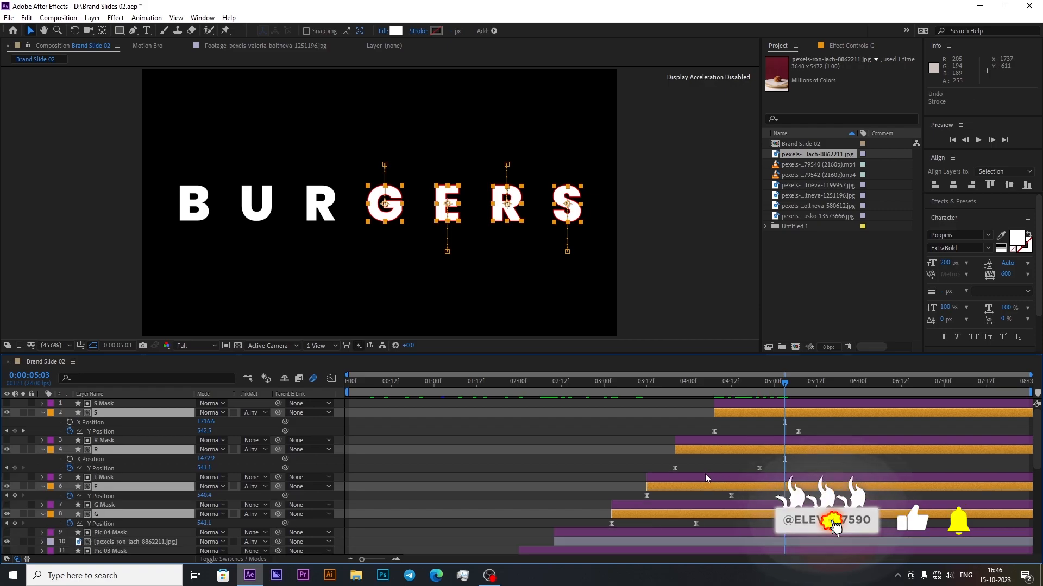
Step: Apply a red Stroke layer style to the G layer alone and keyframe its Size at 5
click(701, 491)
right_click(698, 513)
mouse_move(771, 360)
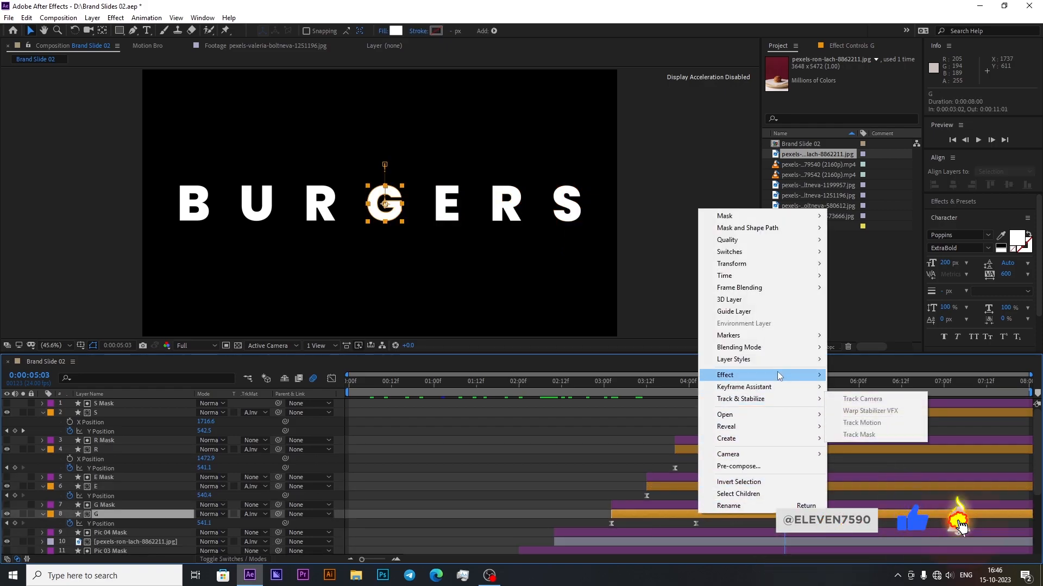
click(853, 494)
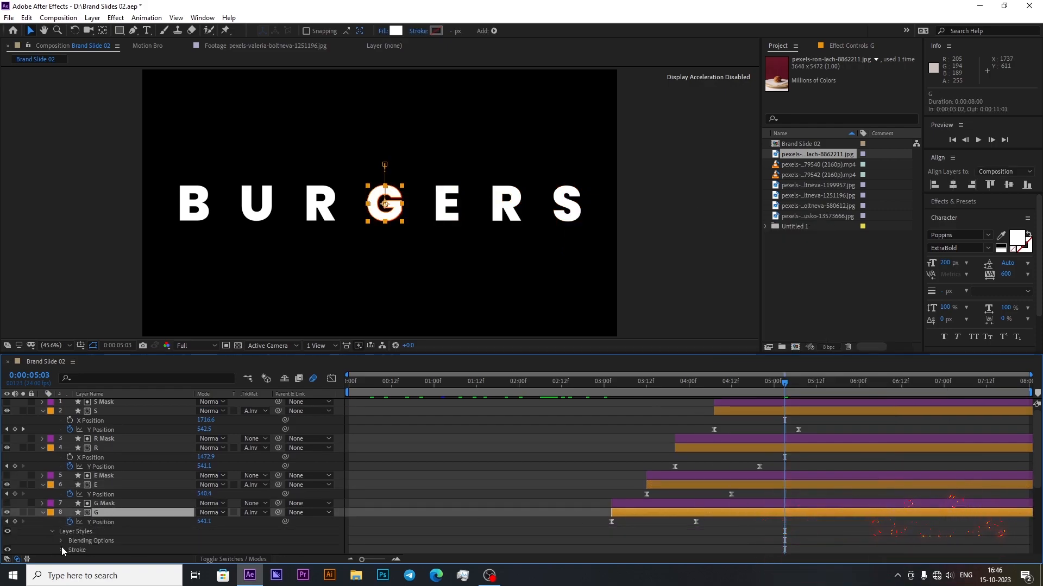
scroll(128, 526, down, 5)
scroll(172, 490, up, 3)
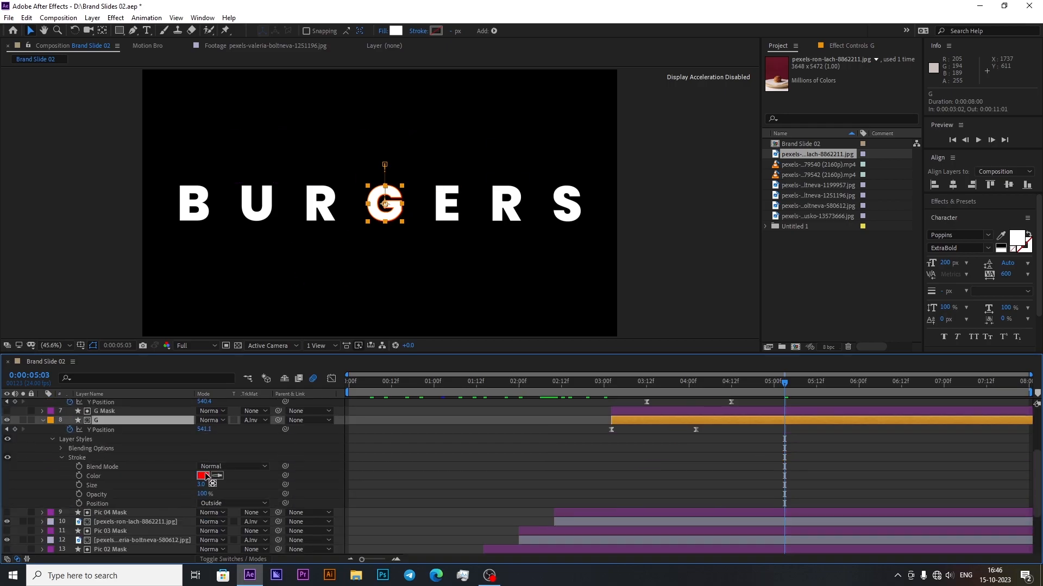
click(205, 474)
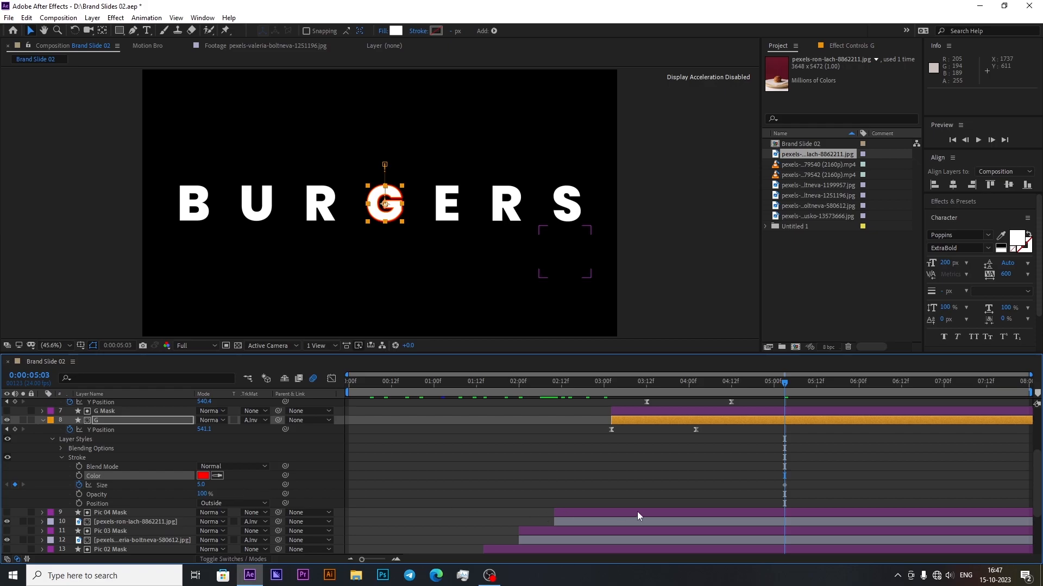
Step: Move the stroke's Size keyframe to 0:00:05:08 and set the Size to 1 at 0:00:05:03
drag(785, 485, 804, 487)
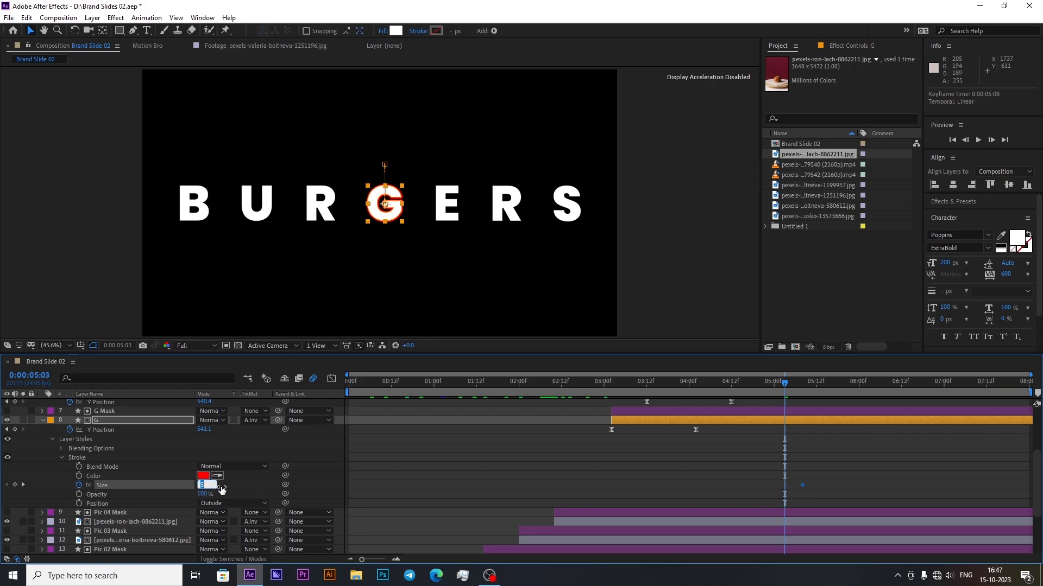
text(1)
key(Return)
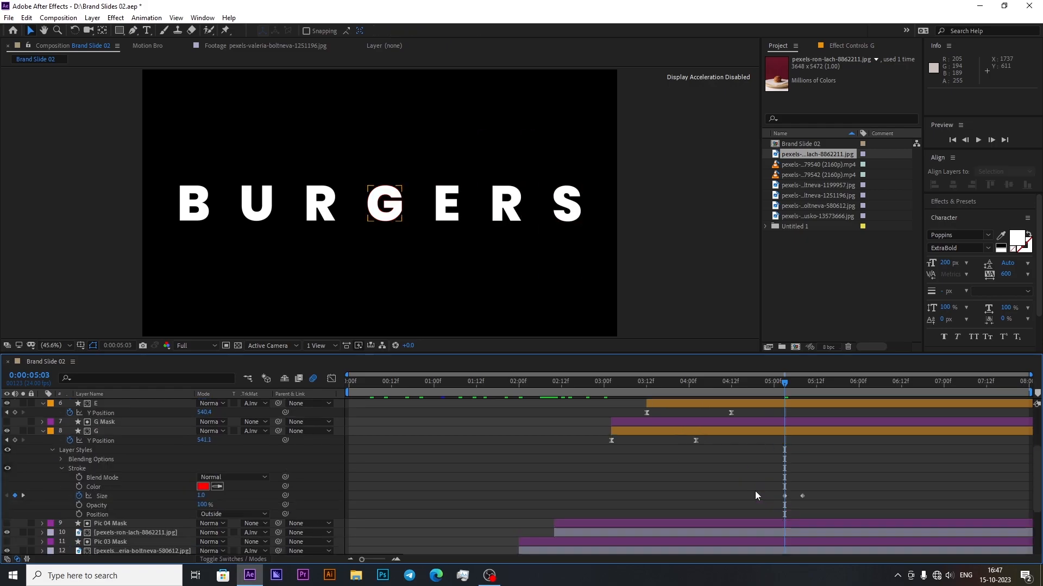
Step: Retime the G stroke's two Size keyframes to 0:00:03:15 and 0:00:04:11, and select the Stroke style with its keyframes
drag(616, 392, 656, 401)
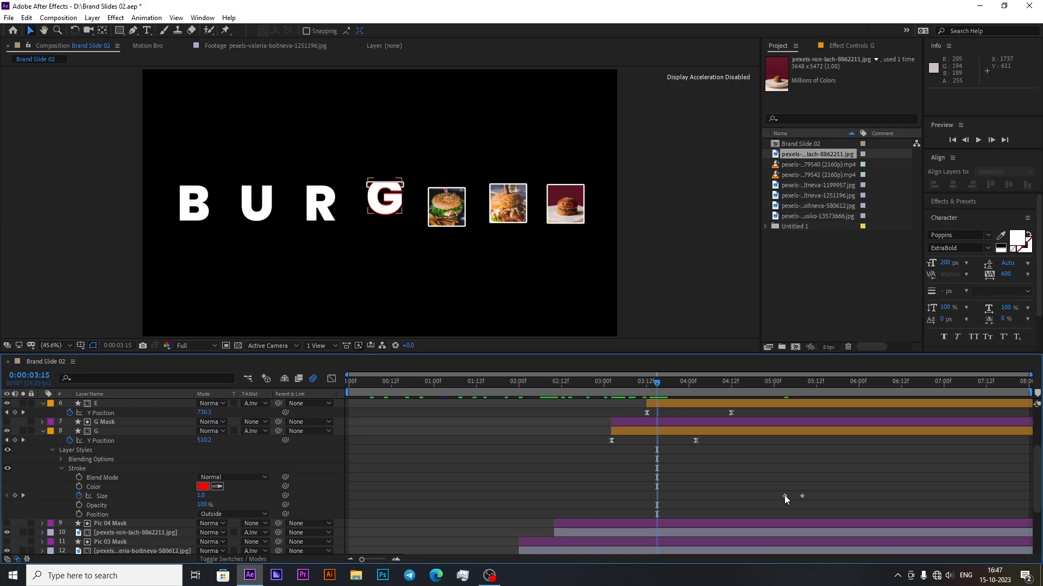
drag(785, 496, 696, 496)
click(230, 504)
key(shift+Page_Down)
key(shift+Page_Down)
drag(802, 496, 728, 514)
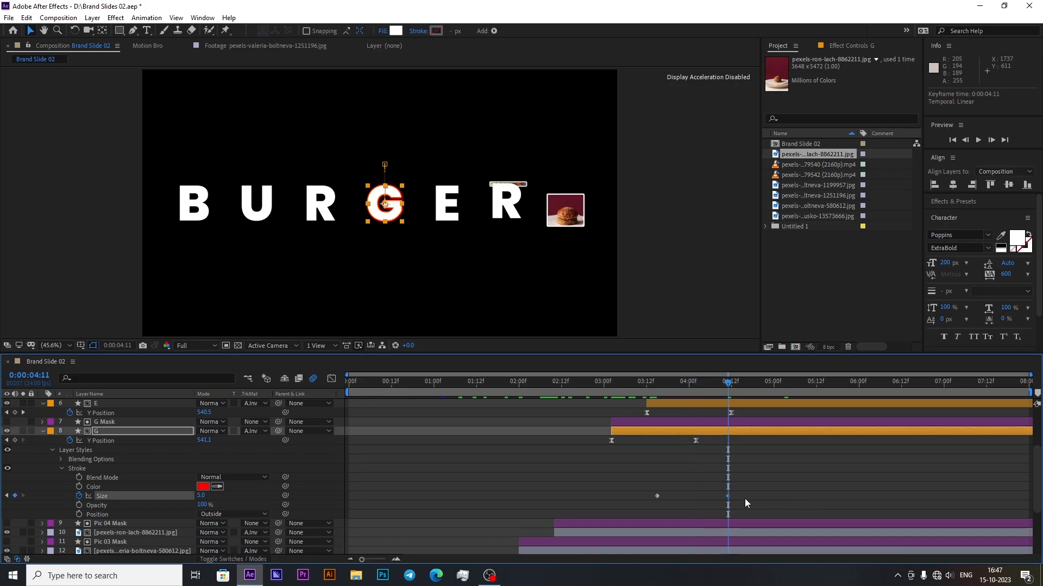
drag(745, 499, 649, 501)
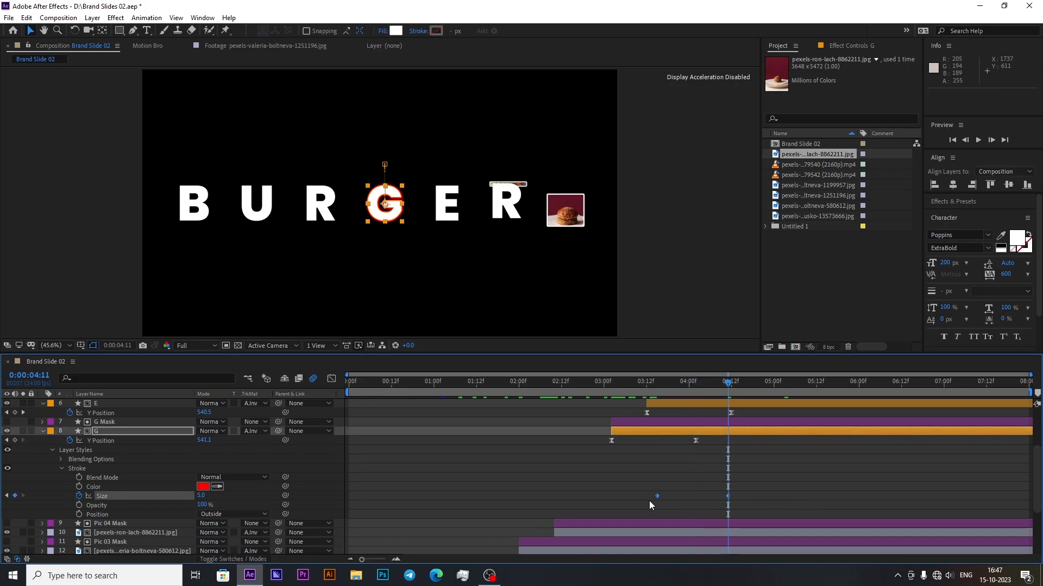
click(98, 470)
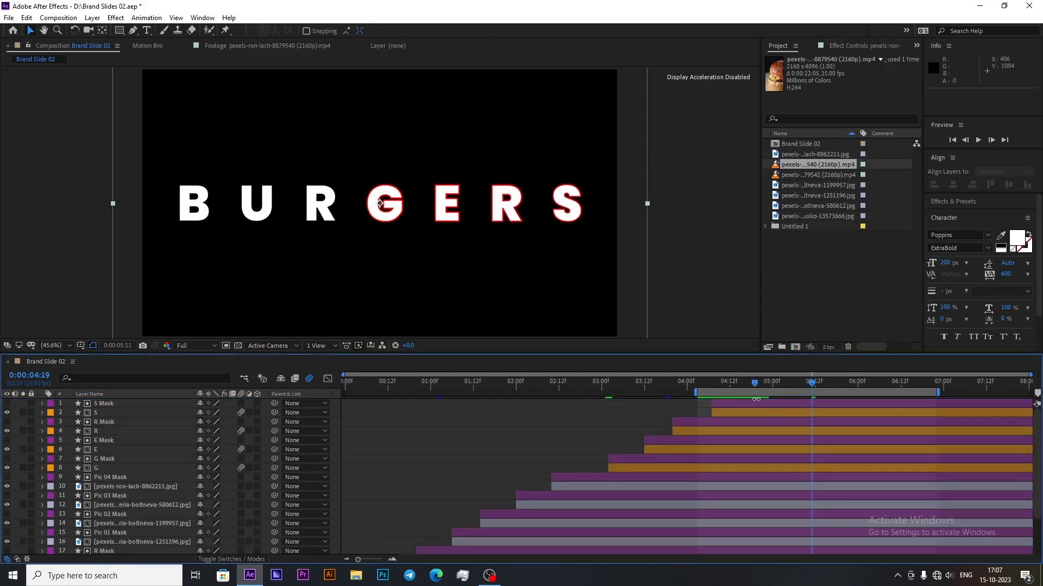
Step: Place the 8879540 burger video above all layers from 0:00:04:19, keyframe its Scale at 16.4% and shift that keyframe past 0:00:05:11
drag(755, 399, 756, 399)
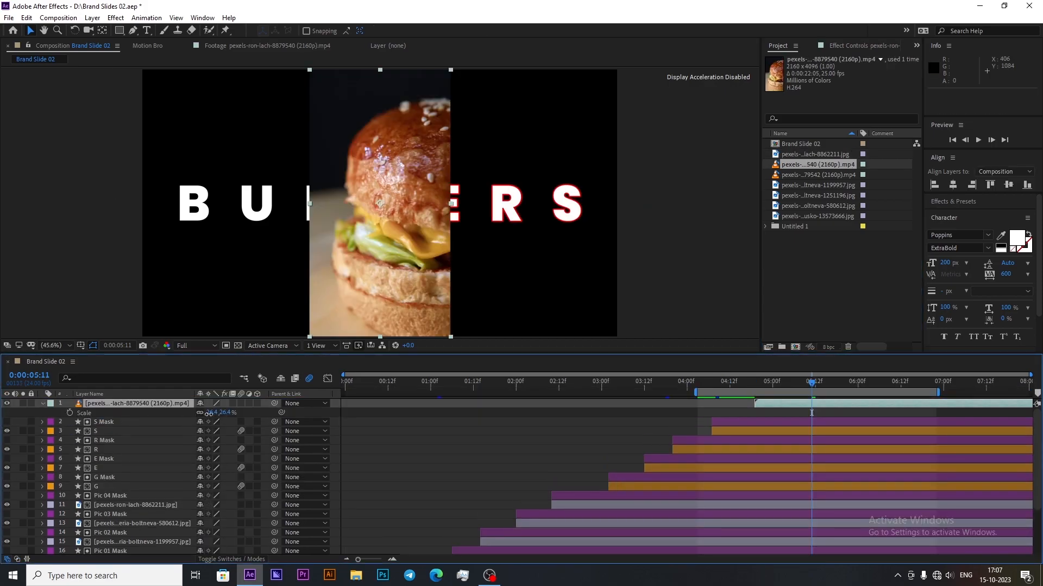
drag(209, 413, 178, 413)
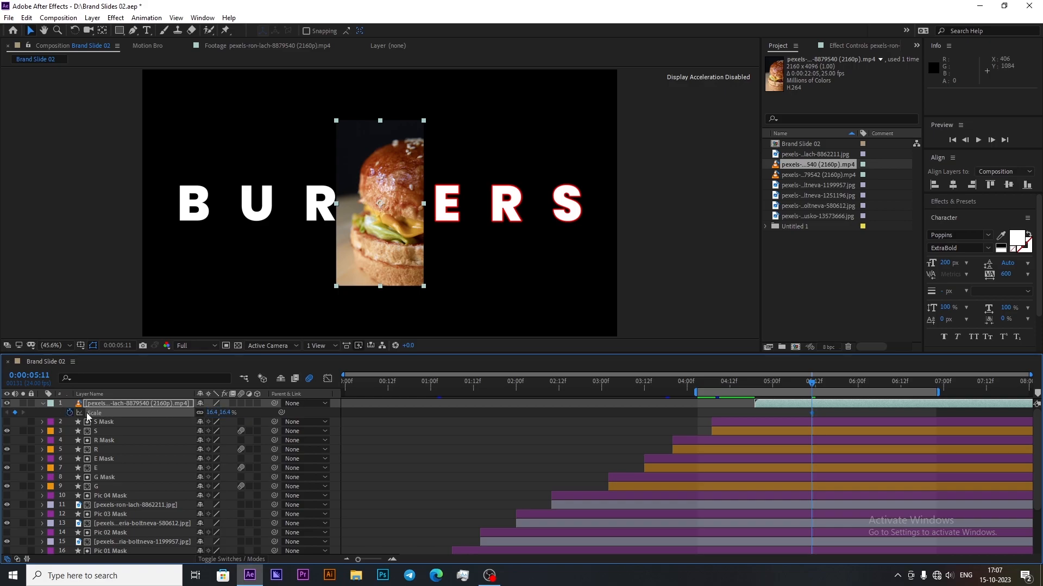
drag(812, 412, 840, 413)
Step: Move the burger video's anchor point to the middle of its top edge
key(y)
drag(379, 205, 379, 126)
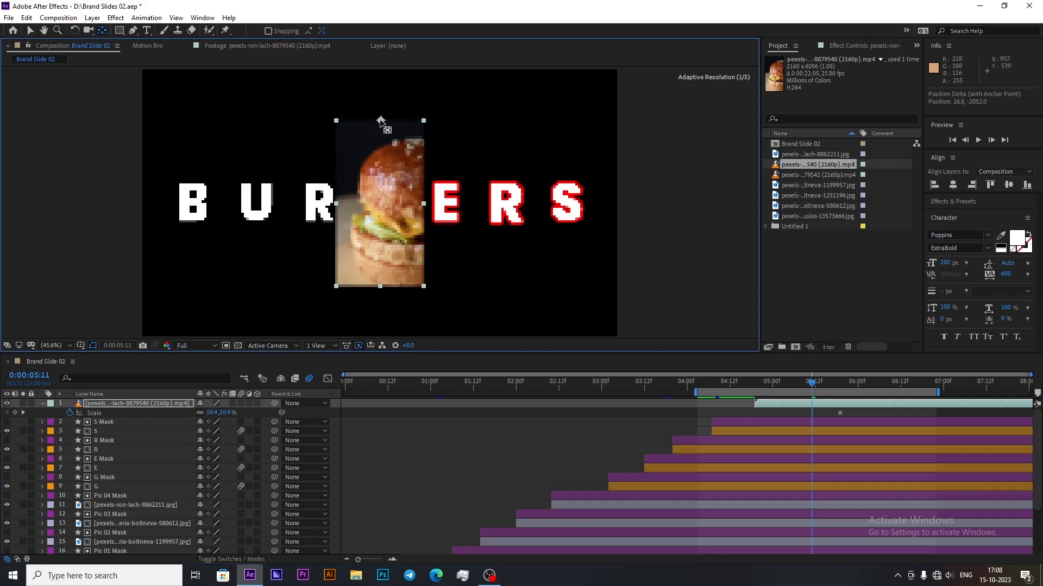
click(30, 31)
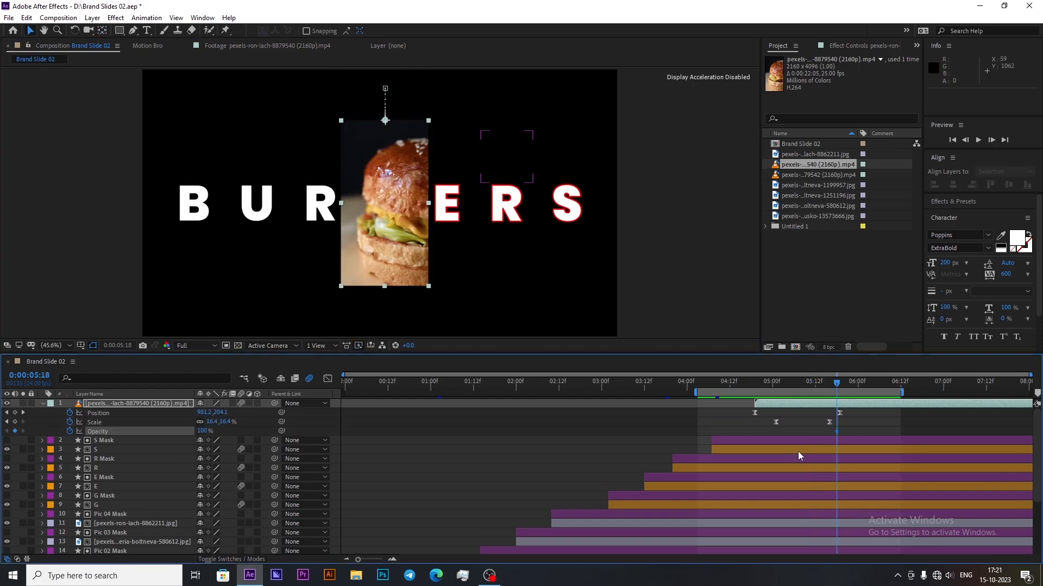
Step: Move the burger video's Opacity keyframe further along and set the Opacity to 0% at 0:00:05:18
drag(836, 432, 897, 436)
click(203, 431)
text(0)
click(234, 434)
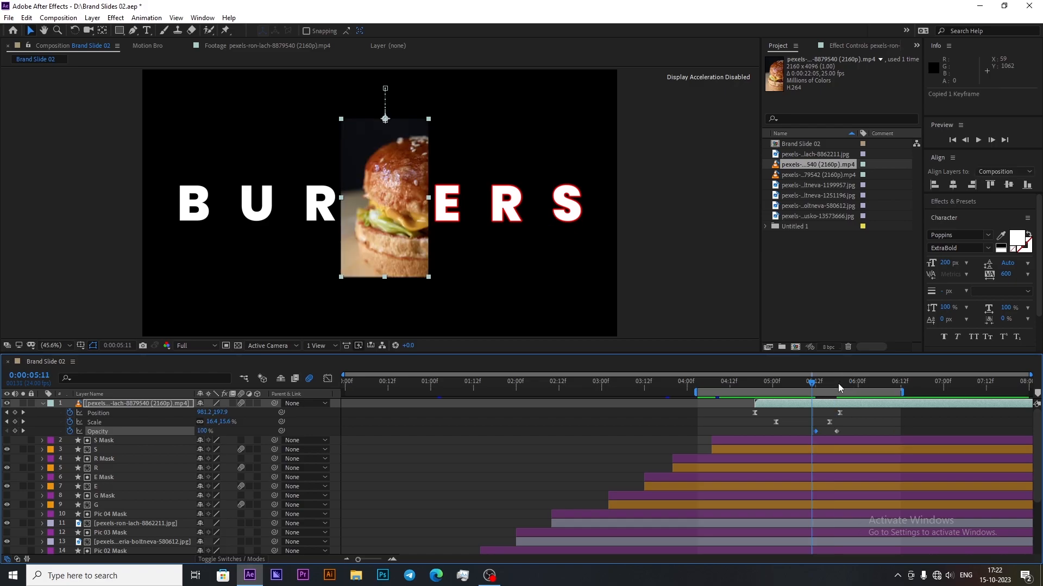
Step: Paste the copied Opacity keyframe beyond 0:00:05:18 on the burger video and scrub through the opacity change
click(837, 385)
click(836, 389)
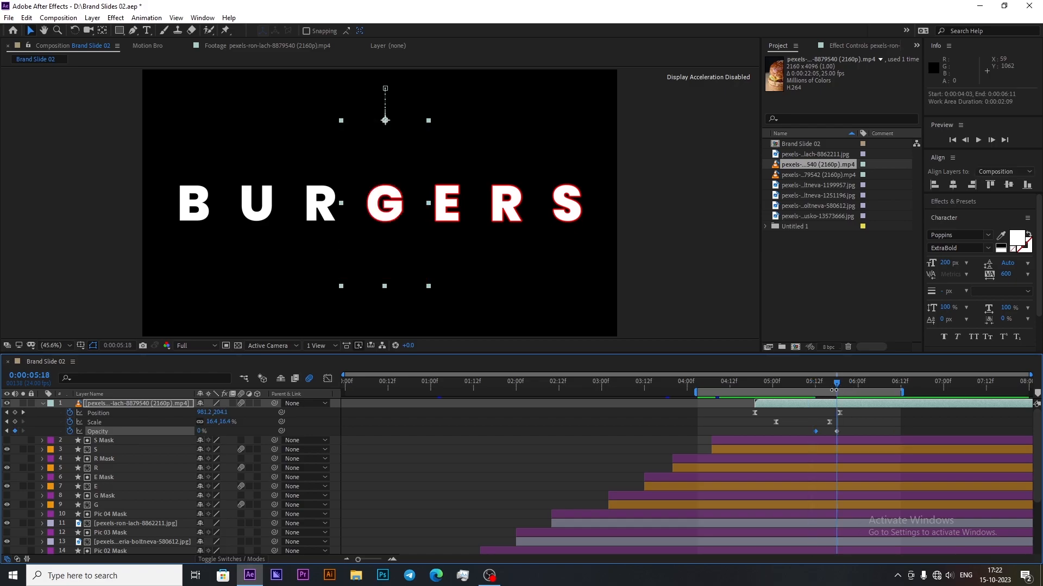
key(shift+Page_Down)
key(ctrl+v)
click(809, 389)
drag(813, 390, 829, 433)
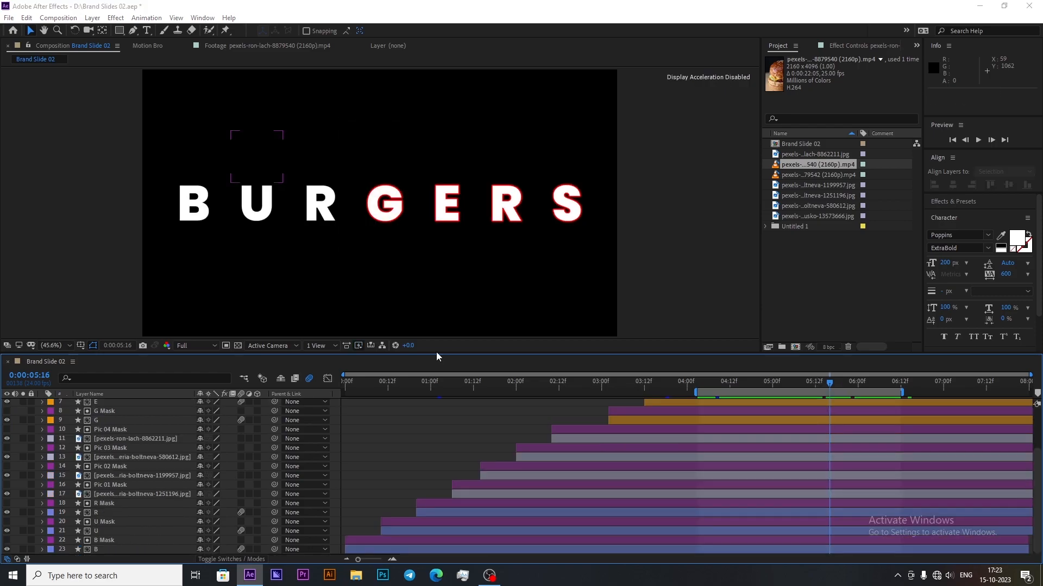
Step: Create a black solid of 1920 x 1080 px in the Brand Slide 02 composition
key(ctrl+y)
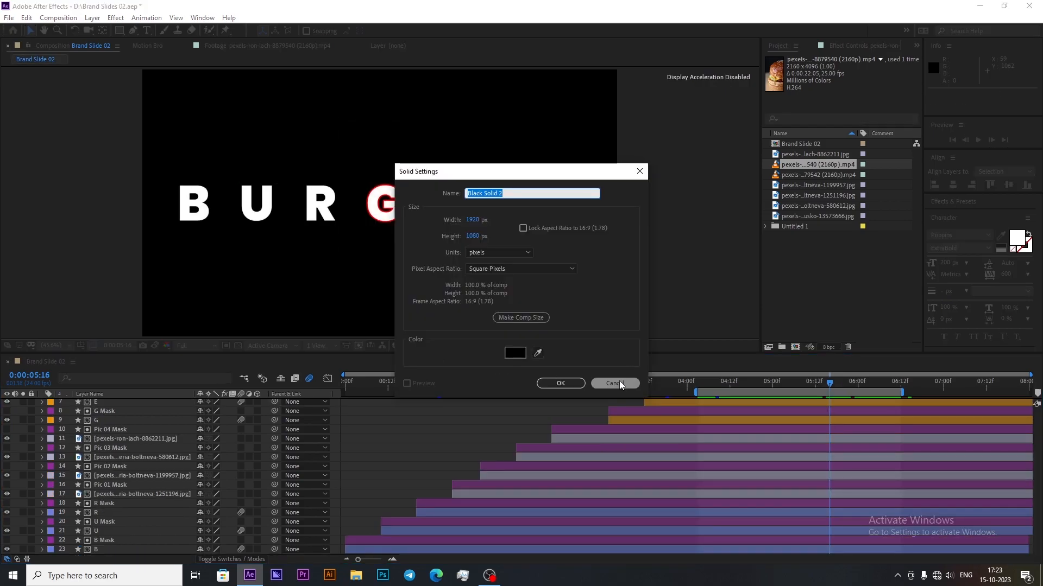
click(571, 383)
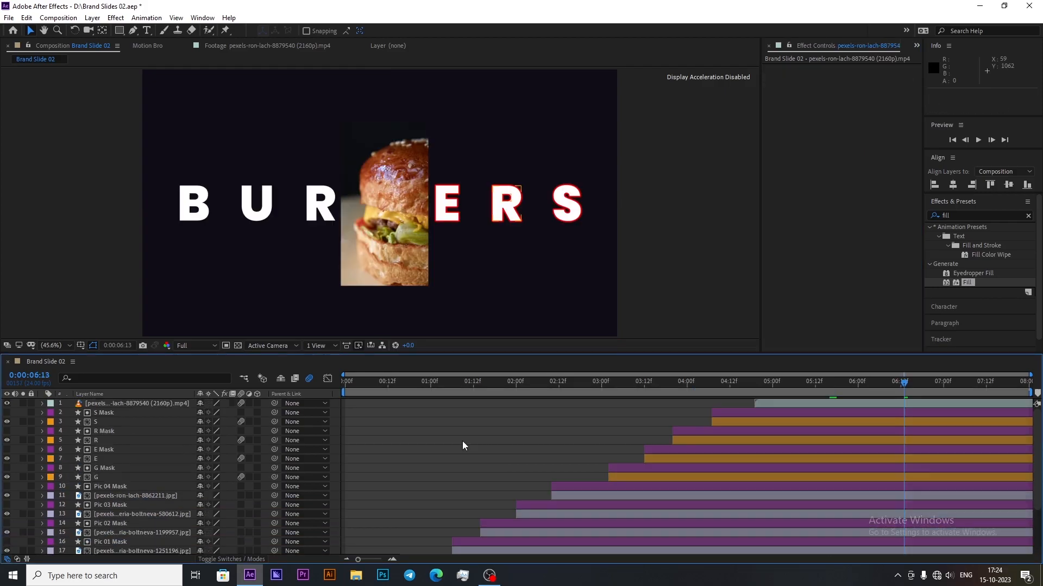
Step: Apply a Stroke layer style to the burger video layer
click(509, 434)
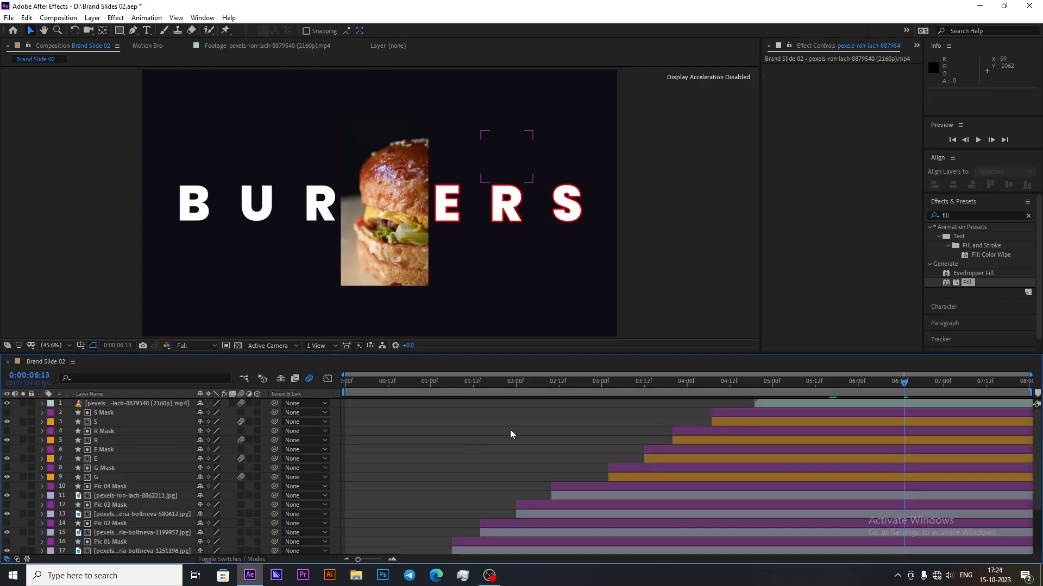
click(788, 405)
right_click(814, 404)
mouse_move(857, 249)
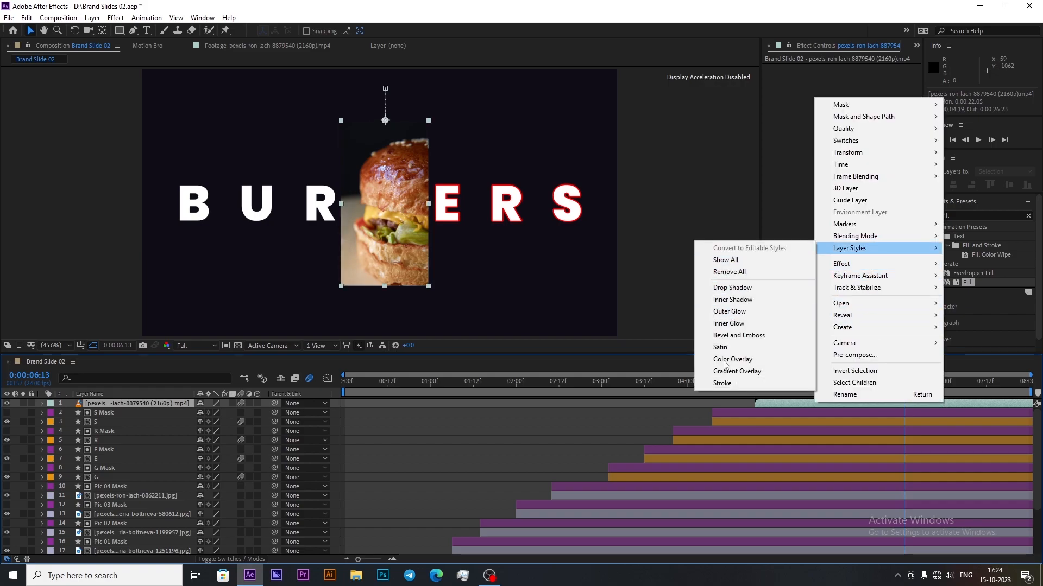
click(722, 383)
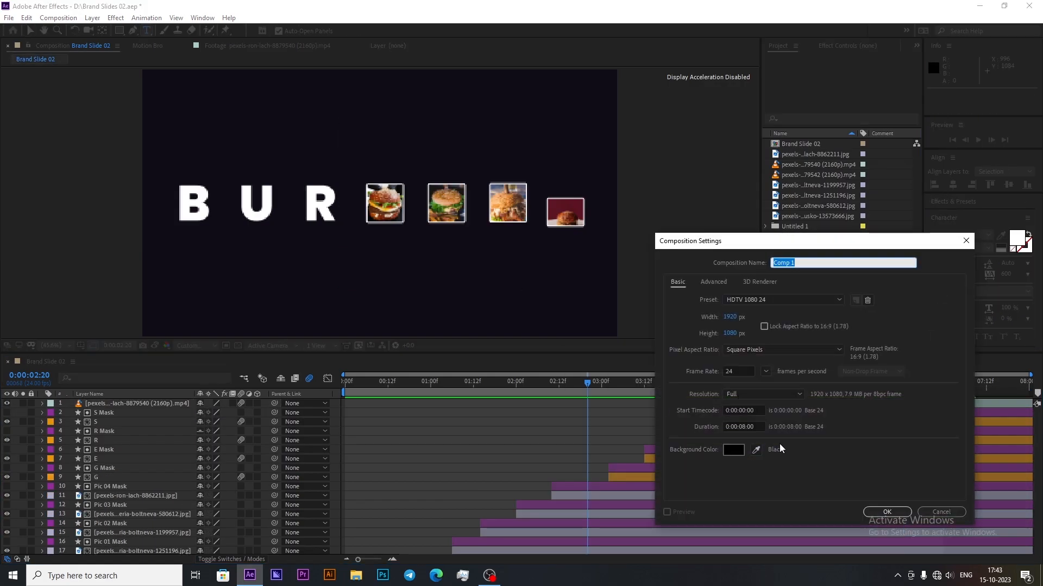
Step: Create a composition named TEXXT 02 and add an empty text layer to it
text(02)
click(884, 511)
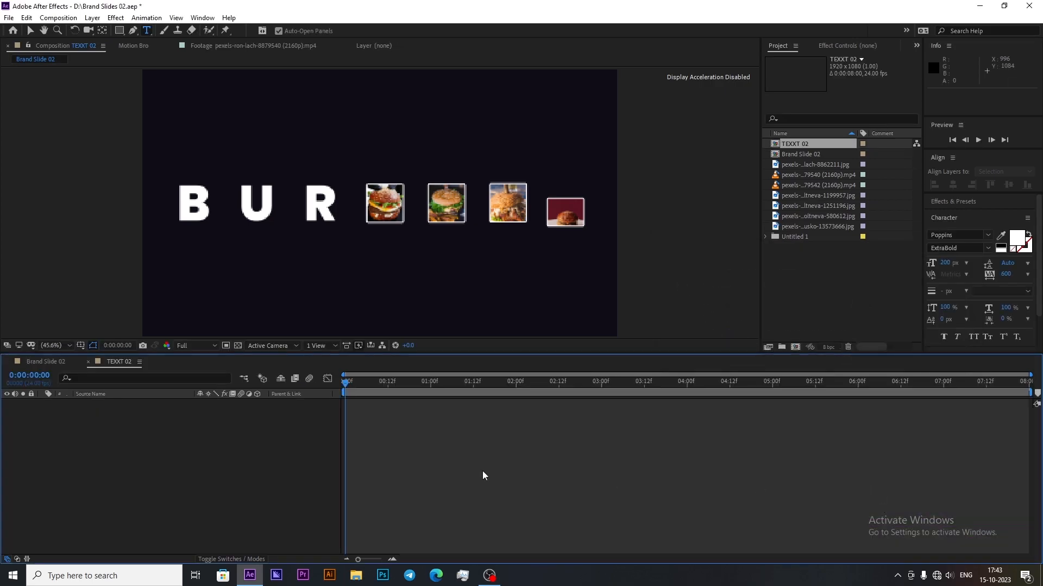
right_click(161, 433)
mouse_move(182, 441)
click(314, 453)
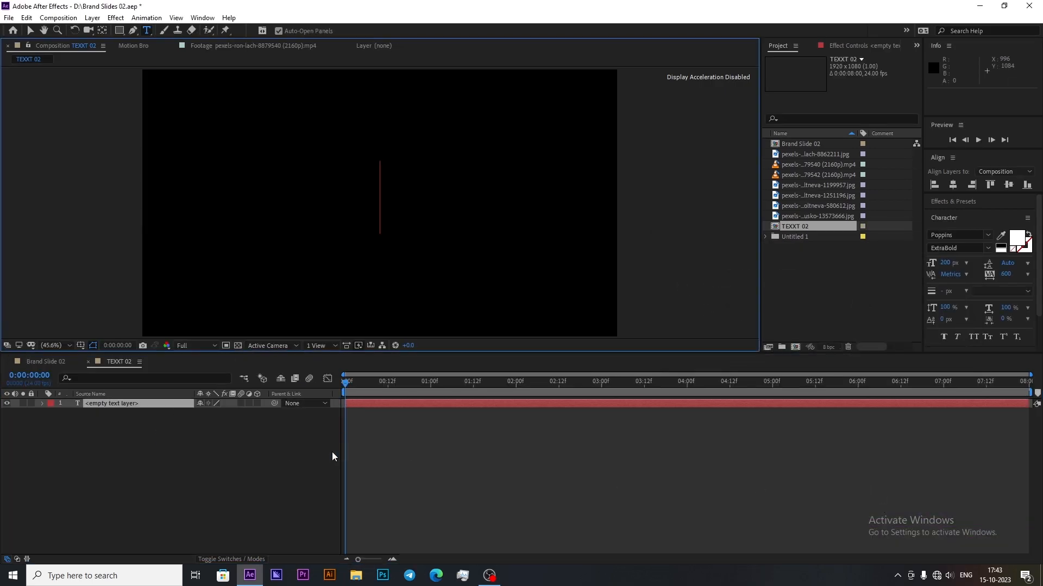
Step: Paste the three-line customer slogan into the text layer, set it to 50 px in the Hello Bestlady font and center it
key(ctrl+v)
click(943, 263)
text(50)
click(952, 185)
click(1009, 186)
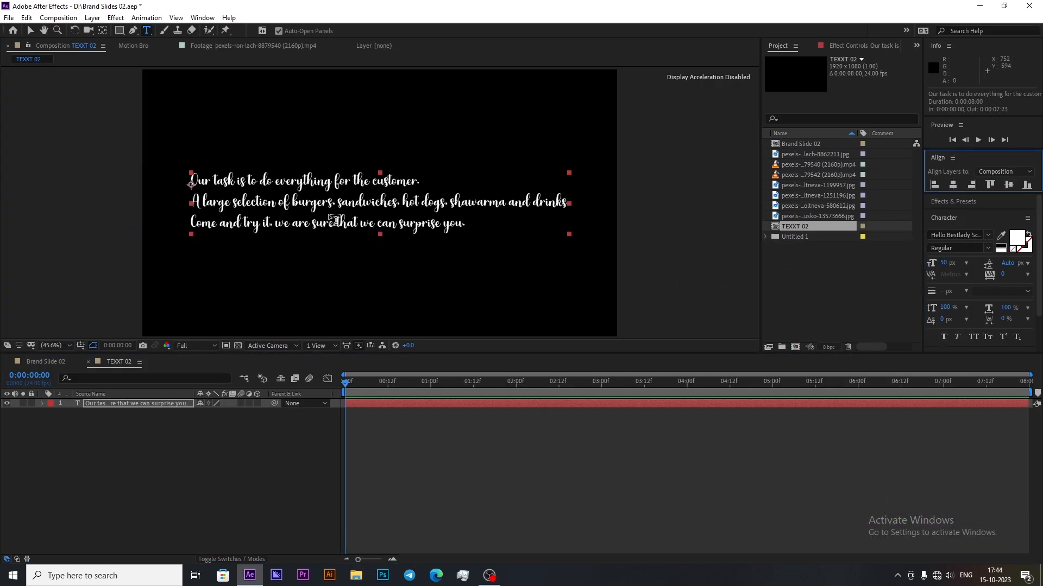
Step: Add an Opacity animator to the slogan text and keyframe its Range Selector Start at 0% at 0:00:00:00
click(947, 217)
key(u)
key(u)
click(263, 414)
click(296, 267)
click(71, 440)
click(88, 450)
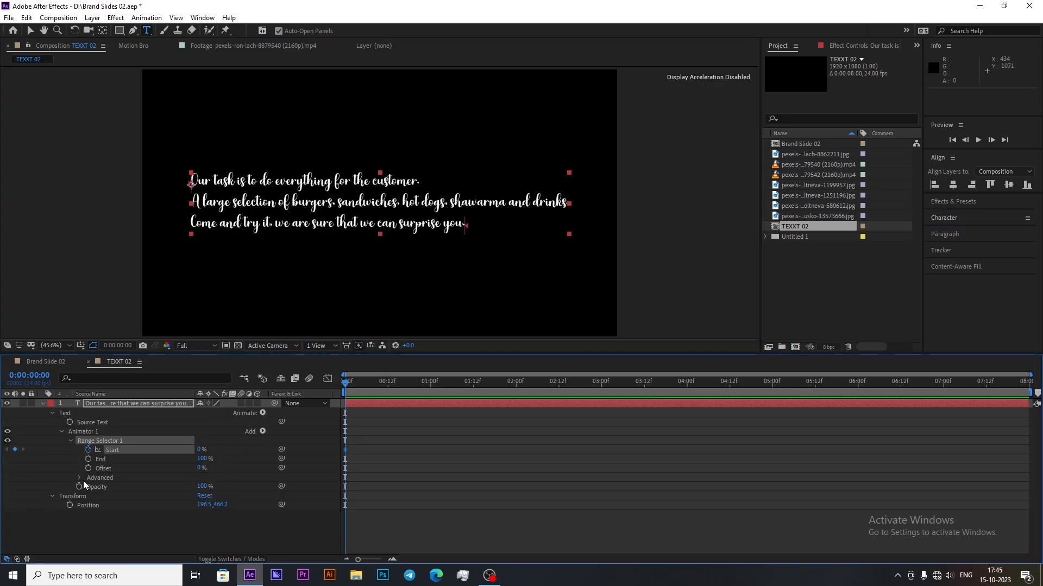
Step: Adjust the Range Selector's Advanced options and keyframe Start at 100% about two and a half seconds in
click(81, 477)
click(230, 485)
click(229, 520)
drag(345, 384, 556, 393)
click(201, 438)
text(100)
Step: Set the animator's Opacity to 0%, move the second Start keyframe to 0:00:04:13 and scrub through the text reveal
click(80, 467)
click(202, 487)
text(0)
drag(555, 450, 733, 459)
drag(348, 385, 799, 413)
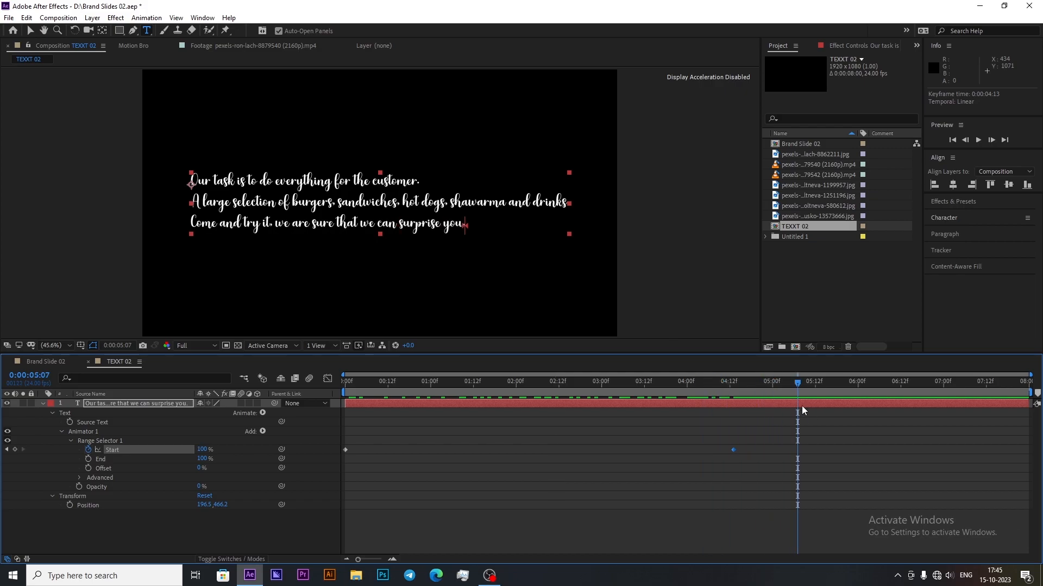
Step: Center the slogan layer's anchor point on its content and align the layer horizontally in the composition
click(43, 403)
ctrl+double_click(102, 31)
click(954, 185)
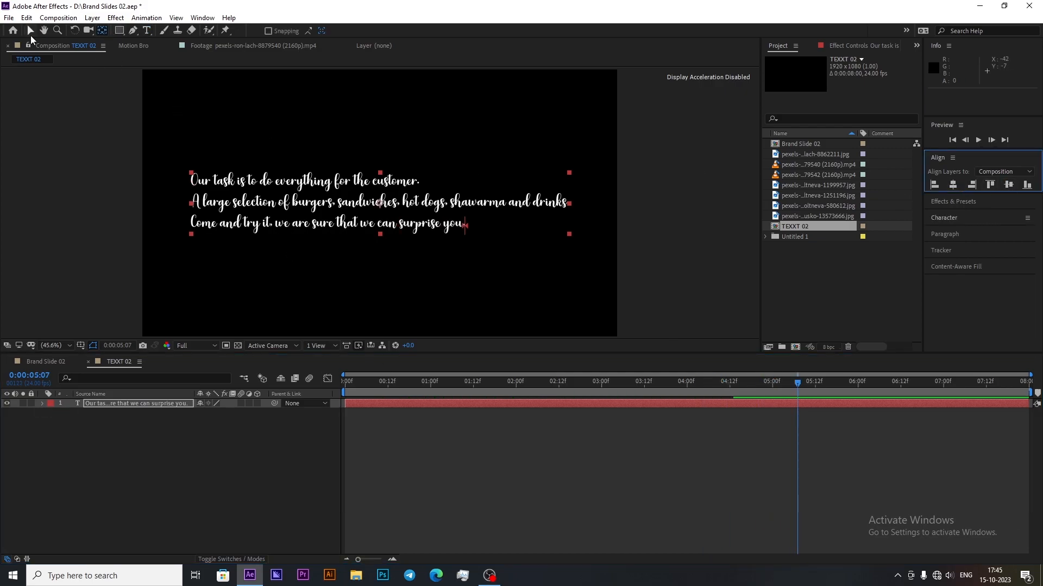
click(30, 32)
click(142, 435)
Step: Create another composition named TEXXXT 03 with the HDTV 1080 24 preset
click(796, 347)
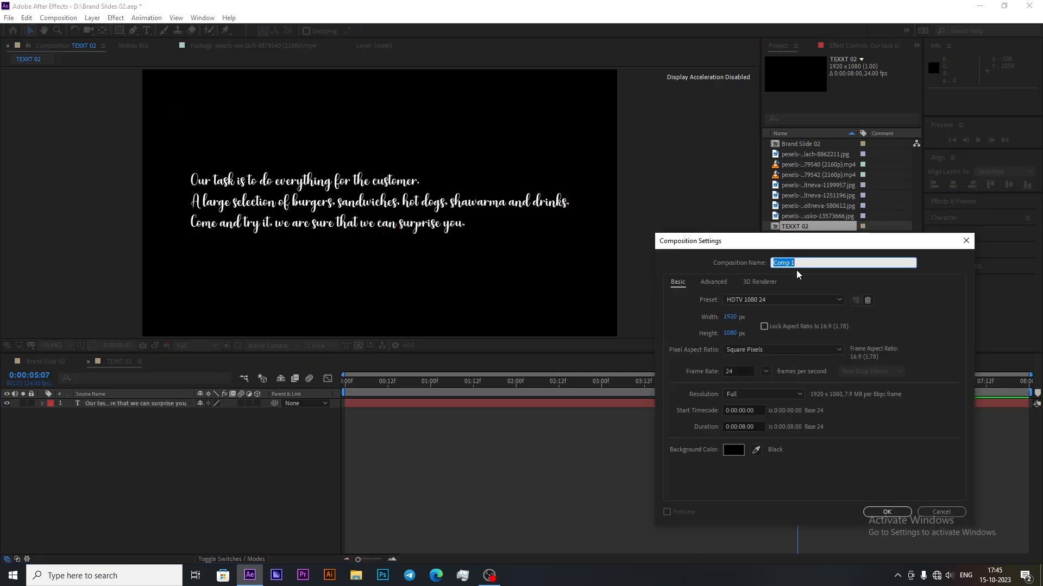
text(TEXXXT 03)
click(887, 512)
key(Caps_Lock)
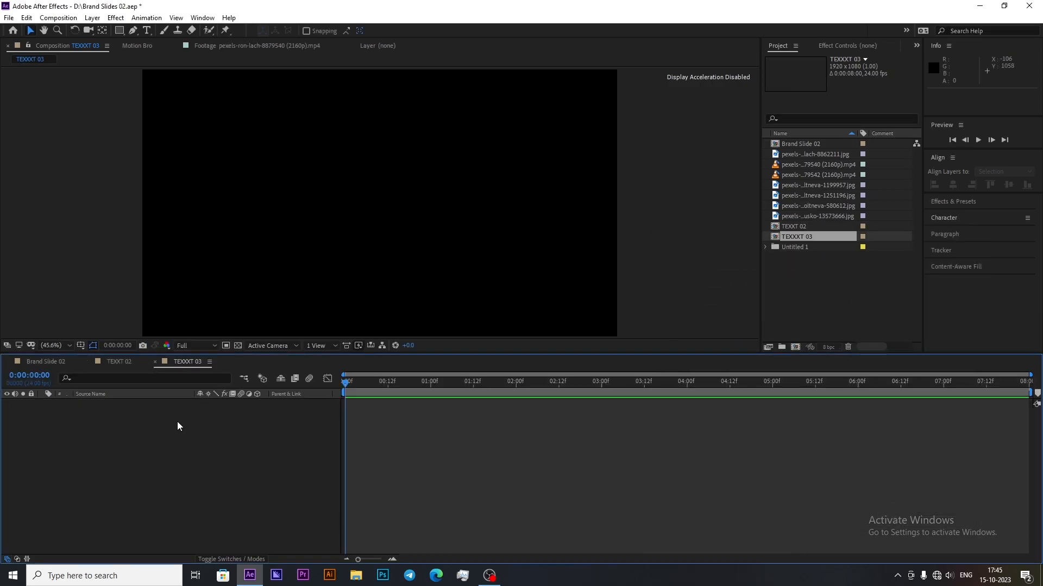
Step: Add a TASTY text layer in Poppins ExtraBold, 50 px with tracking 630, and center it in the composition
right_click(158, 435)
mouse_move(174, 437)
click(366, 456)
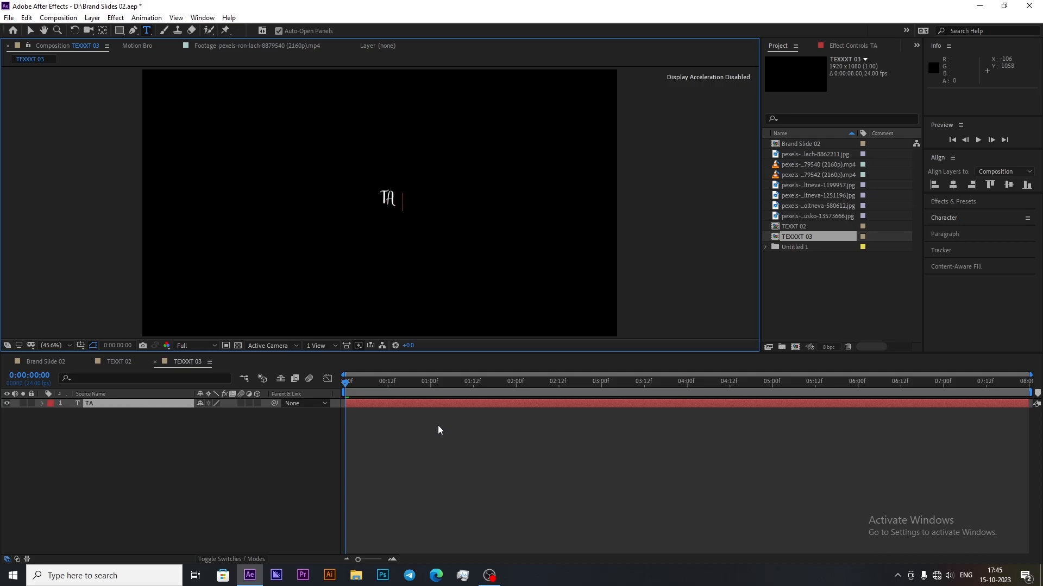
click(953, 185)
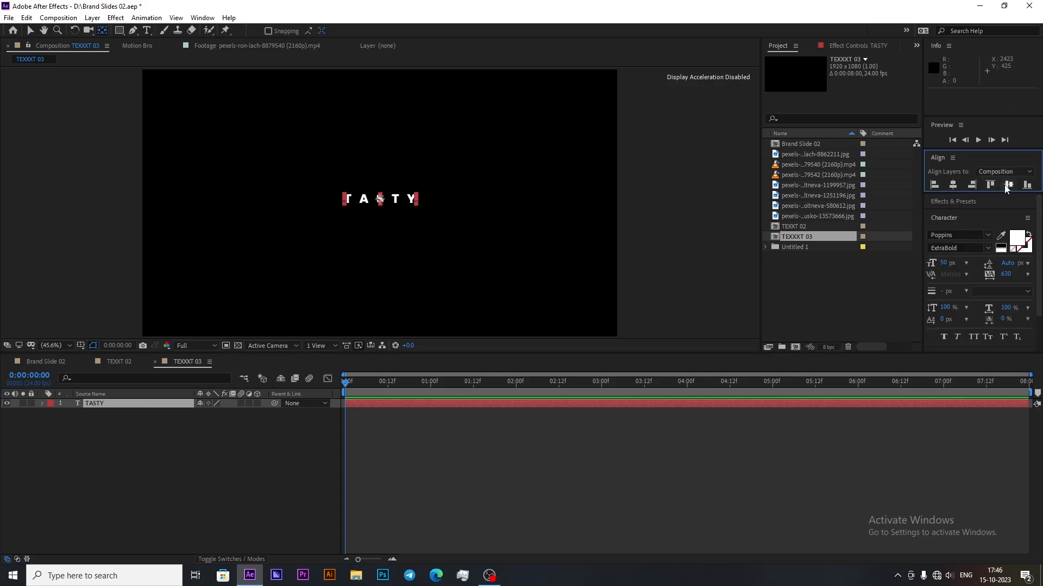
click(1009, 185)
Step: Duplicate the TASTY text layer twice, change the copies to FAST and QUALITY, and spread the words across the composition
click(162, 421)
click(160, 404)
key(ctrl+d)
click(158, 415)
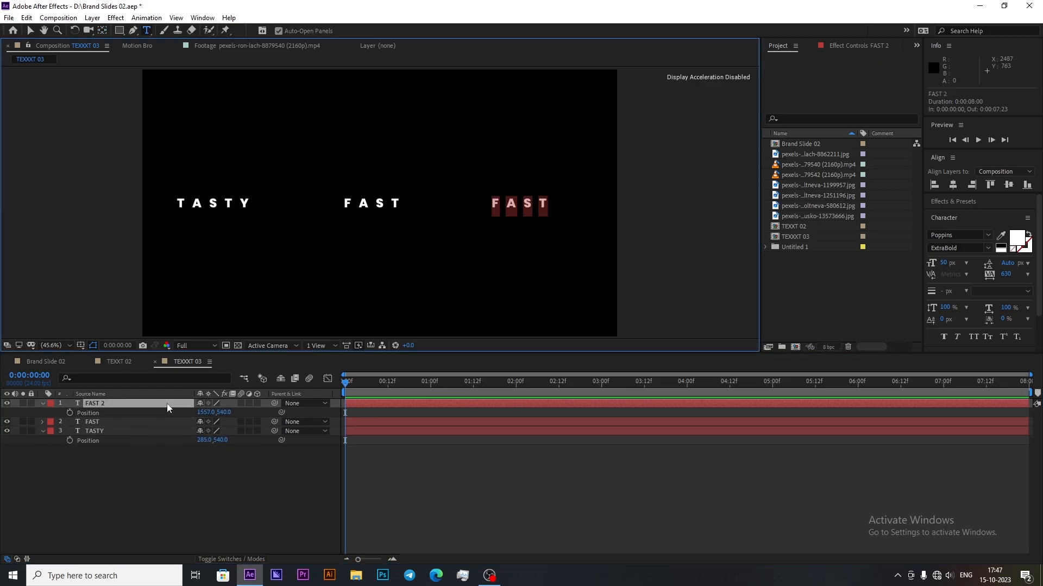
text(QUALITY)
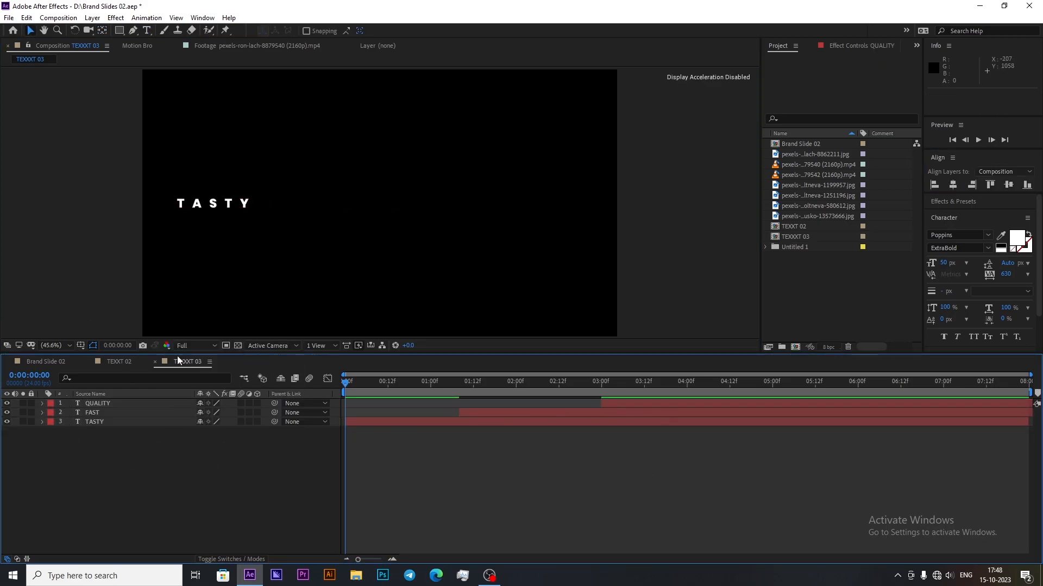
Step: Crop TEXXXT 03 to a narrow strip and give the animated words Alpha Inverted mattes from rectangular shape layers
key(ctrl+k)
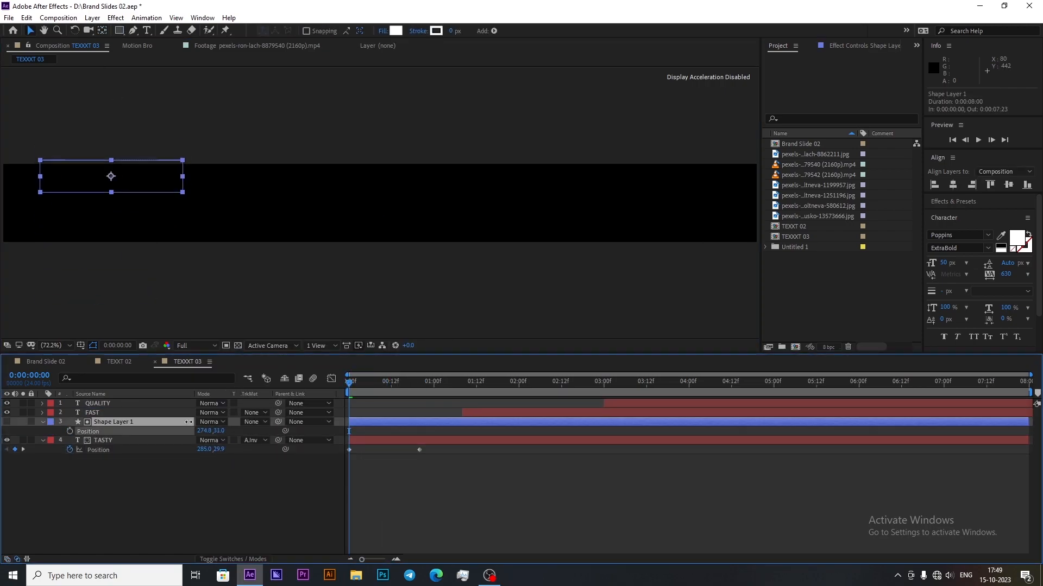
click(207, 441)
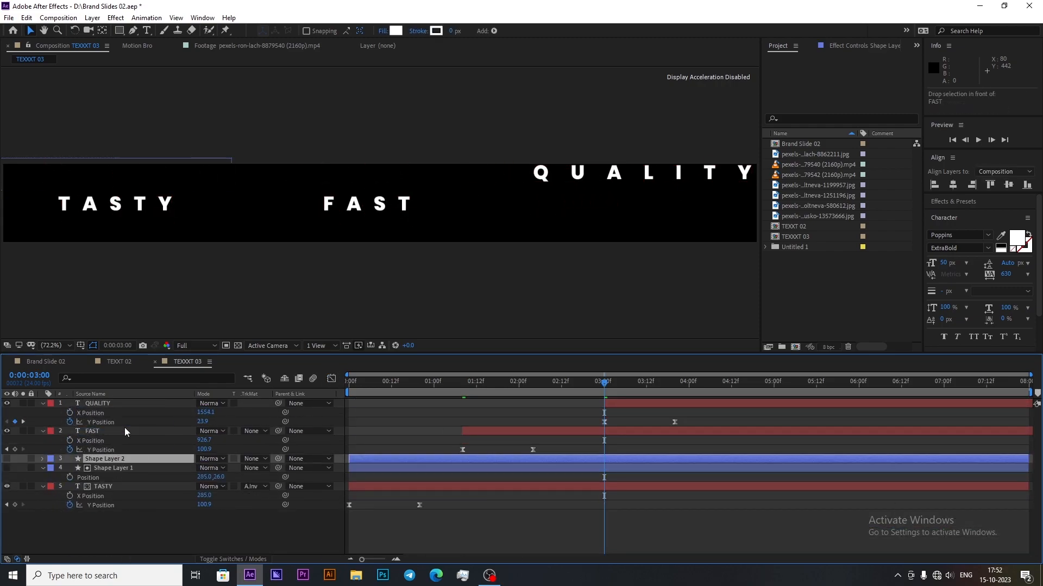
click(209, 431)
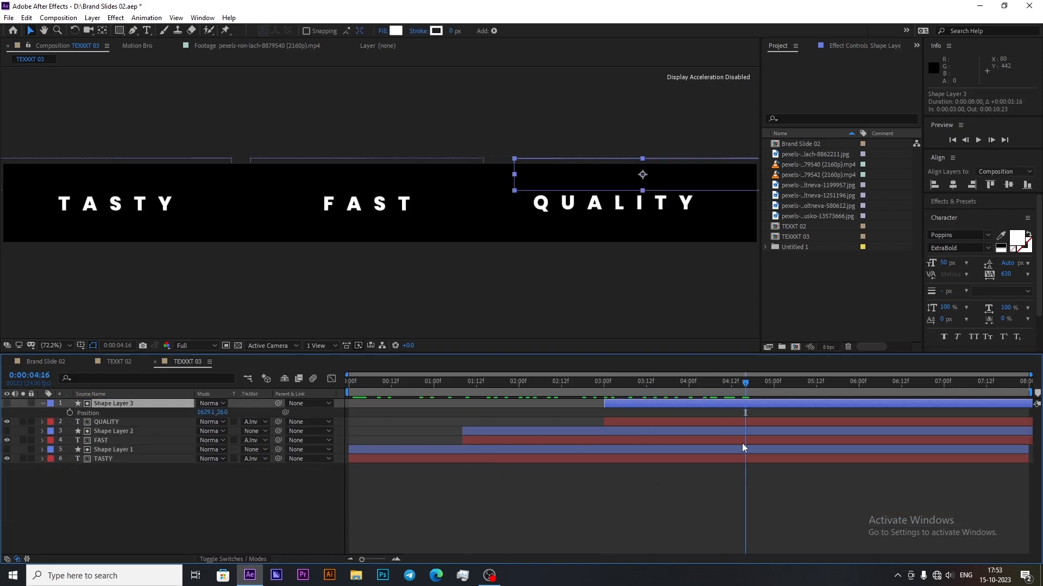
Step: Create a 500 x 500 composition named Logo and add EL as a text layer in Bebas Neue Bold
key(ctrl+n)
right_click(253, 330)
mouse_move(320, 335)
click(453, 350)
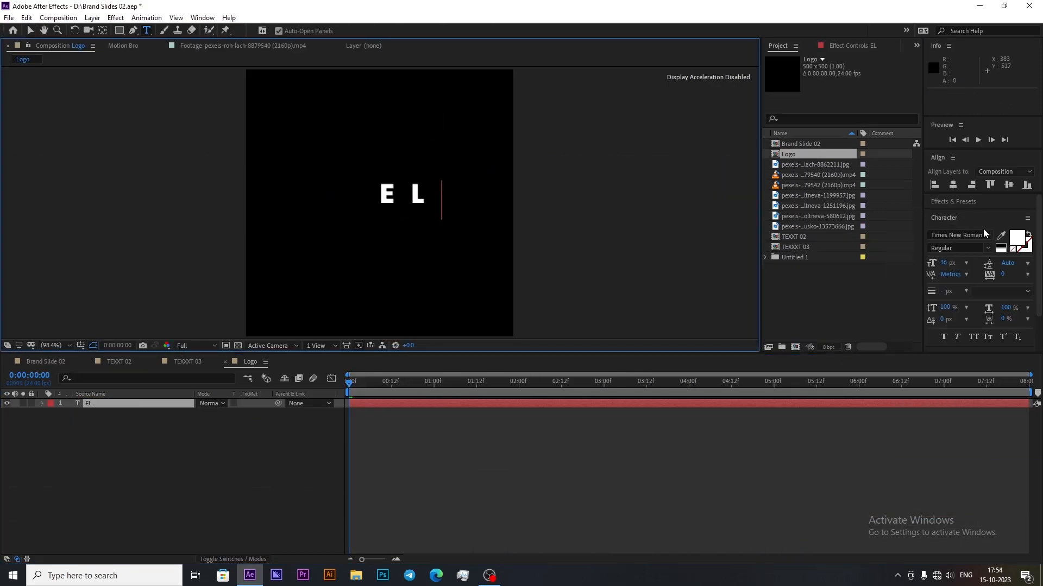
click(958, 234)
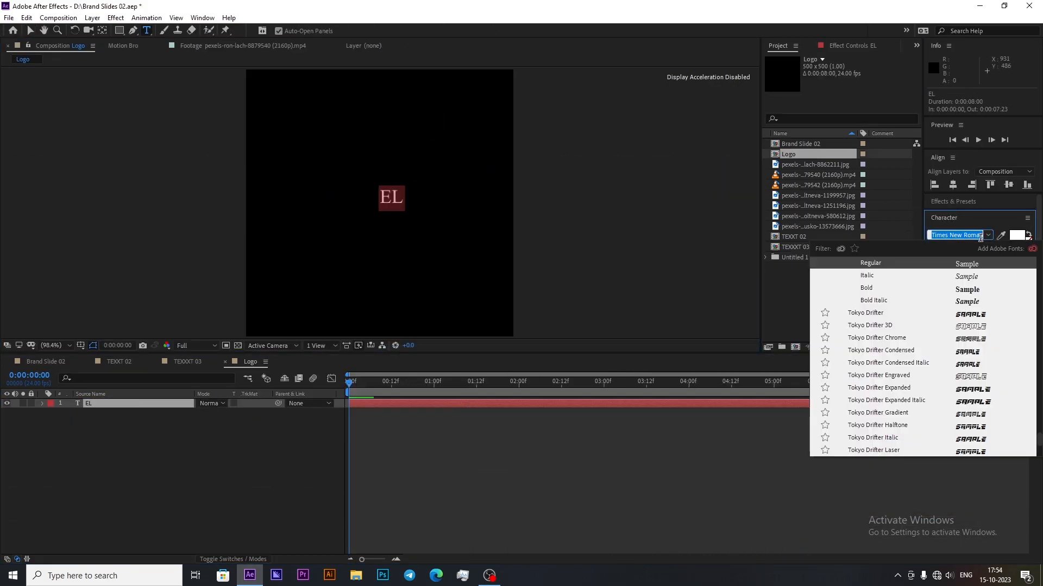
click(191, 417)
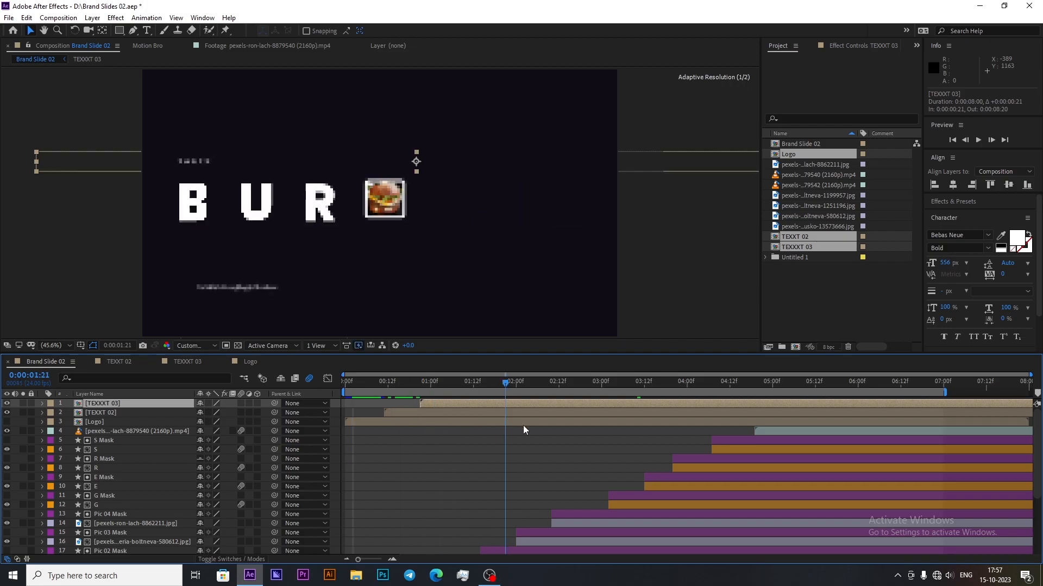
Step: Scrub through Brand Slide 02, return to TEXXXT 03 and delete the FAST layer's Y Position keyframe at 0:00:02:04
drag(523, 425, 905, 422)
right_click(200, 368)
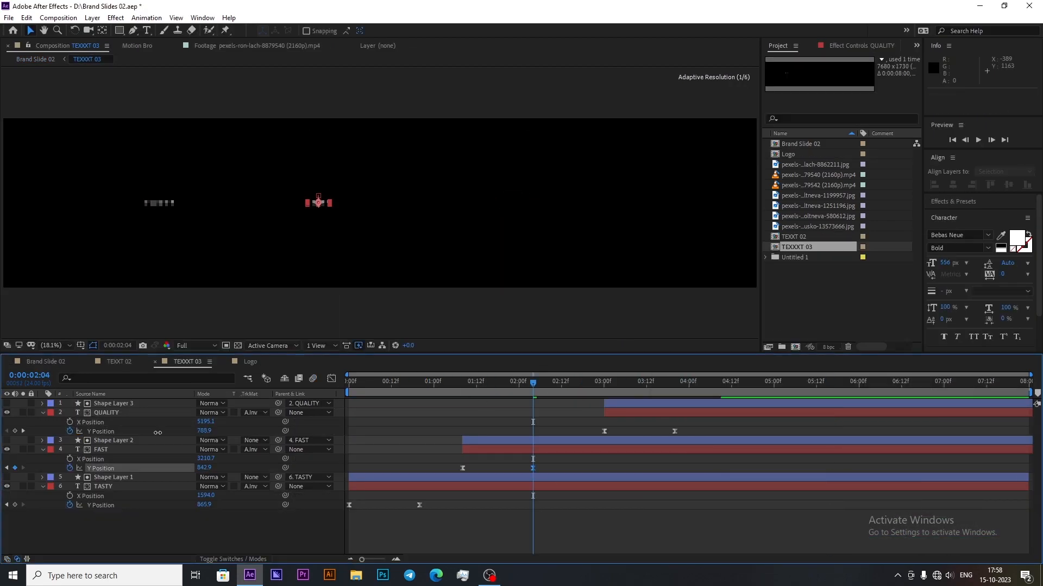
click(587, 450)
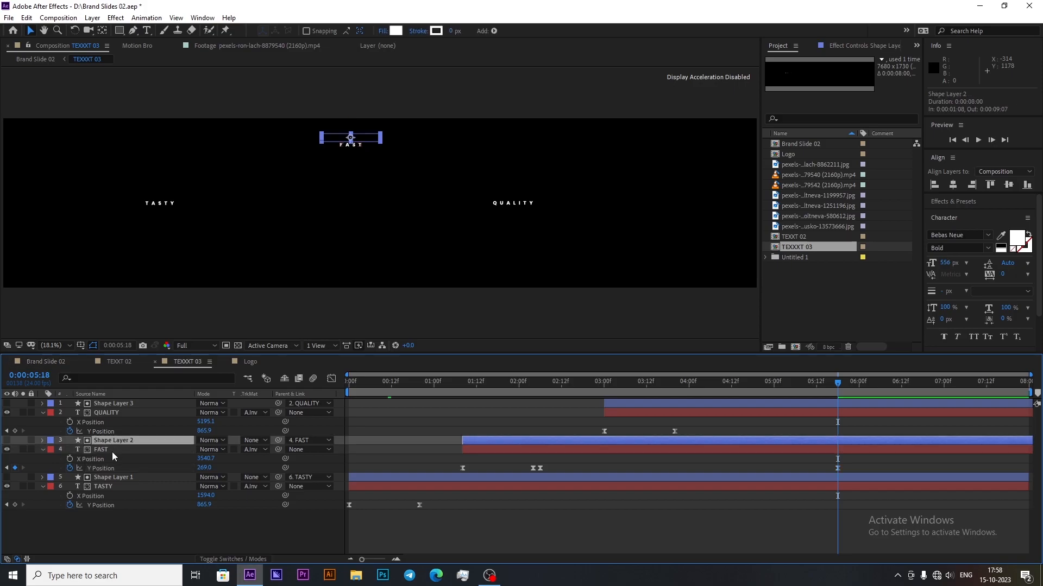
click(532, 468)
key(Delete)
Step: Adjust the FAST layer's Y Position at its keyframe and reveal the Position of its matte, Shape Layer 2
drag(530, 383, 540, 383)
key(j)
drag(219, 469, 205, 469)
click(477, 449)
click(478, 440)
key(p)
click(207, 468)
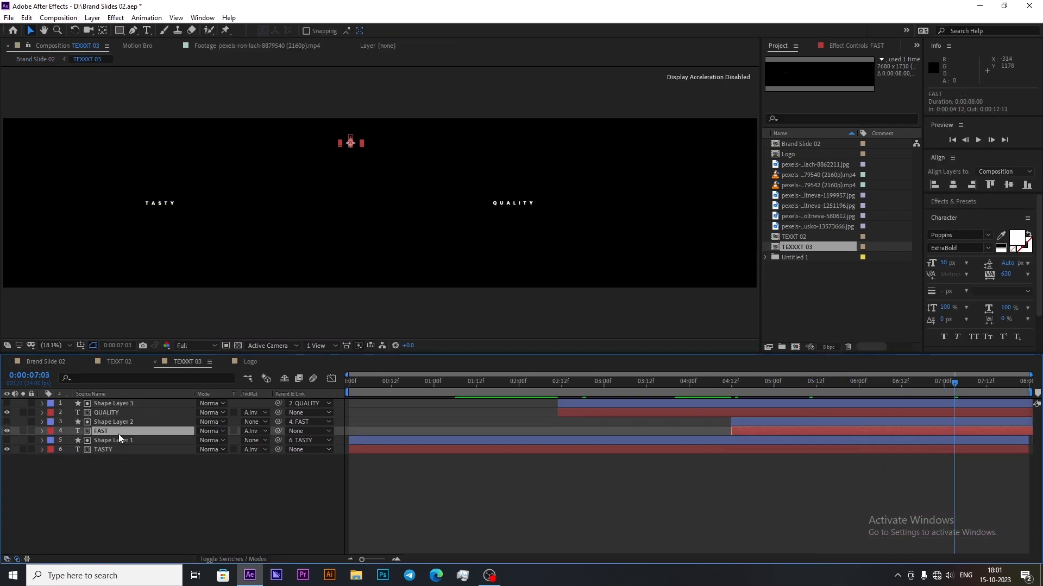
Step: Move Shape Layer 2 vertically to a Y value of 126.0 so it mattes the FAST text during its reveal
click(847, 421)
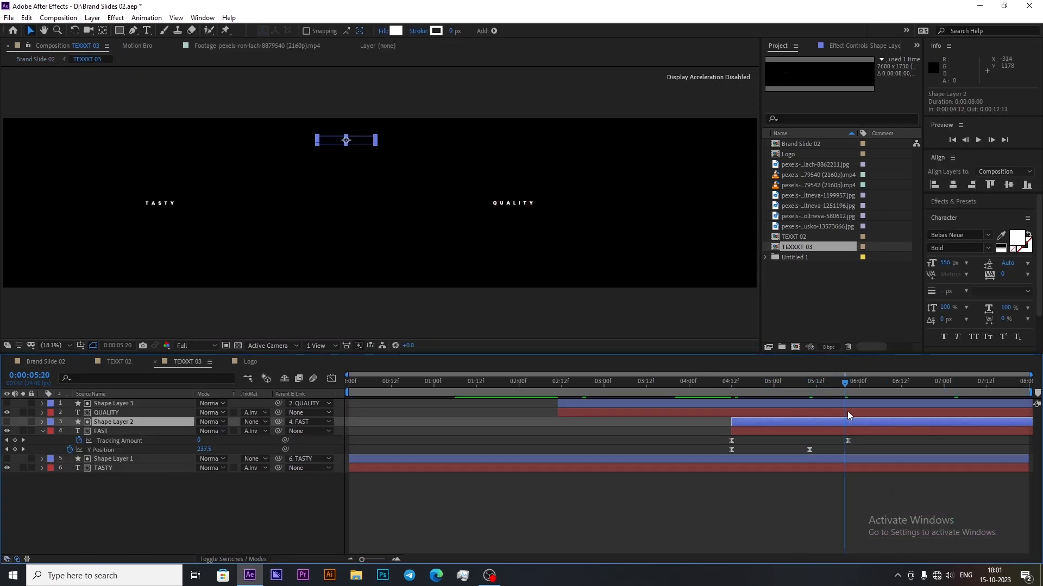
drag(847, 412, 809, 412)
key(p)
drag(219, 431, 212, 431)
drag(809, 383, 806, 413)
Step: Check the FAST keyframes and Shape Layer 1's Position, and preview the word reveals in TEXXXT 03
click(101, 459)
click(678, 513)
click(806, 440)
drag(805, 384, 693, 415)
click(310, 468)
click(112, 468)
key(p)
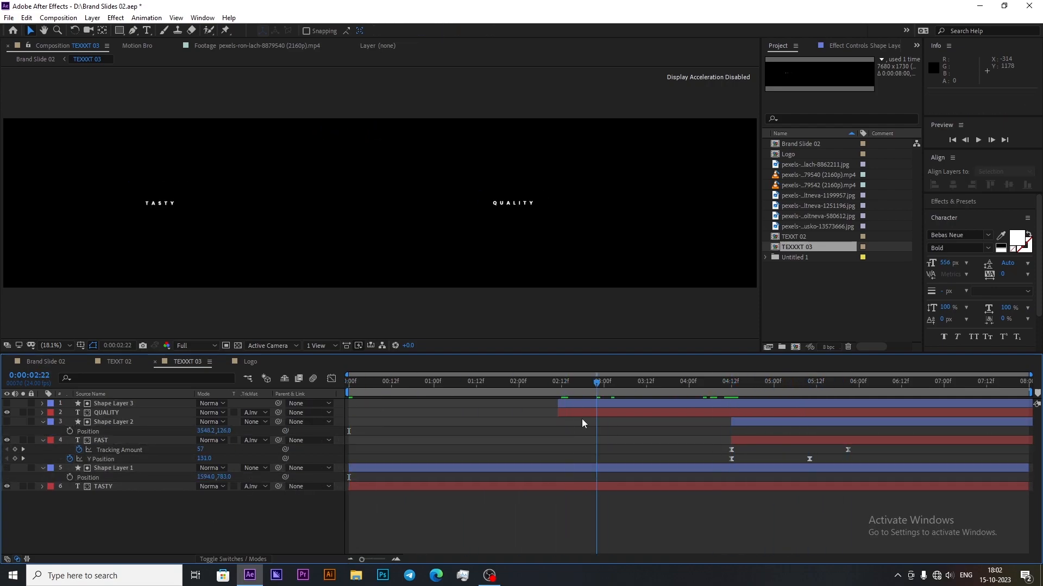
key(space)
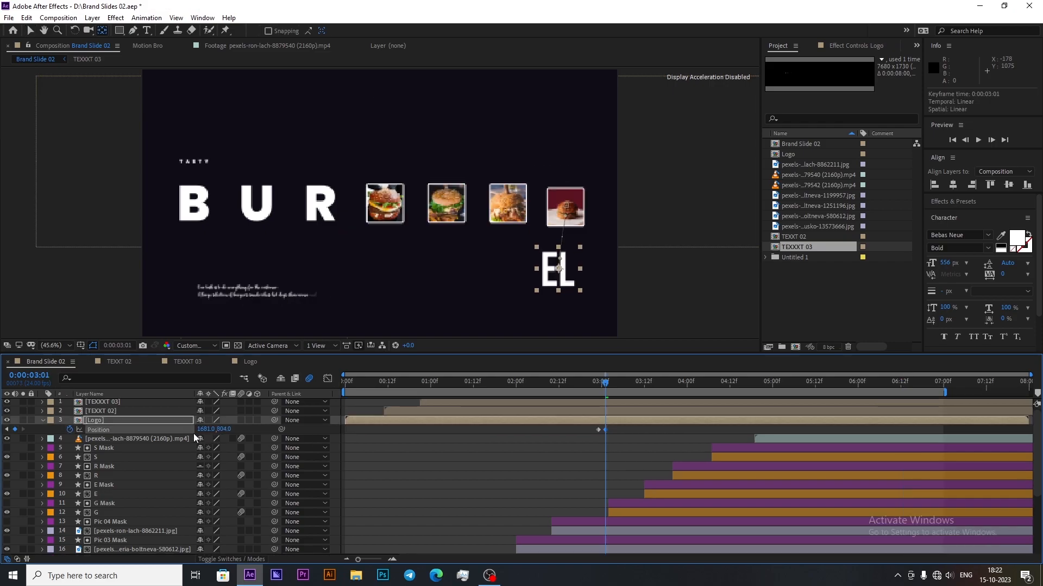
Step: Separate the Logo layer's Position dimensions in Brand Slide 02 and remove the X Position keyframes
right_click(186, 430)
click(213, 439)
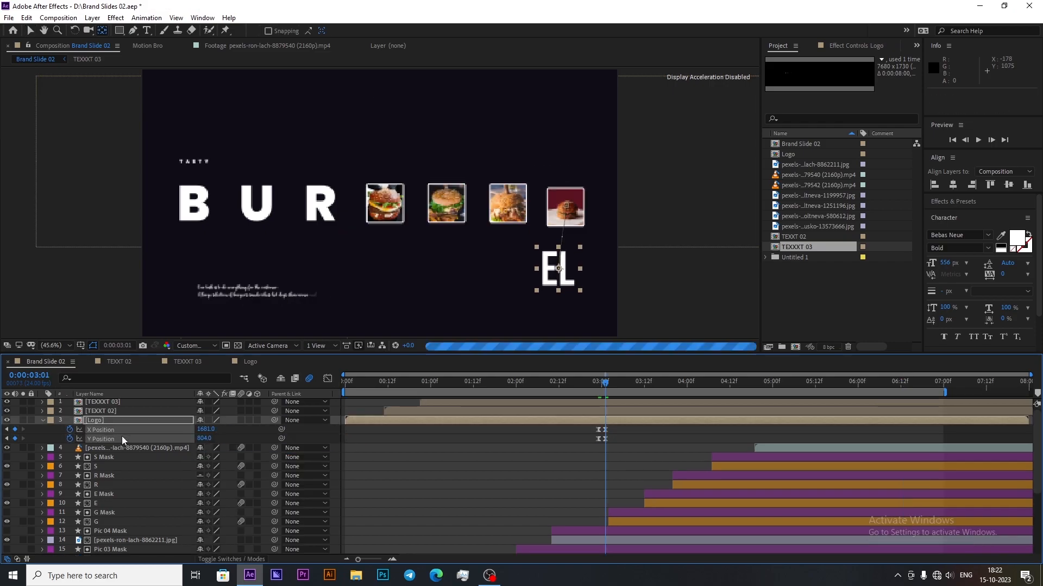
click(258, 432)
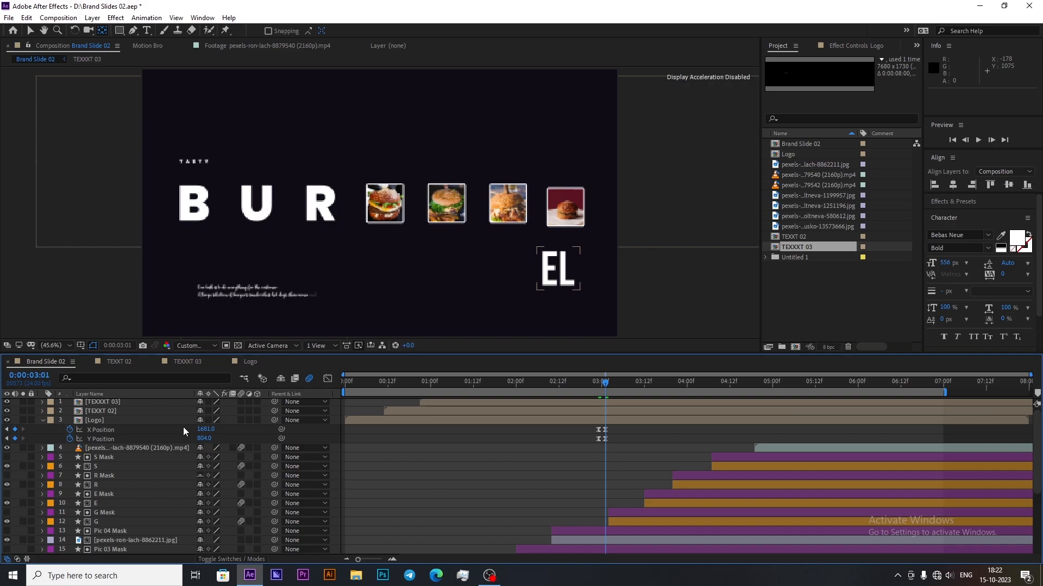
click(184, 428)
key(Delete)
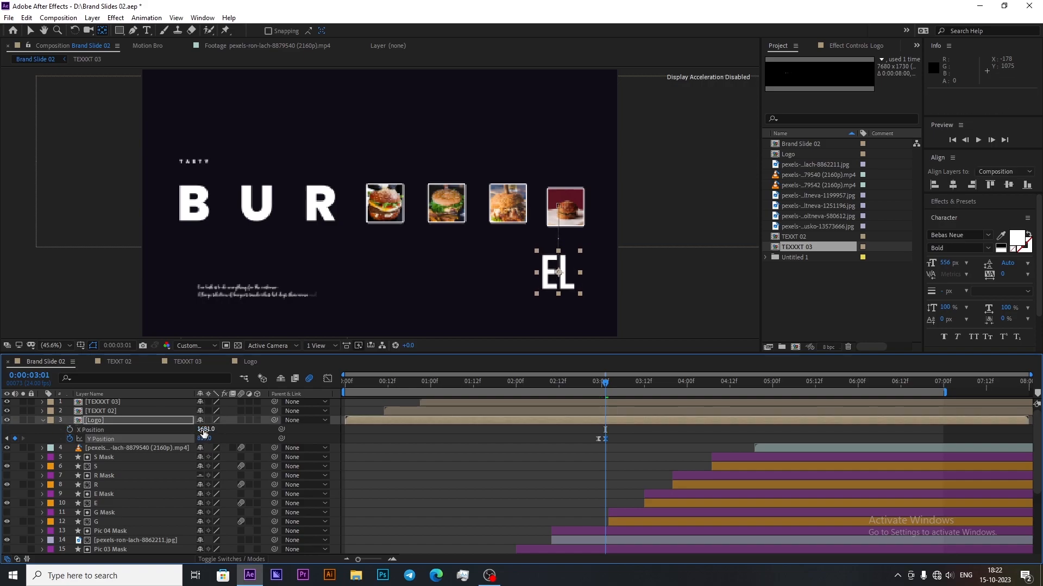
Step: Set the Logo layer's X Position to 1720 and its Y Position to 867 at 0:00:03:01
drag(203, 430, 212, 429)
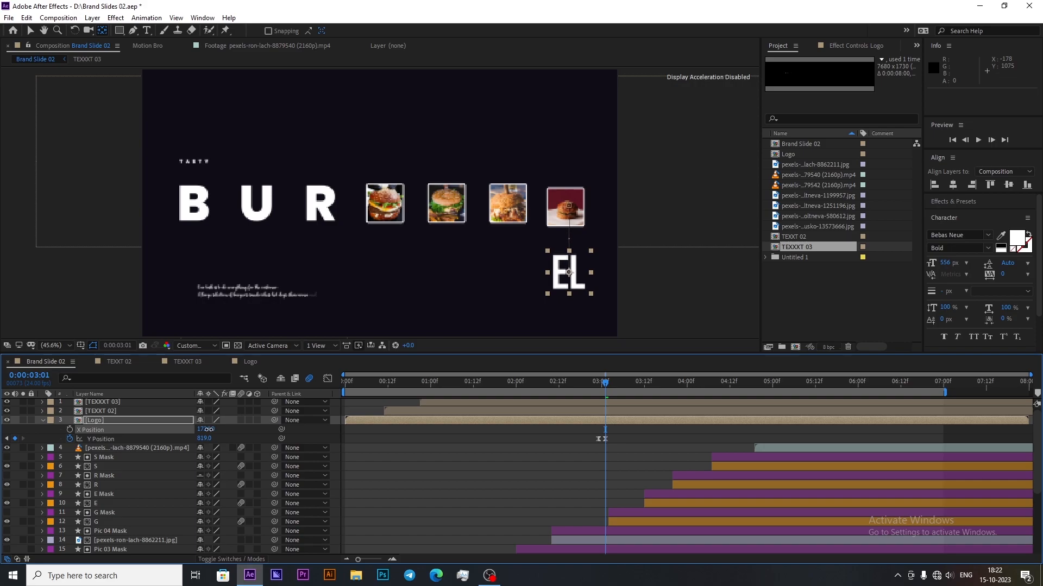
drag(204, 438, 223, 437)
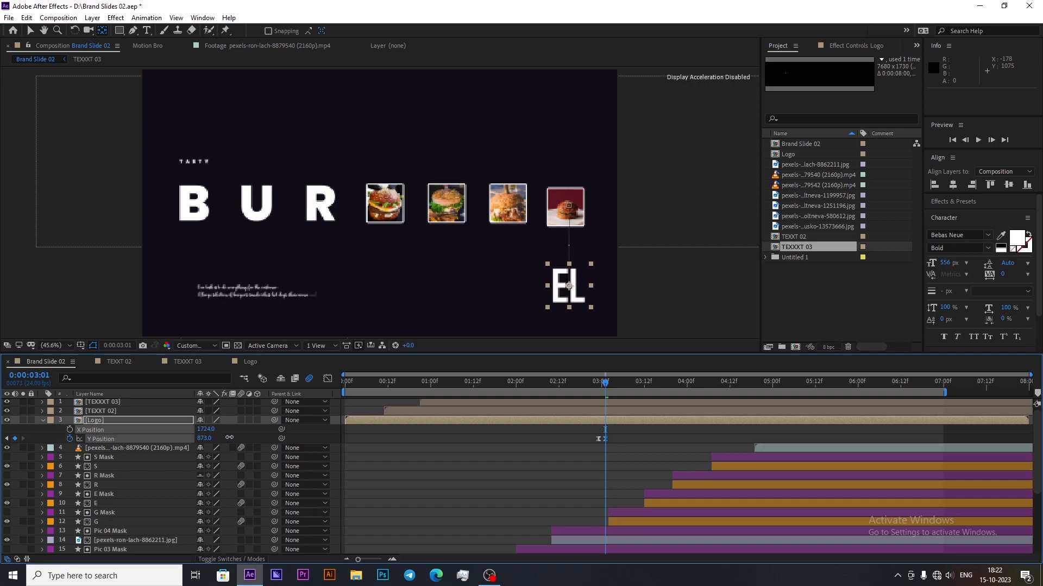
click(228, 441)
drag(205, 430, 202, 429)
Step: Move the Logo's second Y Position keyframe to 0:00:03:11, set the first keyframe to 632 and preview the motion
drag(605, 441, 641, 442)
click(599, 390)
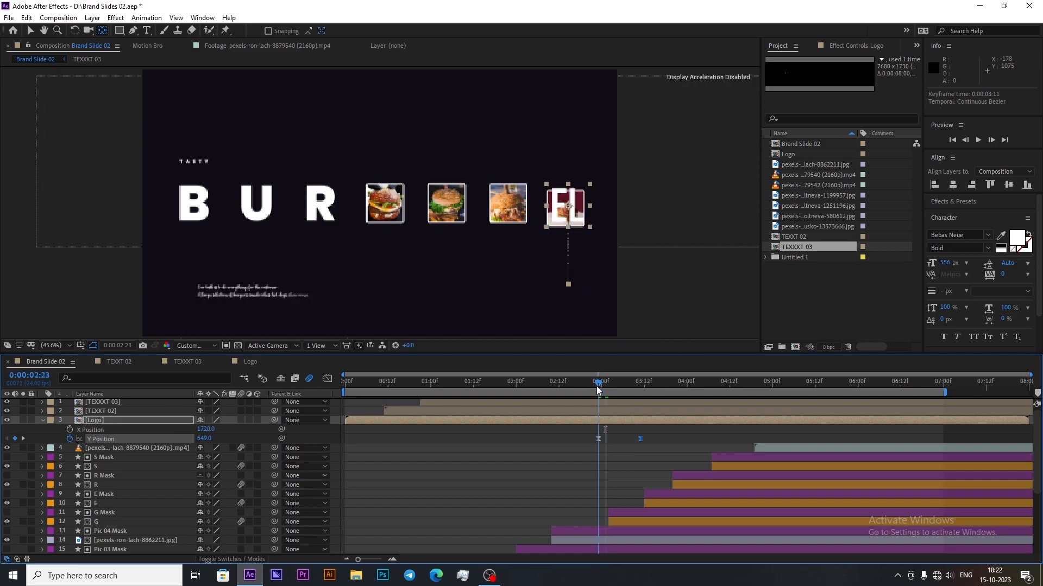
drag(248, 437, 253, 437)
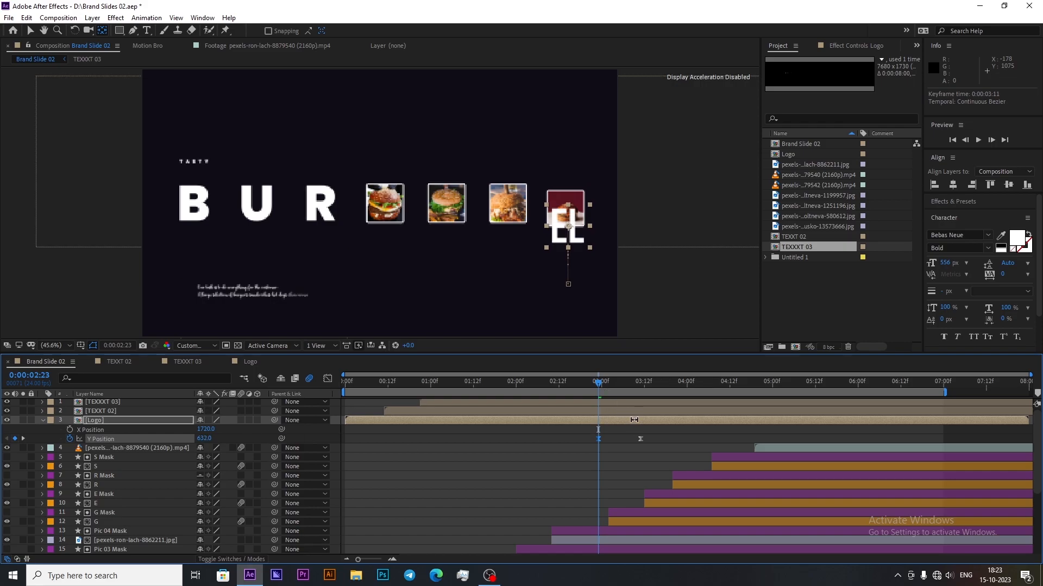
key(space)
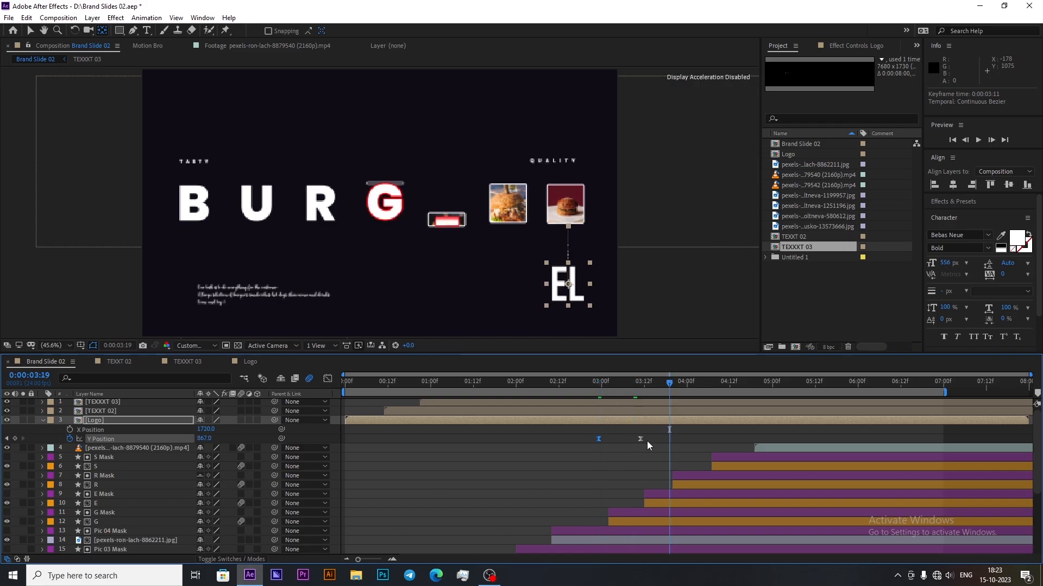
Step: Reshape the speed graph of the Logo's Y Position keyframes into a sharp late peak and reveal the layer's Opacity
drag(682, 434, 568, 444)
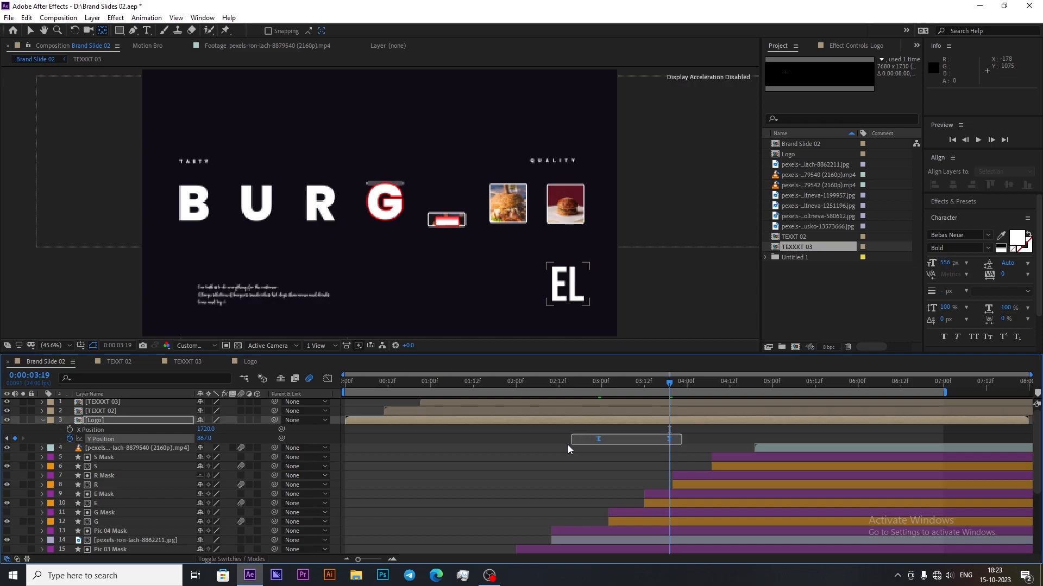
click(328, 380)
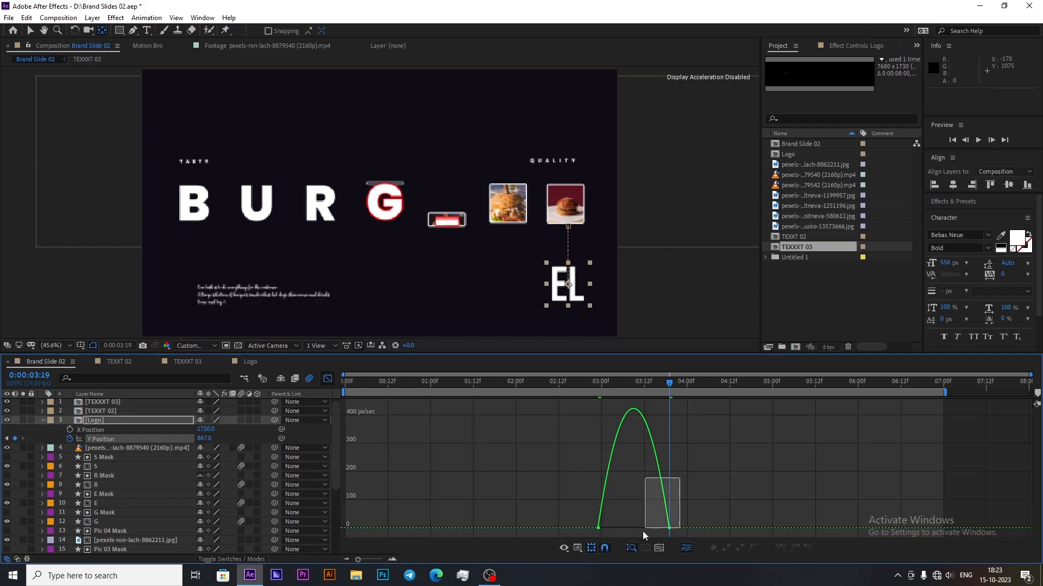
drag(655, 530, 696, 527)
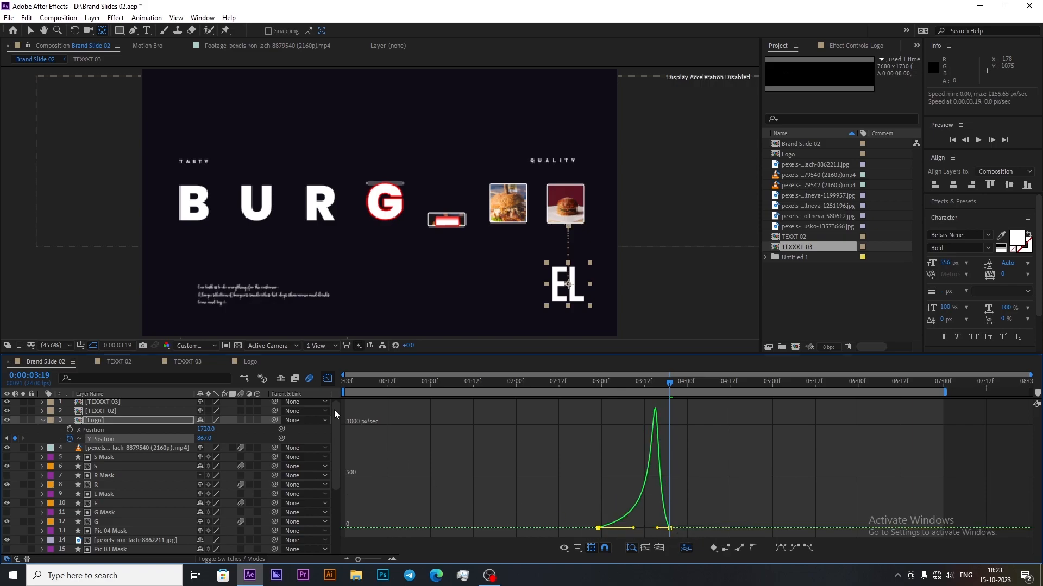
click(329, 380)
key(t)
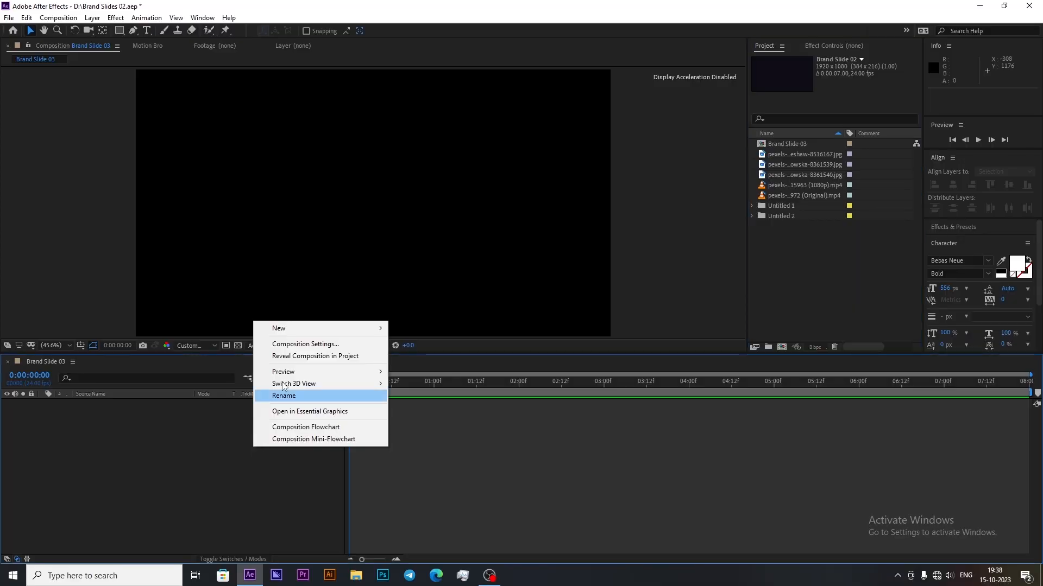
Step: Add a PERFUME text layer to Brand Slide 03 and align it to the center of the composition
key(ctrl+alt+shift+t)
text(PERFUME)
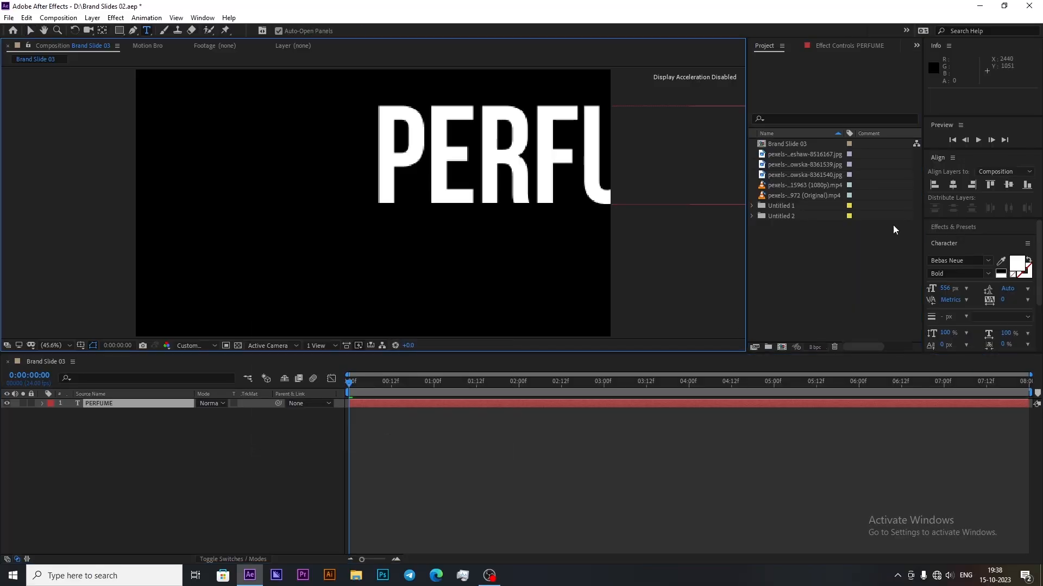
click(952, 185)
click(1008, 184)
Step: Set the PERFUME text to a font size of 150 px with tracking 400
double_click(109, 404)
click(945, 288)
text(150)
click(1002, 299)
text(400)
Step: Change the PERFUME text's font to Gotham Book and center the layer horizontally and vertically
click(970, 262)
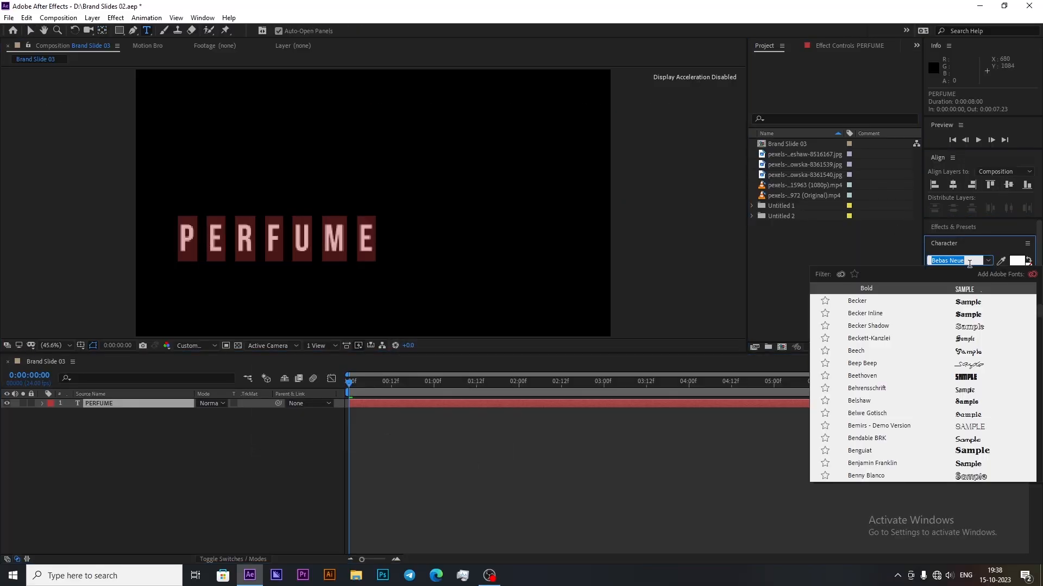
scroll(886, 347, down, 5)
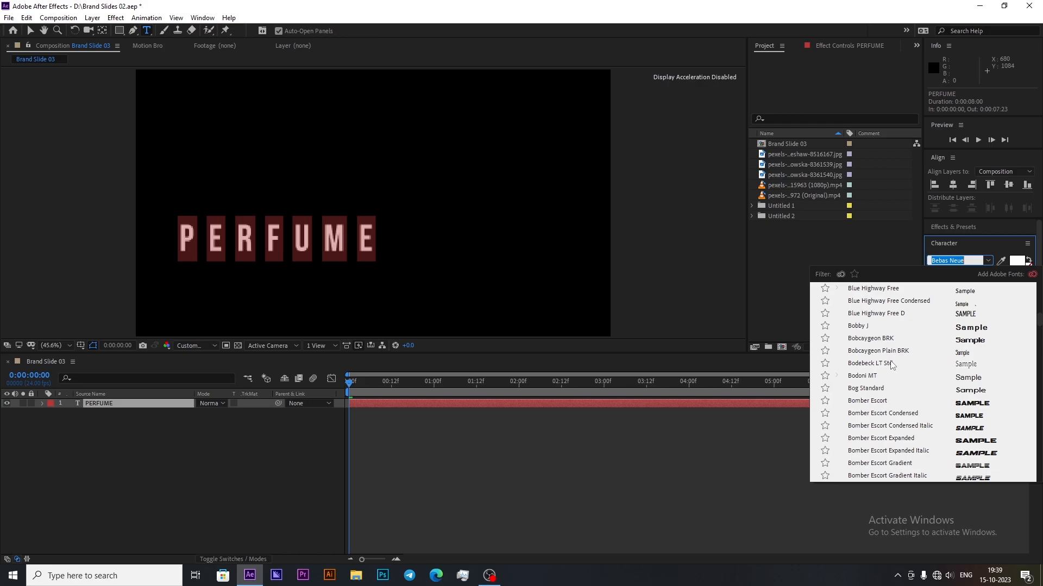
text(Gotham)
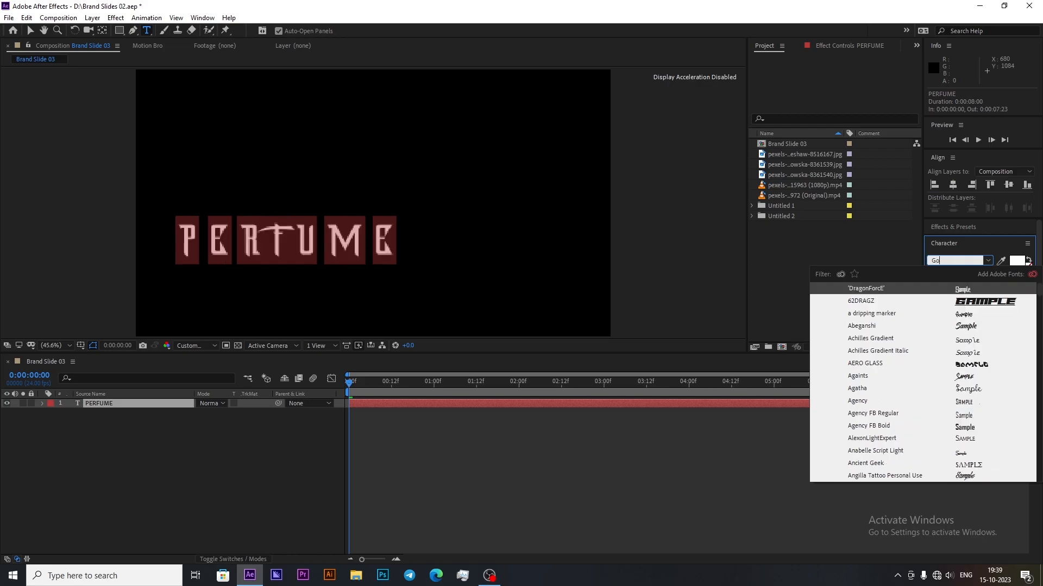
key(Return)
click(950, 274)
click(963, 308)
click(699, 405)
click(952, 185)
click(1008, 185)
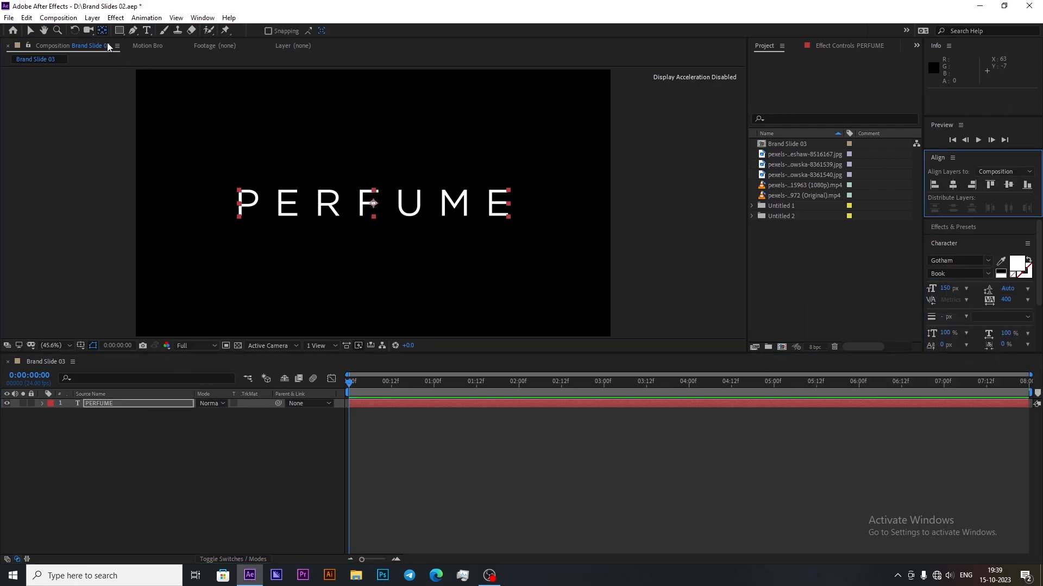
Step: Set the PERFUME text to 210 px with tracking 500 and center it again in the composition
click(945, 288)
text(210)
click(1006, 300)
text(500)
click(953, 185)
click(1008, 184)
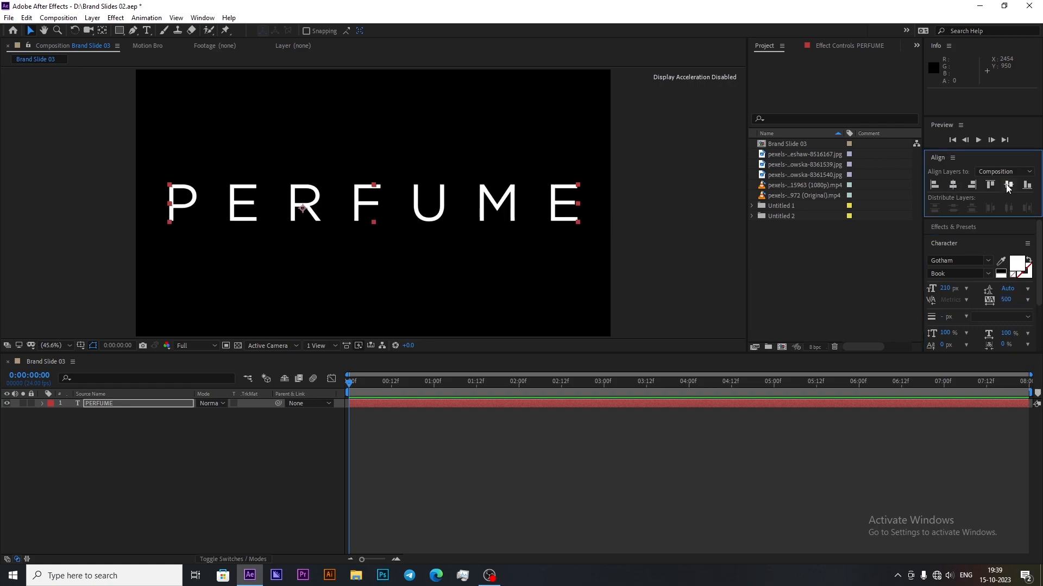
Step: Add Position, Scale and Opacity keyframes to the PERFUME layer at 0:00:00:00 and show only its keyframed properties
key(p)
click(70, 413)
key(s)
click(70, 413)
click(96, 451)
key(t)
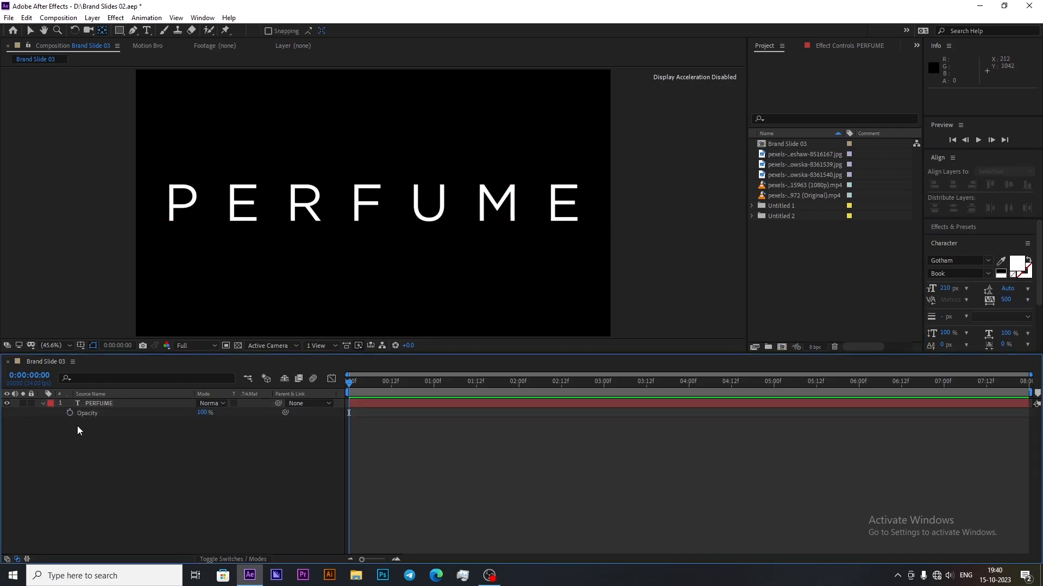
click(70, 413)
key(u)
key(u)
click(119, 471)
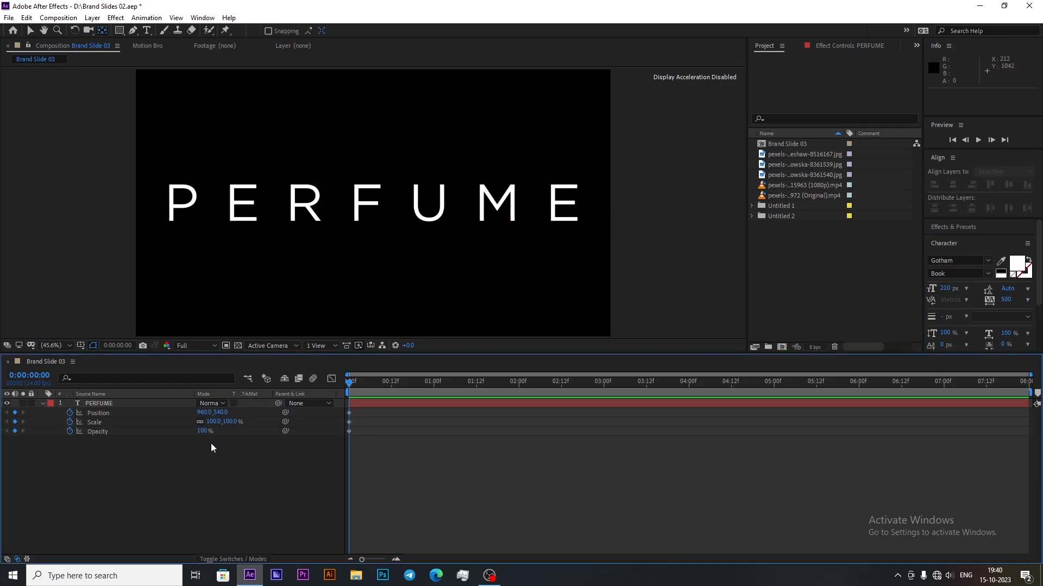
Step: Add a text animator with Opacity and Scale to the PERFUME layer, setting Scale to 75% and Opacity to 0%
click(266, 413)
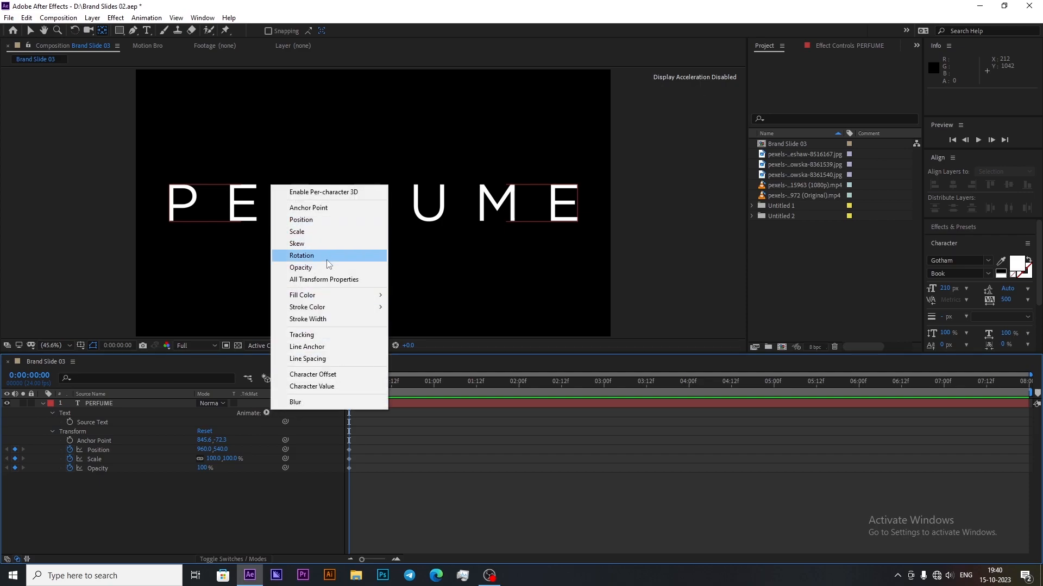
click(324, 268)
click(268, 431)
mouse_move(296, 435)
click(359, 265)
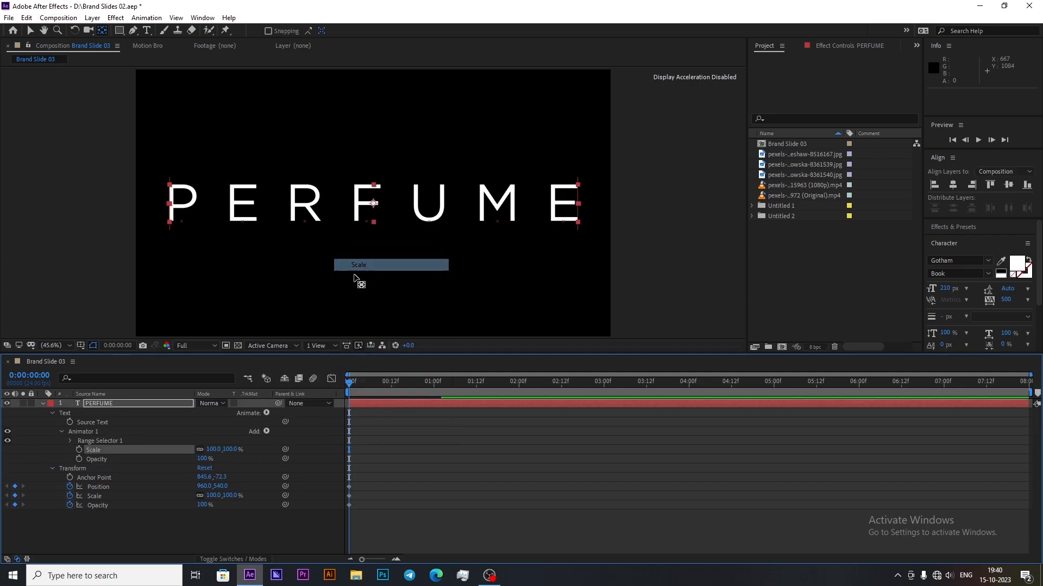
click(213, 449)
text(75)
click(223, 467)
click(80, 459)
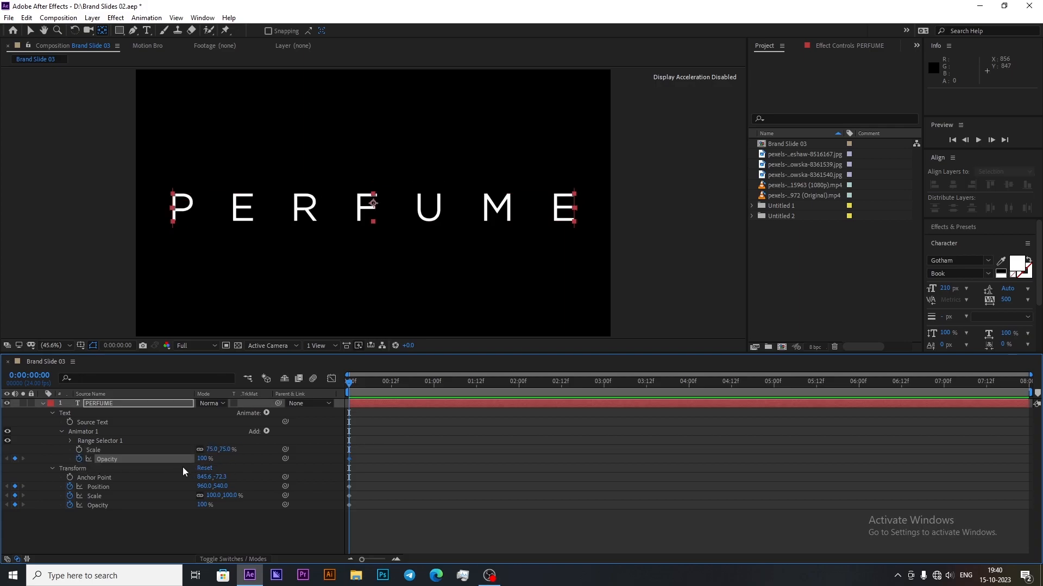
Step: Keyframe the range selector's Start from 0% at the beginning to 100% at 0:00:01:23
click(70, 440)
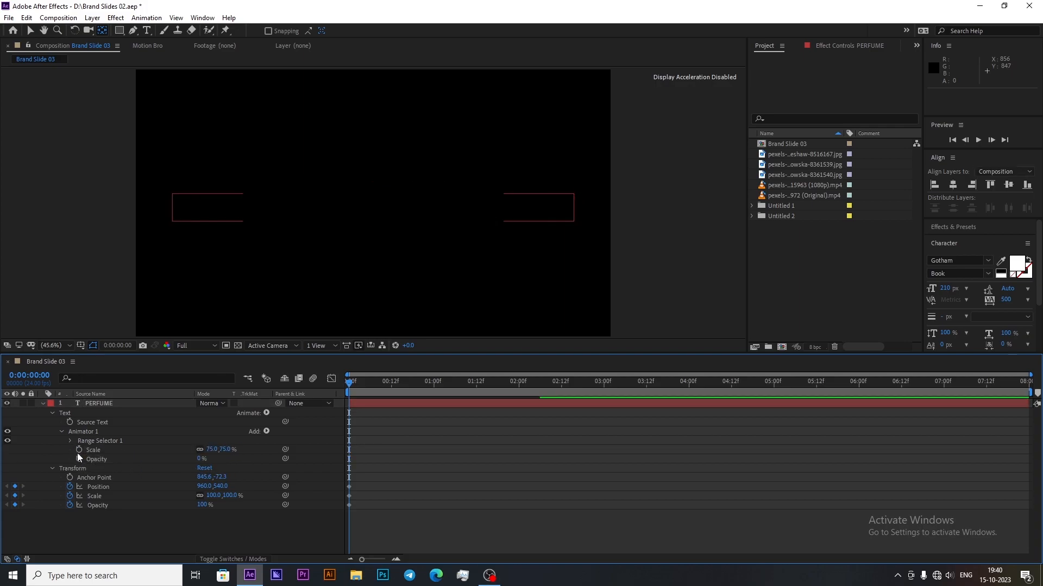
click(89, 450)
click(519, 387)
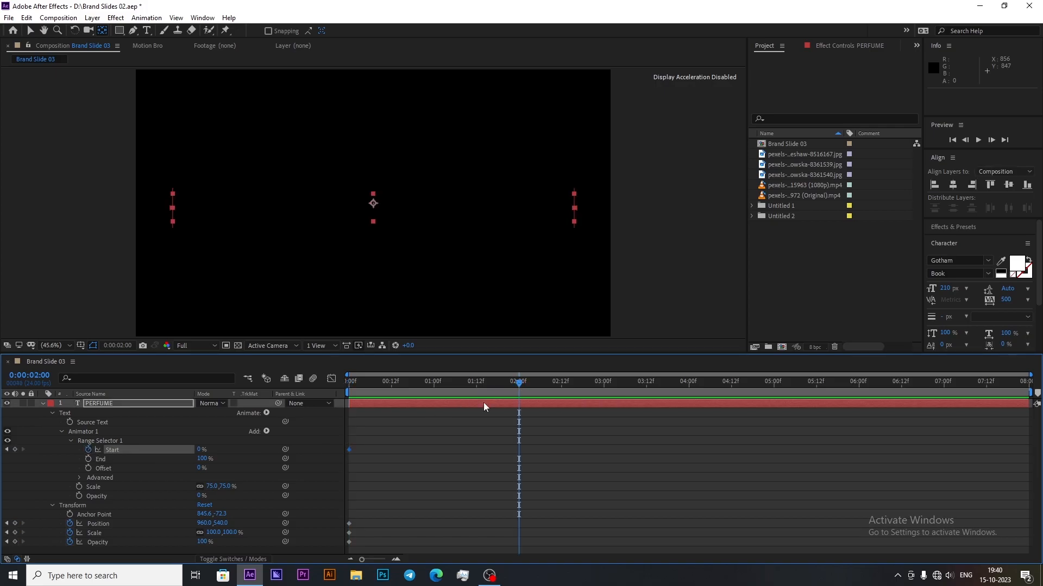
text(100)
click(433, 471)
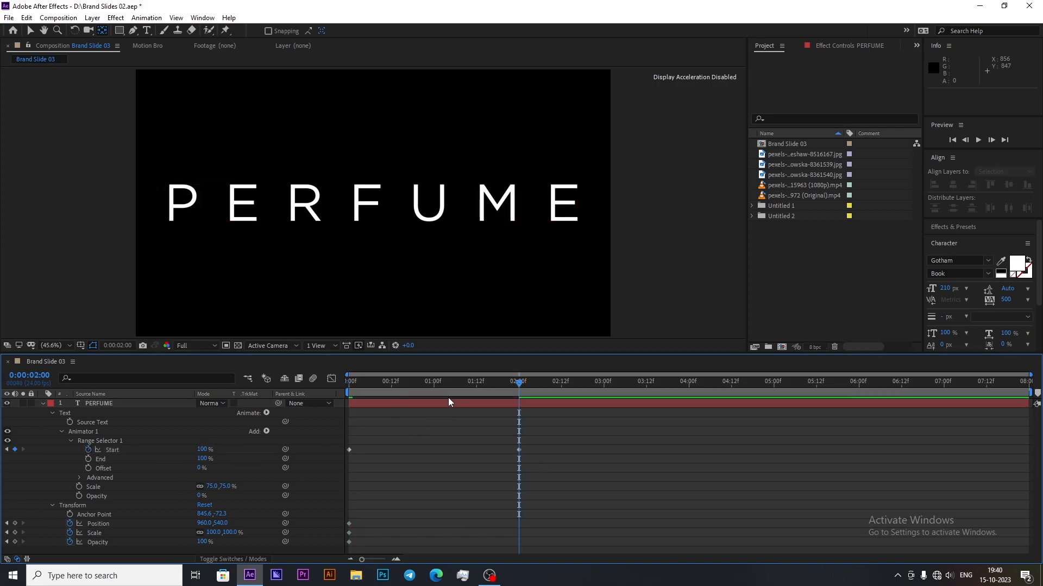
drag(519, 450, 515, 452)
click(513, 455)
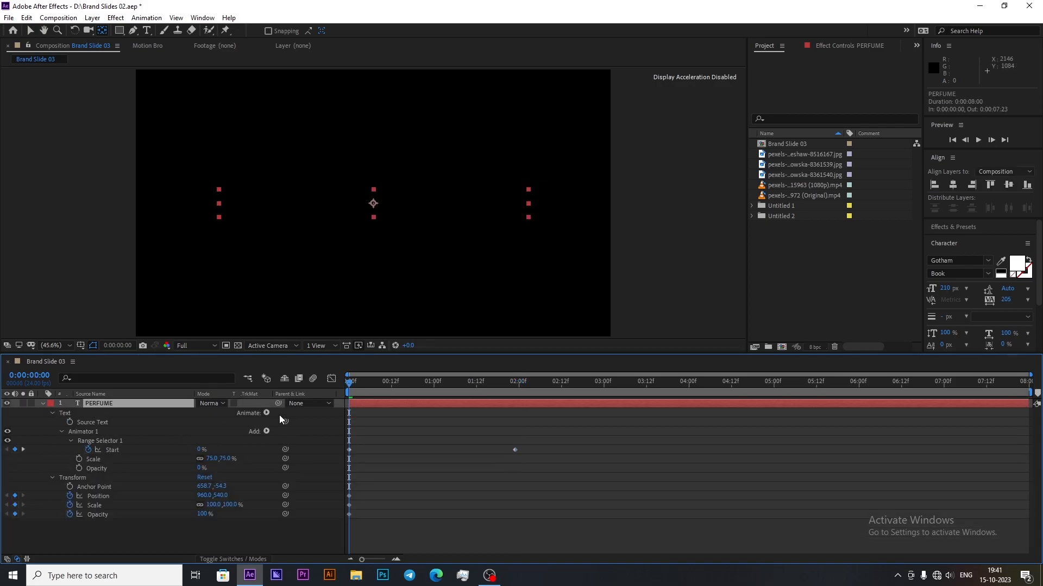
Step: Add a second text animator with Tracking and Line Anchor properties to the PERFUME layer
click(266, 413)
click(321, 334)
click(266, 413)
click(307, 347)
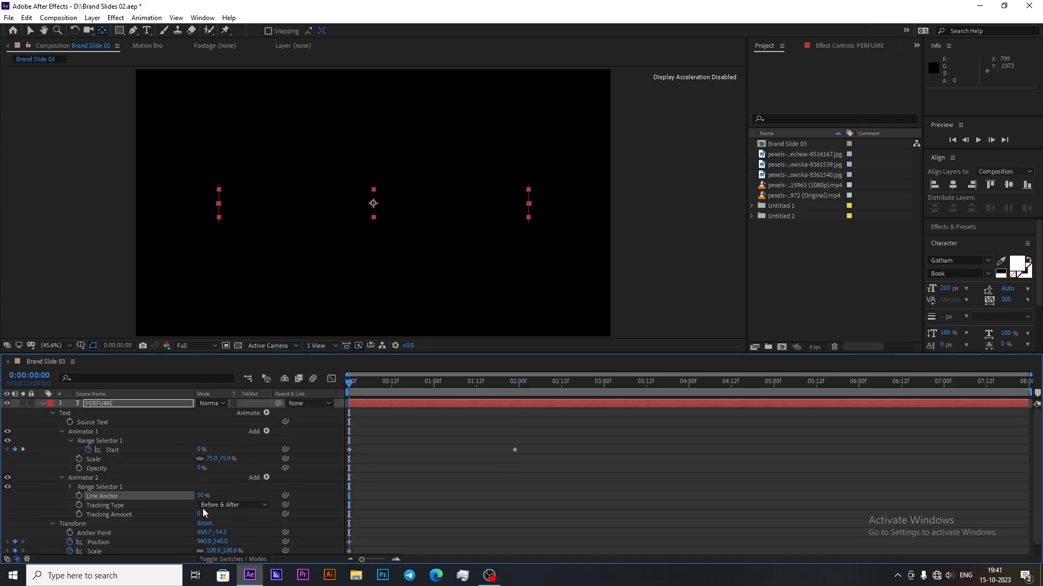
Step: Keyframe the Tracking Amount from 146 at the beginning to 37 at 0:00:01:23
click(80, 515)
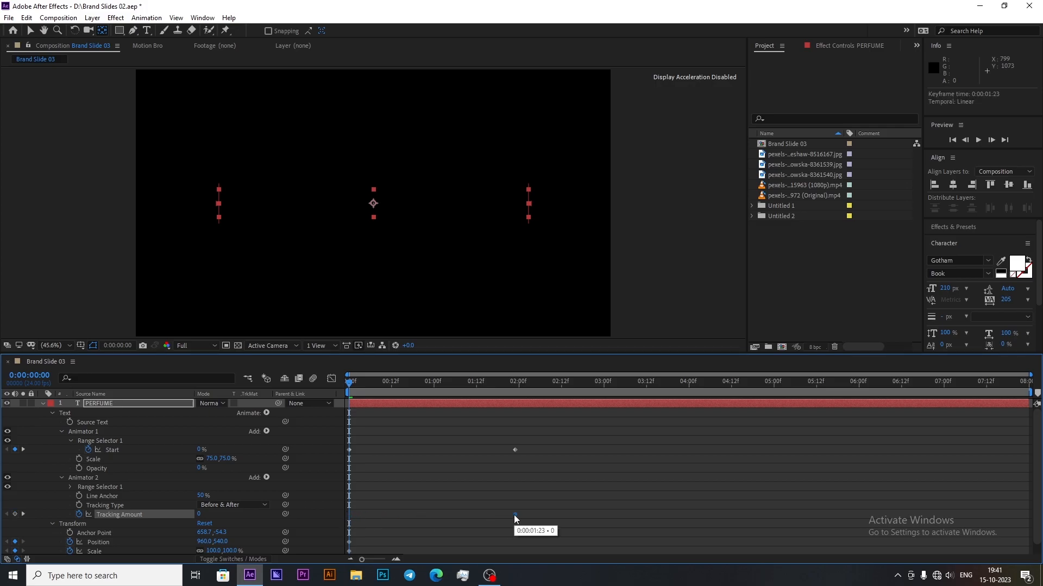
key(k)
mouse_move(201, 515)
mouse_down()
mouse_move(235, 517)
mouse_move(215, 514)
mouse_up()
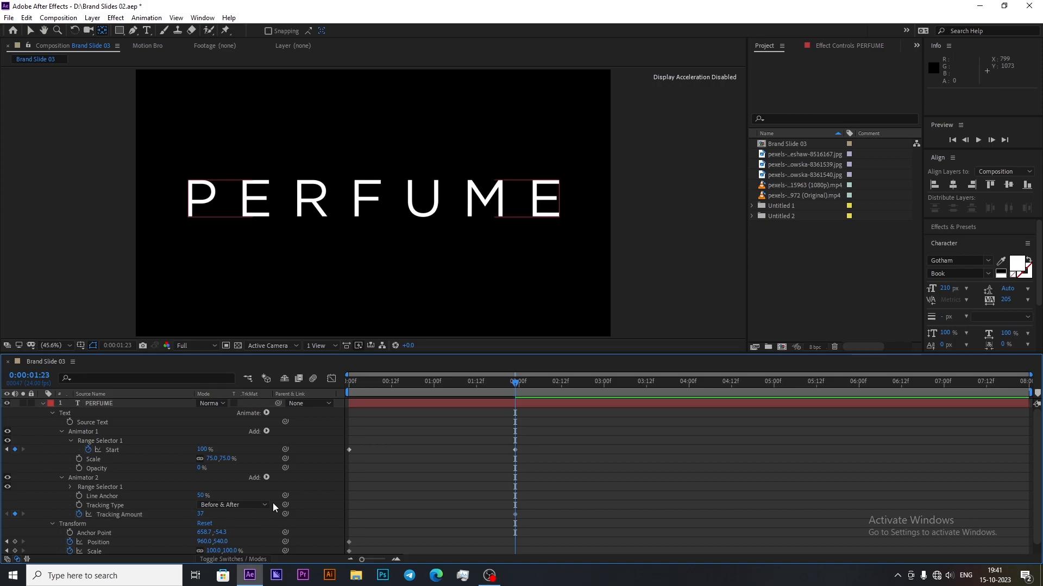
key(j)
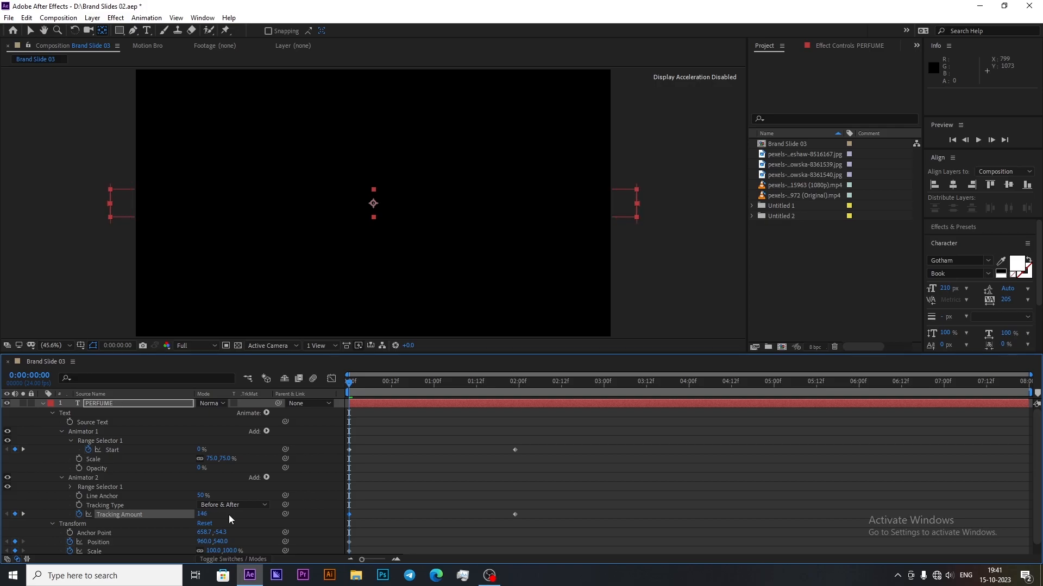
click(490, 487)
Step: Keyframe the PERFUME layer at 0:00:01:23 with Position 1165, 363 and Scale 70%
key(u)
key(u)
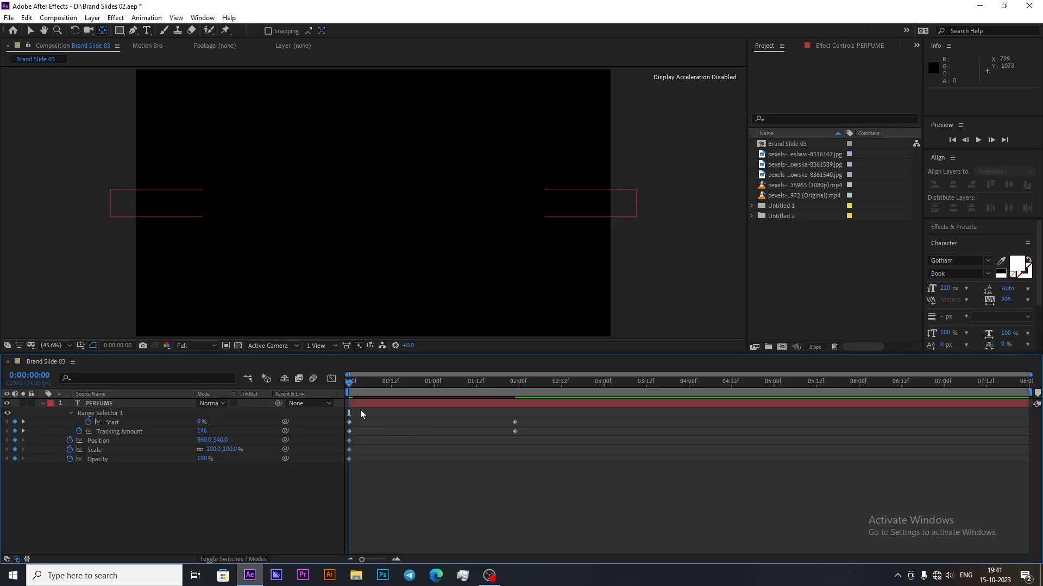
click(511, 389)
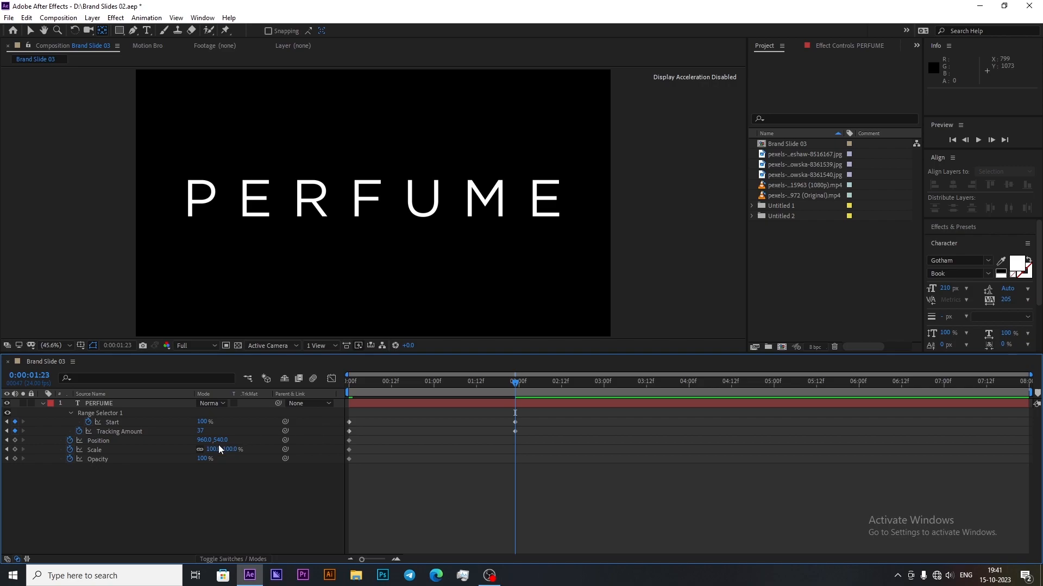
drag(220, 438, 203, 433)
text(7)
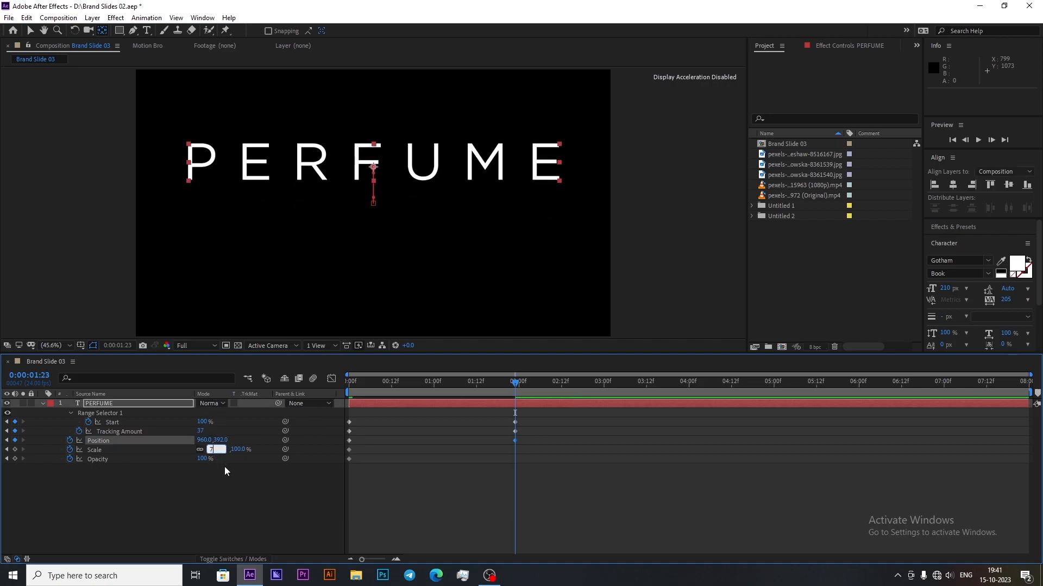
text(0)
key(Return)
drag(204, 439, 215, 488)
click(232, 467)
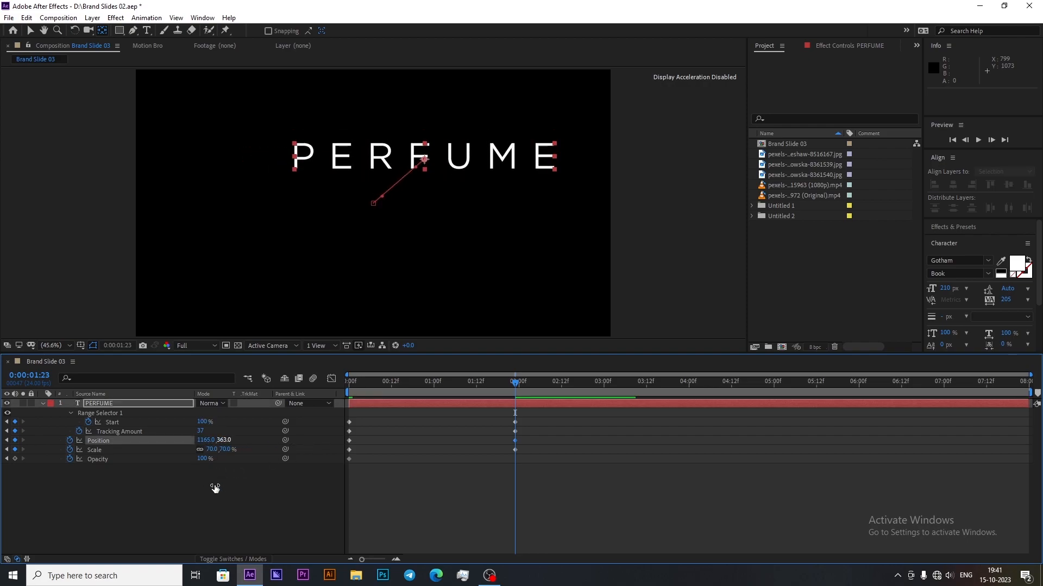
Step: Fade in the PERFUME layer by keyframing Opacity from 0% at the beginning to 100% about 11 frames in
click(209, 477)
drag(349, 459, 388, 462)
text(0)
click(195, 473)
drag(515, 460, 353, 464)
Step: Easy-ease all the PERFUME layer's keyframes and adjust the Position and Scale speed curves in the graph editor
drag(524, 426, 254, 473)
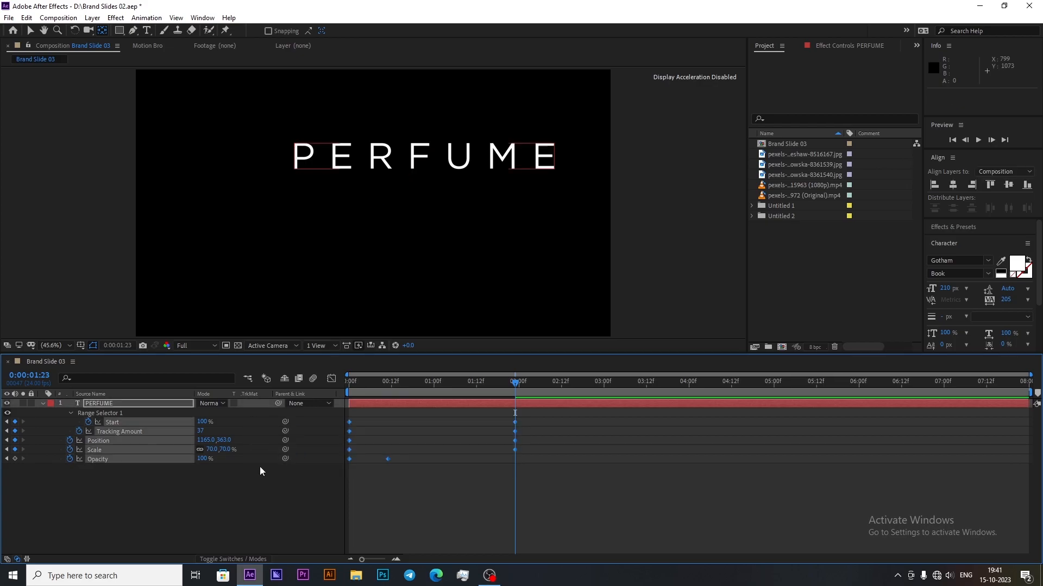
click(331, 379)
click(161, 471)
click(126, 451)
click(128, 441)
shift+click(129, 451)
drag(391, 491, 542, 516)
click(282, 497)
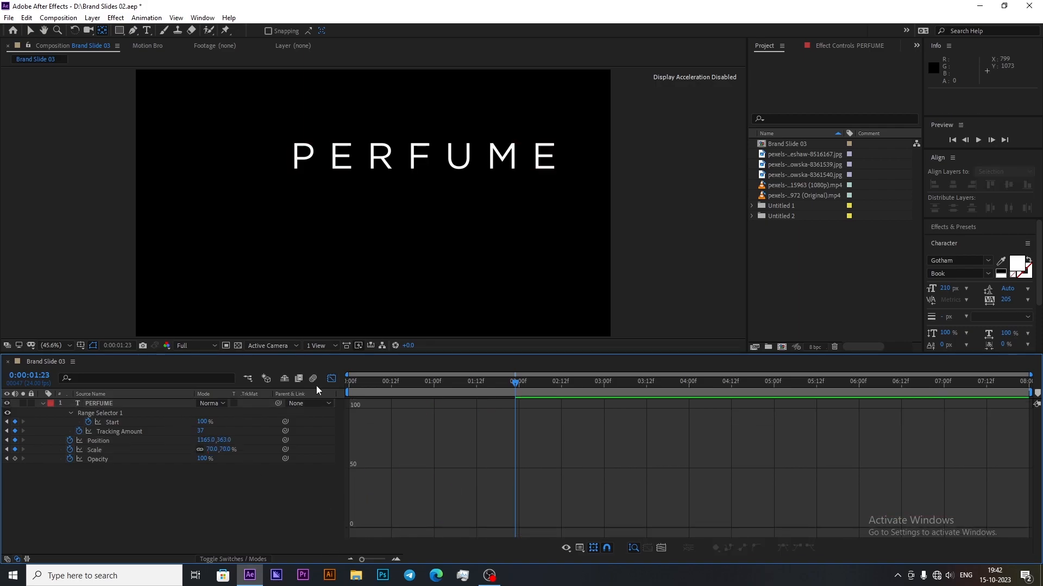
click(332, 379)
Step: Preview the reveal and shift the Position and Scale keyframes so that they end at 0:00:03:08
key(Home)
drag(420, 443, 336, 448)
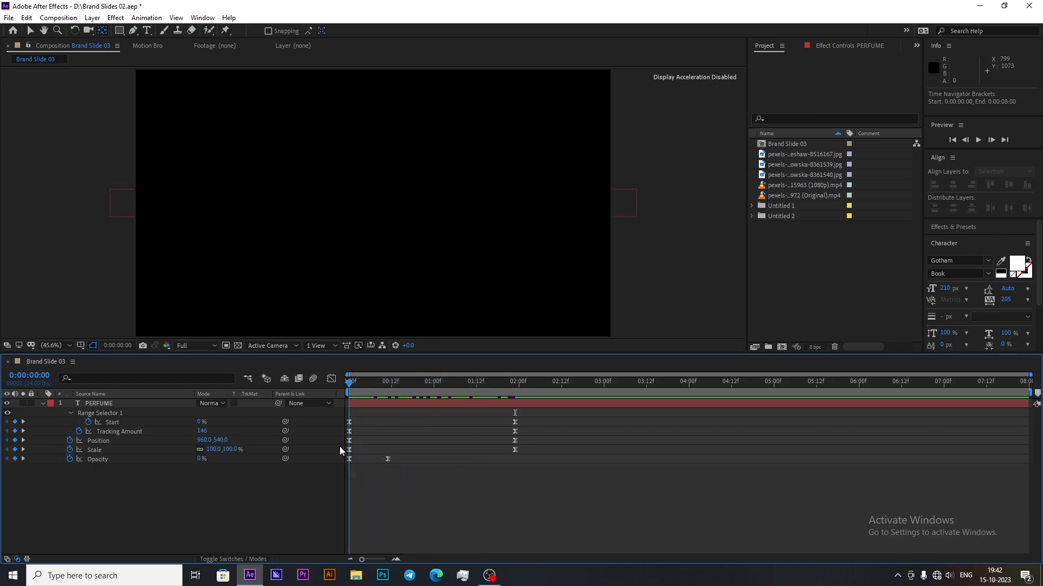
click(515, 431)
shift+click(127, 449)
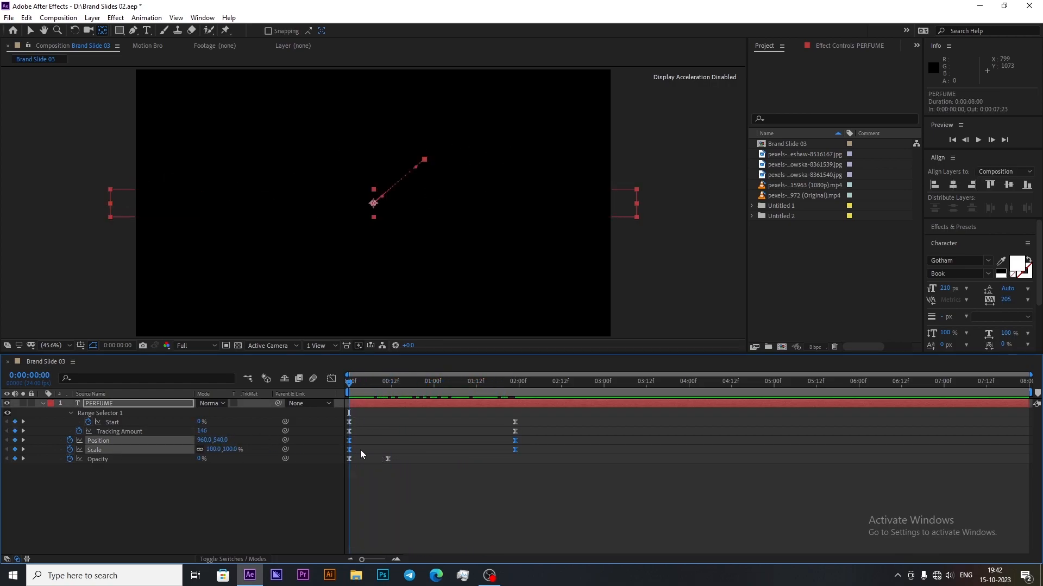
key(space)
drag(514, 451, 632, 455)
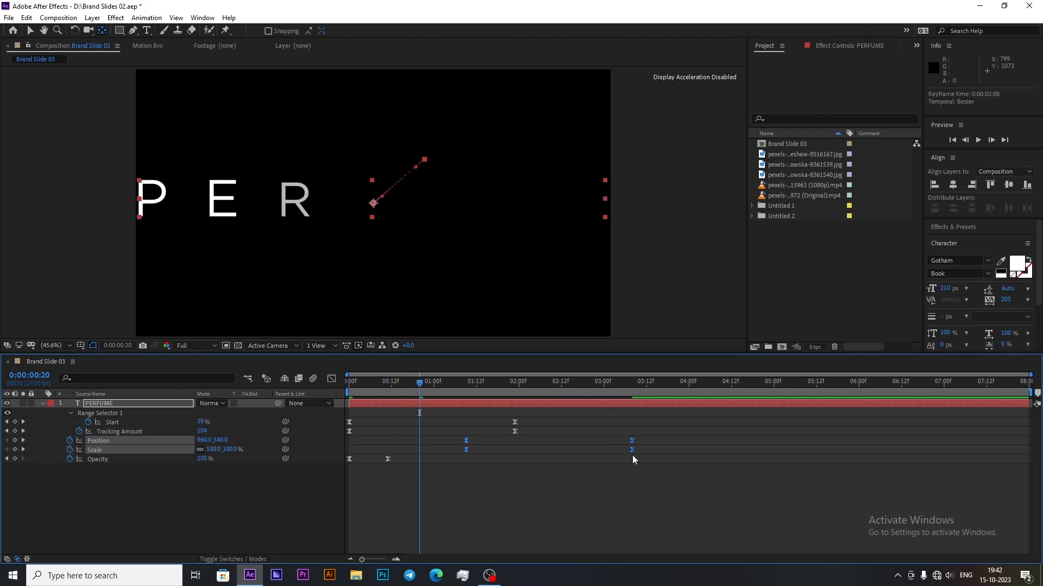
click(621, 458)
click(465, 385)
key(shift+Page_Down)
key(shift+Page_Down)
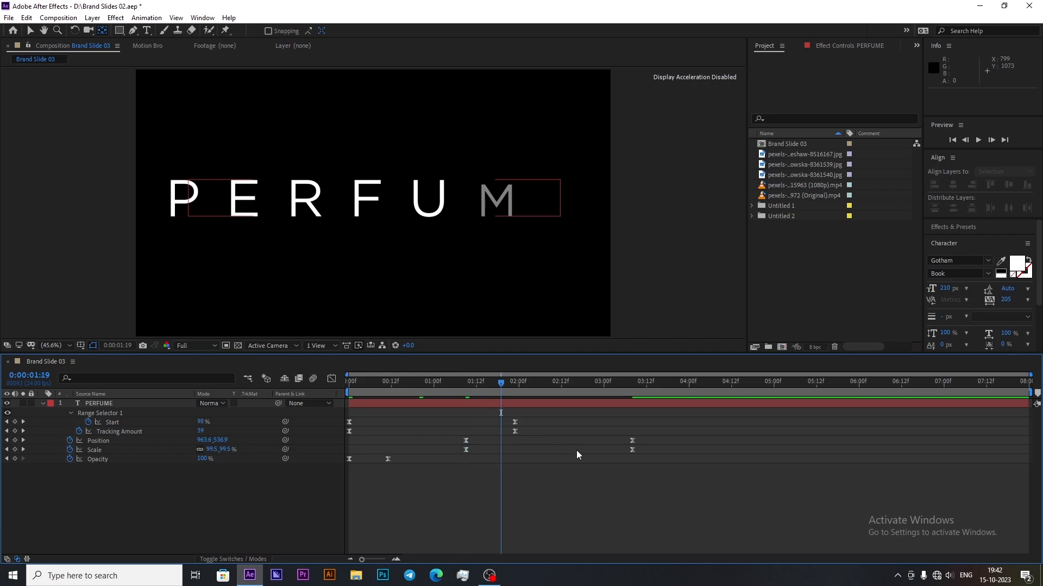
Step: Shorten the Position and Scale move and shift its keyframes to run from 0:00:01:23 to 0:00:02:19, checking the playback
click(633, 449)
shift+click(633, 440)
drag(633, 440, 544, 454)
drag(434, 434, 455, 457)
click(545, 451)
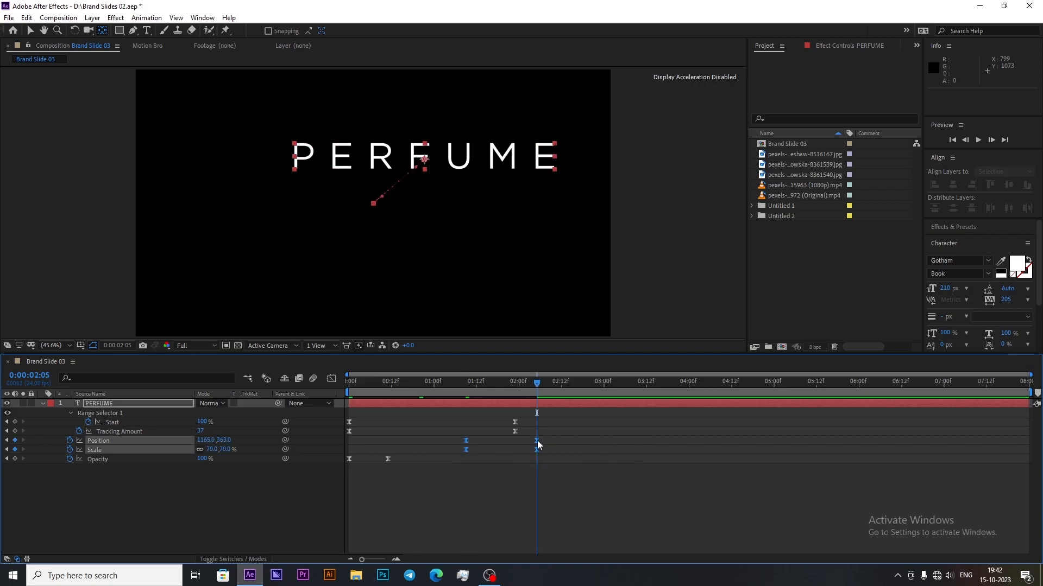
drag(536, 440, 587, 441)
key(Home)
key(space)
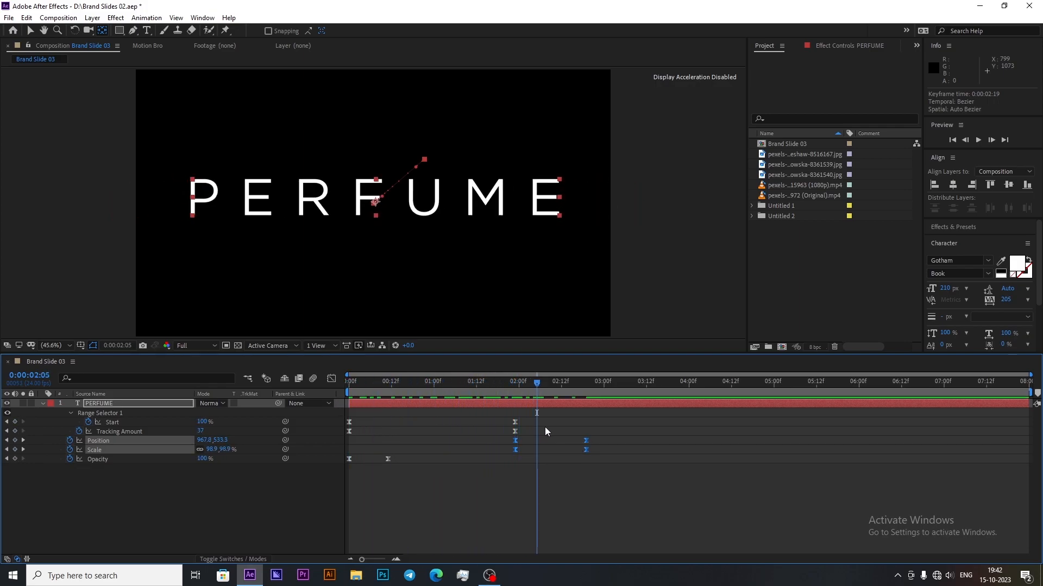
Step: Pre-compose the PERFUME layer as Text 01, moving all attributes into the new composition
right_click(121, 403)
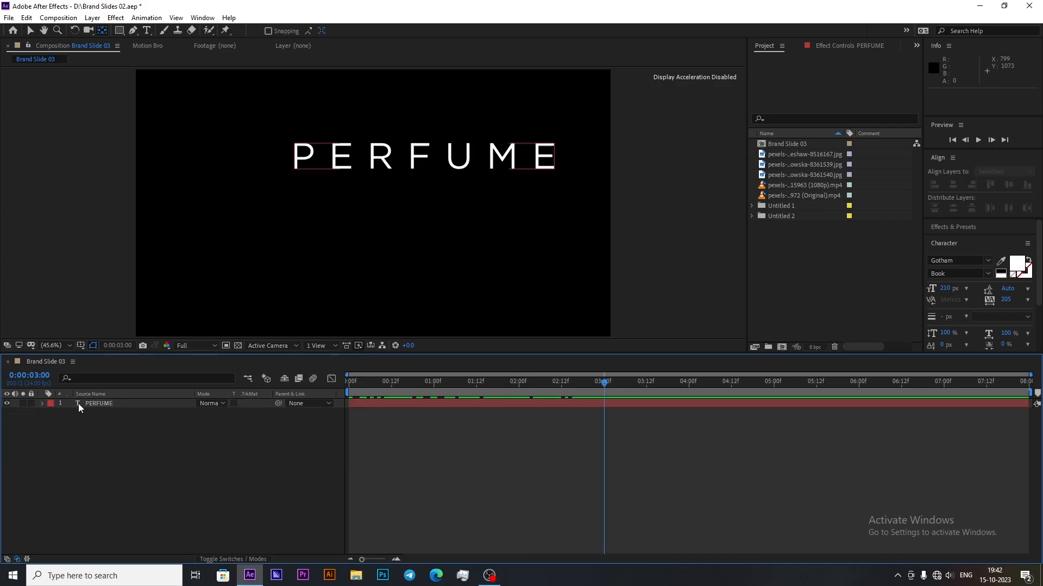
click(206, 365)
text(Text 01)
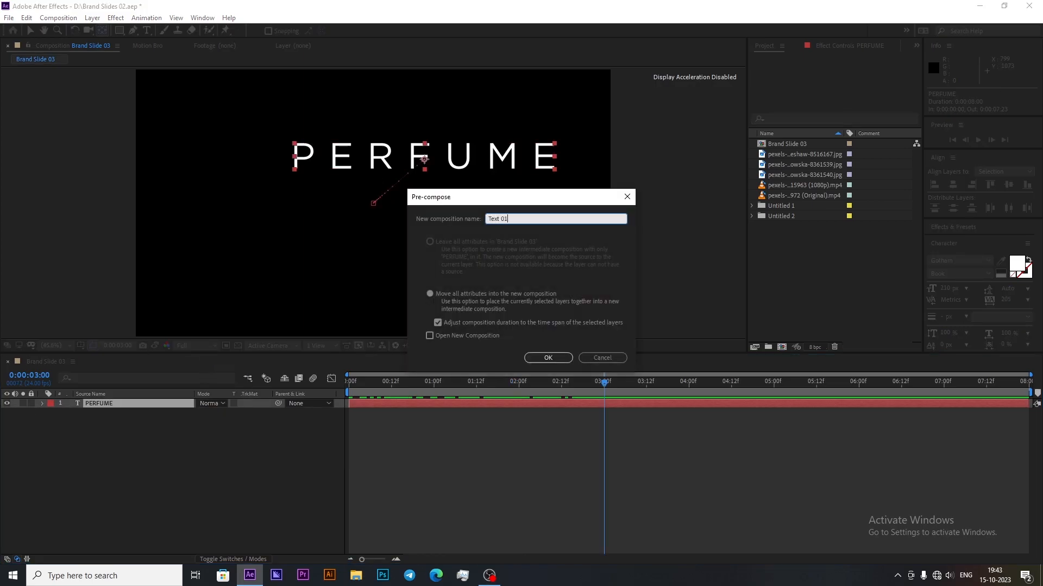
click(548, 357)
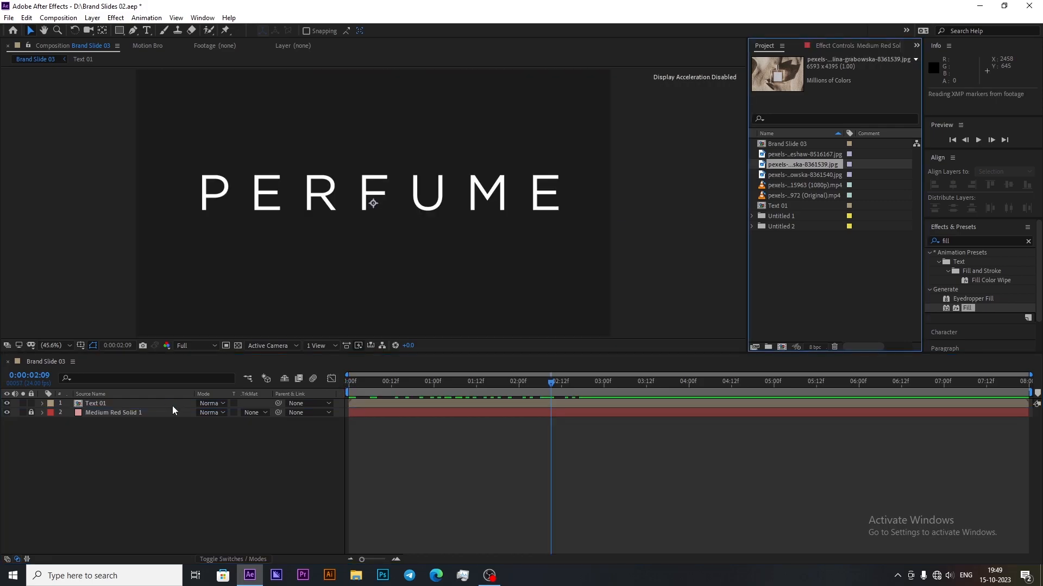
Step: Place the 8361539.jpg perfume photo between Text 01 and the background solid and set its opacity to 15%
click(174, 413)
click(187, 458)
click(200, 413)
key(t)
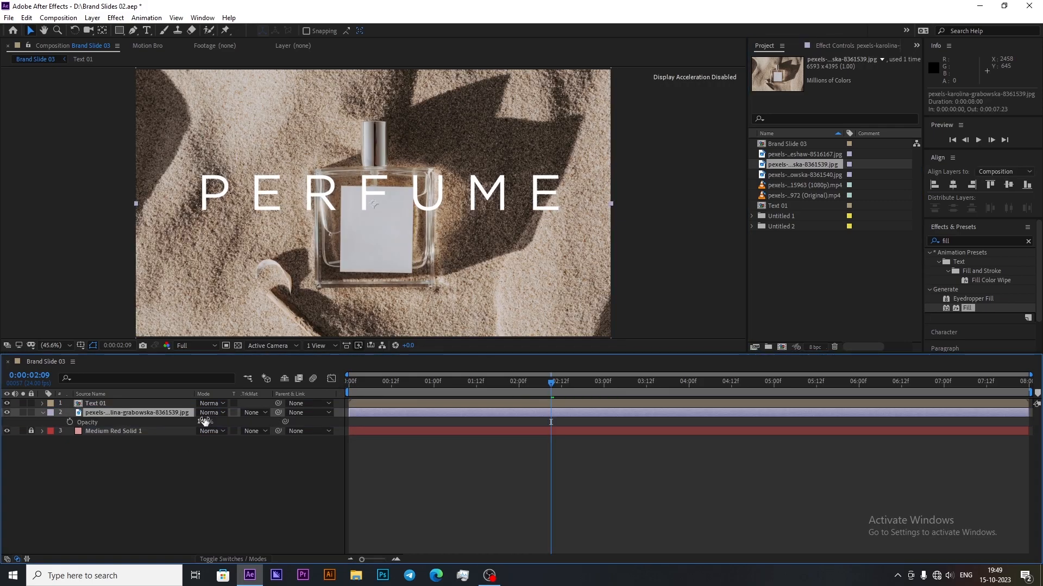
click(203, 422)
text(15)
key(Return)
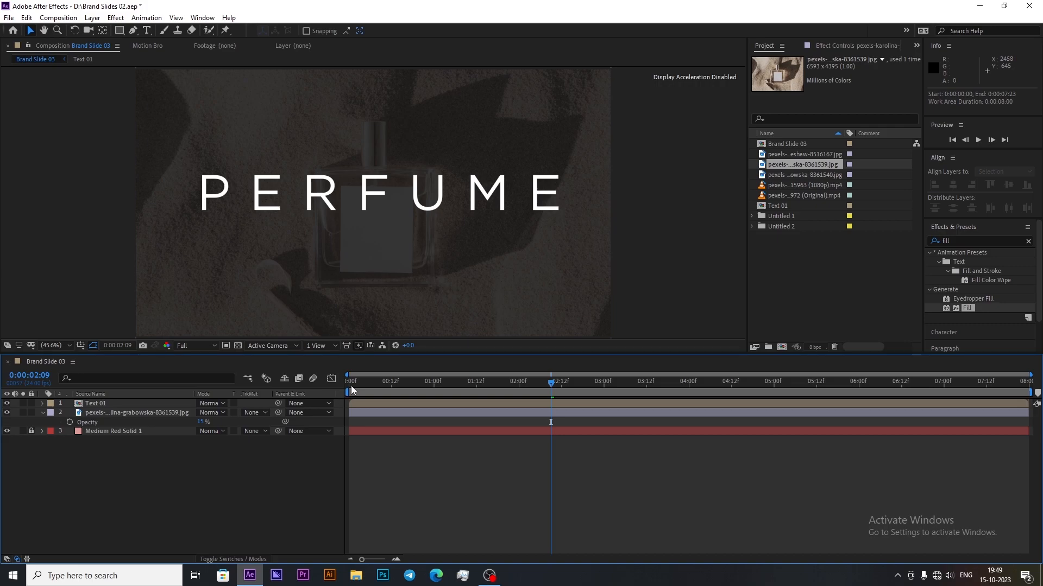
Step: Keyframe the perfume photo's Opacity from 0% at the beginning to 15% at 0:00:00:12
click(347, 386)
click(69, 421)
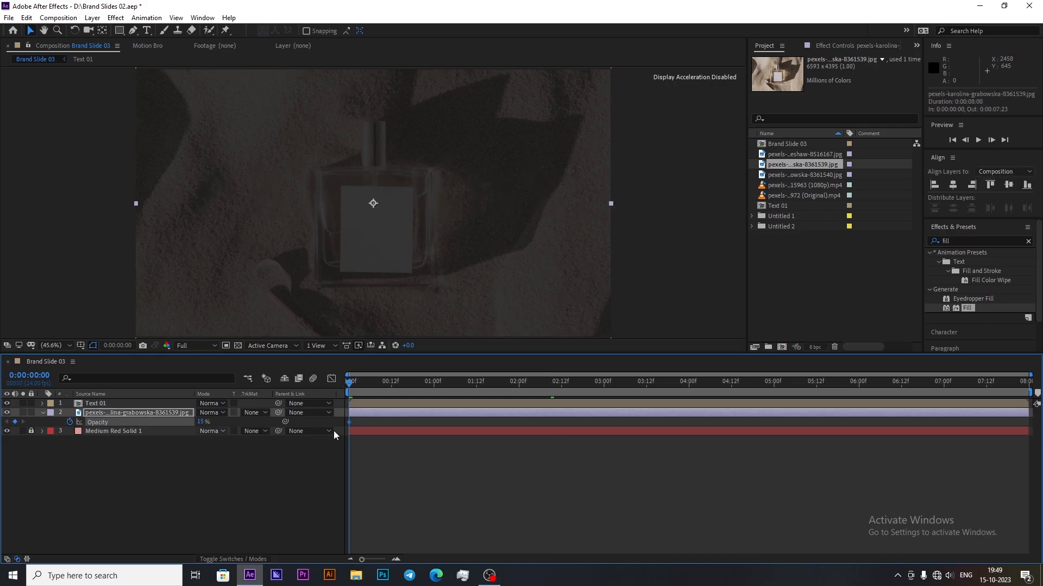
drag(349, 422, 392, 426)
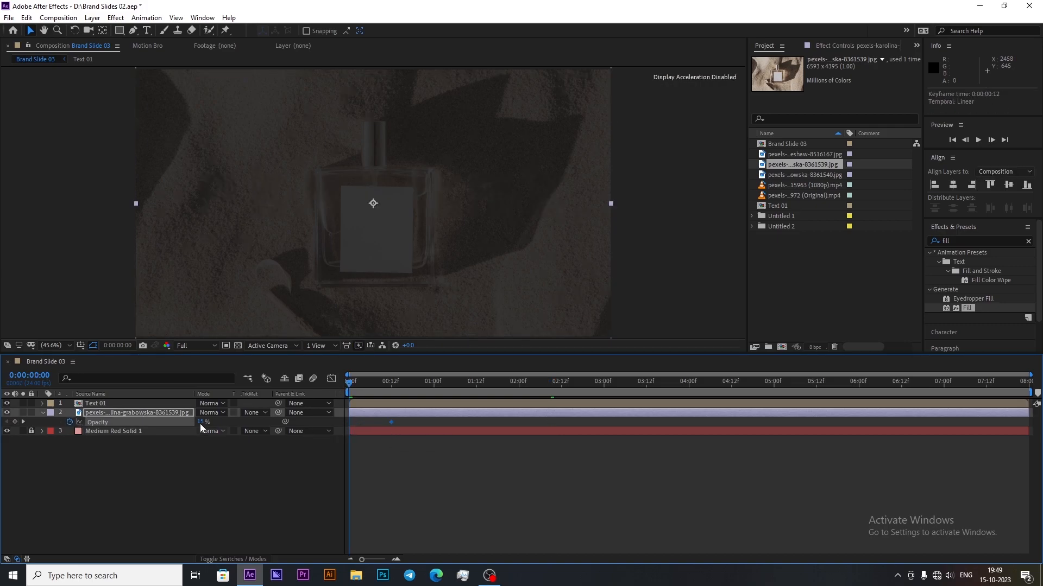
text(0)
click(175, 443)
Step: Keyframe the photo's Position to slide up from 960, 1735 at the beginning to its centered place at 0:00:00:13
key(p)
click(70, 431)
drag(350, 432, 357, 435)
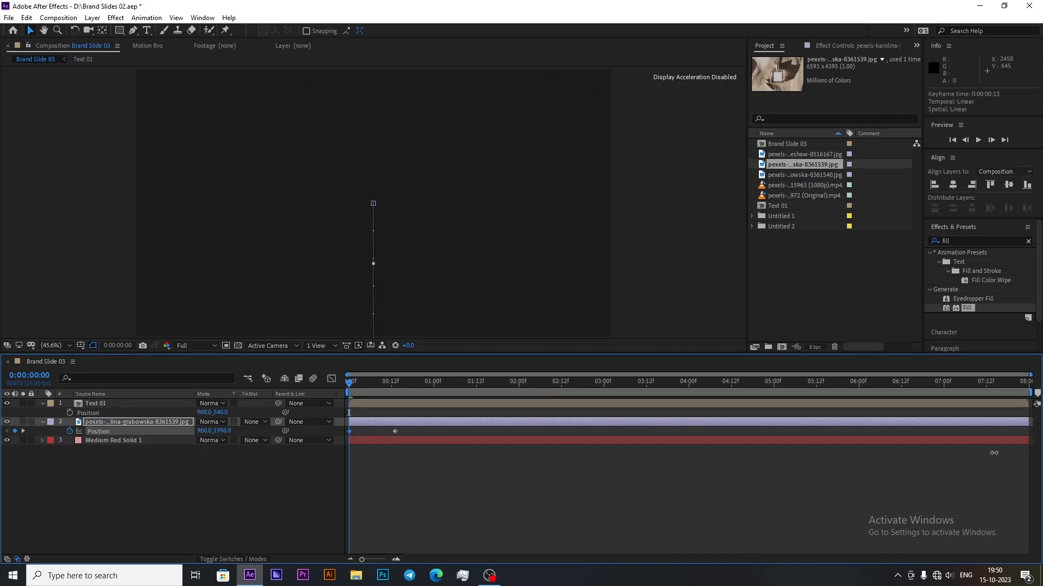
drag(819, 446, 852, 445)
Step: Easy-ease the photo's Position and Opacity keyframes, adjust their speed curve in the graph editor, and show the layer switches
key(u)
key(u)
drag(393, 441, 334, 449)
key(F9)
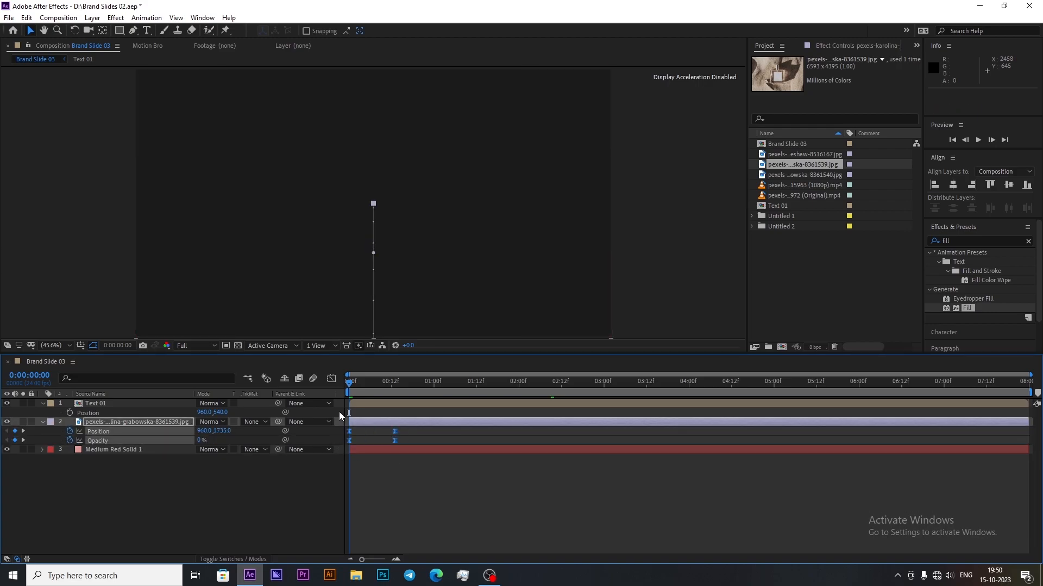
click(332, 380)
drag(385, 533, 352, 526)
click(332, 380)
click(233, 559)
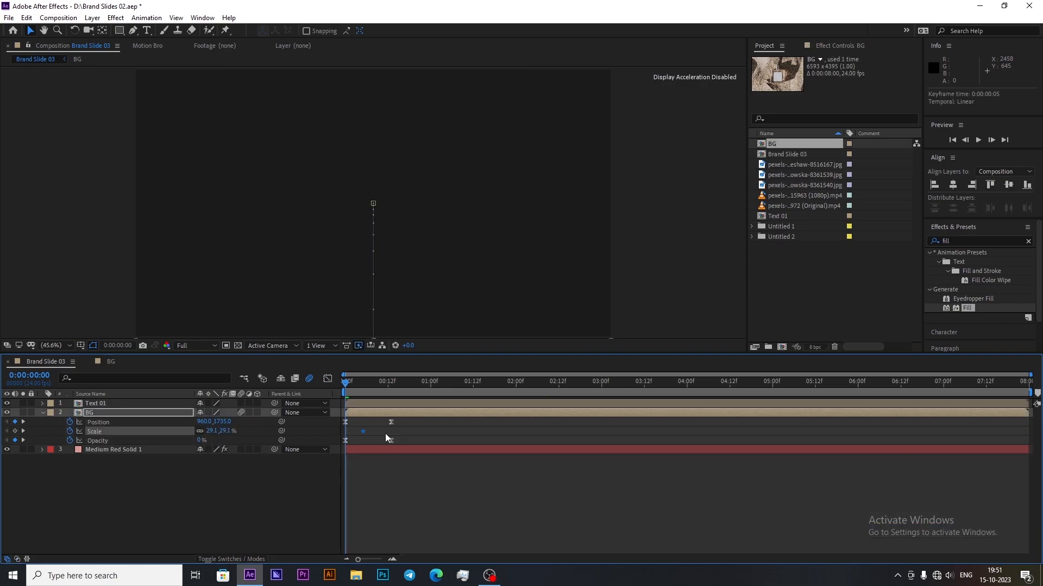
Step: Set the BG photo's Scale to 40% at the beginning, move its ending Scale keyframe to 0:00:01:06, and easy-ease the keyframes
click(211, 431)
text(40)
key(Return)
drag(410, 431, 451, 435)
key(F9)
key(space)
click(426, 432)
key(space)
click(457, 420)
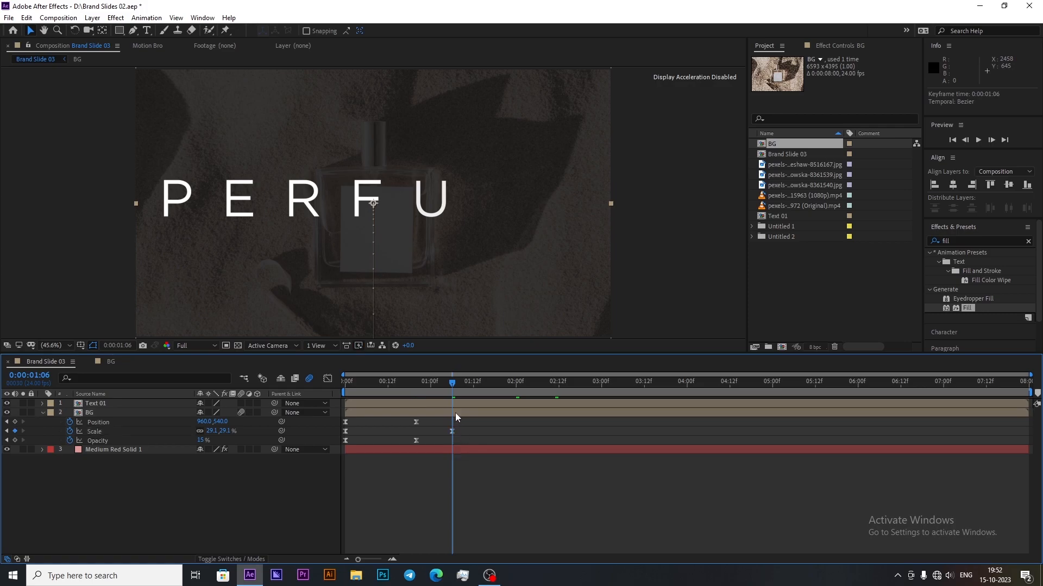
click(43, 413)
Step: Create a composition named Placeholder 01 and set its width to 450 px
key(ctrl+k)
text(Placeholder 01)
click(886, 512)
key(ctrl+k)
click(730, 317)
text(450)
key(Return)
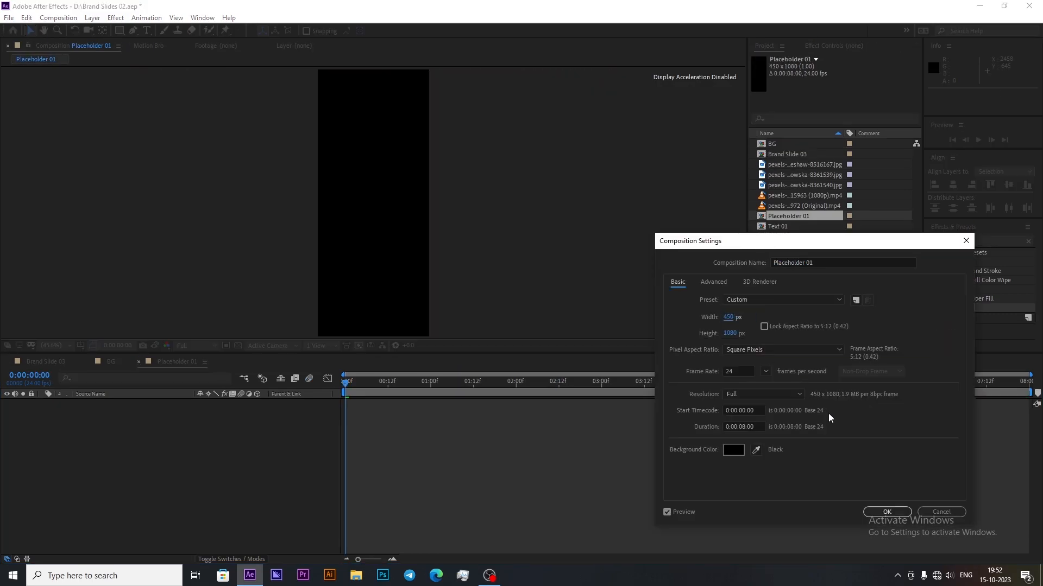
click(887, 512)
drag(792, 197, 89, 454)
key(p)
right_click(130, 404)
click(487, 449)
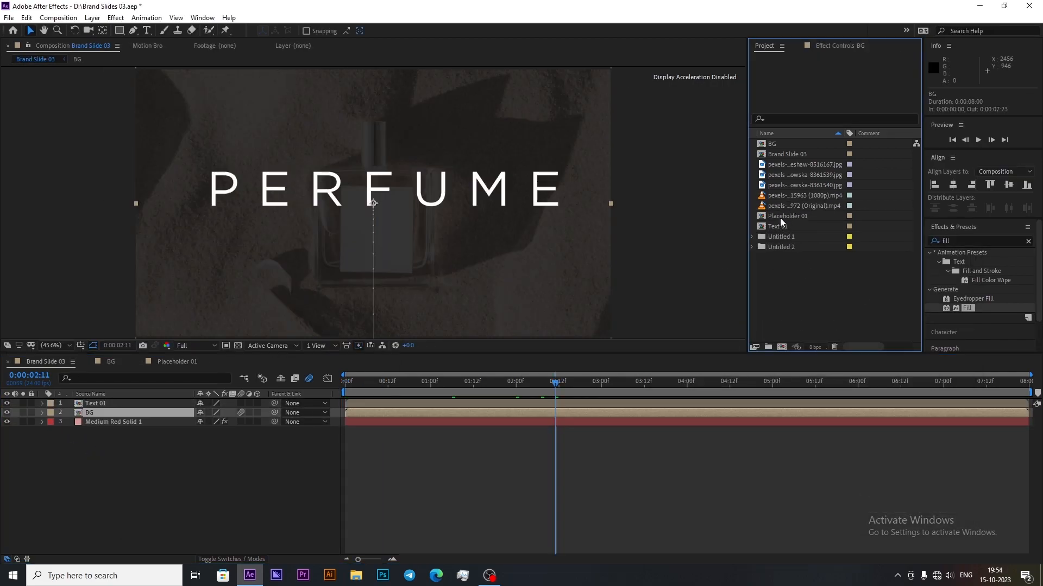
Step: Add Placeholder 01 above Text 01 in Brand Slide 03 and set Position, Scale, and Opacity keyframes at 0:00:01:22
drag(780, 217, 512, 411)
key(s)
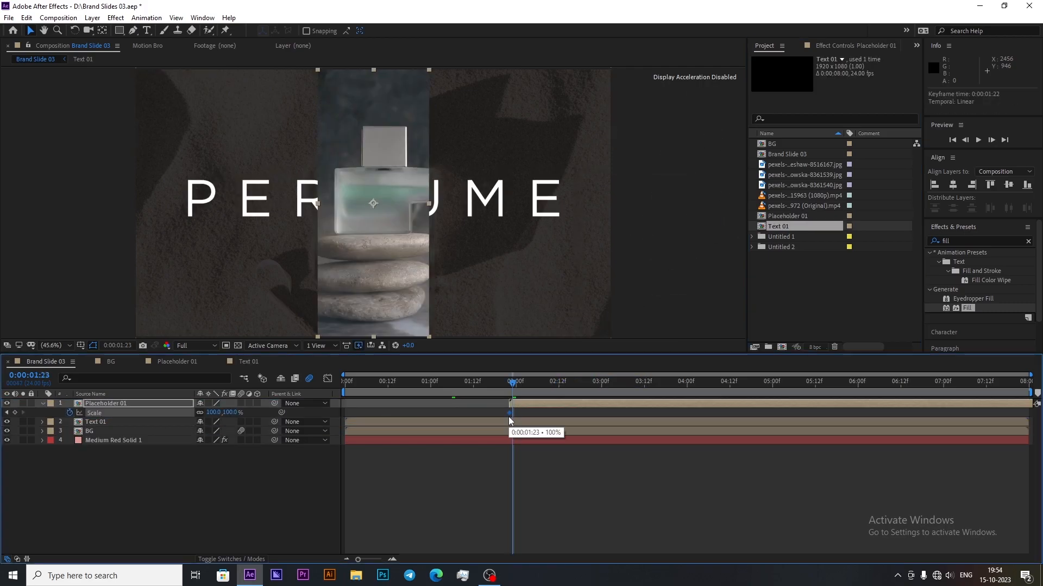
key(p)
key(t)
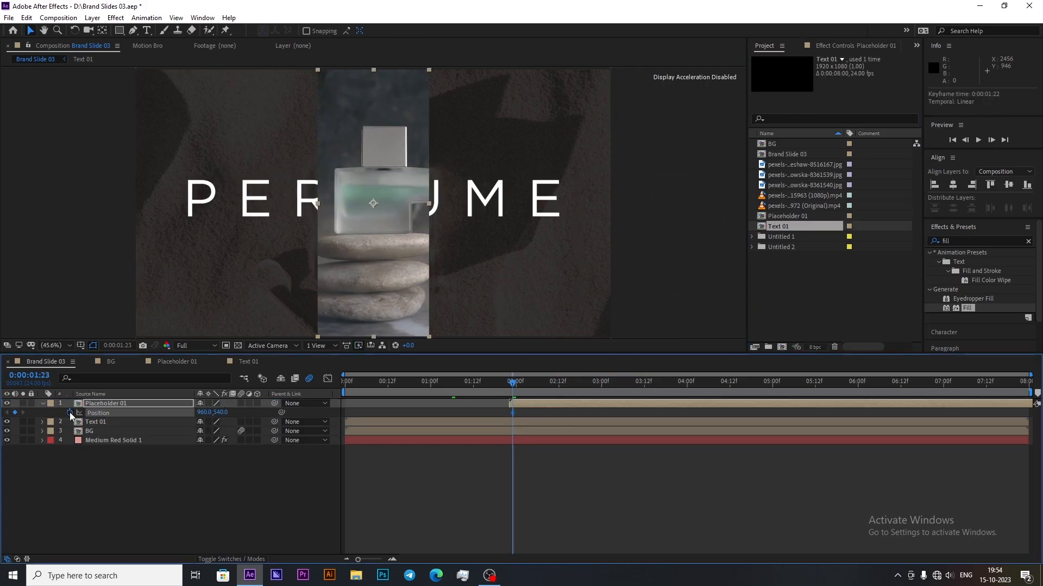
click(71, 412)
key(u)
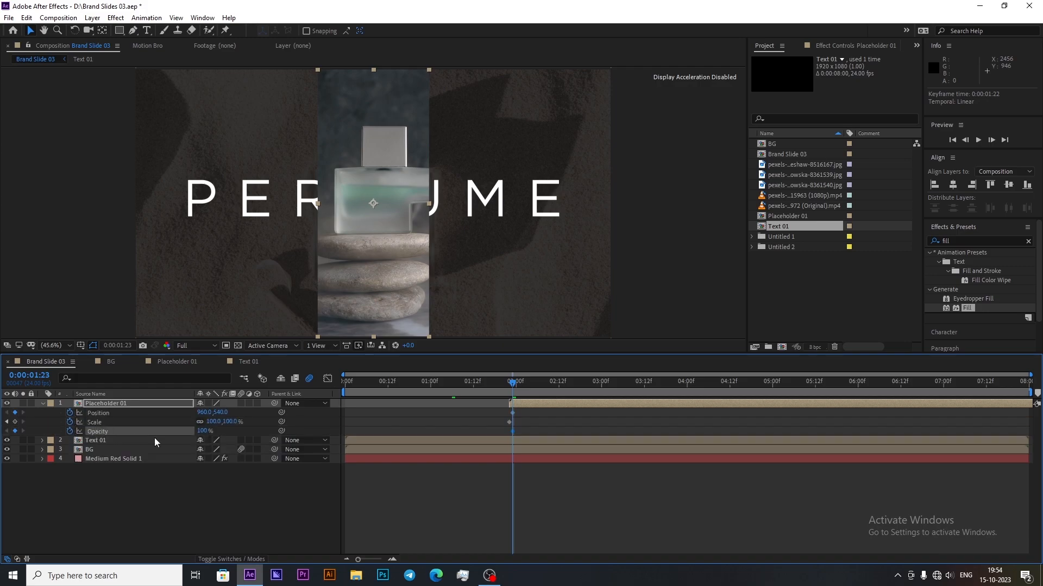
click(507, 413)
click(513, 412)
drag(513, 412, 507, 432)
click(509, 382)
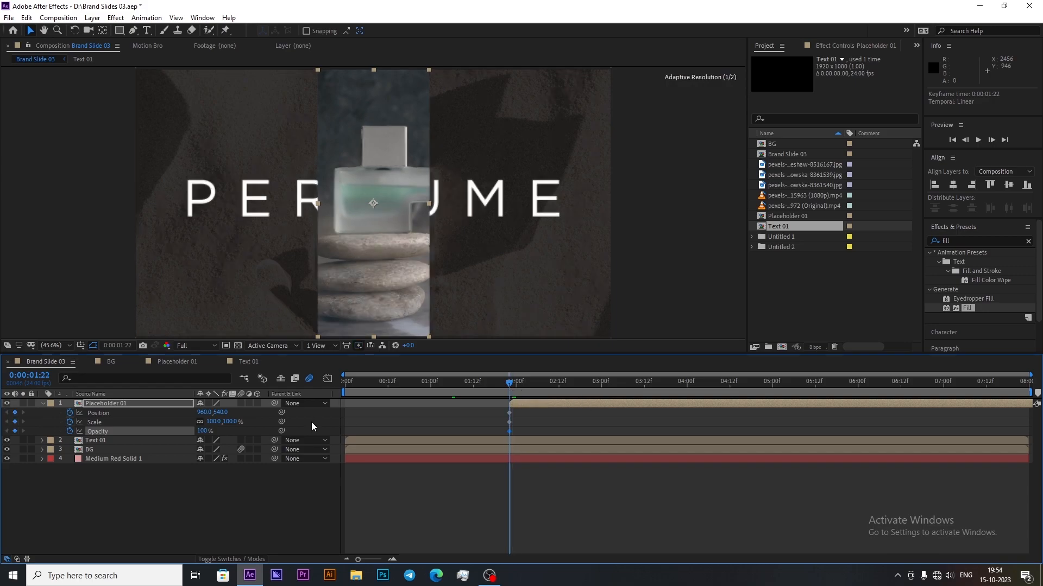
Step: At 0:00:01:22, set Placeholder 01's Position to -266, 540 outside the frame and its Scale to 125%
drag(202, 413, 4, 429)
drag(204, 413, 2, 421)
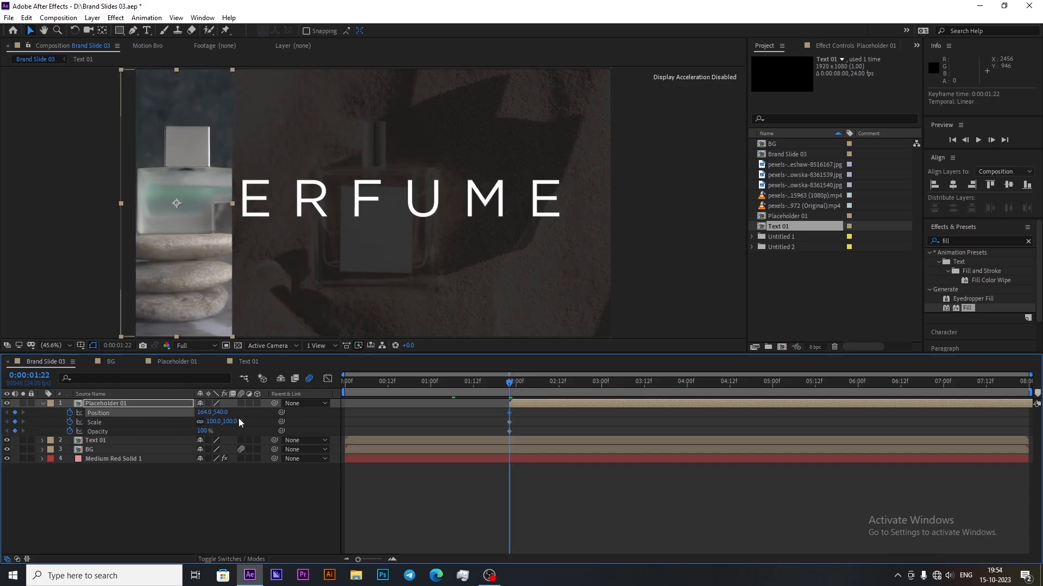
drag(182, 412, 8, 419)
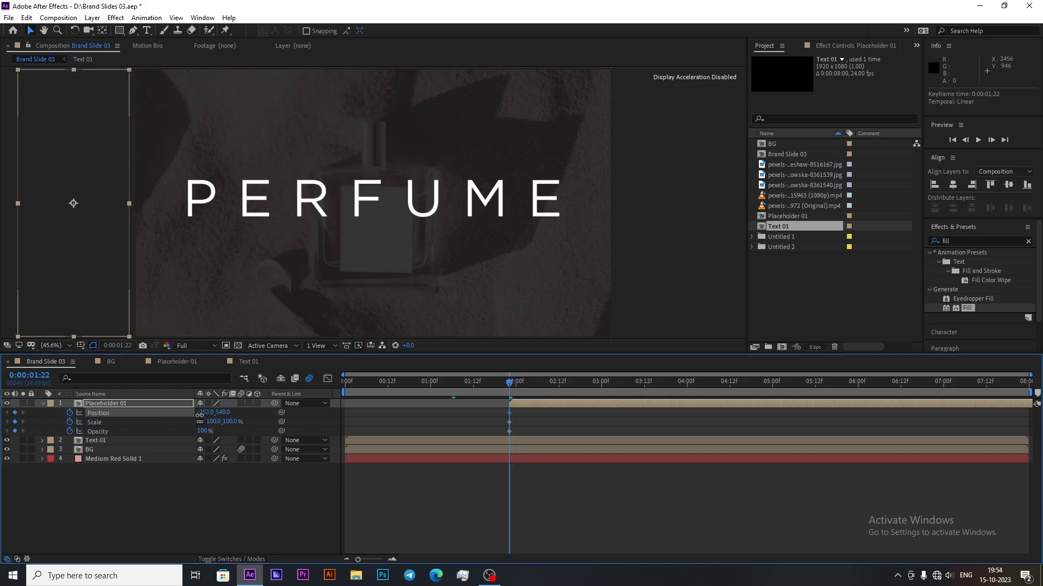
text(125)
key(Return)
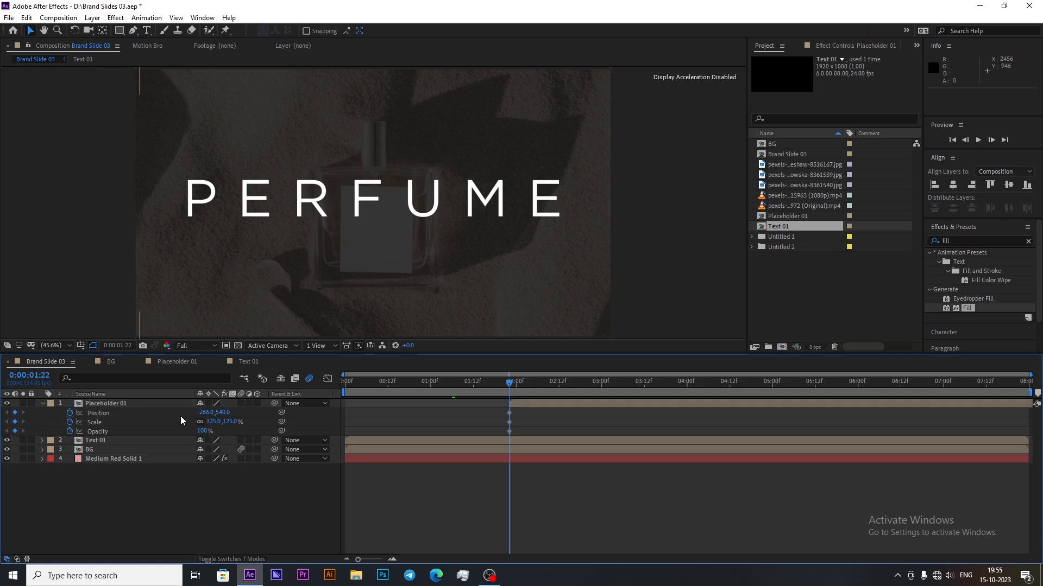
Step: Add a Stroke layer style to Placeholder 01, make it white, and adjust its size
right_click(164, 399)
mouse_move(254, 249)
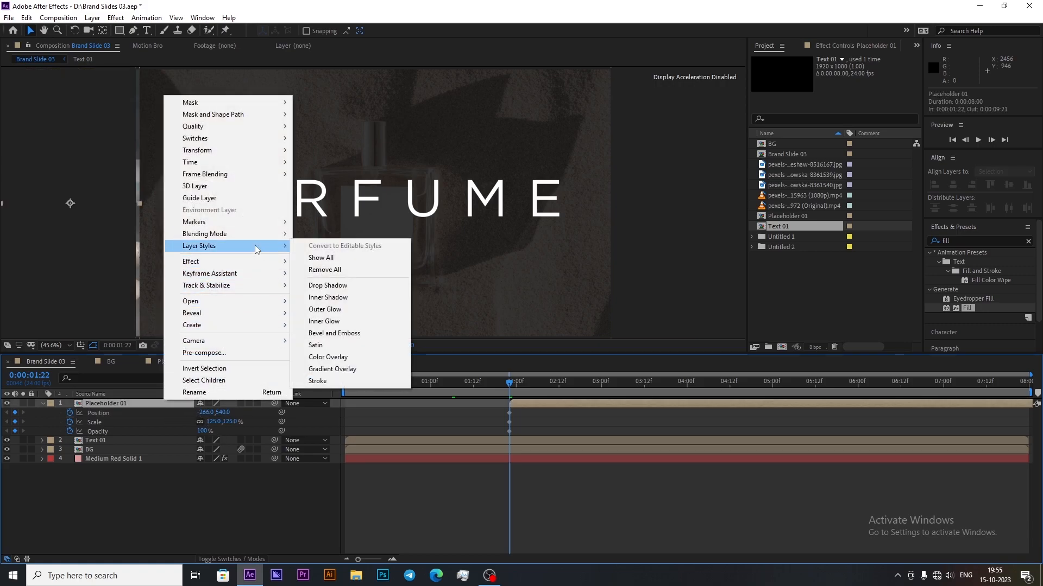
click(326, 381)
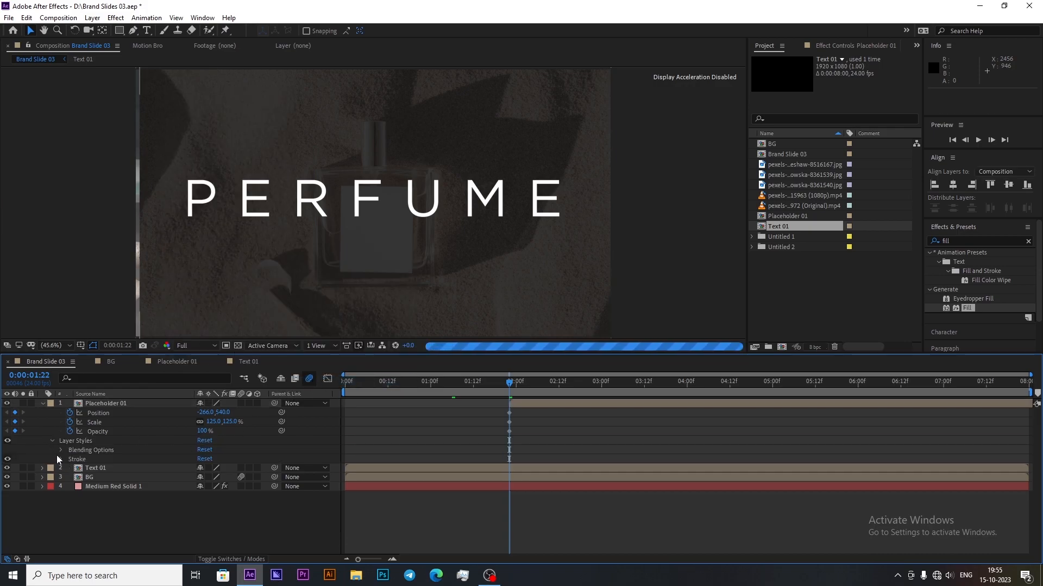
click(61, 459)
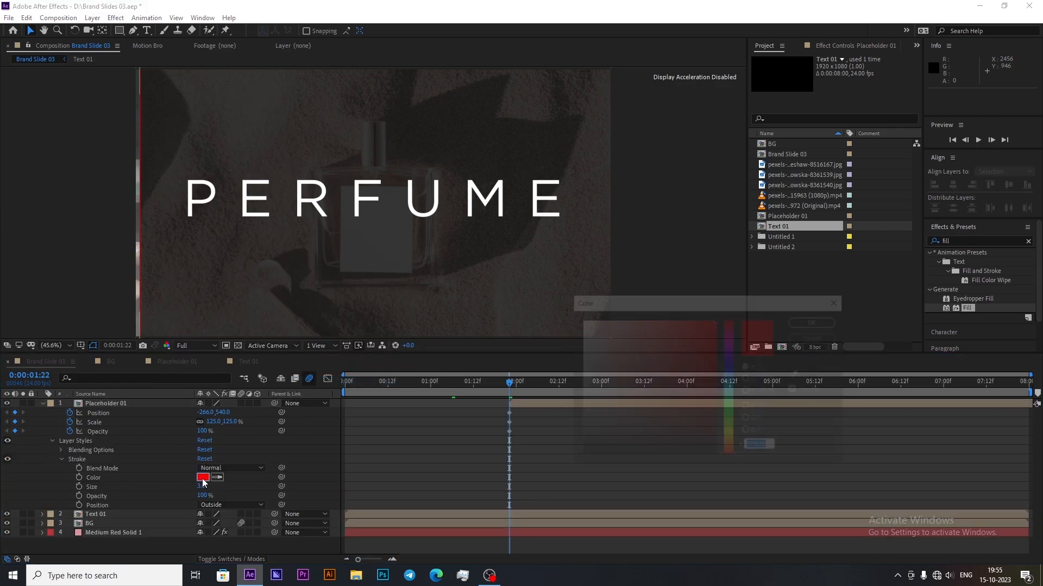
click(206, 486)
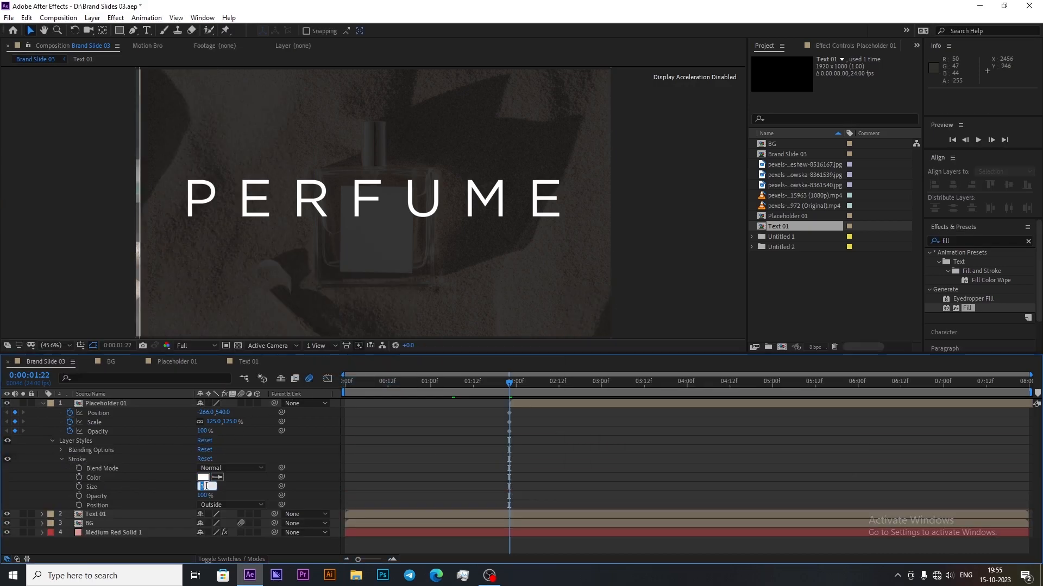
click(201, 486)
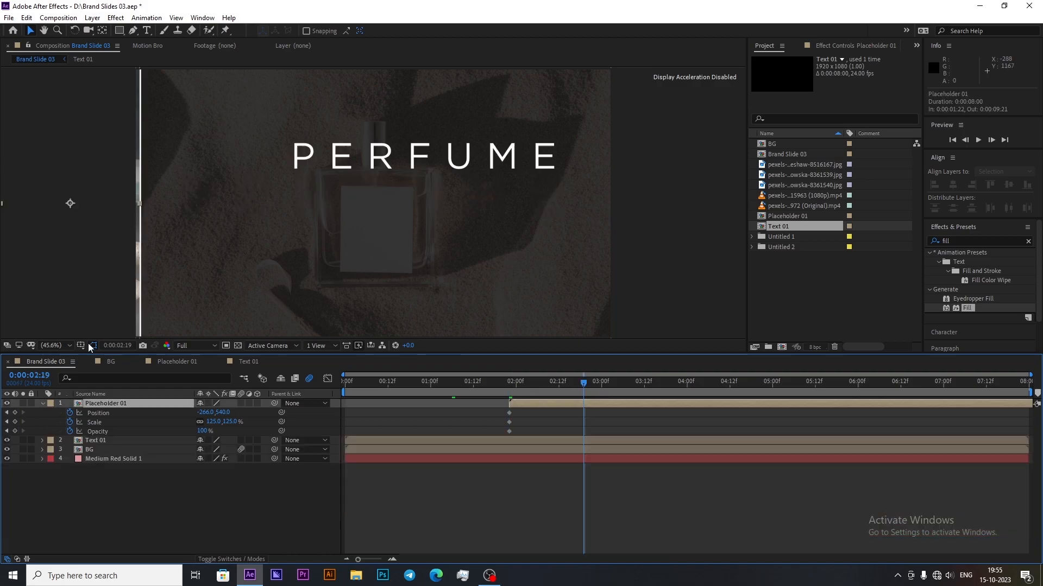
Step: At 0:00:02:19, keyframe Placeholder 01's Position into the frame, left of the PERFUME text
click(163, 401)
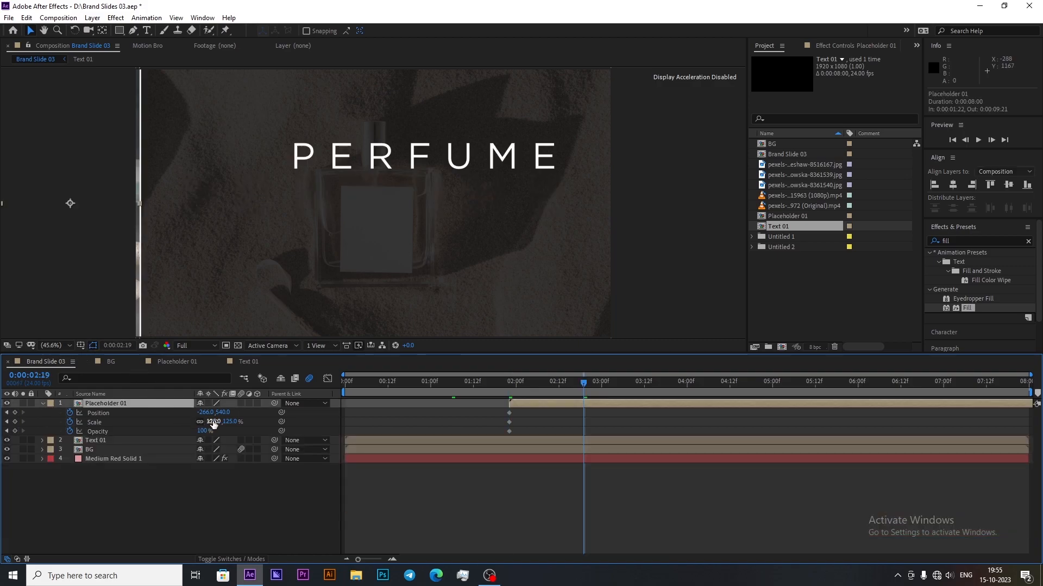
drag(206, 416, 455, 414)
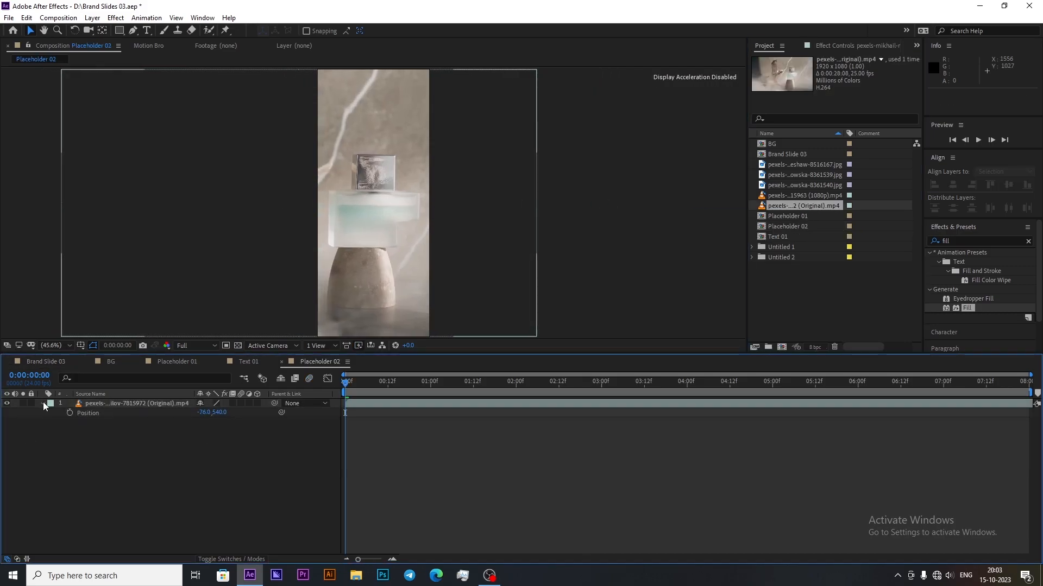
Step: Reposition Placeholder 02 horizontally in Brand Slide 03 and move its layer start to 0:00:02:12
right_click(371, 100)
mouse_move(408, 172)
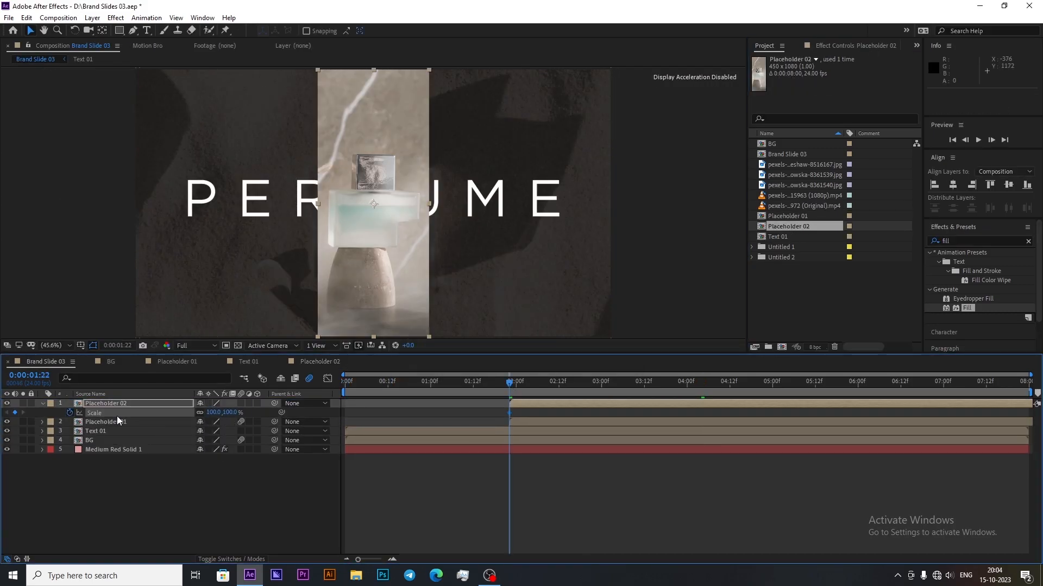
key(p)
drag(211, 413, 177, 413)
click(43, 404)
click(130, 404)
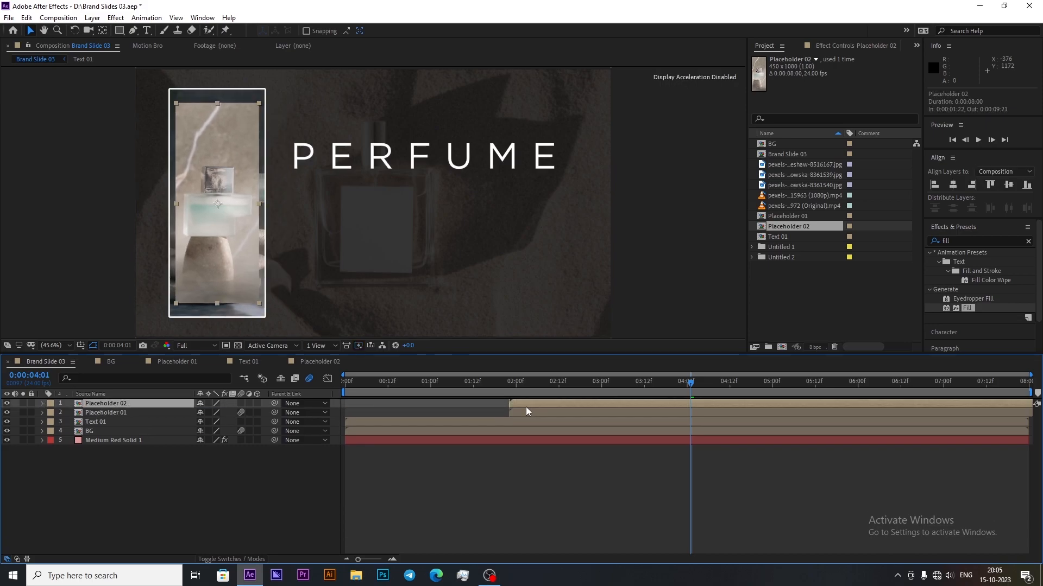
key(i)
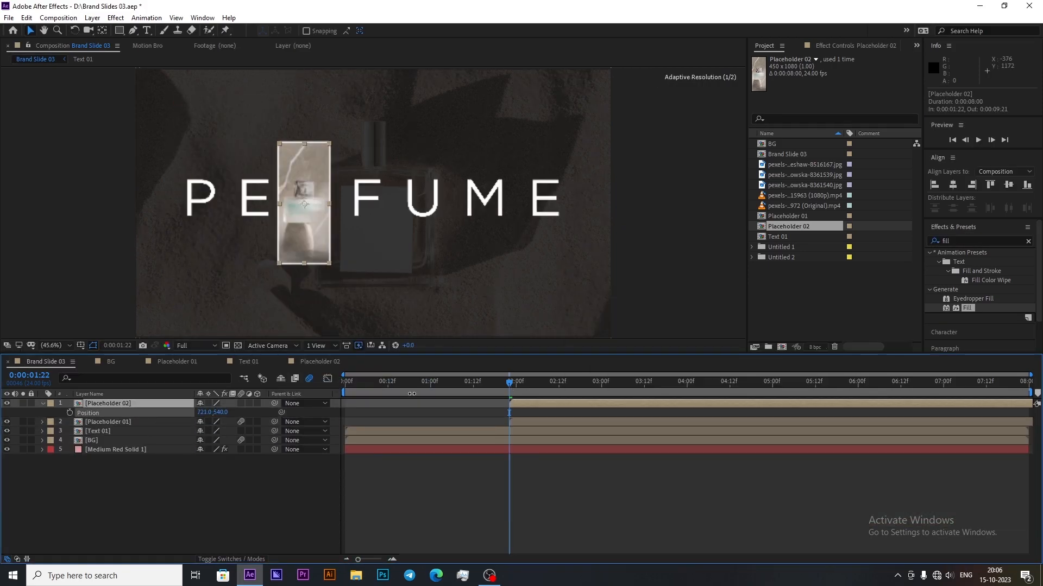
drag(222, 413, 525, 424)
drag(590, 406, 615, 415)
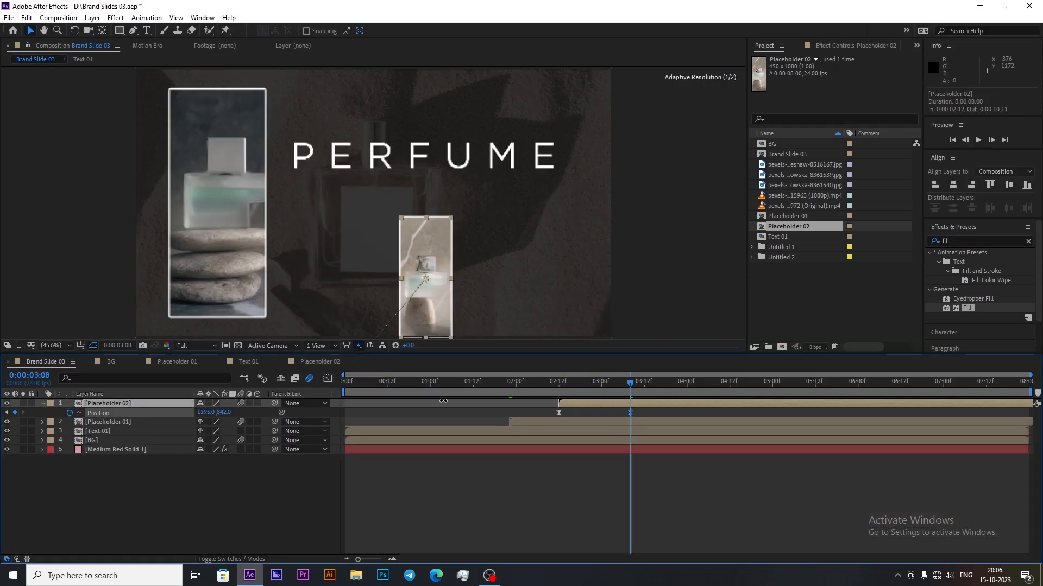
Step: Select Text 01 for positioning, then raise Placeholder 02 in the frame at 0:00:03:08
click(135, 429)
double_click(135, 429)
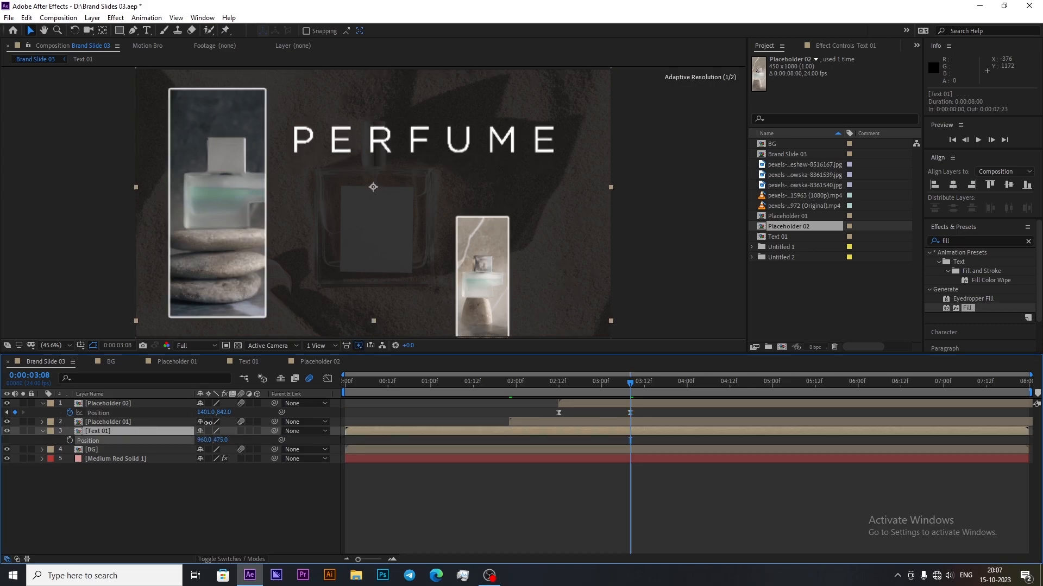
click(45, 362)
drag(710, 383, 628, 383)
drag(223, 413, 209, 413)
mouse_move(629, 383)
mouse_down()
mouse_move(497, 399)
mouse_move(536, 384)
mouse_move(633, 383)
mouse_up()
Step: Shift Placeholder 02's ending Position keyframe left so it sits beneath the last letters of PERFUME
key(u)
click(538, 413)
key(u)
key(u)
click(587, 403)
key(u)
key(j)
mouse_move(207, 413)
mouse_down()
mouse_move(169, 413)
mouse_move(186, 413)
mouse_up()
key(u)
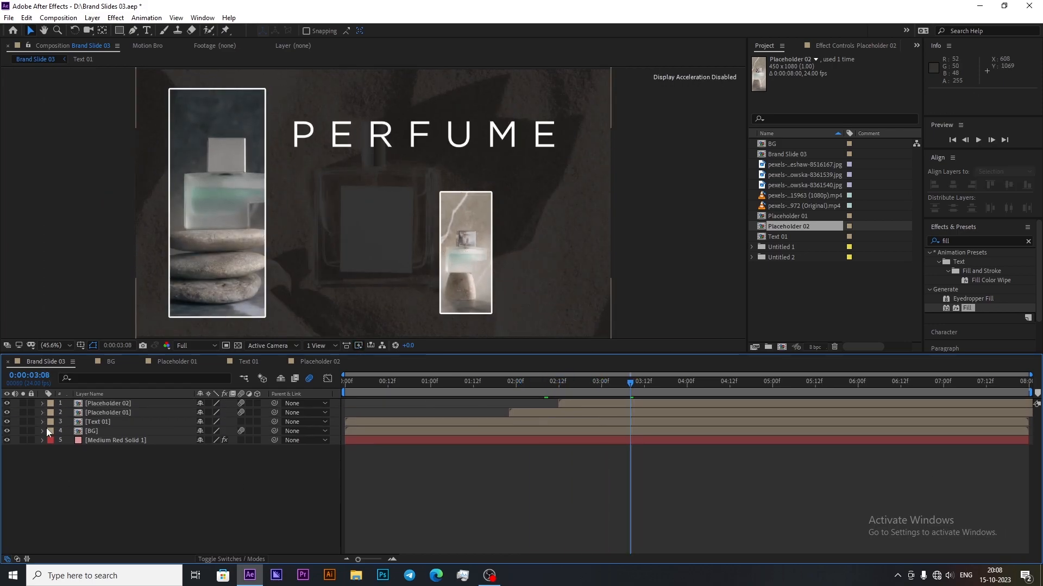
Step: Add TEXXT 02 and TEXXXT 03 from the Untitled 2 folder to Brand Slide 03 and position TEXXT 02 below PERFUME
click(752, 257)
click(792, 289)
shift+click(791, 300)
drag(791, 299, 453, 419)
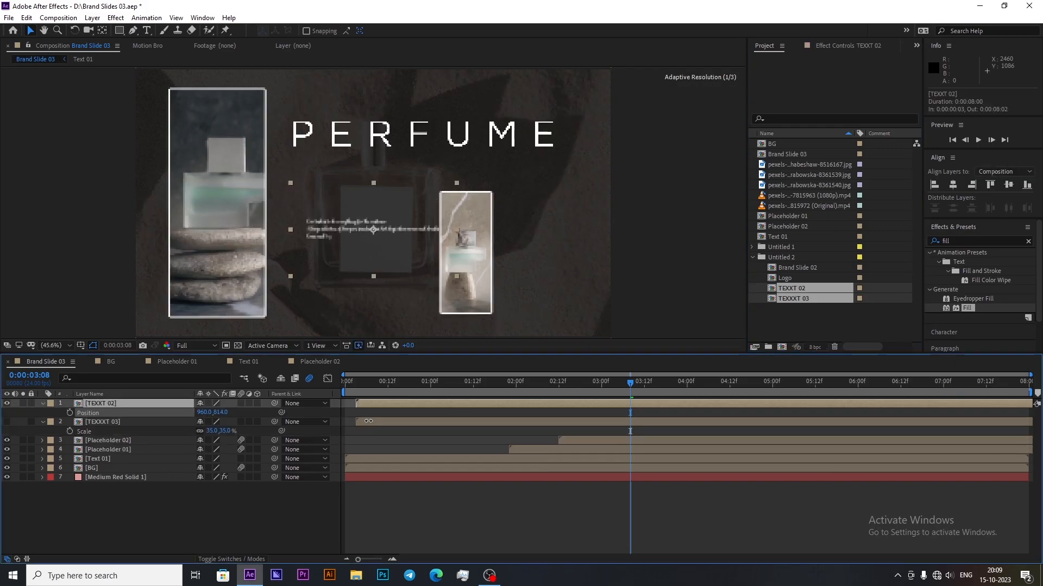
drag(369, 420, 447, 421)
drag(208, 413, 170, 419)
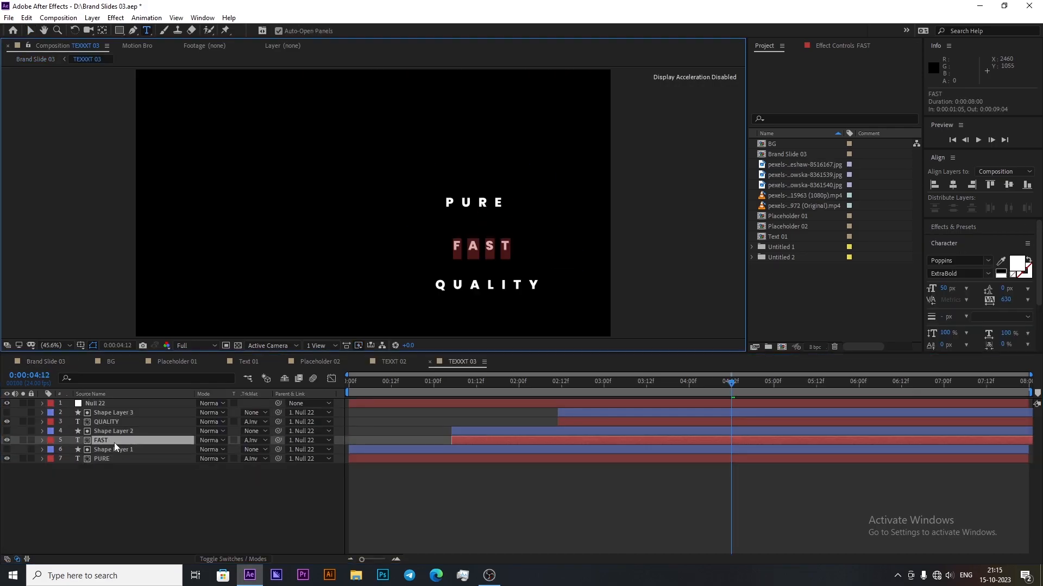
Step: Replace the word FAST with LUXURY and QUALITY with ELEGANCE in the TEXXXT 03 composition
text(LU)
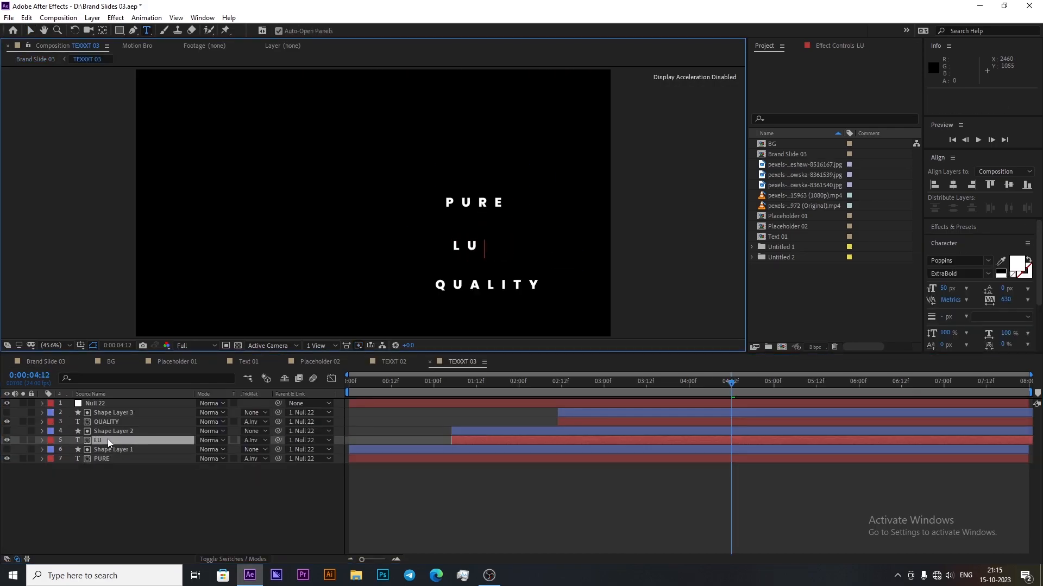
text(XURY)
click(126, 421)
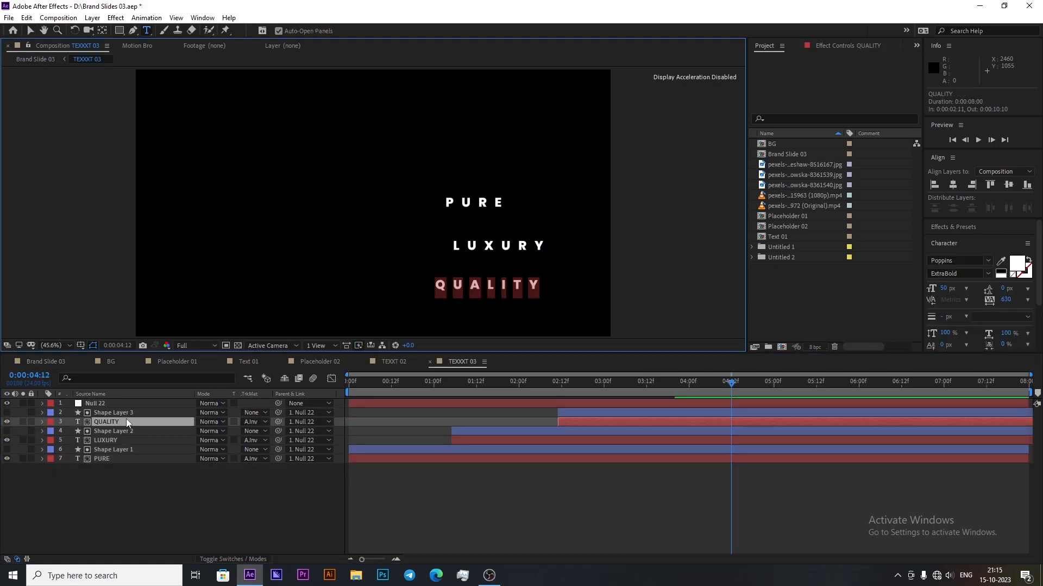
text(ELEGANCE)
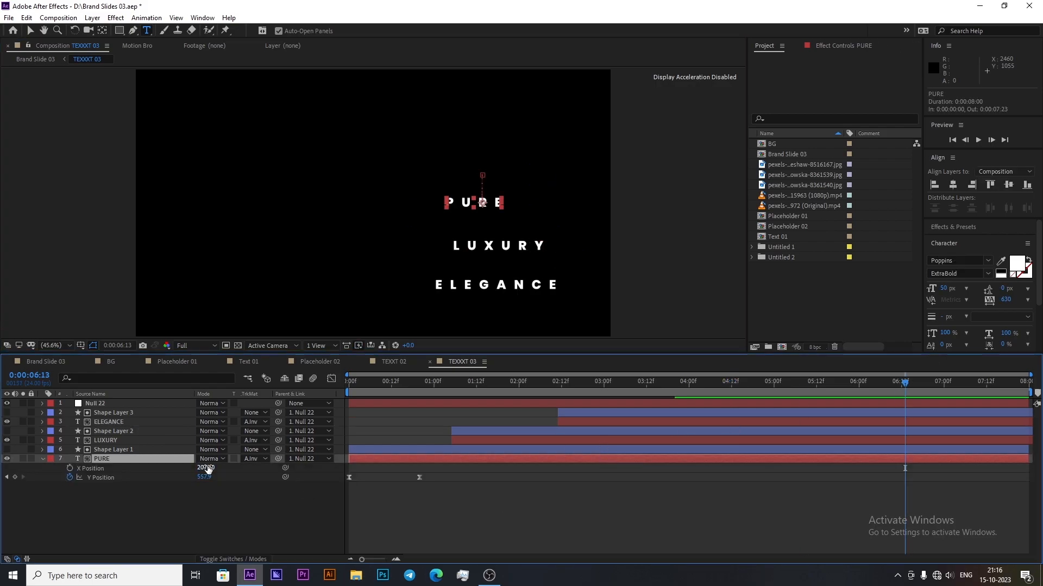
Step: Adjust the PURE layer's X Position to center it over the other words and check the LUXURY layer's Position
click(239, 507)
mouse_move(209, 470)
mouse_down()
mouse_move(247, 470)
mouse_move(208, 451)
mouse_up()
click(108, 440)
key(p)
key(ctrl+a)
click(43, 440)
Step: Adjust Shape Layer 2, the matte of the LUXURY text, to fit the longer word
drag(403, 383, 463, 430)
click(464, 430)
key(p)
drag(211, 440, 229, 440)
key(s)
click(282, 503)
Step: Enlarge the Scale of Shape Layer 3, the matte of the ELEGANCE text
drag(465, 383, 398, 438)
click(114, 413)
key(s)
drag(212, 422, 234, 422)
click(139, 516)
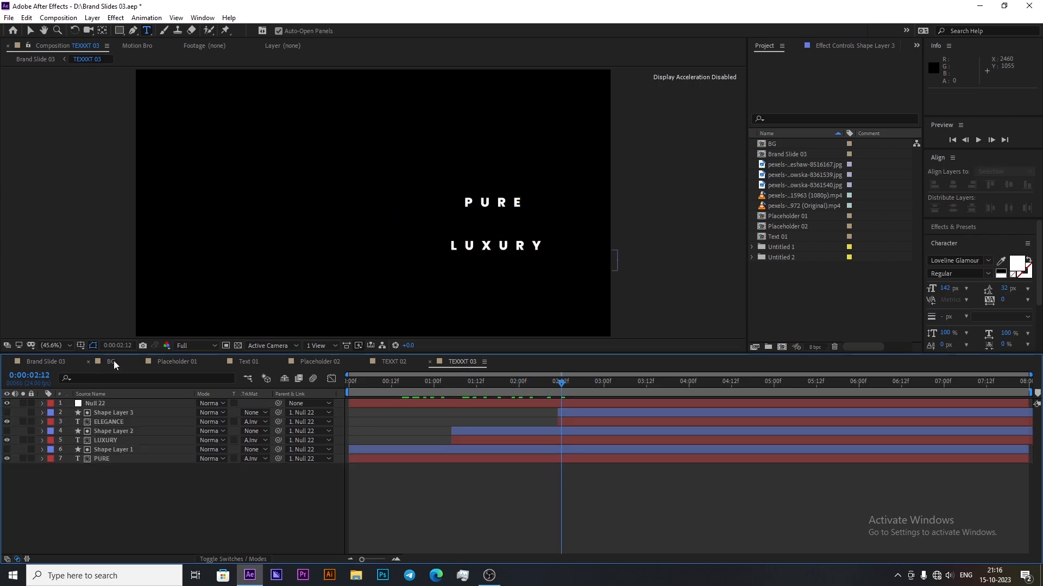
Step: Position the TEXXXT 03 layer at 746, 554 between the two placeholders in Brand Slide 03
click(46, 361)
drag(570, 383, 715, 383)
click(102, 403)
key(p)
drag(224, 412, 304, 412)
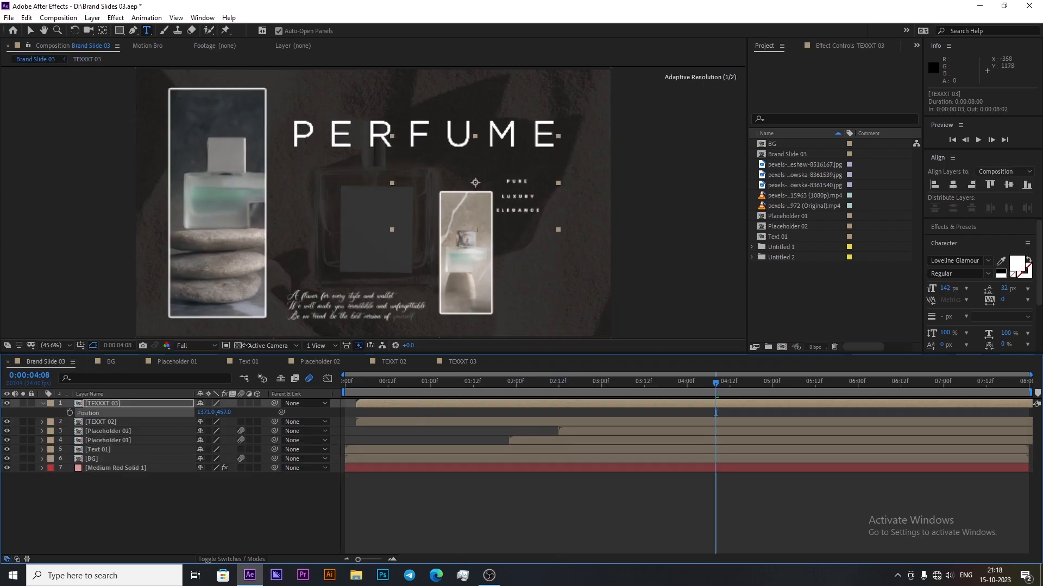
mouse_move(223, 412)
mouse_down()
mouse_move(182, 408)
mouse_move(231, 413)
mouse_up()
click(233, 505)
Step: Move the TEXXXT 03 layer to start at 0:00:01:11 and check its placement at 0:00:03:14
drag(540, 383, 438, 384)
drag(399, 403, 514, 403)
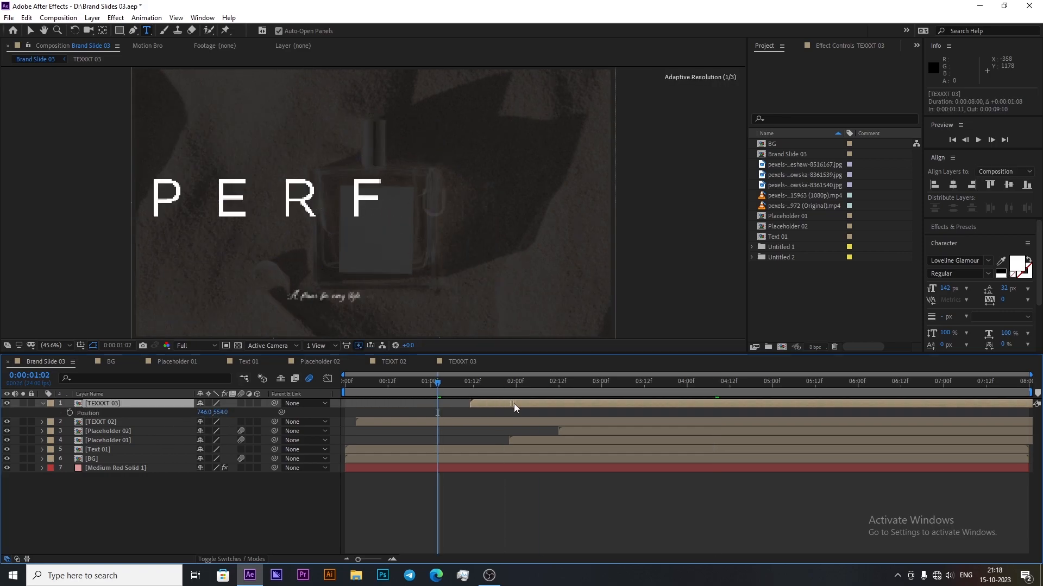
key(p)
drag(437, 384, 647, 414)
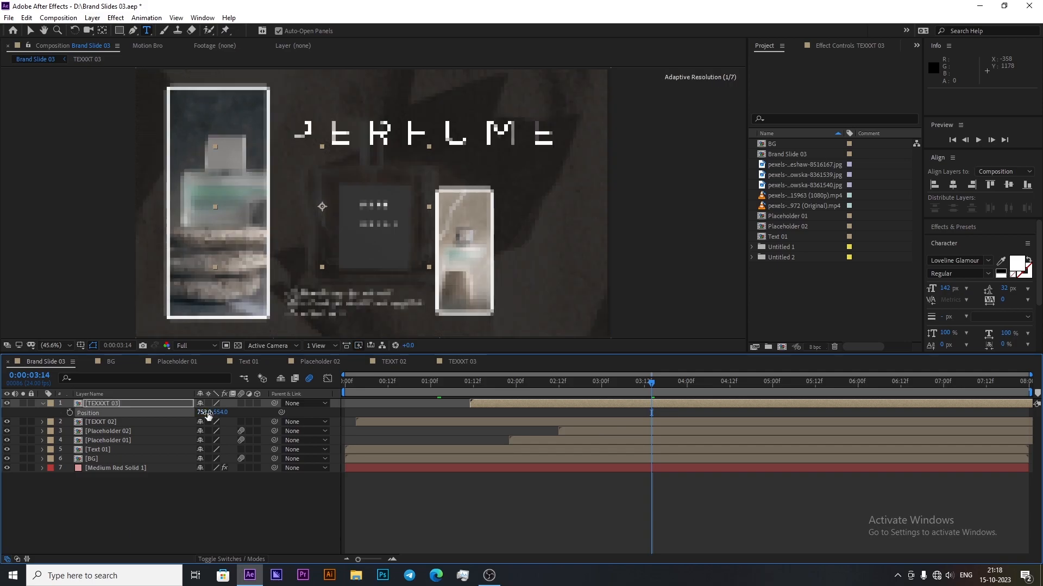
Step: Paste the Logo layer with Shape Layer 3 and Shape Layer 4 into Brand Slide 03, above the text layers
key(ctrl+v)
click(144, 430)
mouse_move(133, 406)
mouse_down()
mouse_move(134, 426)
mouse_move(135, 403)
mouse_move(135, 413)
mouse_up()
Step: Select the Logo and its two shape layers and delay them together so the Logo starts at 0:00:01:06
click(136, 404)
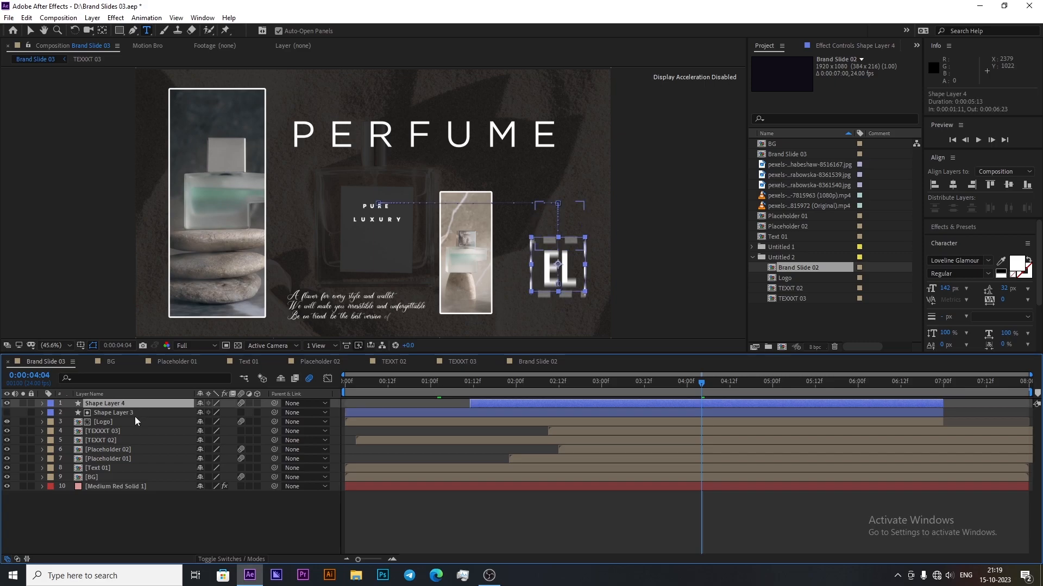
shift+click(139, 422)
click(425, 428)
click(495, 423)
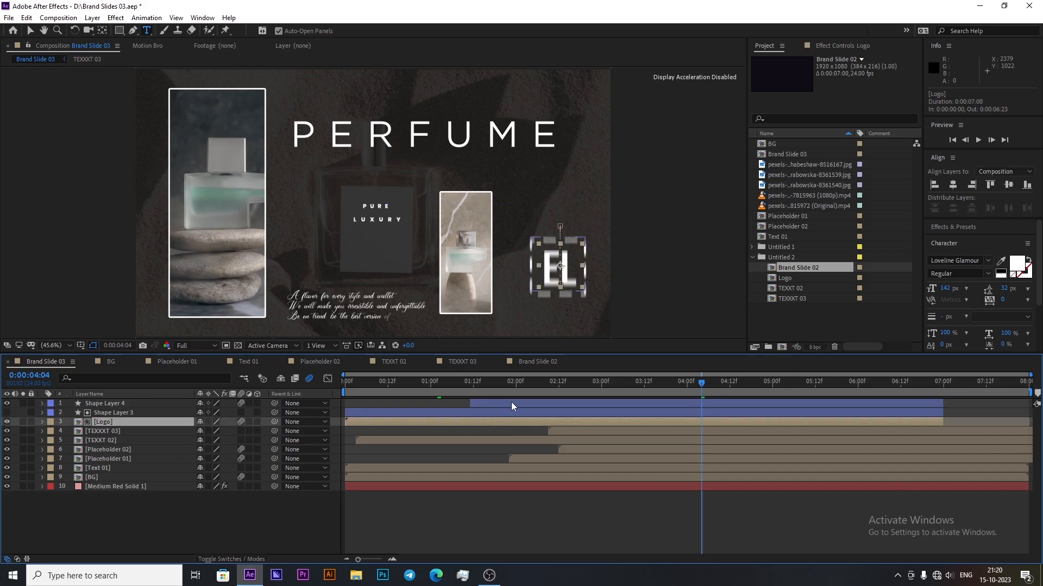
shift+click(510, 403)
drag(484, 423, 592, 426)
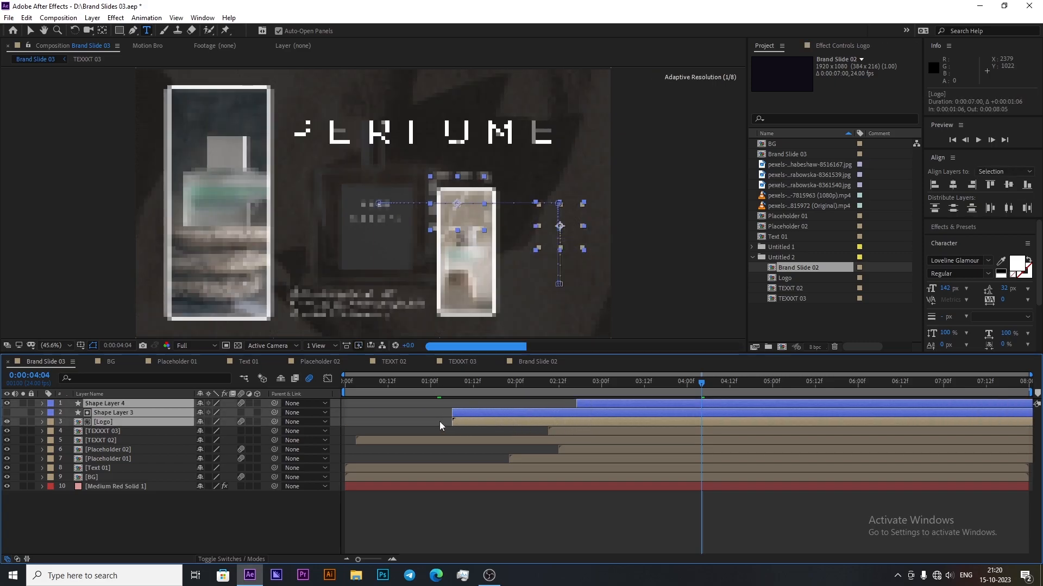
Step: Select Shape Layer 4, reveal its keyframed properties, and move the current time to 0:00:04:13
click(489, 411)
click(607, 404)
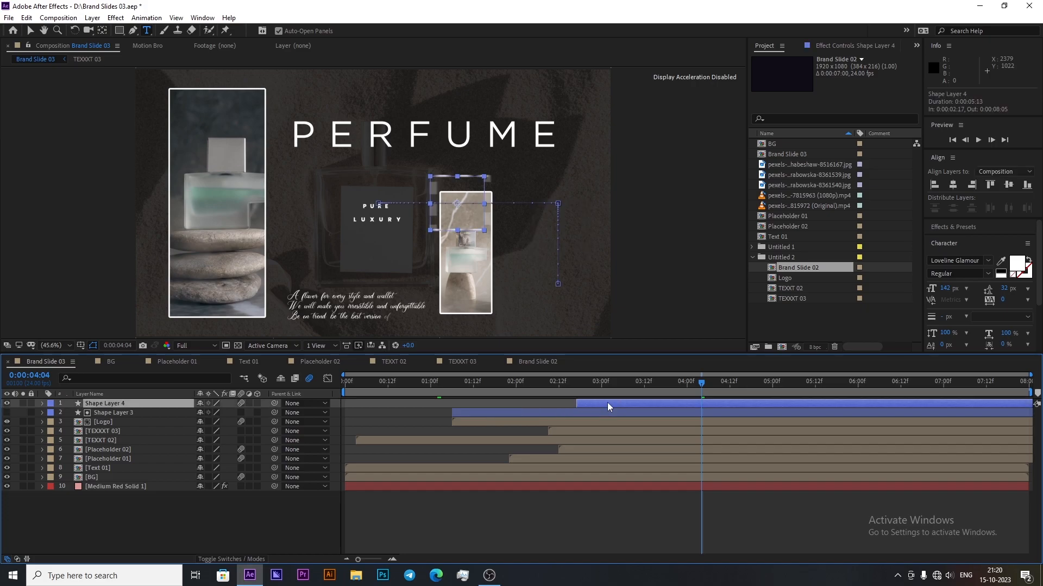
key(u)
click(707, 386)
click(735, 389)
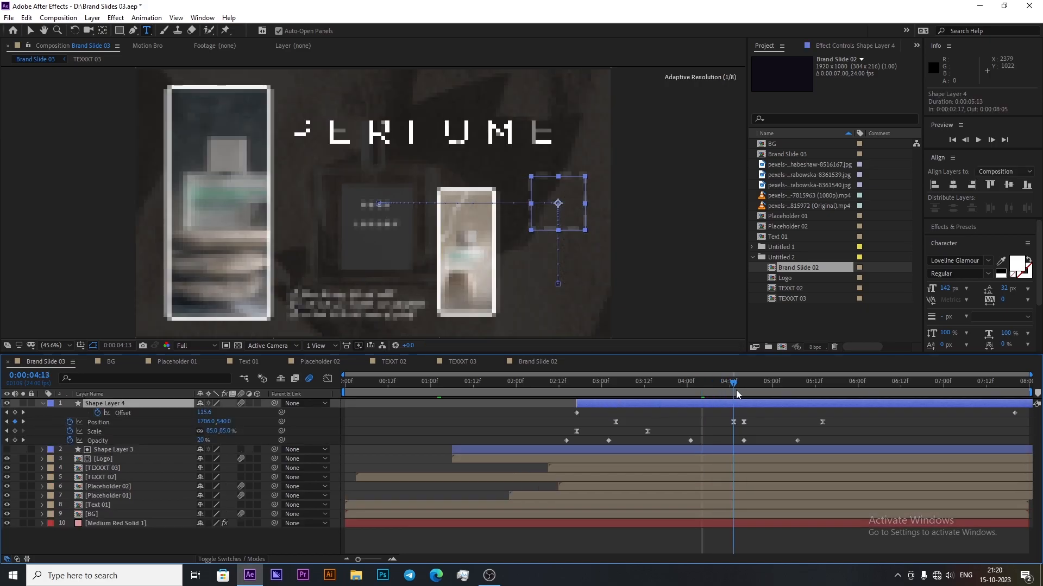
Step: Try removing the first two Position keyframes from Shape Layer 4
drag(737, 422, 591, 424)
key(Delete)
click(587, 383)
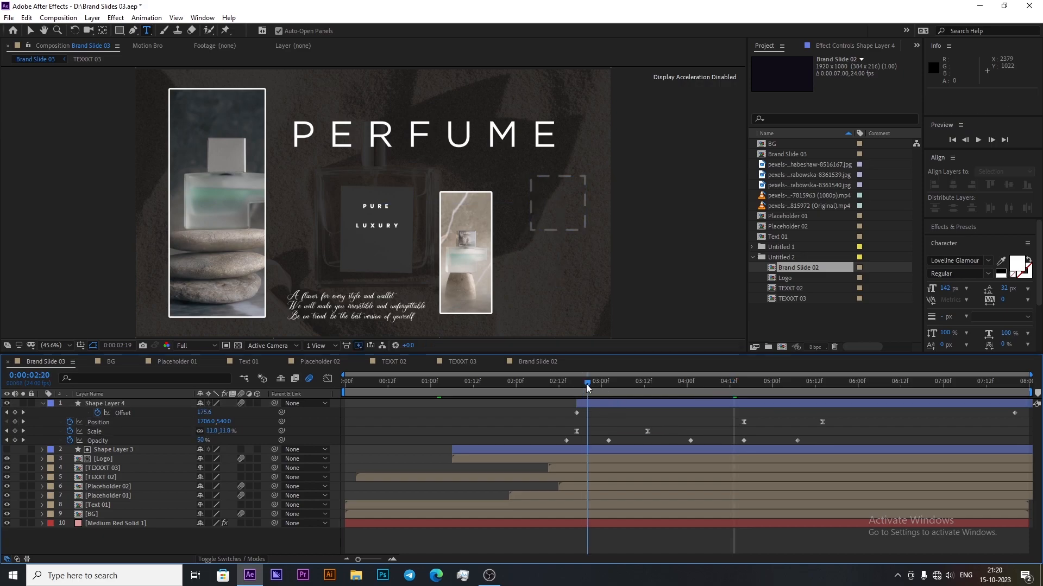
key(ctrl+z)
Step: Shift Shape Layer 4's Position keyframe at 0:00:03:04 horizontally to 1303, 540
click(616, 382)
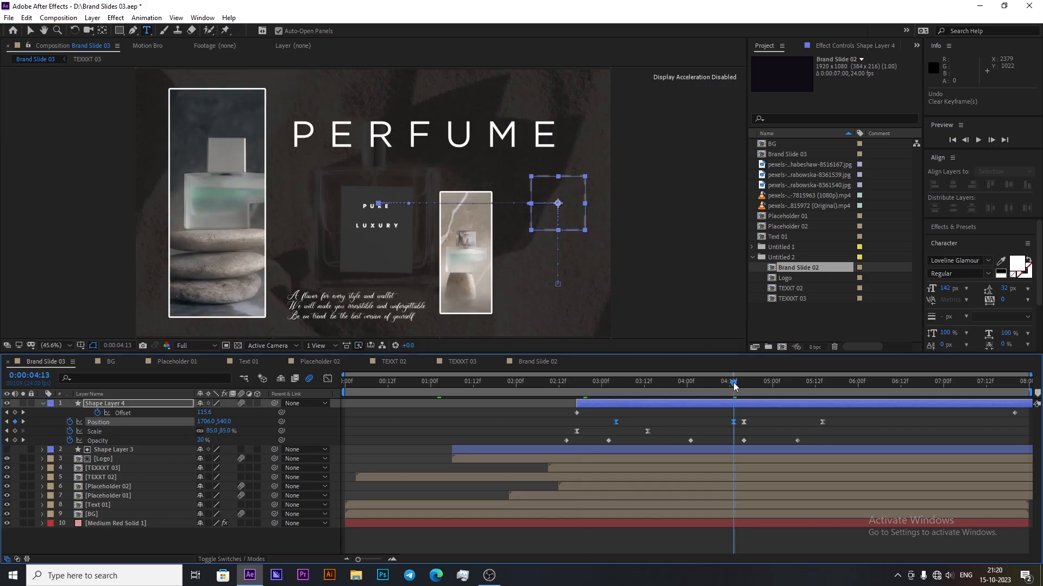
drag(205, 421, 369, 419)
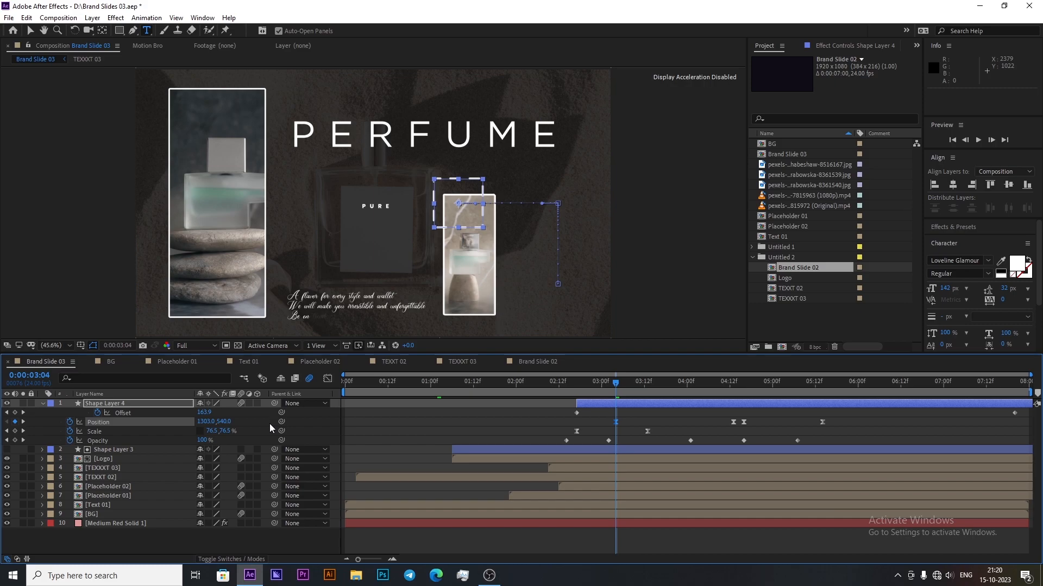
Step: Add a Size keyframe to Shape Layer 4's rectangle at 0:00:03:04 with a size of 268.8 by 268.8
click(108, 404)
key(u)
key(u)
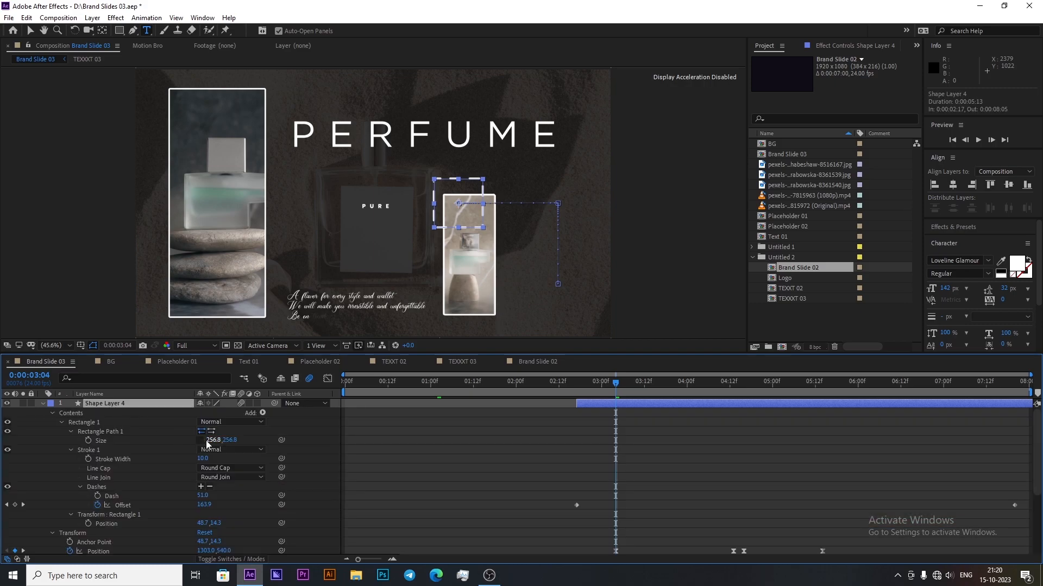
mouse_move(208, 440)
mouse_down()
mouse_move(253, 446)
mouse_move(219, 449)
mouse_up()
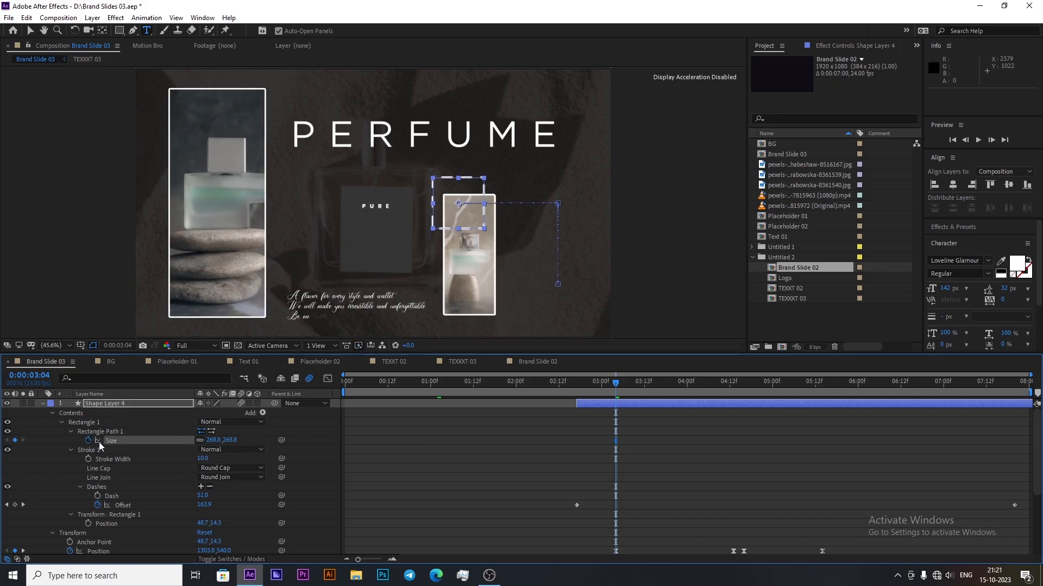
key(u)
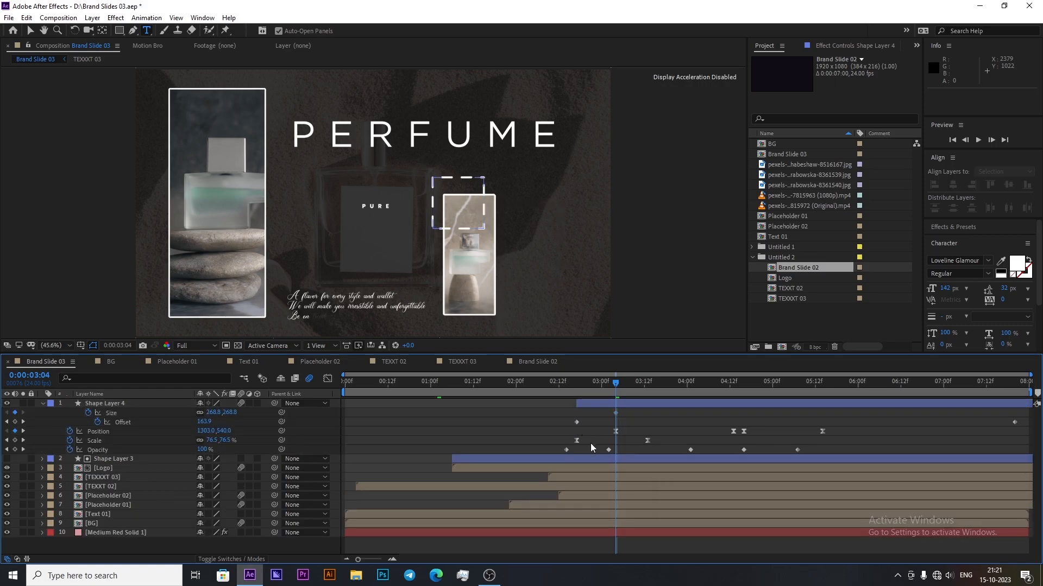
Step: Remove the Scale keyframes from Shape Layer 4 and reset its scale to 100%
drag(555, 451, 806, 470)
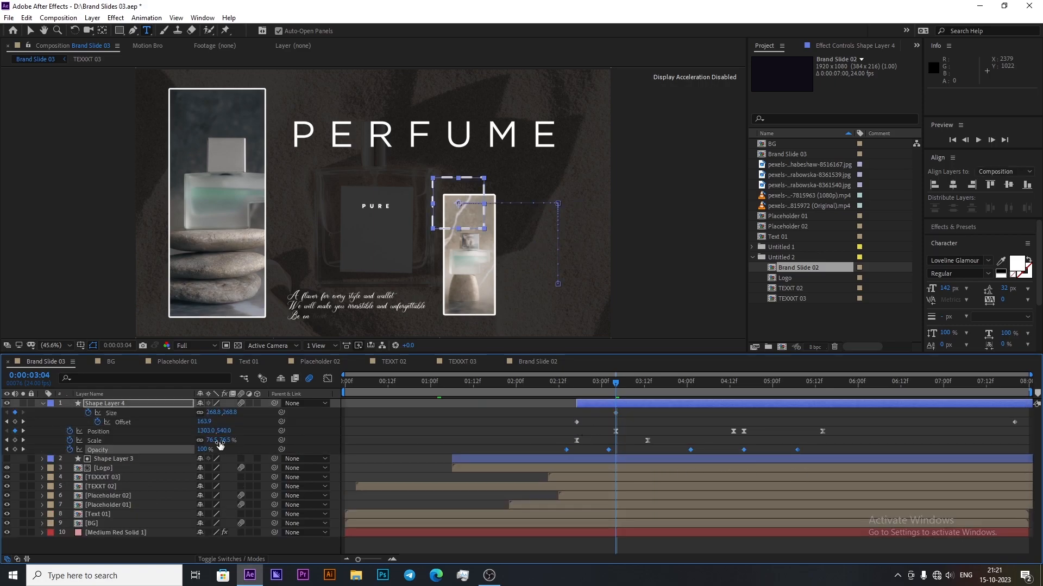
click(84, 440)
right_click(160, 441)
click(202, 388)
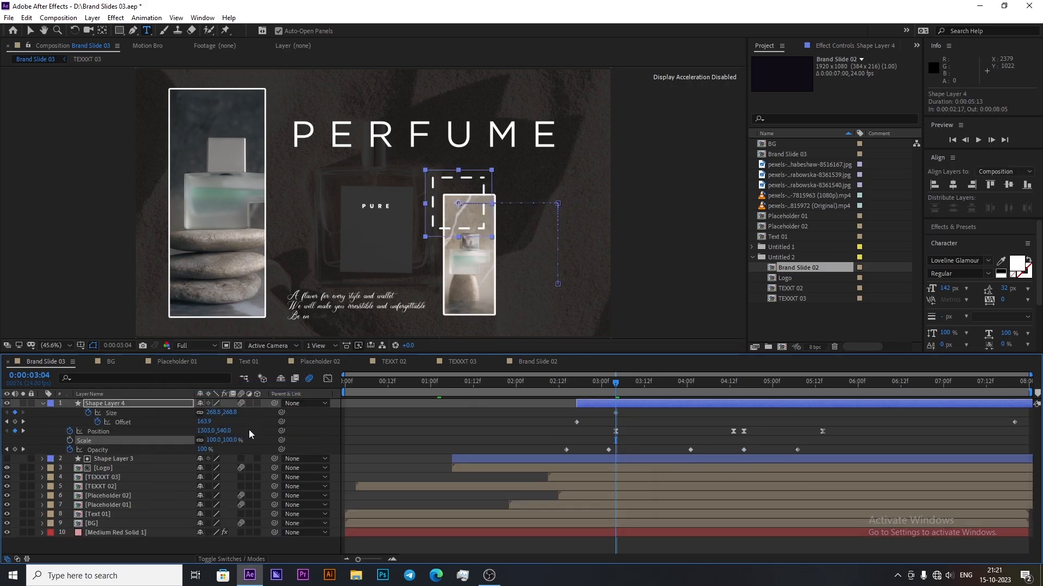
Step: Resize Shape Layer 4's rectangle to 294.8 by 572.8 at 0:00:03:04 and center it around the smaller placeholder at X position 1346
drag(228, 412, 339, 426)
drag(209, 430, 235, 432)
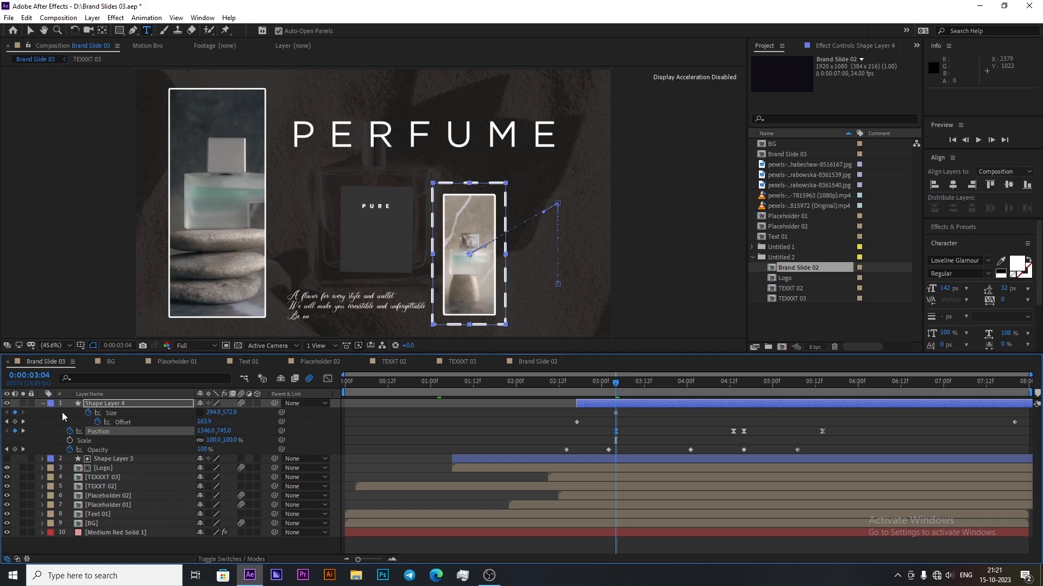
Step: Add Trim Paths to Shape Layer 4's contents and expand its settings
click(262, 413)
click(288, 353)
click(60, 532)
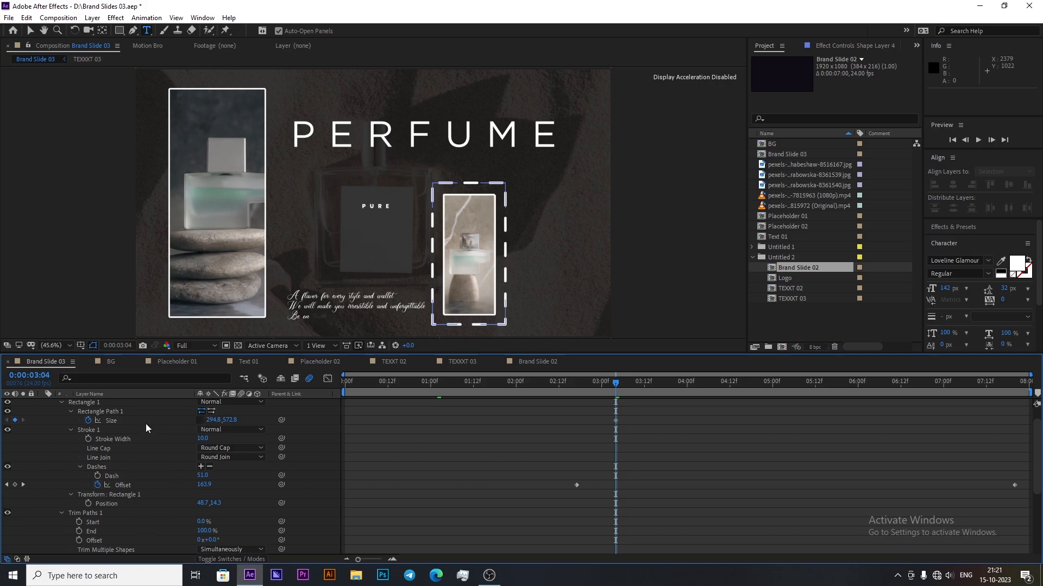
Step: Shrink the dashed rectangle closer to the smaller placeholder at 0:00:03:04, with a height of 529.8
mouse_move(219, 419)
mouse_down()
mouse_move(187, 409)
mouse_move(206, 419)
mouse_up()
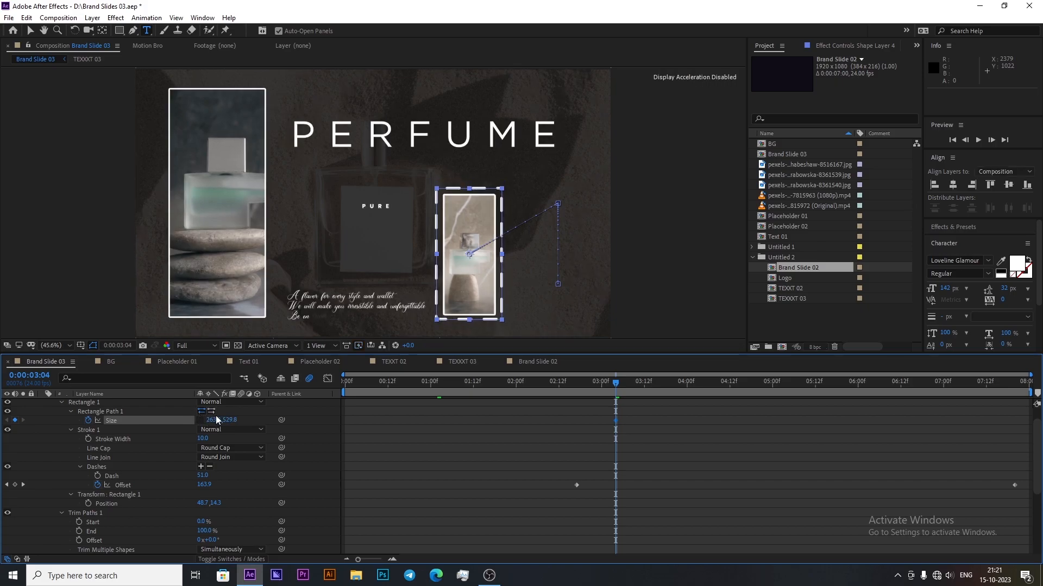
click(327, 379)
key(shift+F3)
key(u)
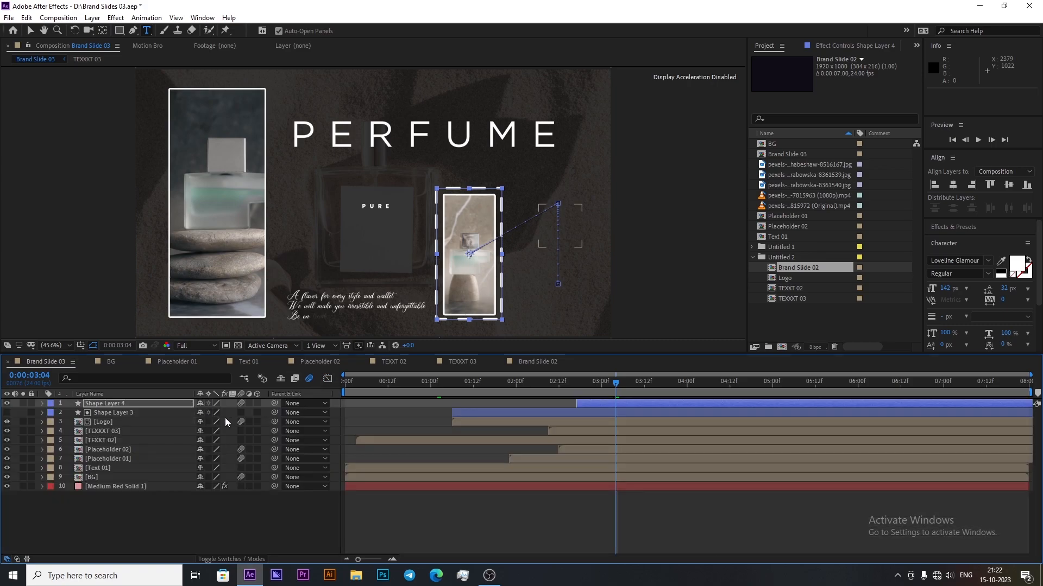
Step: Nudge the Y position of Shape Layer 4 at 0:00:03:04 so the dashed frame sits evenly around the placeholder
key(p)
key(Up)
key(Up)
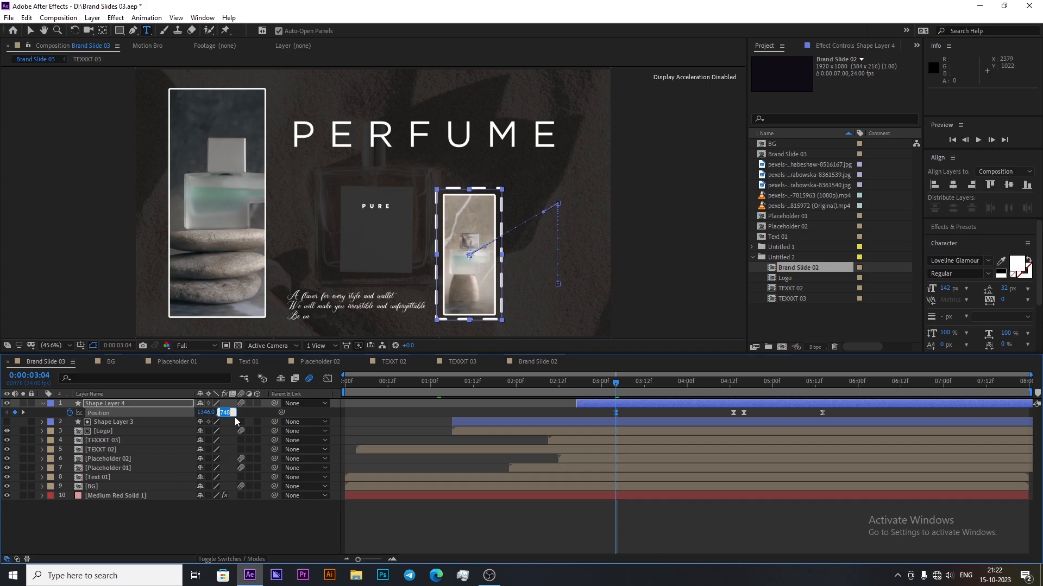
key(Return)
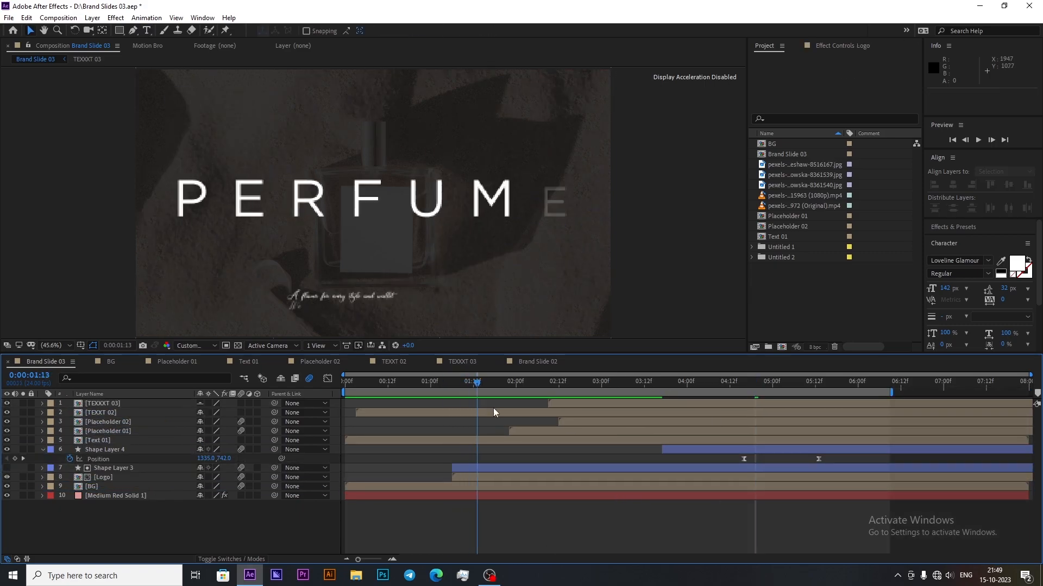
Step: Reveal the Logo layer's position keyframes and set its X Position to 1716 at 0:00:05:14
drag(477, 412, 839, 451)
click(103, 478)
key(p)
drag(839, 384, 822, 383)
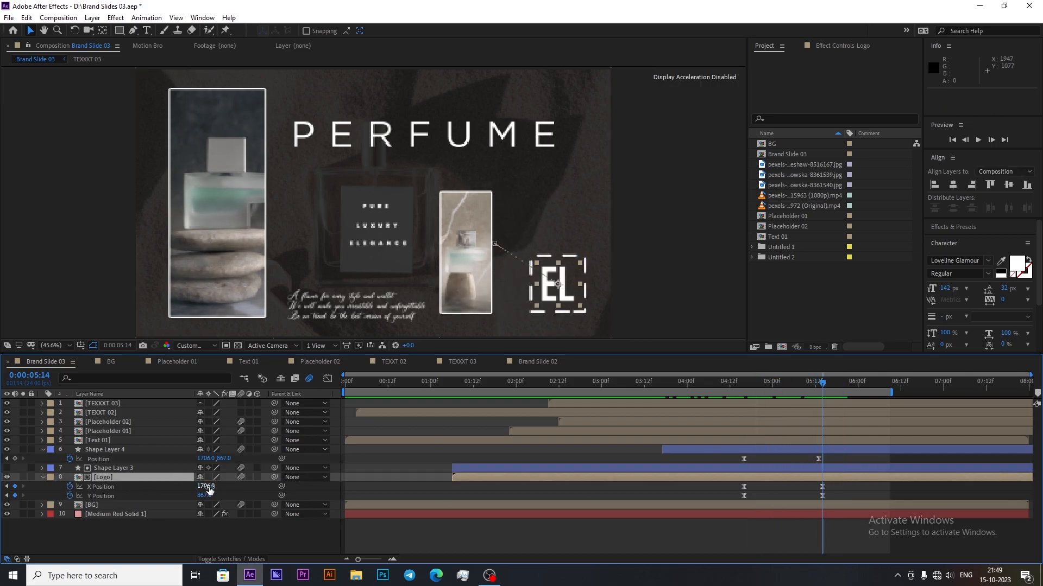
click(206, 487)
text(1716)
click(231, 495)
Step: Apply Easy Ease to the Logo layer's keyframes between about 0:00:04:15 and 0:00:05:10, and scrub through the motion
drag(716, 383, 772, 450)
click(765, 477)
key(u)
key(u)
drag(740, 503, 808, 505)
key(F9)
click(782, 508)
drag(772, 384, 777, 441)
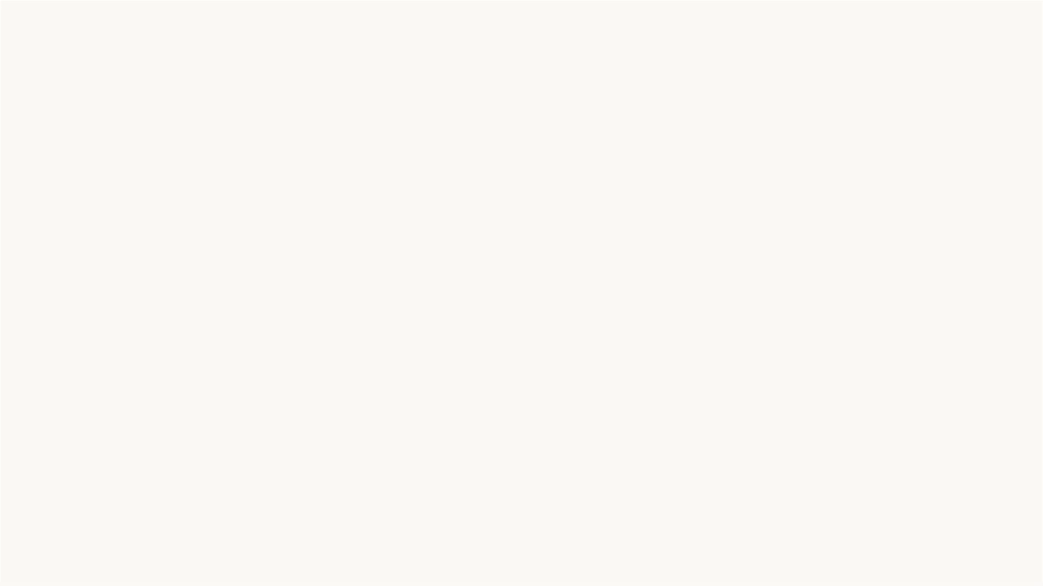